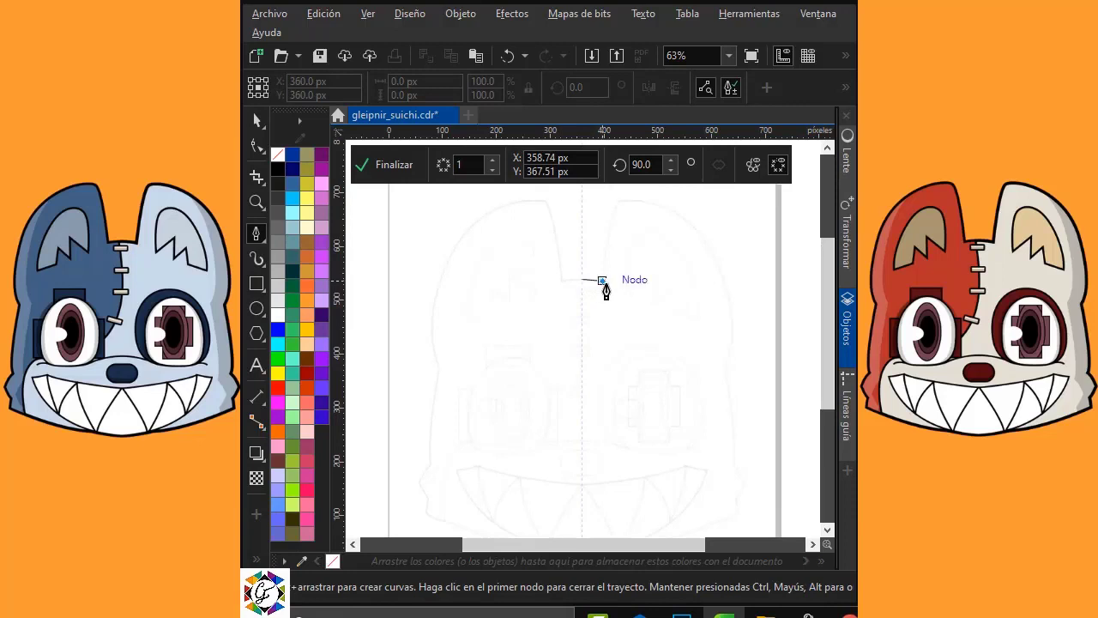
# Trace the right half of the head outline with the Pen tool, from the crown around the ear and down to the cheek notch.
pyautogui.doubleClick(603, 280)
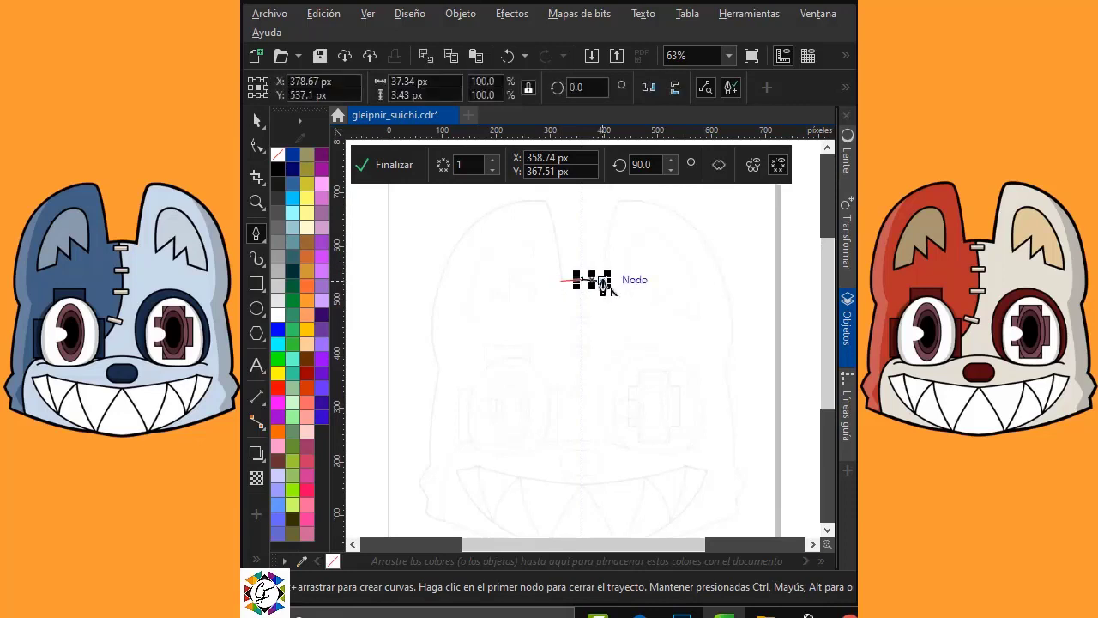
pyautogui.click(617, 203)
pyautogui.click(623, 196)
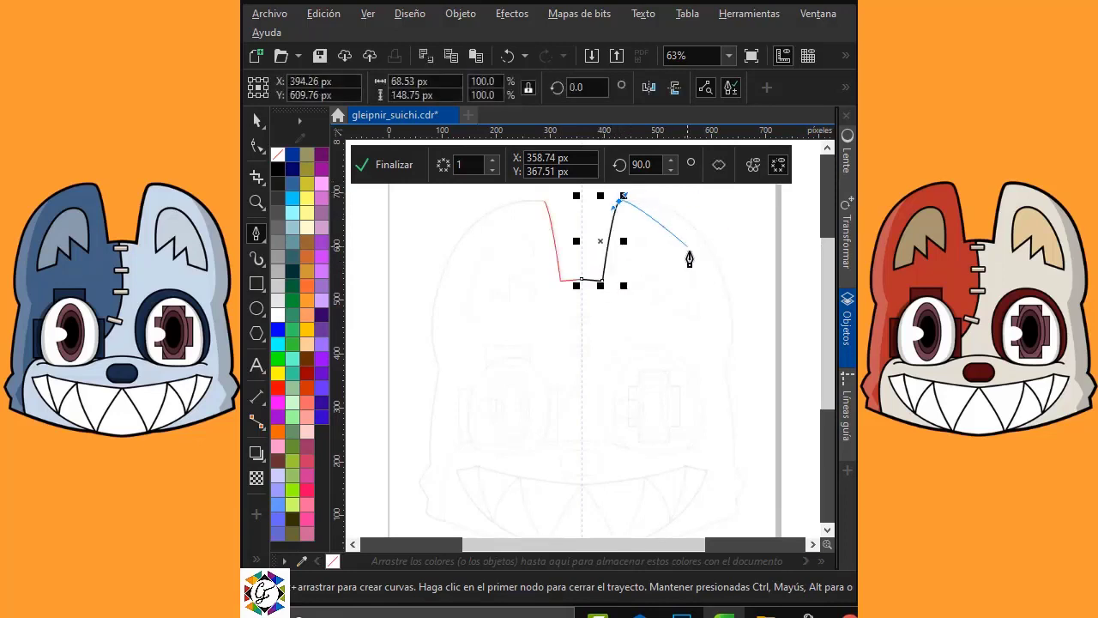
pyautogui.moveTo(722, 281); pyautogui.dragTo(747, 354)
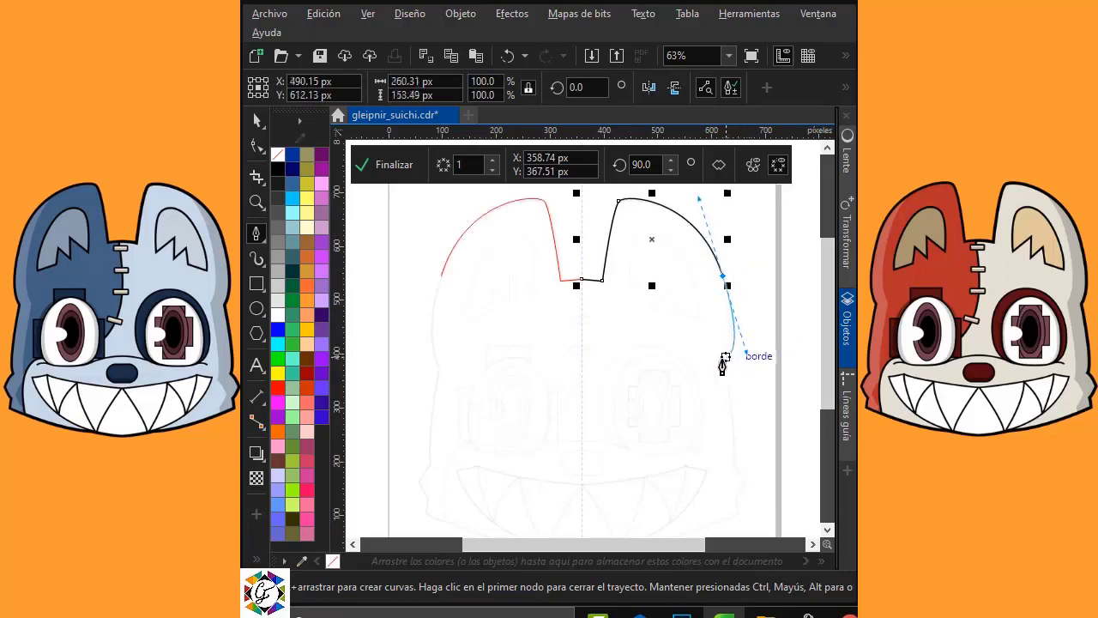
pyautogui.click(725, 367)
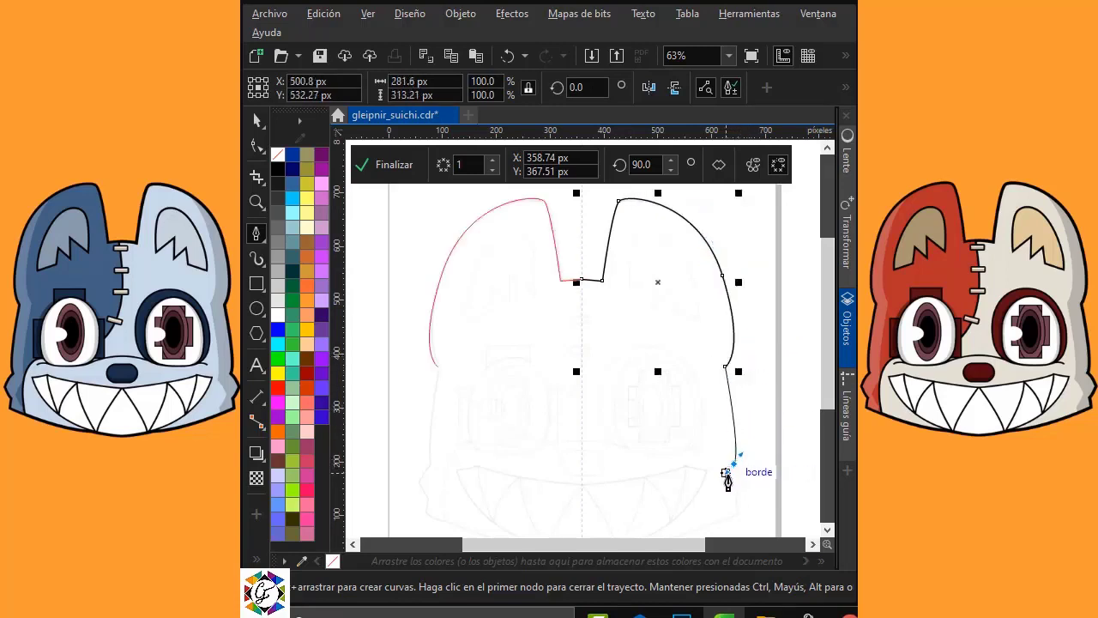
pyautogui.moveTo(727, 474); pyautogui.dragTo(731, 478)
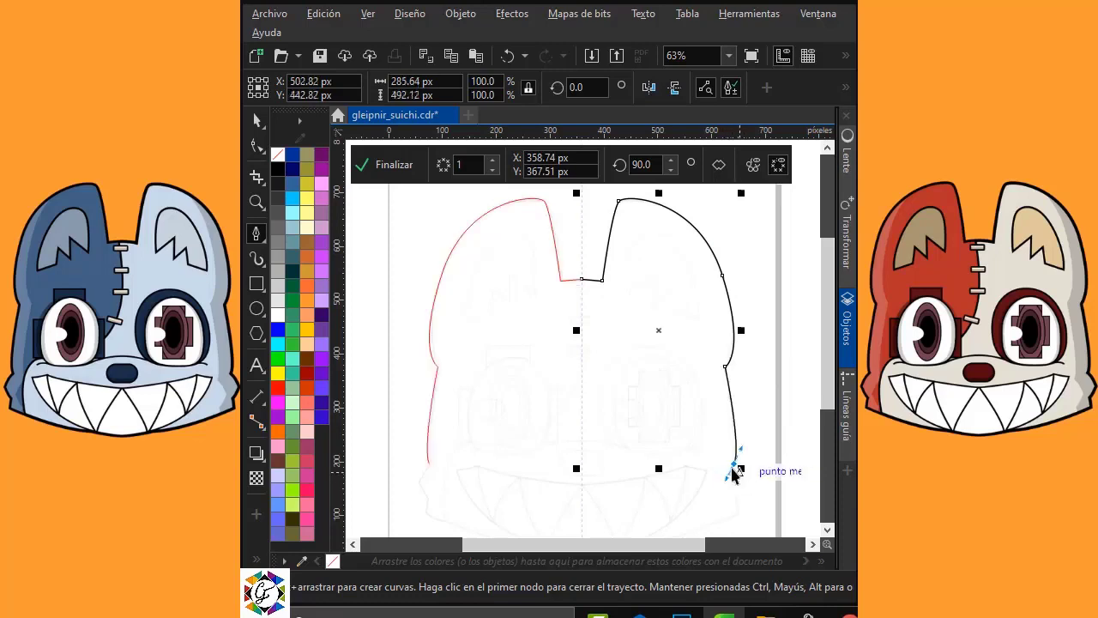
pyautogui.click(746, 484)
pyautogui.click(735, 498)
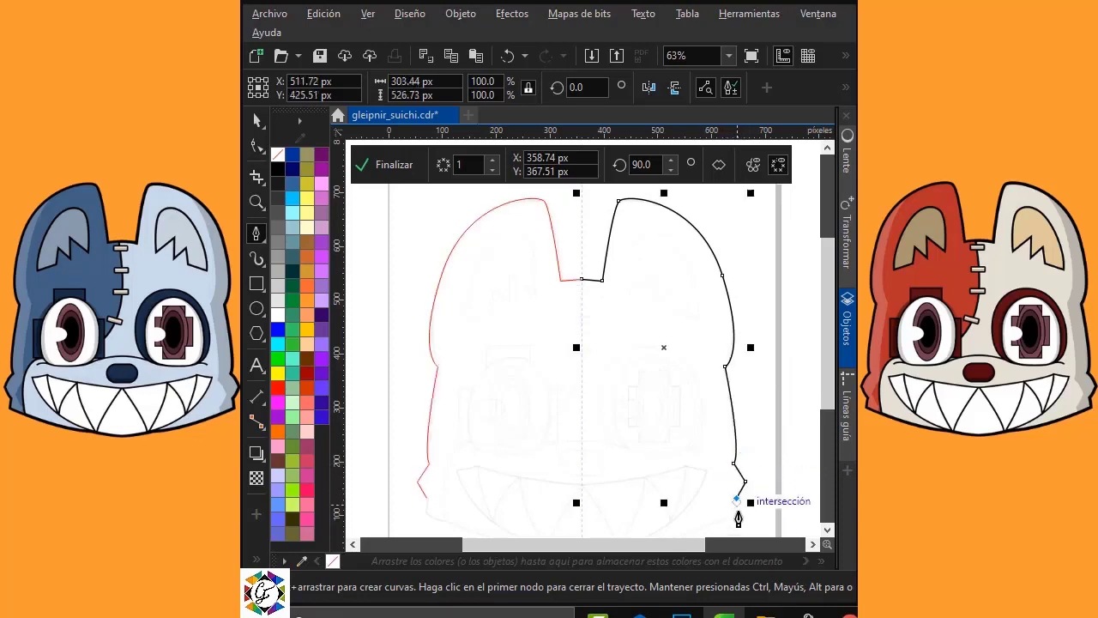
# Continue the head outline along the chin to the symmetry axis and finish editing the symmetry.
pyautogui.press('h')
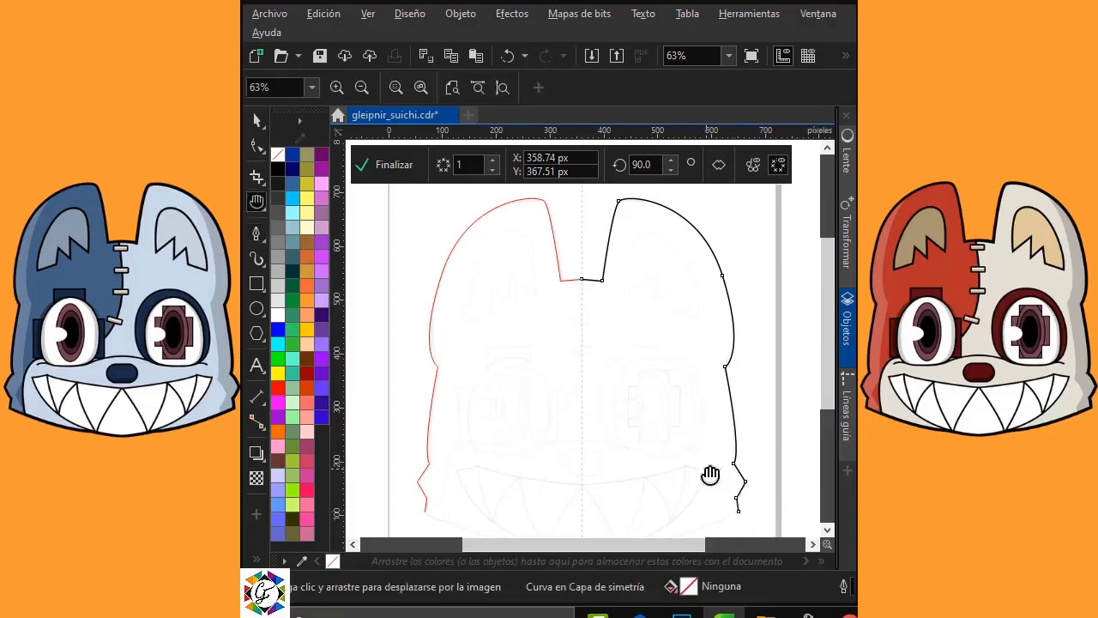
pyautogui.moveTo(711, 472); pyautogui.dragTo(715, 392)
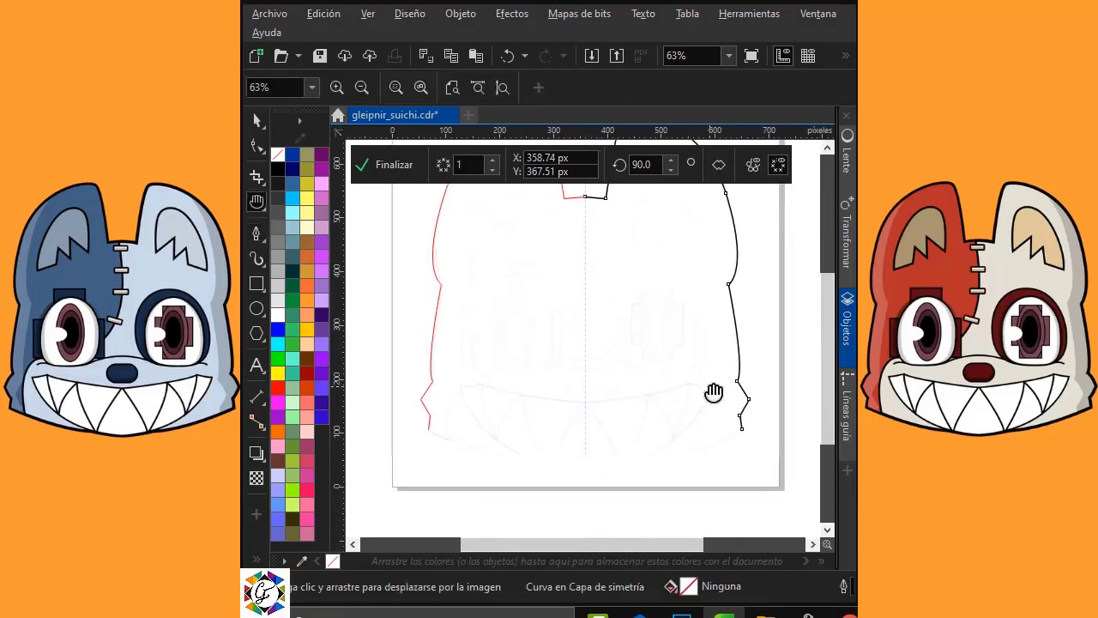
pyautogui.click(261, 230)
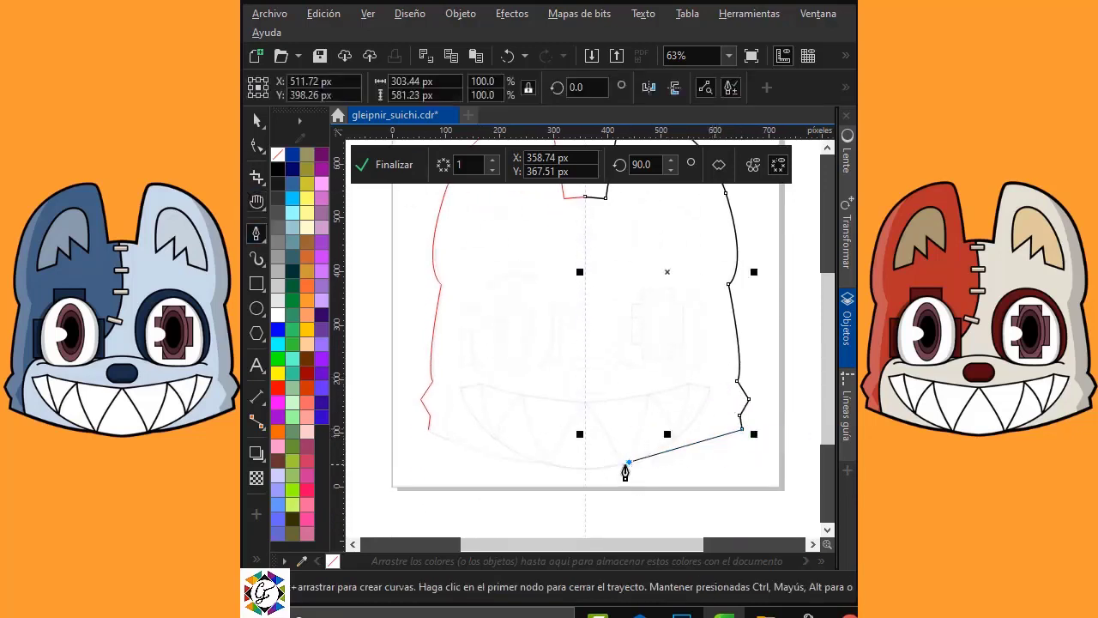
pyautogui.moveTo(630, 462); pyautogui.dragTo(580, 466)
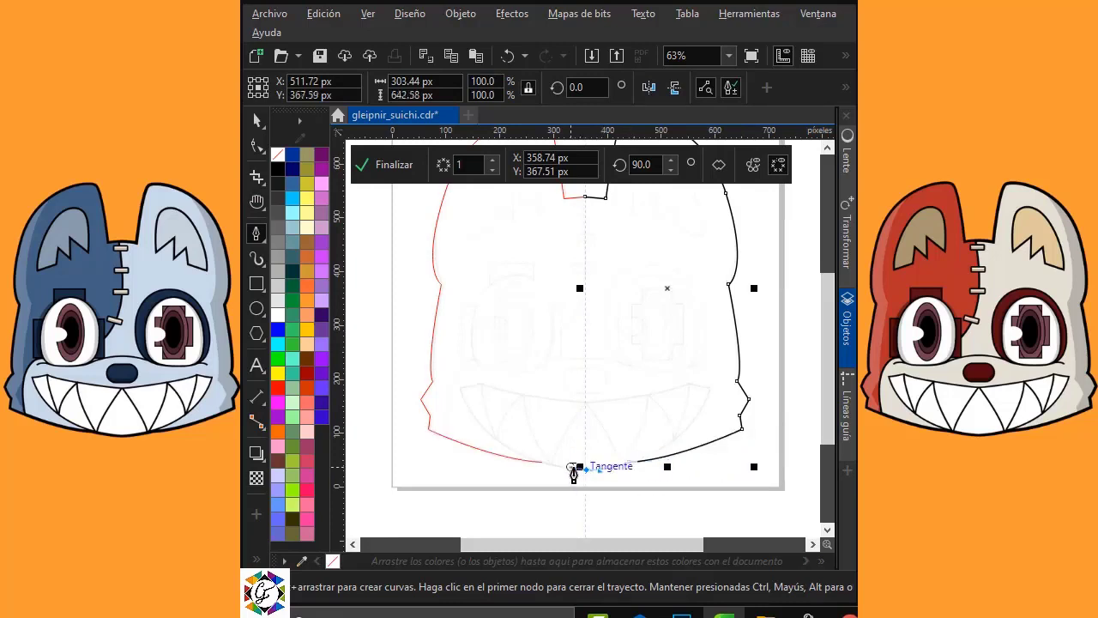
pyautogui.moveTo(583, 469); pyautogui.dragTo(688, 484)
pyautogui.press('Escape')
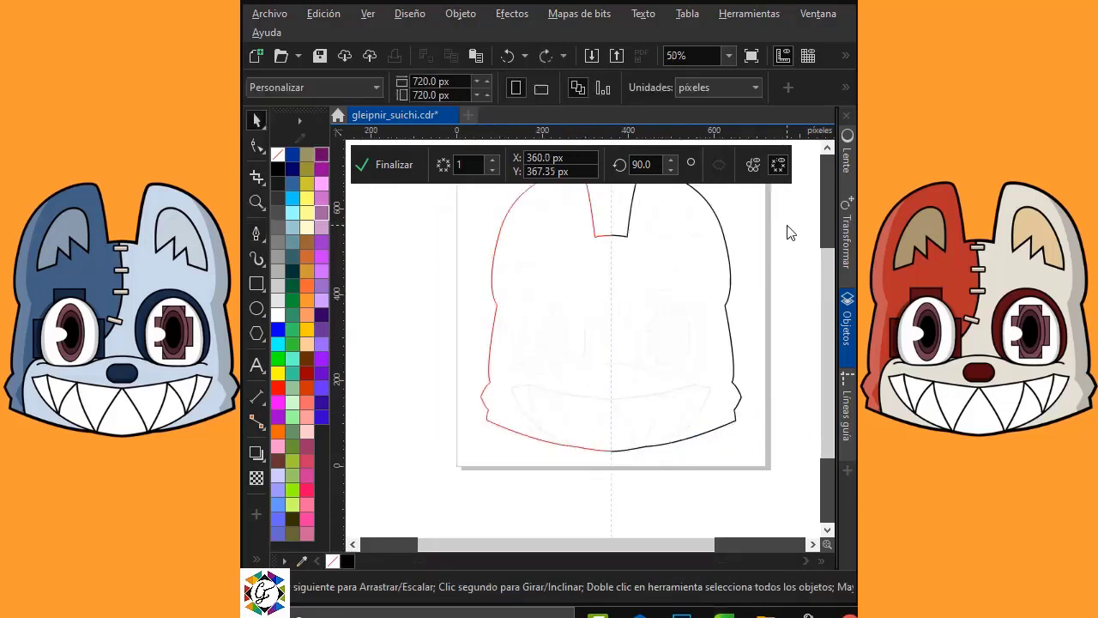
pyautogui.click(399, 172)
pyautogui.click(797, 265)
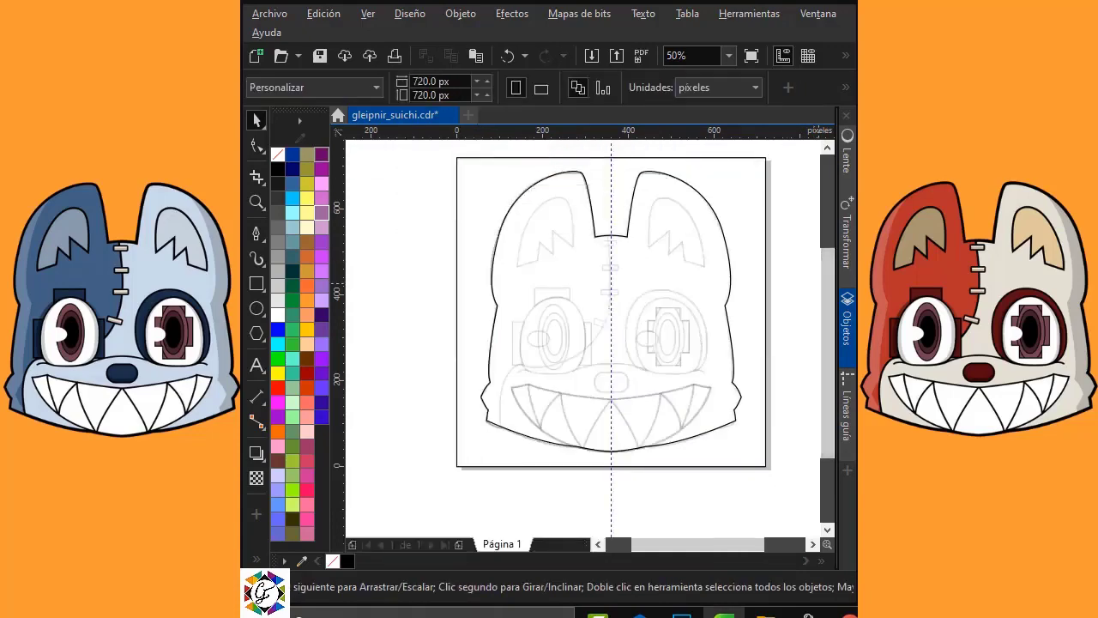
# Separate the symmetrical head outline into two independent half curves.
pyautogui.click(669, 201)
pyautogui.rightClick(669, 201)
pyautogui.click(742, 125)
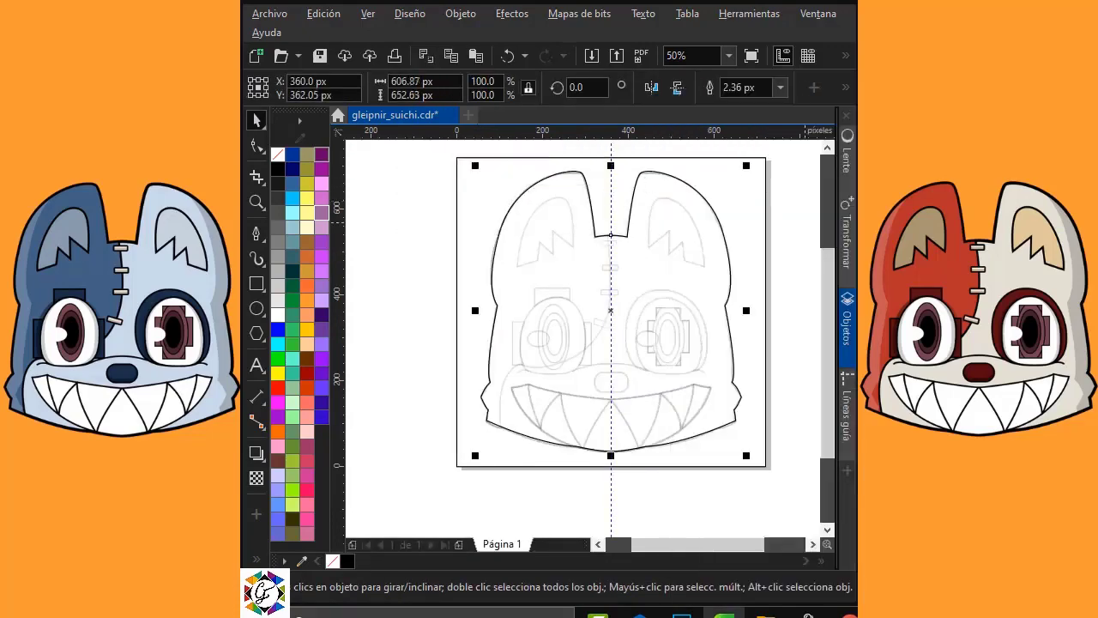
pyautogui.rightClick(741, 139)
pyautogui.click(742, 135)
pyautogui.click(669, 206)
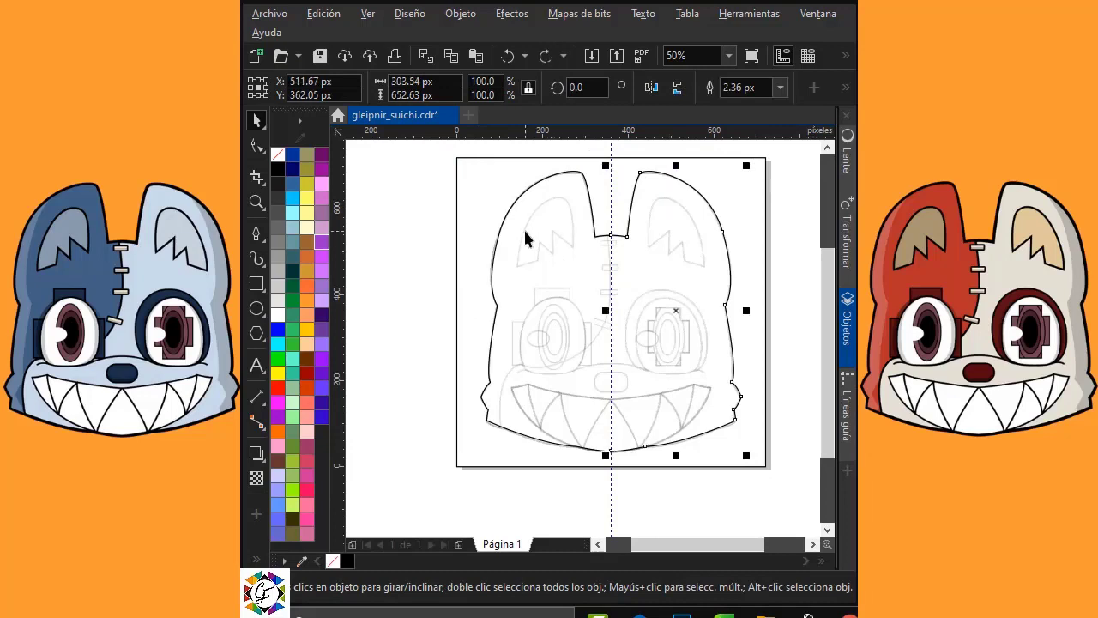
# Select both halves of the head outline and create a single boundary shape around them.
pyautogui.click(523, 227)
pyautogui.keyDown('shift'); pyautogui.click(659, 218); pyautogui.keyUp('shift')
pyautogui.click(847, 87)
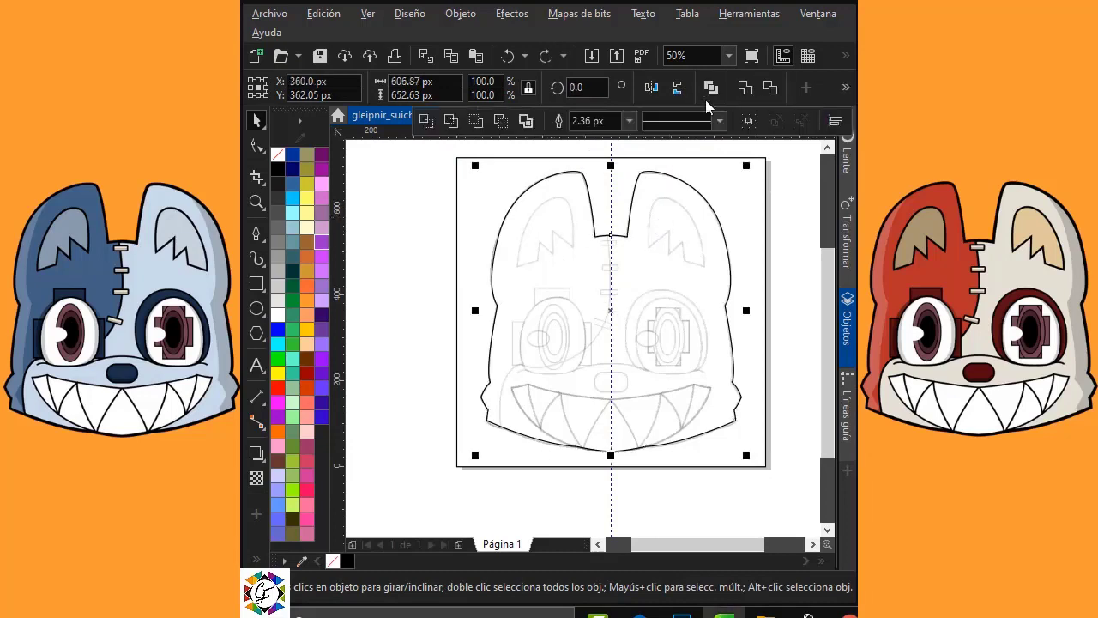
pyautogui.click(527, 121)
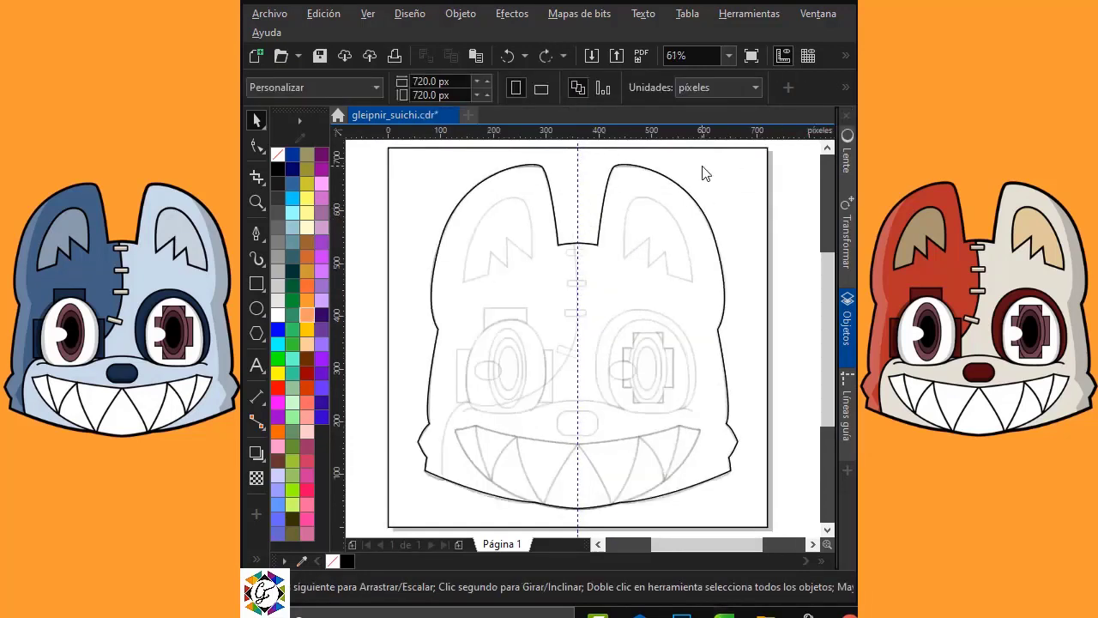
pyautogui.click(639, 179)
pyautogui.keyDown('shift'); pyautogui.click(521, 176); pyautogui.keyUp('shift')
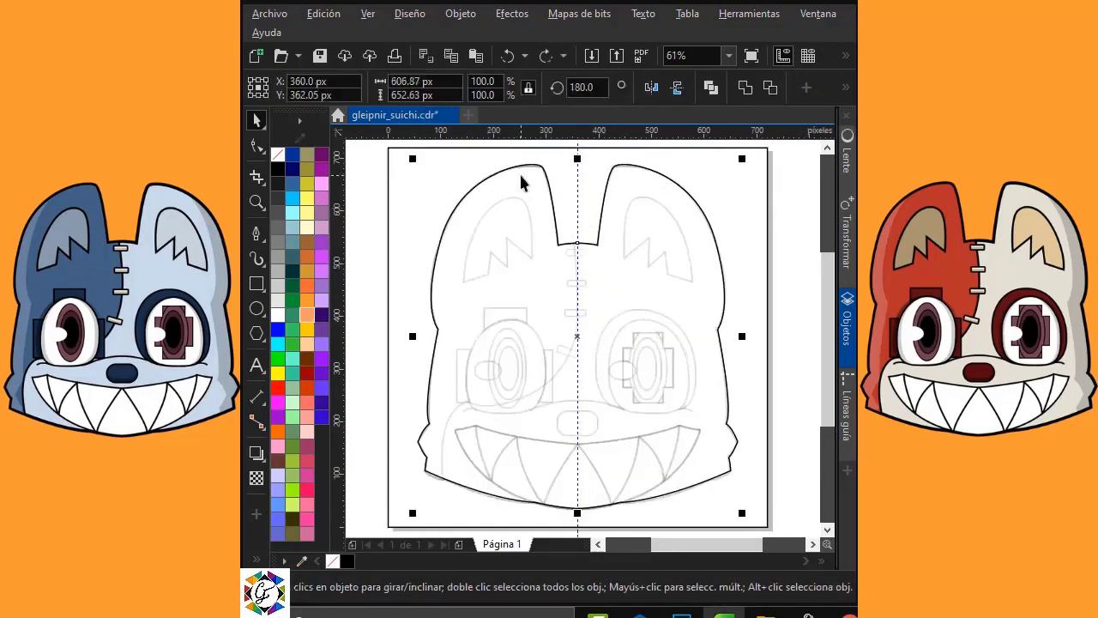
pyautogui.click(845, 87)
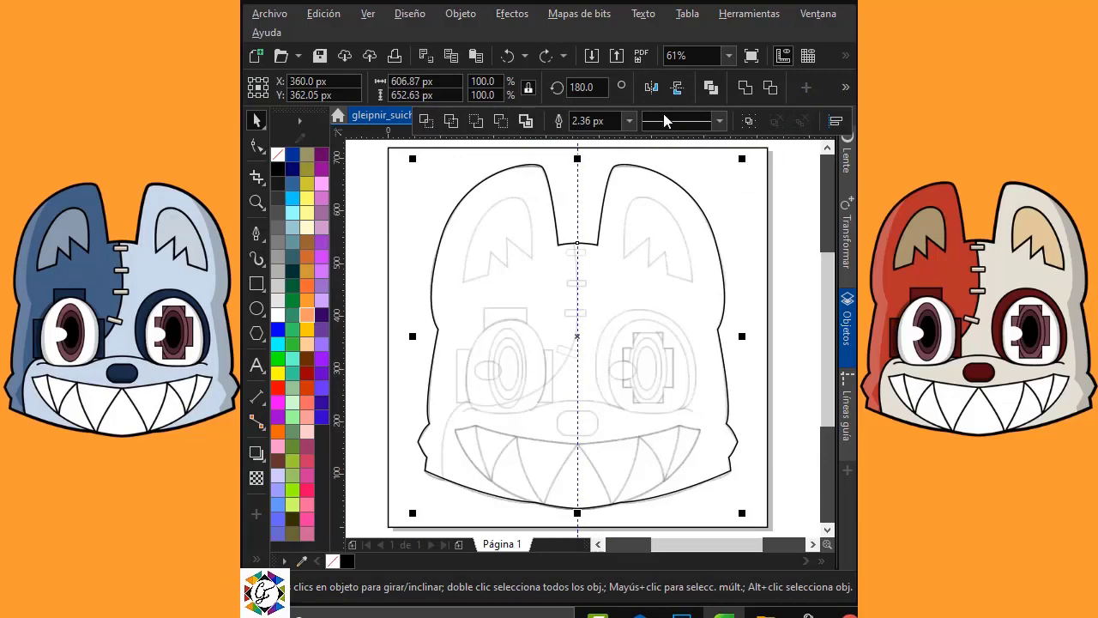
pyautogui.click(525, 121)
pyautogui.click(748, 200)
# Create a new symmetry and move its vertical mirror axis to the centre of the head, at about X 360 px.
pyautogui.click(464, 17)
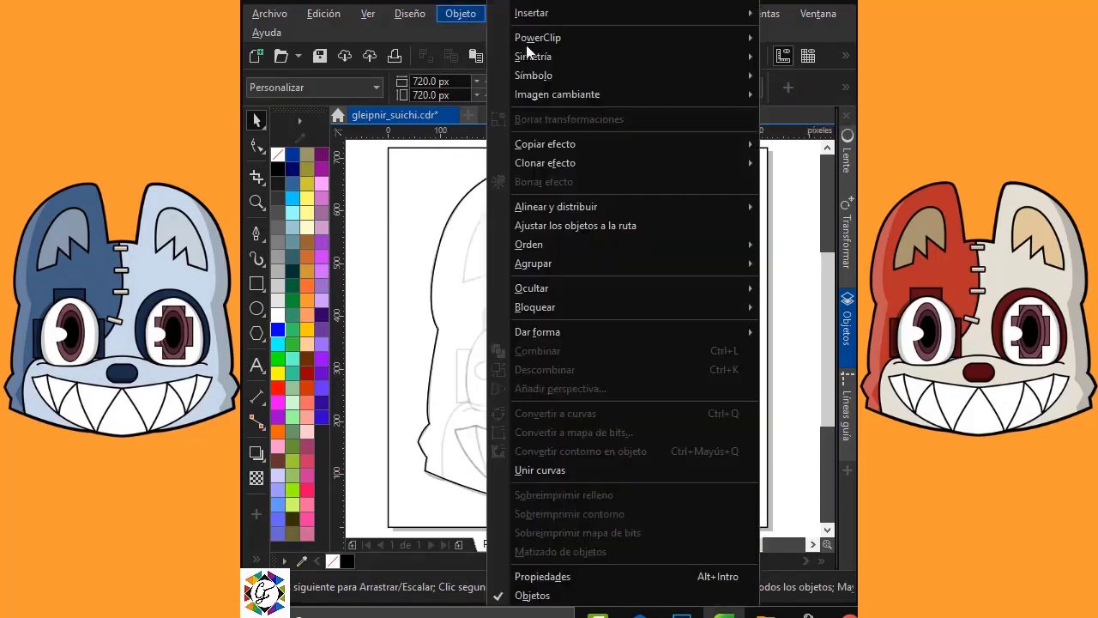
pyautogui.moveTo(667, 58)
pyautogui.click(793, 64)
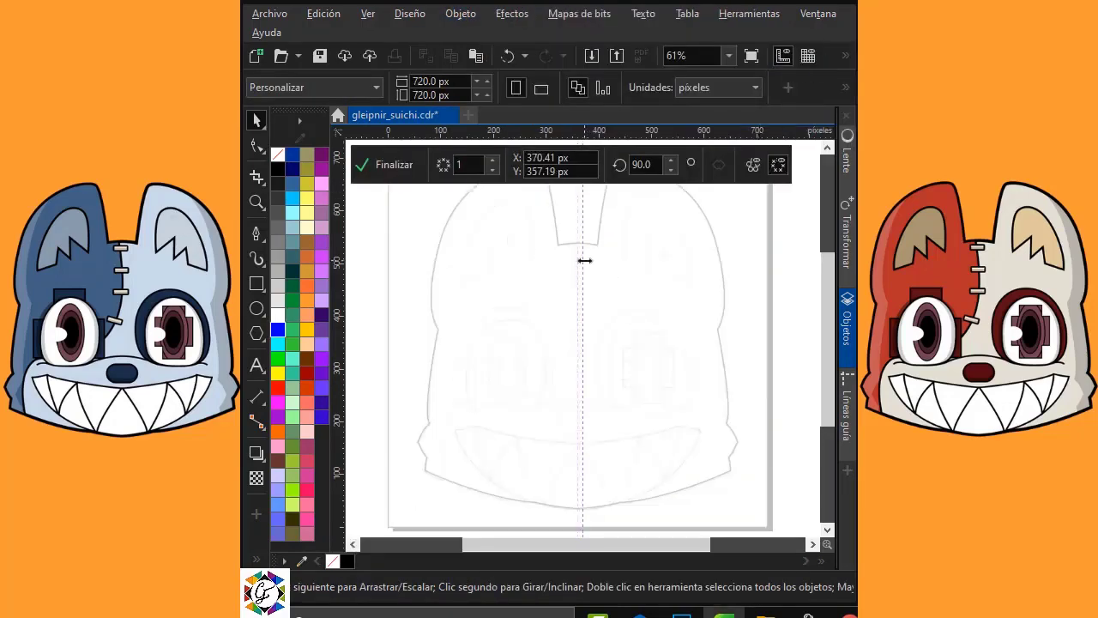
pyautogui.click(583, 260)
pyautogui.moveTo(578, 265); pyautogui.dragTo(582, 262)
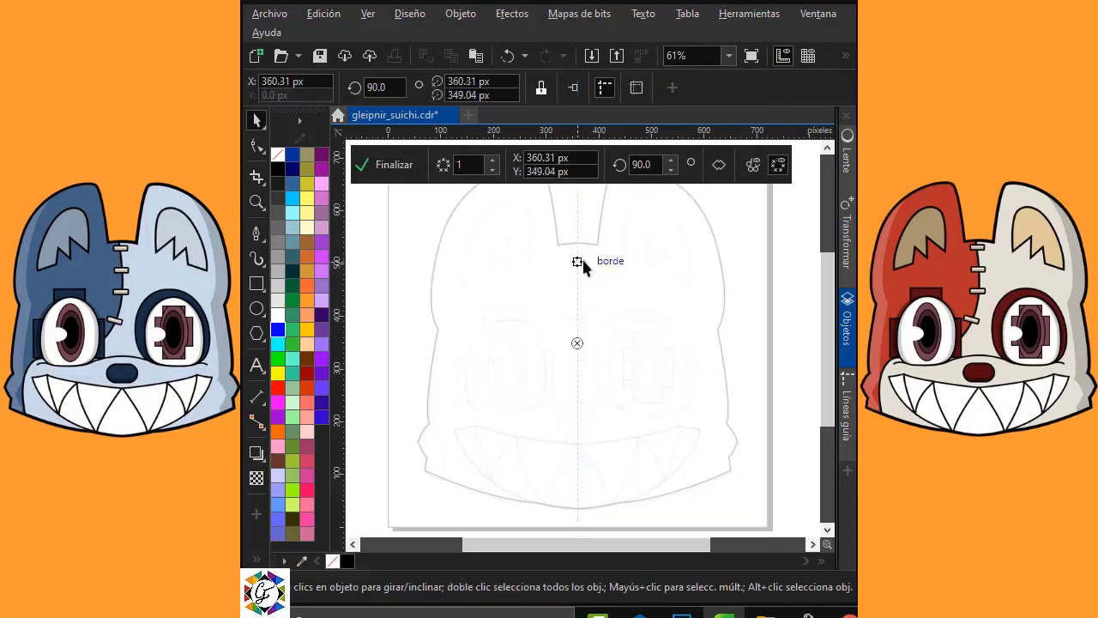
# Trace the curved upper outline of the right inner ear with the Pen tool, down to its lower outer corner.
pyautogui.scroll(2, 607, 160)
pyautogui.click(256, 232)
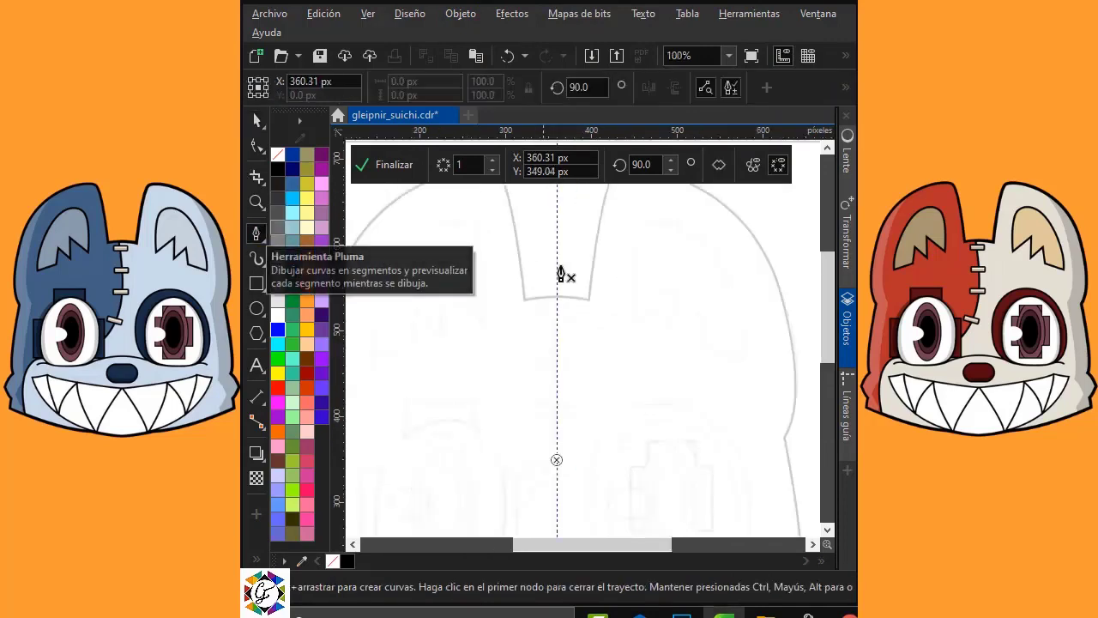
pyautogui.click(632, 321)
pyautogui.moveTo(643, 222); pyautogui.dragTo(693, 228)
pyautogui.moveTo(713, 264); pyautogui.dragTo(715, 269)
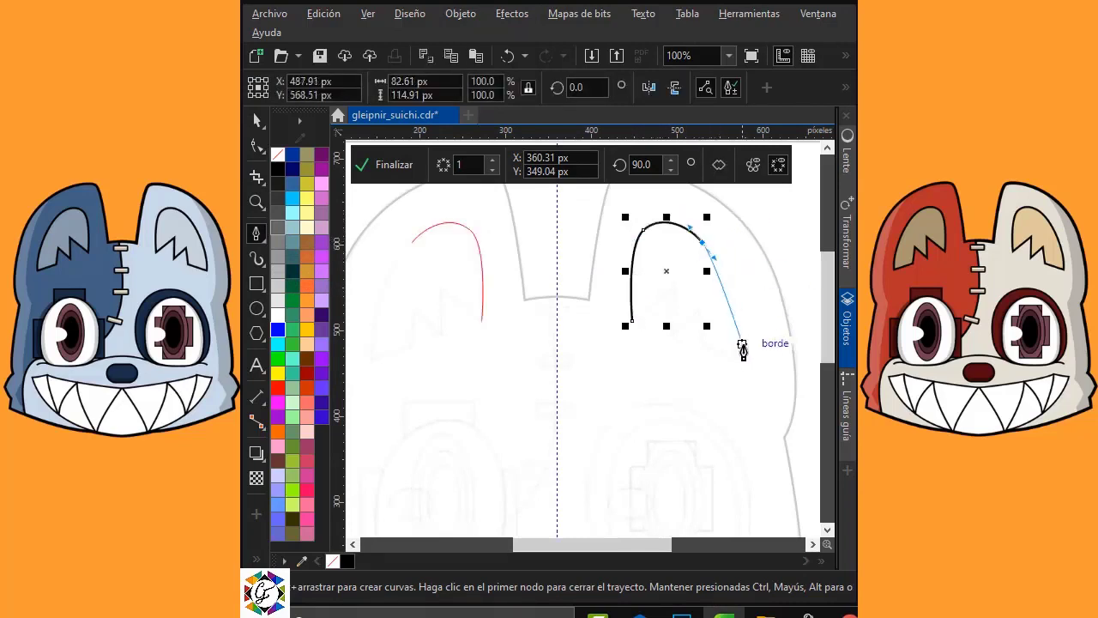
pyautogui.moveTo(744, 361); pyautogui.dragTo(748, 396)
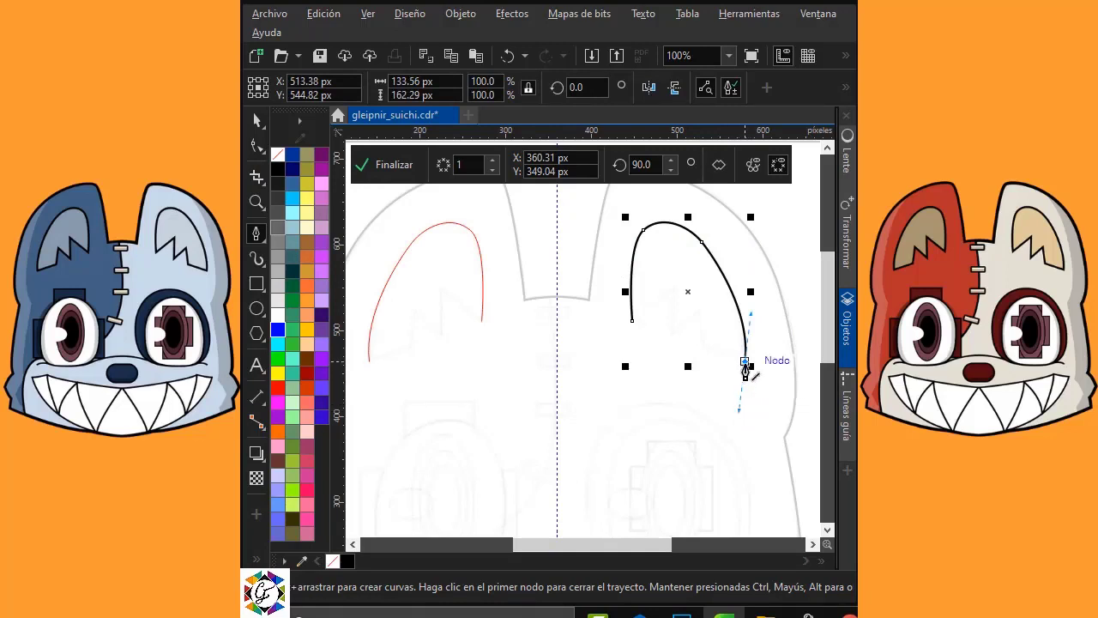
# Close the inner ear shape with the straight zigzag fur edge along its base.
pyautogui.click(703, 348)
pyautogui.click(699, 310)
pyautogui.click(672, 335)
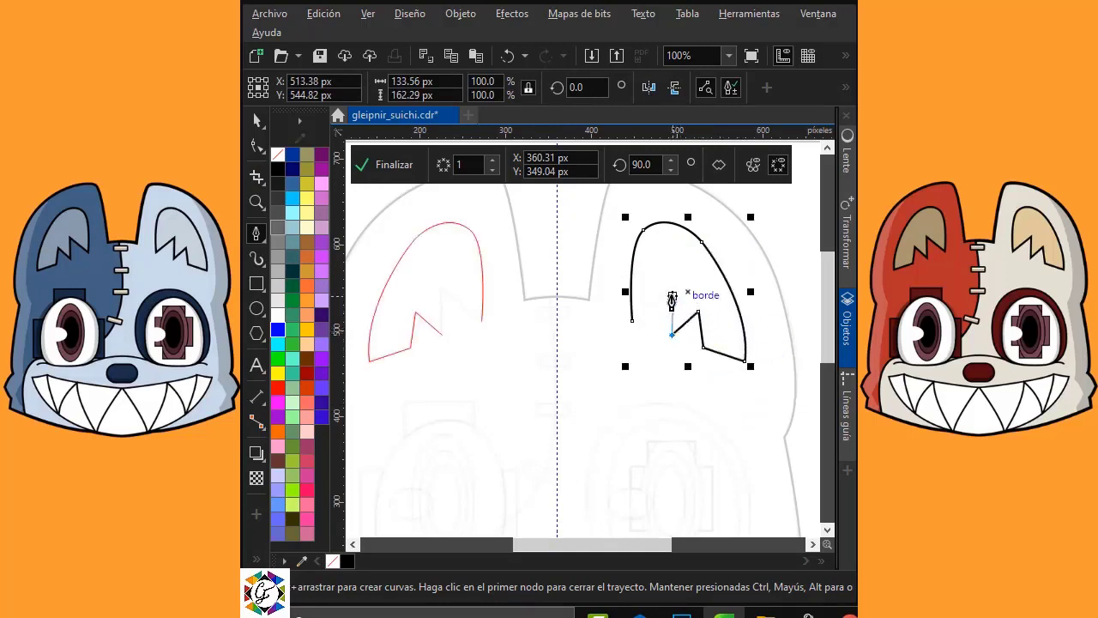
pyautogui.click(672, 291)
pyautogui.click(632, 319)
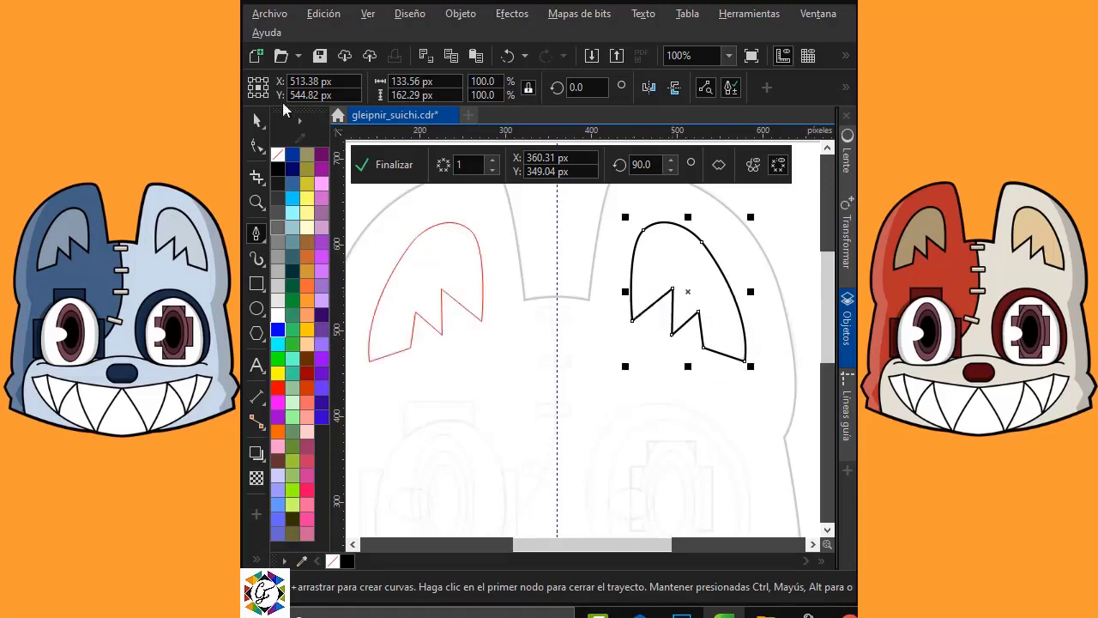
# Trace the right half of the grinning mouth with the Pen tool, starting and ending on the symmetry axis.
pyautogui.scroll(-5, 635, 272)
pyautogui.click(568, 342)
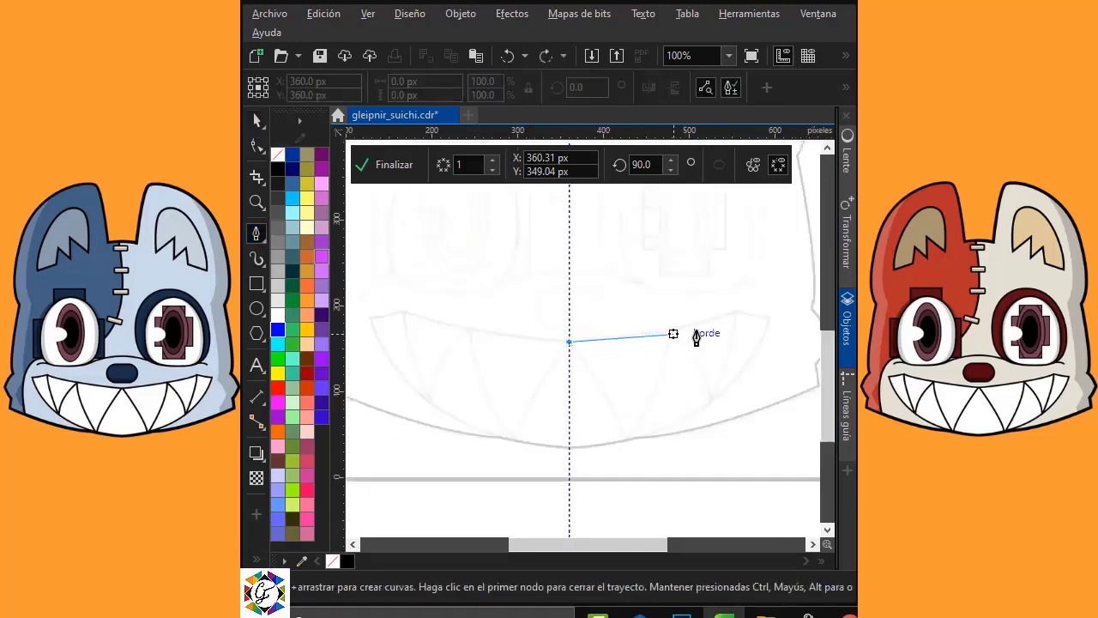
pyautogui.moveTo(739, 308); pyautogui.dragTo(757, 295)
pyautogui.keyDown('alt'); pyautogui.click(735, 312); pyautogui.keyUp('alt')
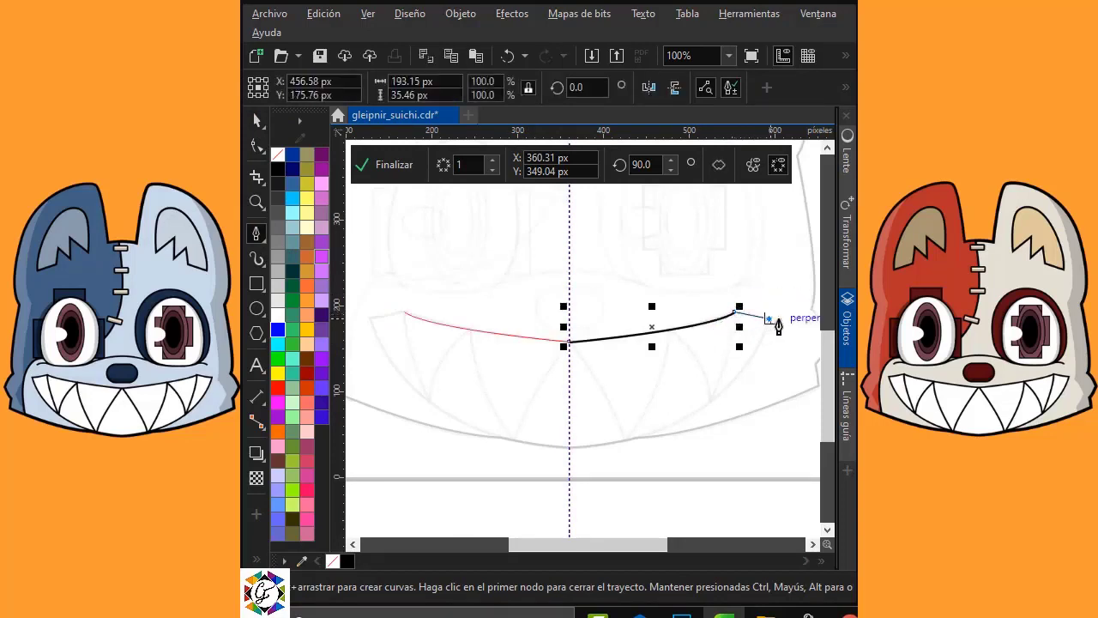
pyautogui.click(771, 319)
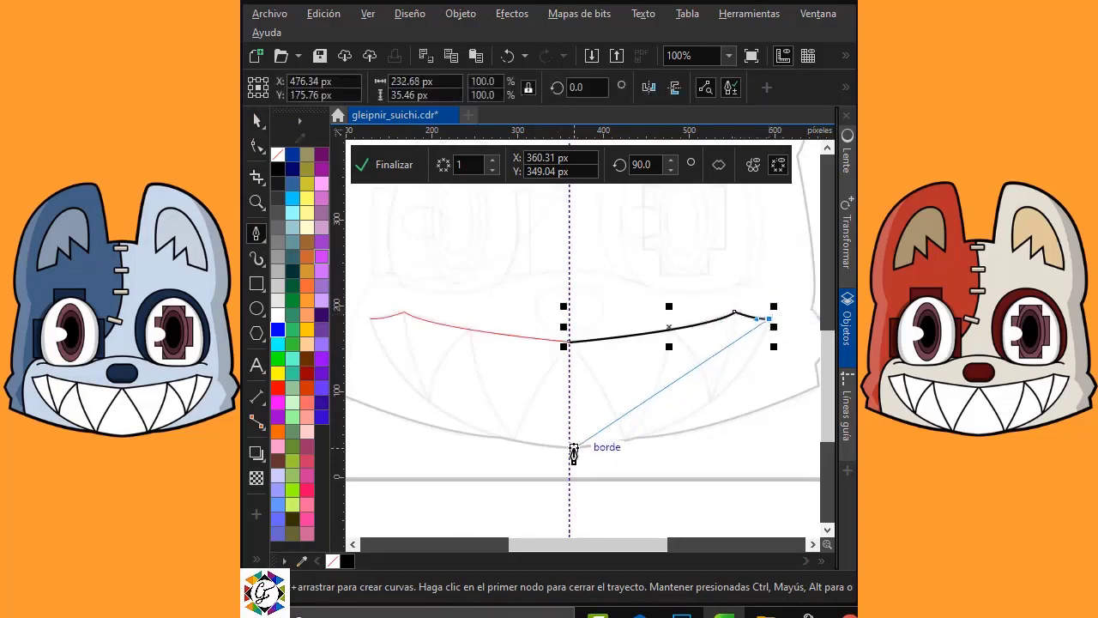
pyautogui.moveTo(569, 447); pyautogui.dragTo(404, 452)
pyautogui.press('Escape')
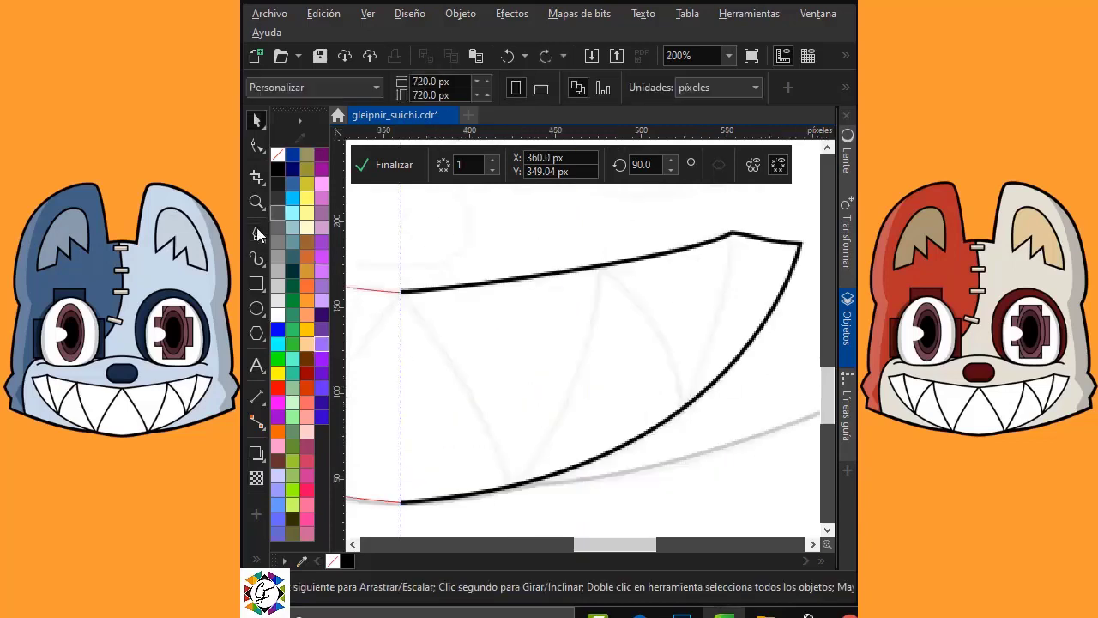
# Draw the curved edge of the central tooth from the mouth's top centre to just past its lower edge.
pyautogui.click(257, 232)
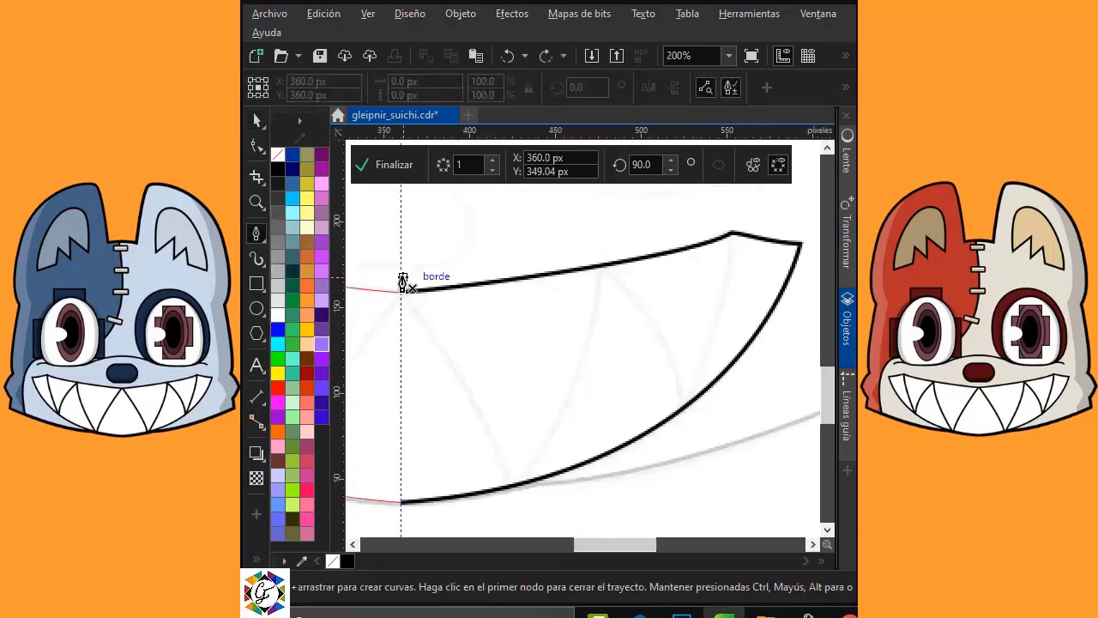
pyautogui.click(400, 292)
pyautogui.moveTo(513, 490); pyautogui.dragTo(516, 524)
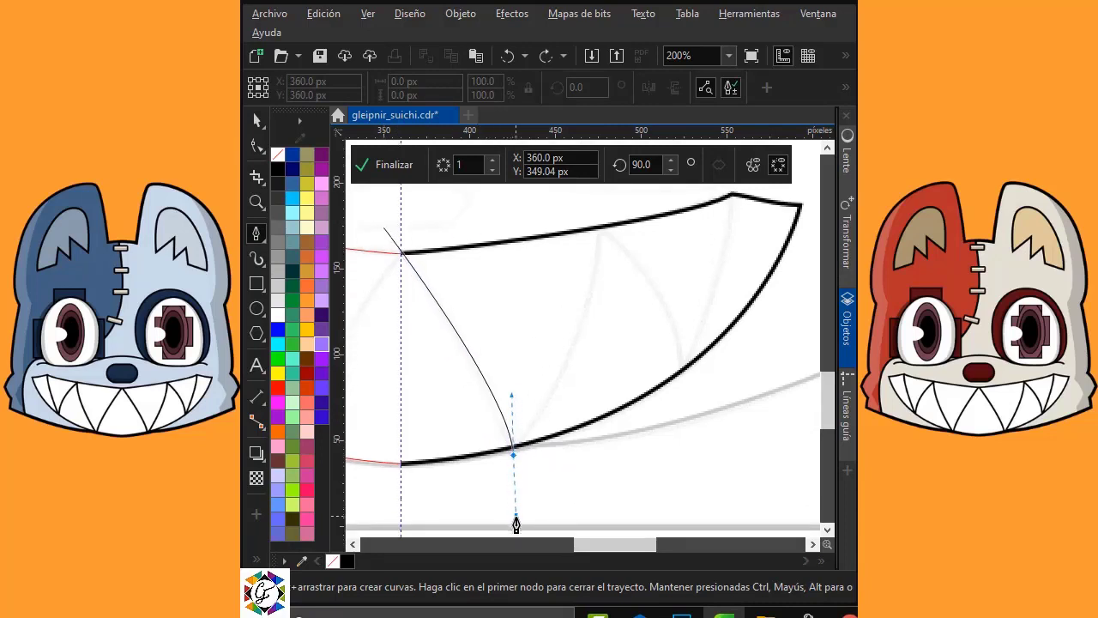
pyautogui.doubleClick(515, 459)
pyautogui.click(513, 457)
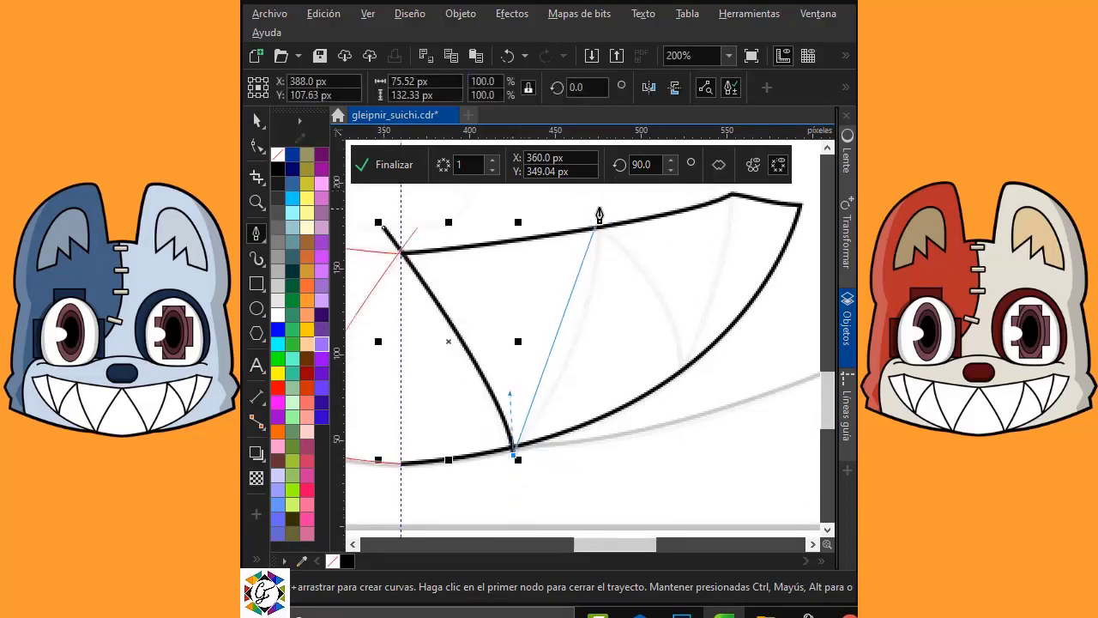
# Draw the neighbouring tooth's curved edge from the lower tip up past the mouth's upper edge and end the path.
pyautogui.moveTo(596, 200)
pyautogui.mouseDown()
pyautogui.moveTo(565, 153)
pyautogui.moveTo(570, 165)
pyautogui.mouseUp()
pyautogui.press('alt')
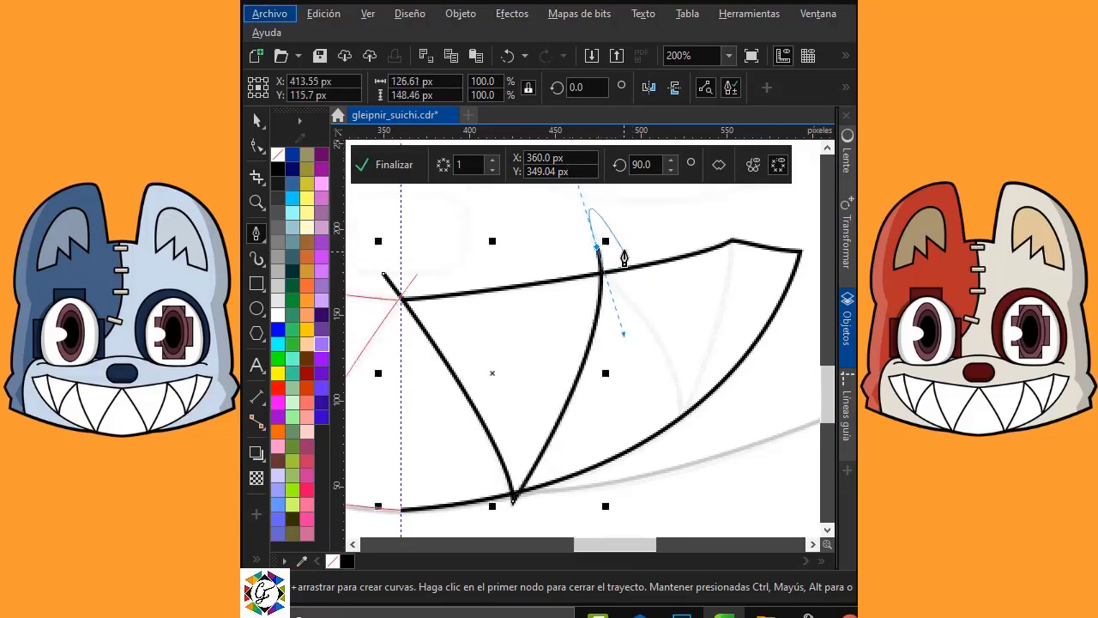
pyautogui.press('Escape')
pyautogui.press('Escape')
pyautogui.click(583, 267)
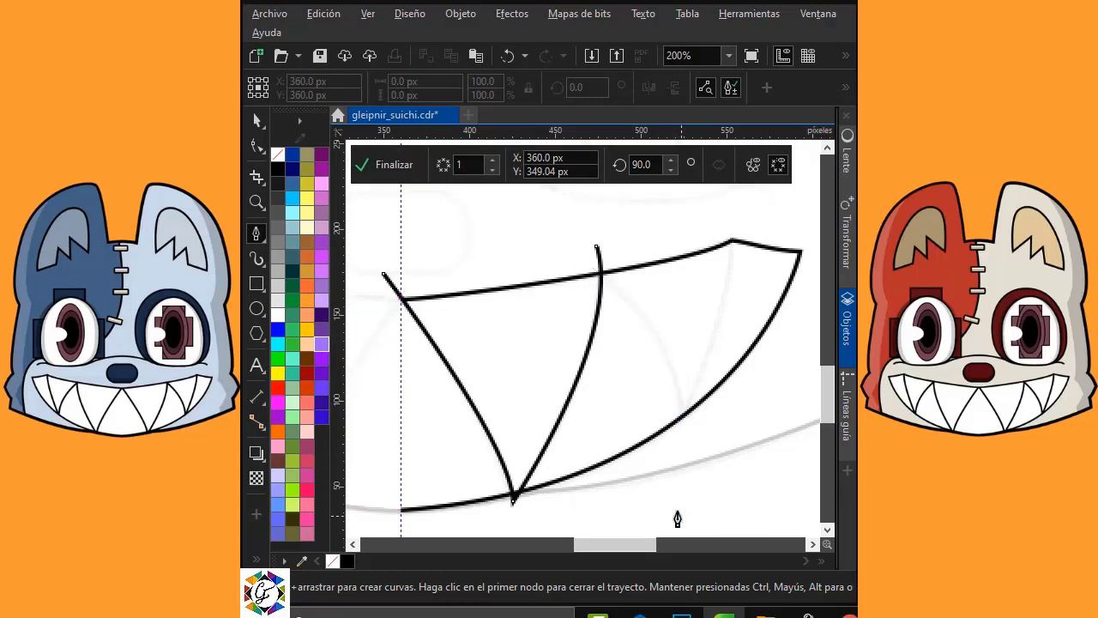
# Trace the outermost tooth edges as one path down to the mouth's lower edge and back past its upper edge, then finish the symmetry editing.
pyautogui.doubleClick(683, 421)
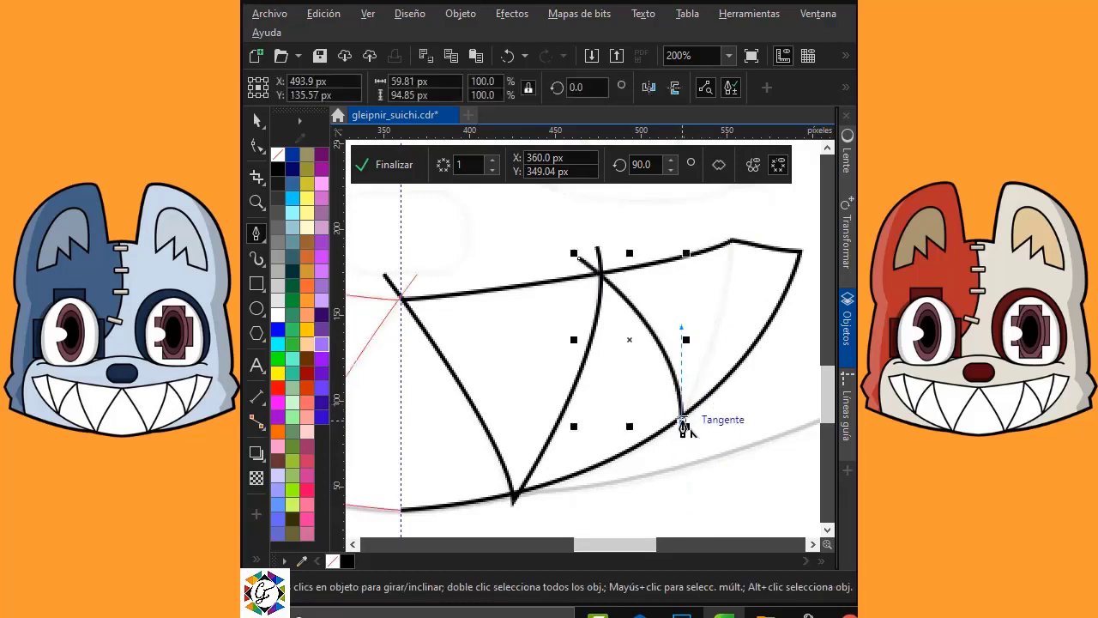
pyautogui.moveTo(729, 224); pyautogui.dragTo(706, 197)
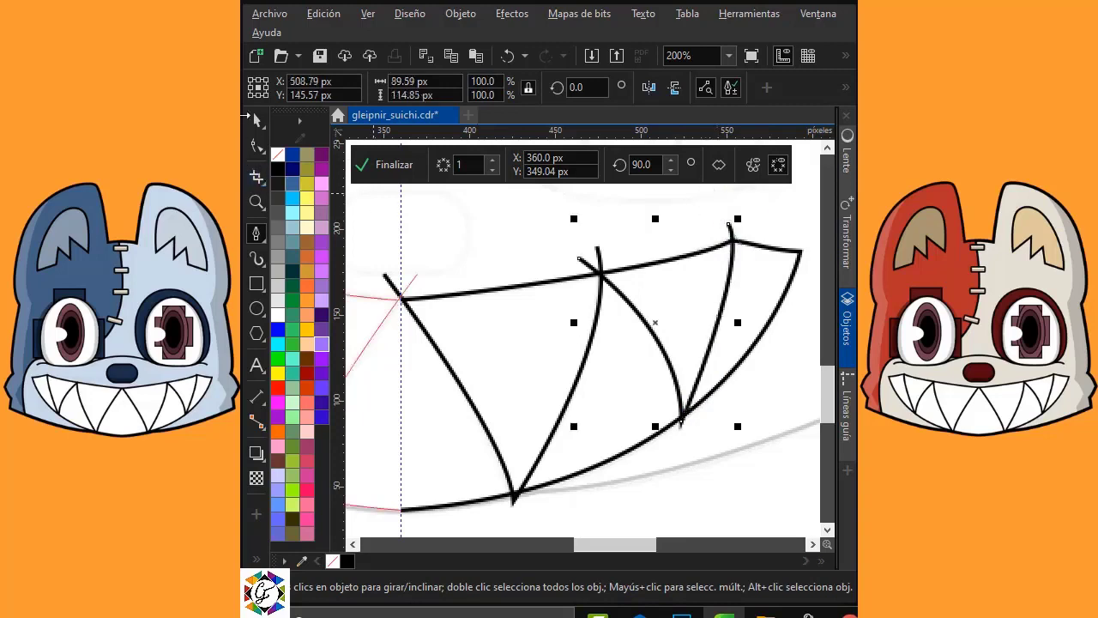
pyautogui.click(392, 164)
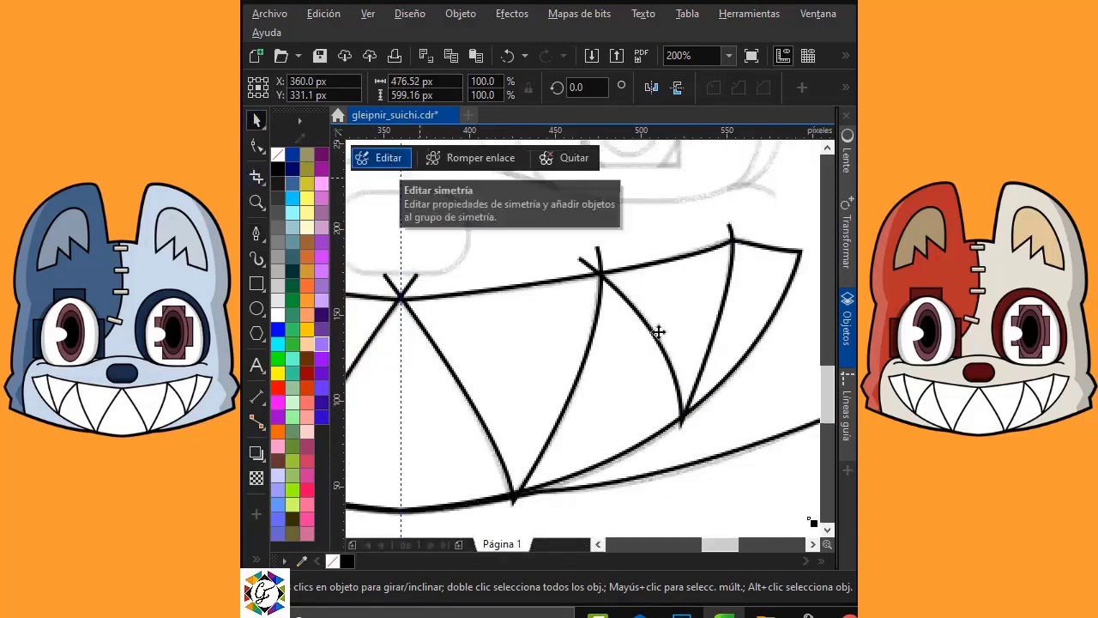
# Break the symmetry link of the traced artwork and ungroup its mirrored curves into separate objects.
pyautogui.press('F4')
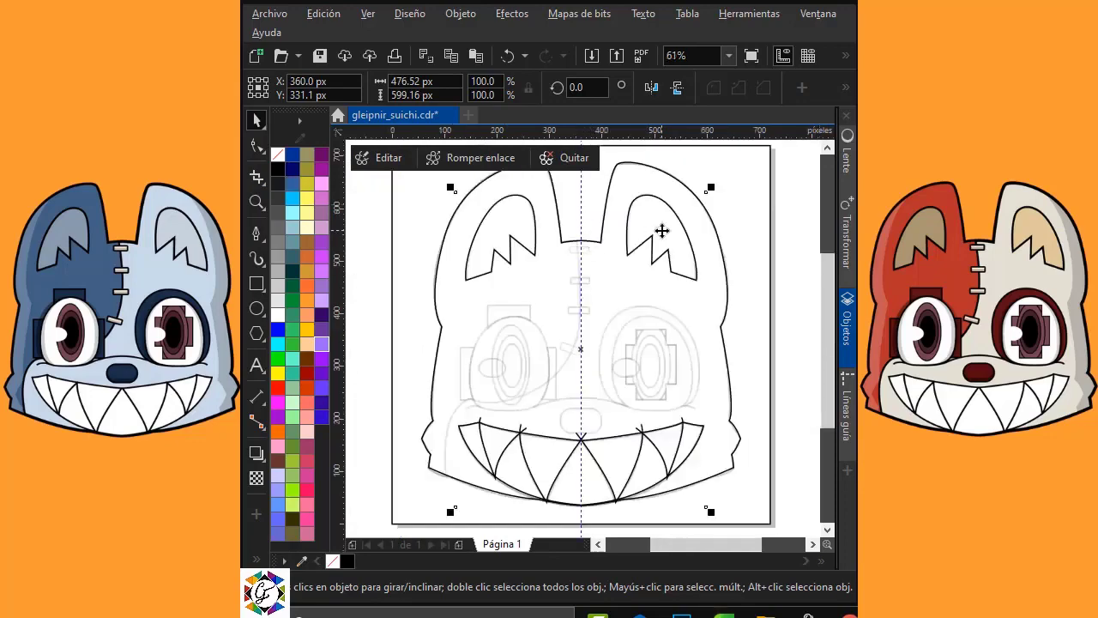
pyautogui.rightClick(662, 230)
pyautogui.click(741, 139)
pyautogui.rightClick(663, 214)
pyautogui.click(731, 152)
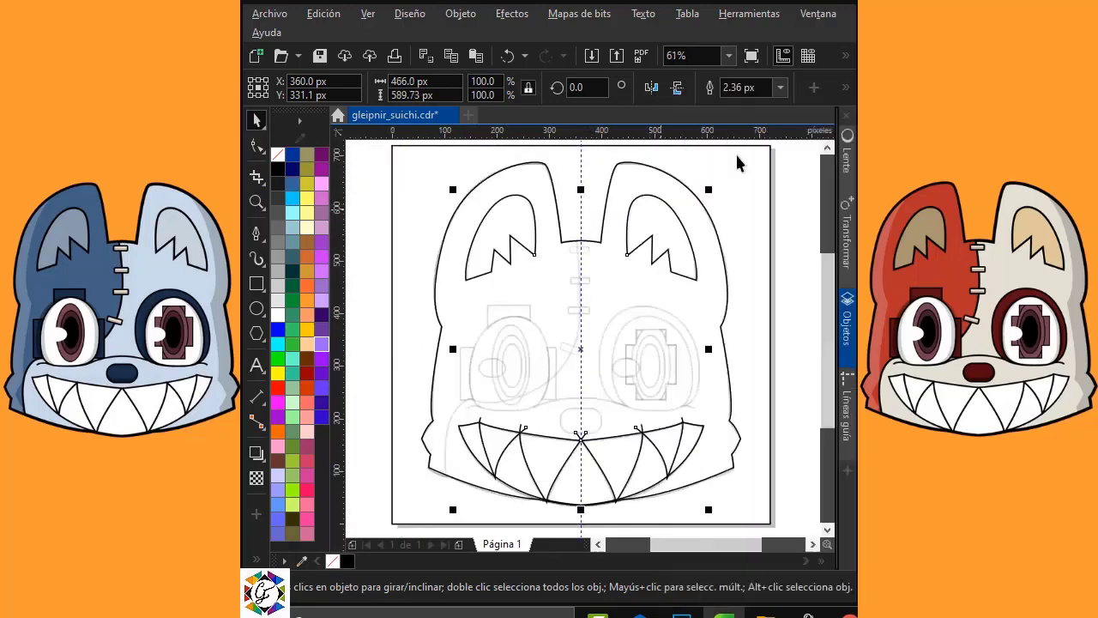
pyautogui.click(809, 297)
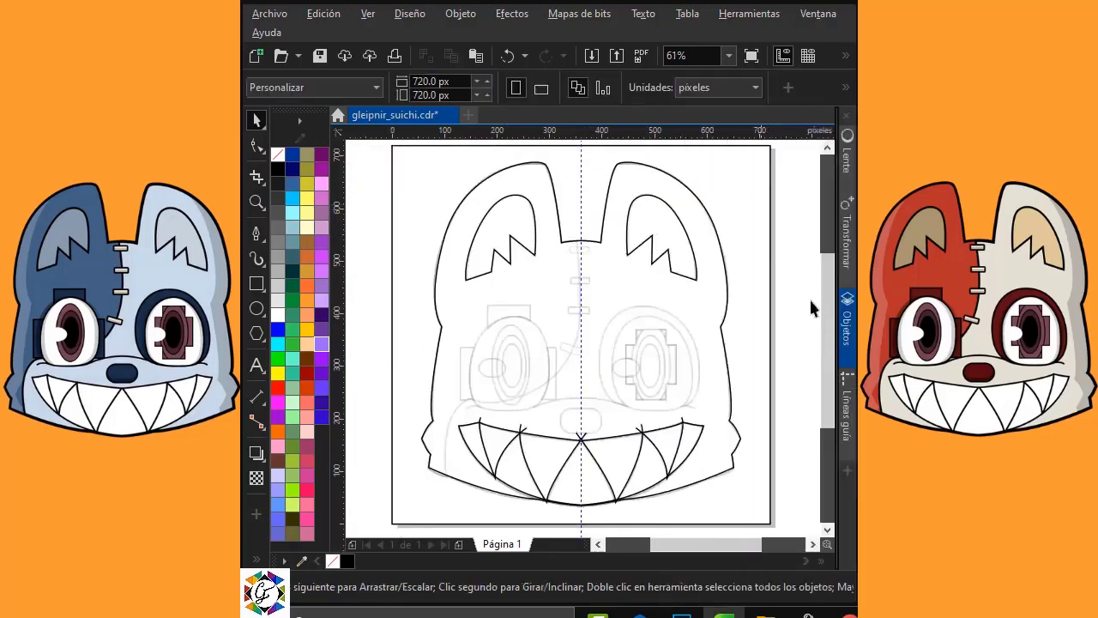
# Create a single boundary outline from the two mirrored mouth halves.
pyautogui.click(705, 436)
pyautogui.click(845, 87)
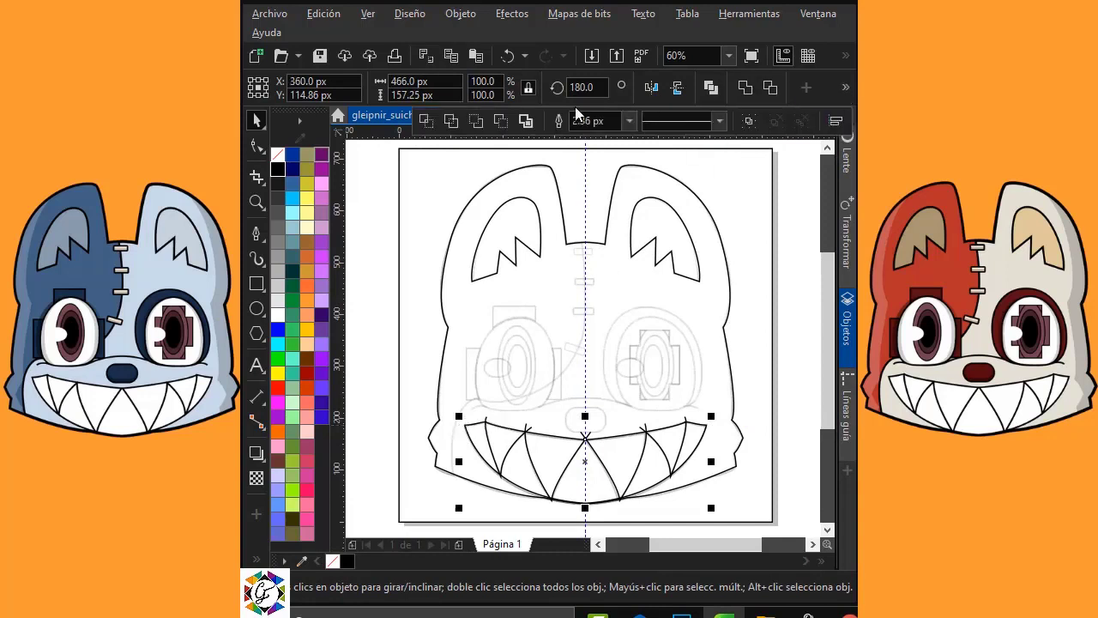
pyautogui.click(527, 127)
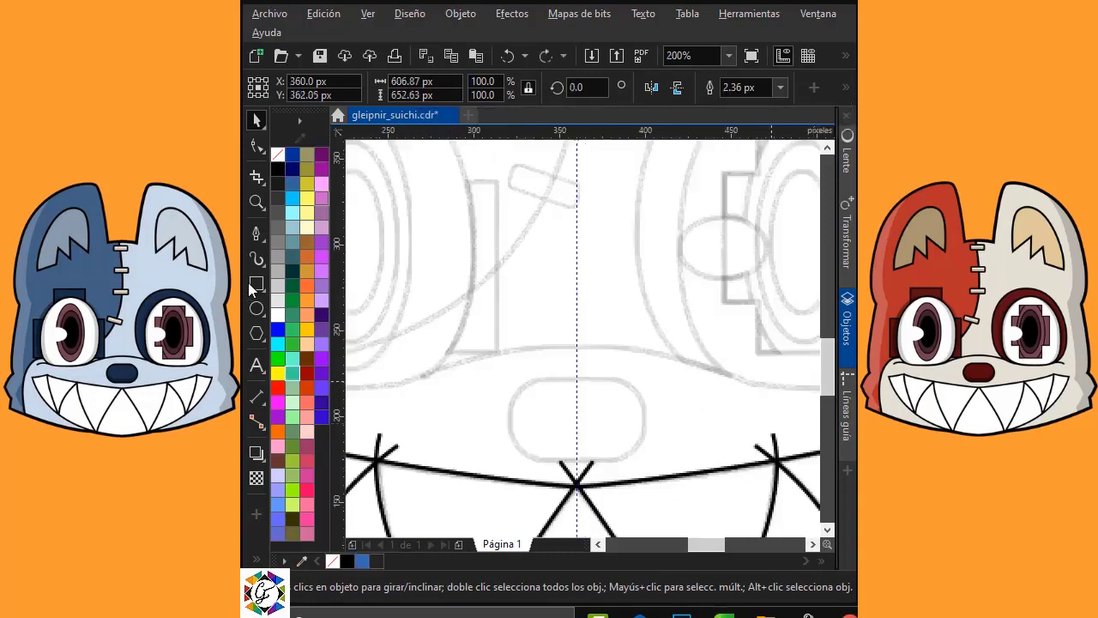
# Draw a rectangle about 80 by 42 px over the sketched nose, centred on the vertical guide.
pyautogui.click(255, 288)
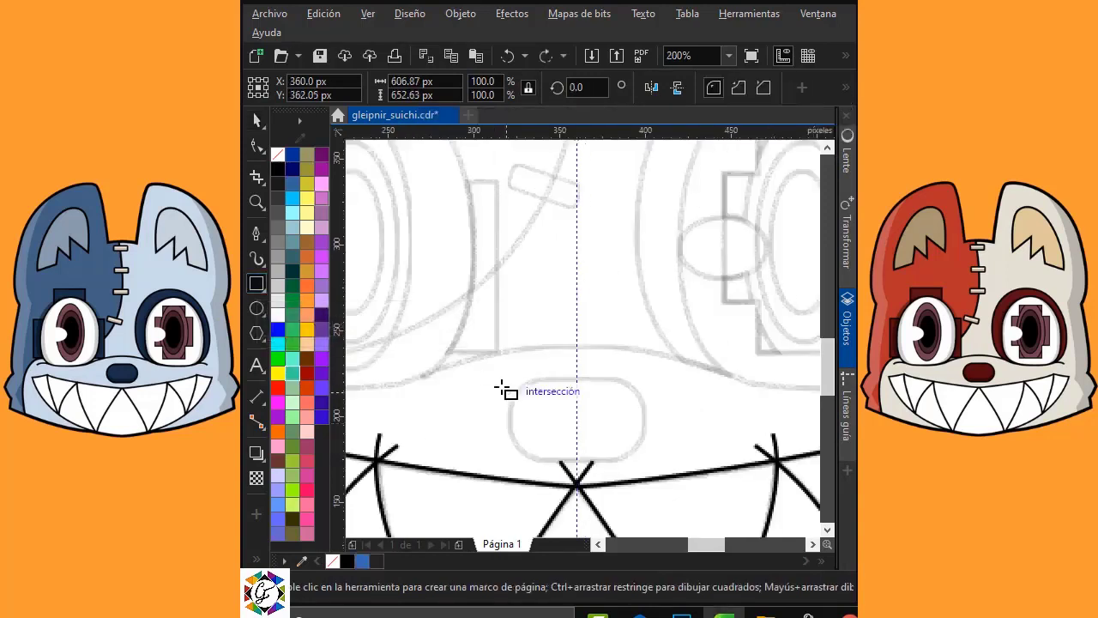
pyautogui.moveTo(527, 386)
pyautogui.mouseDown()
pyautogui.moveTo(615, 458)
pyautogui.moveTo(627, 461)
pyautogui.moveTo(624, 425)
pyautogui.moveTo(644, 421)
pyautogui.mouseUp()
pyautogui.press('space')
pyautogui.moveTo(573, 420); pyautogui.dragTo(573, 421)
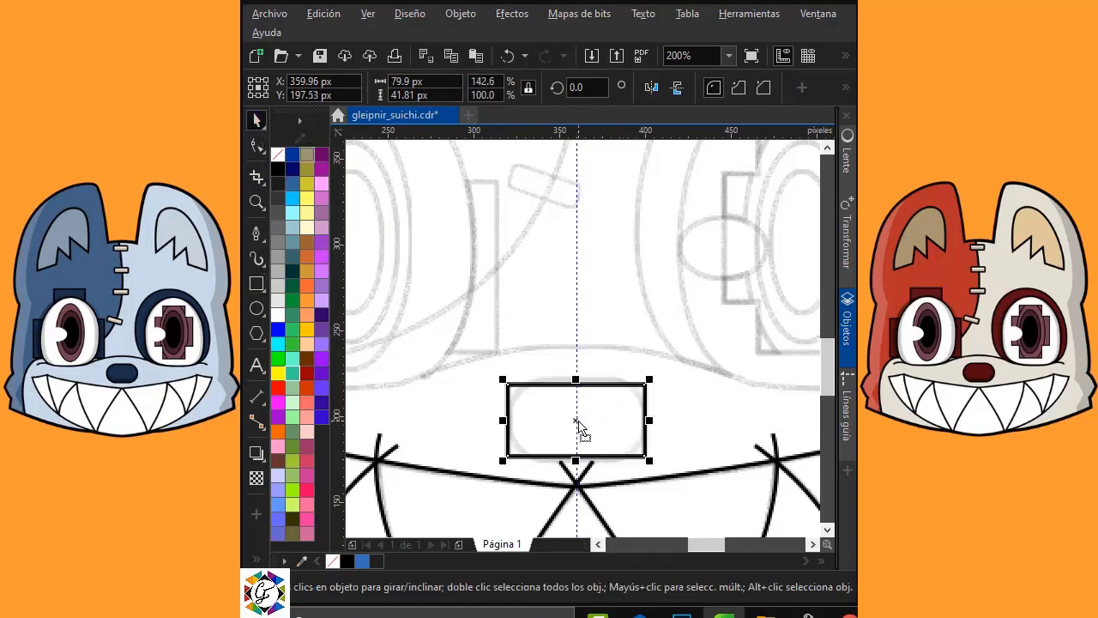
# Fully round the nose rectangle's corners and stretch its height slightly to match the sketch.
pyautogui.press('F10')
pyautogui.moveTo(511, 392); pyautogui.dragTo(518, 422)
pyautogui.click(254, 122)
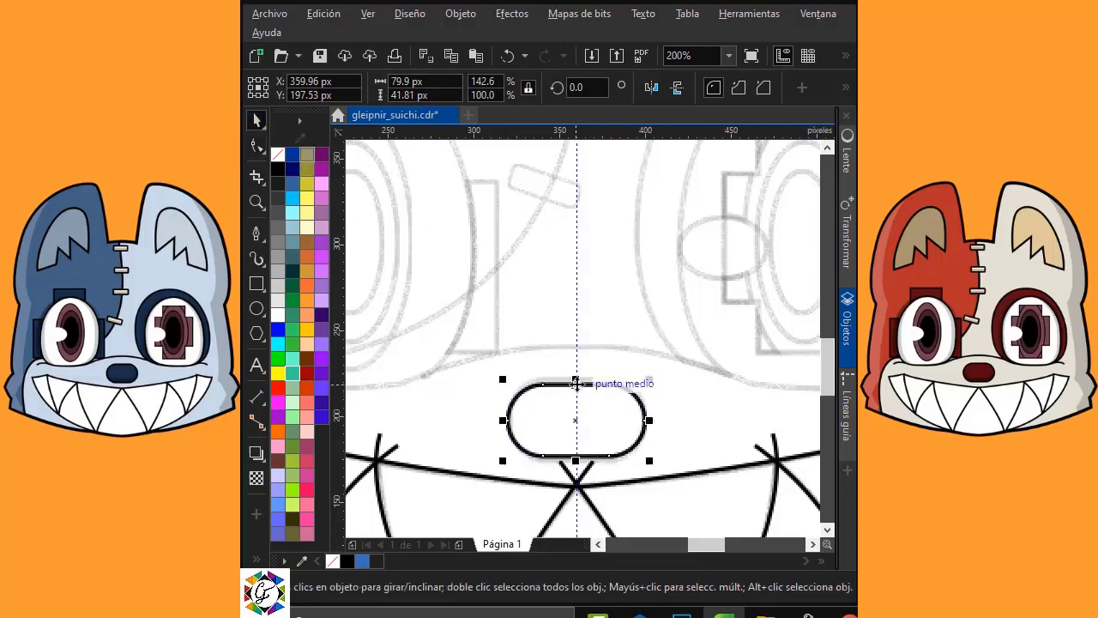
pyautogui.moveTo(575, 379); pyautogui.dragTo(575, 375)
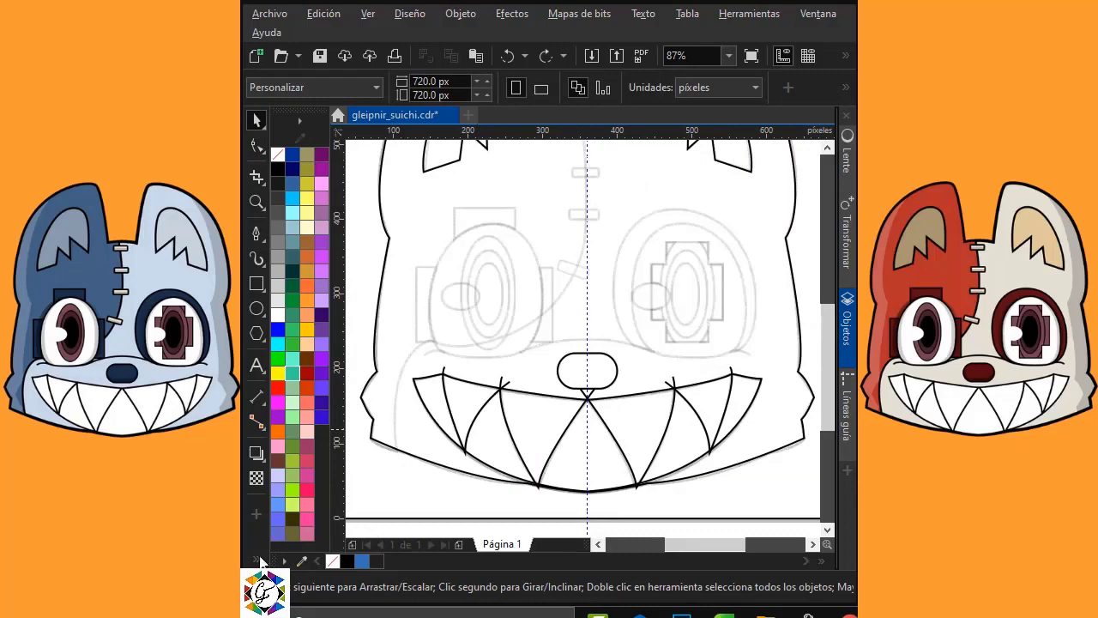
# Use Smart Fill to turn every tooth section across the mouth into its own blue-filled shape.
pyautogui.click(258, 560)
pyautogui.click(291, 556)
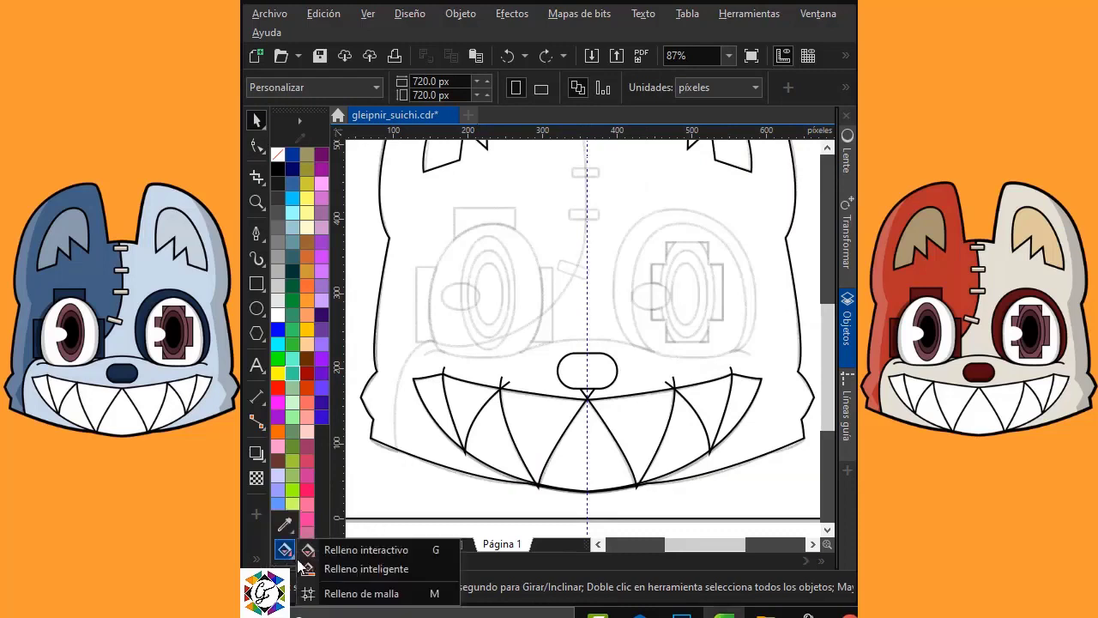
pyautogui.click(343, 569)
pyautogui.click(459, 421)
pyautogui.click(498, 435)
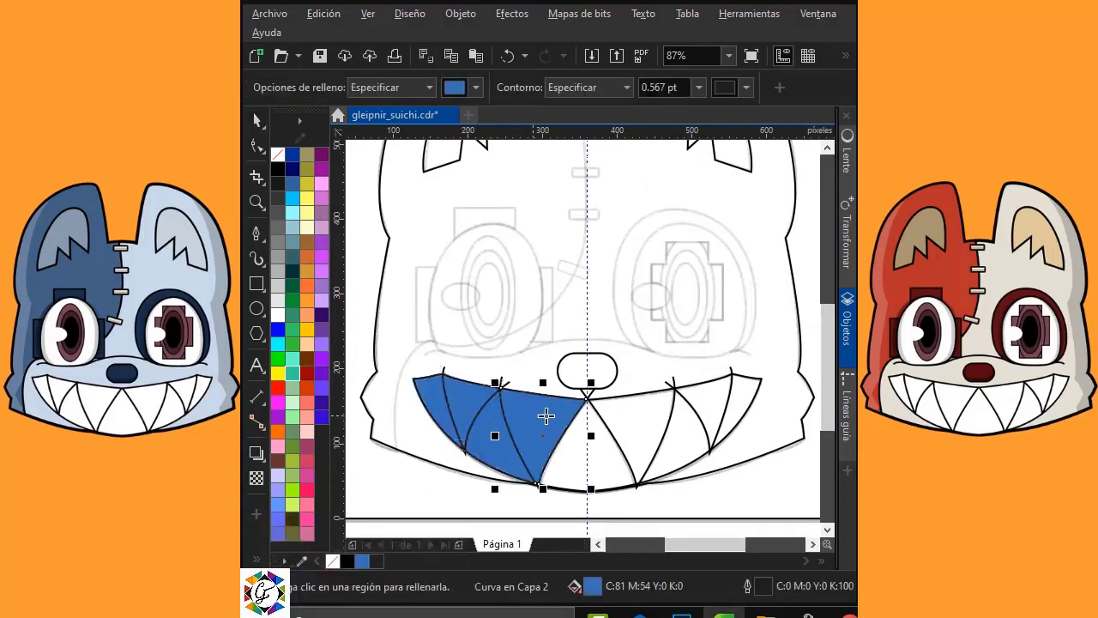
pyautogui.click(590, 429)
pyautogui.click(641, 424)
pyautogui.click(691, 412)
pyautogui.click(720, 399)
pyautogui.click(742, 386)
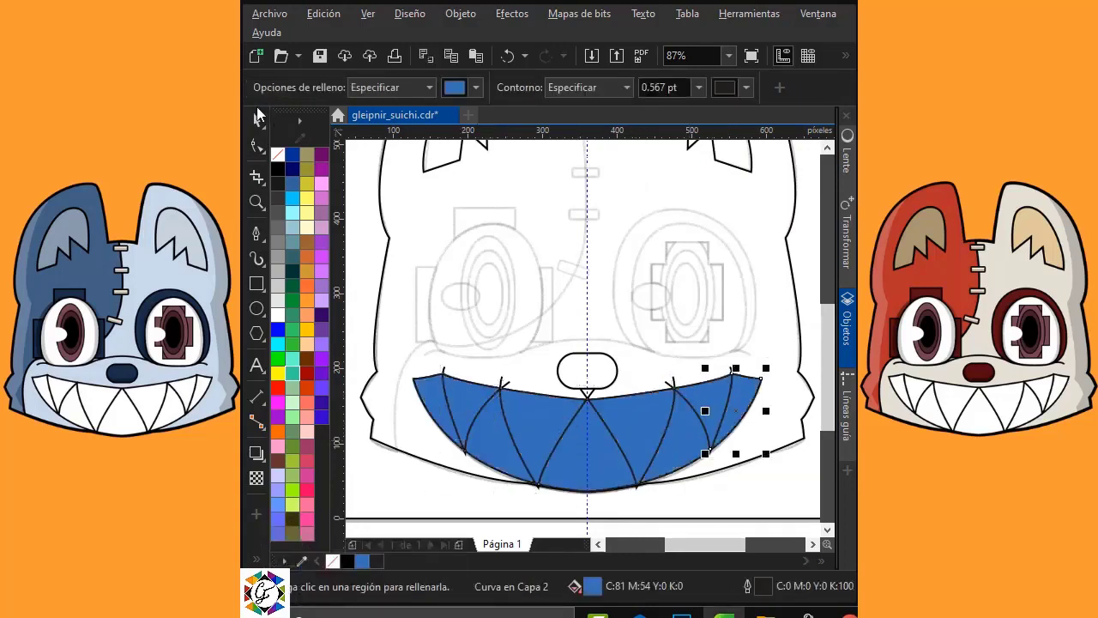
# Delete the original tooth construction curves that overshoot the mouth outline.
pyautogui.click(257, 122)
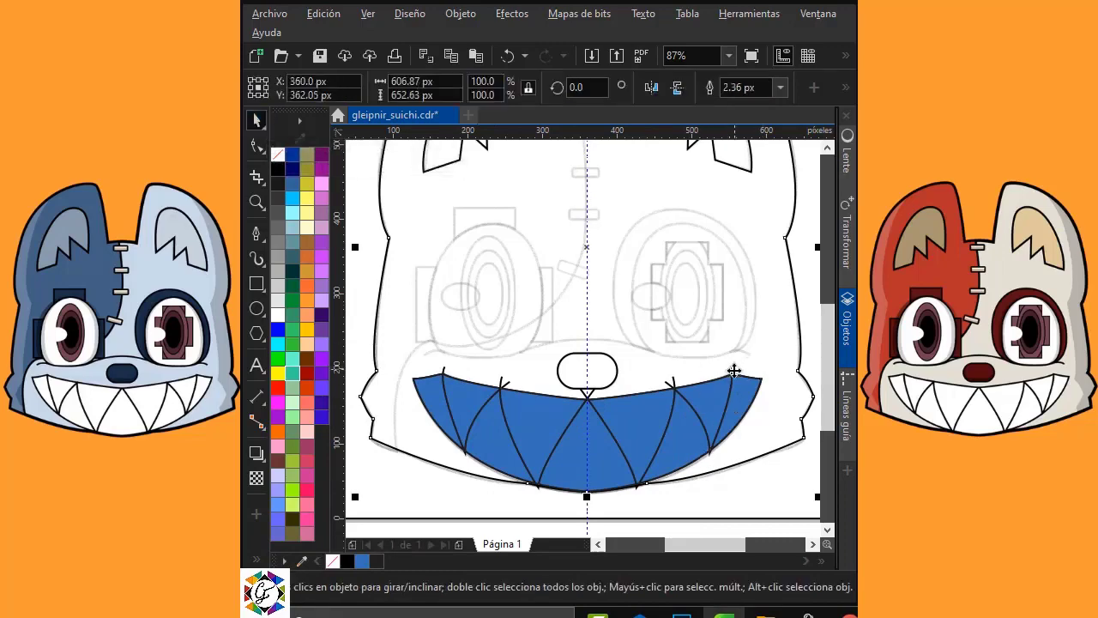
pyautogui.press('Escape')
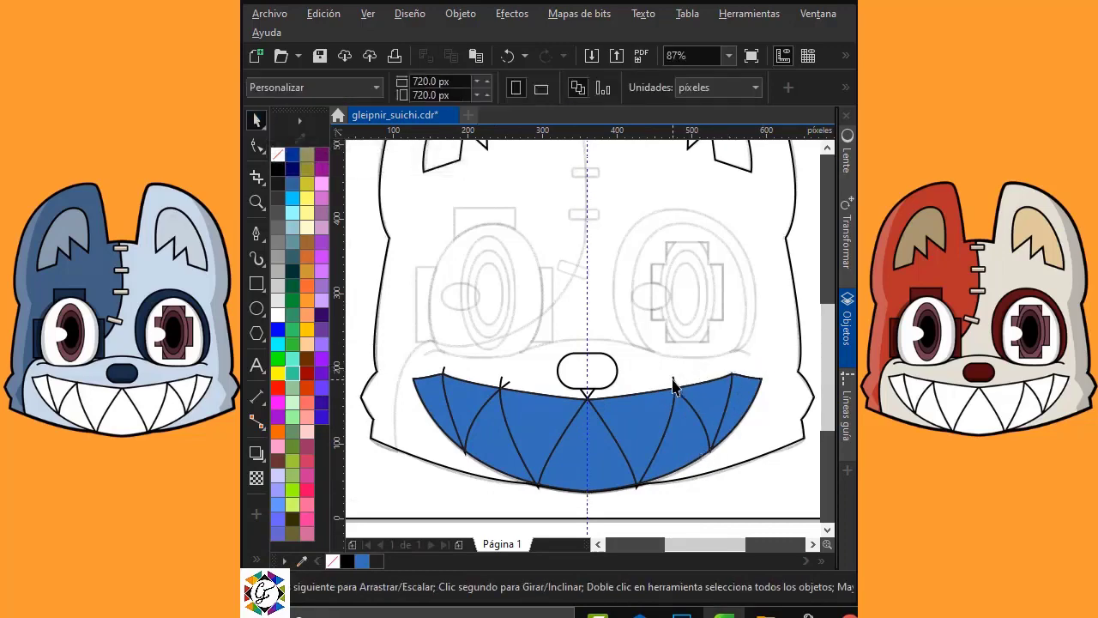
pyautogui.click(591, 392)
pyautogui.press('Delete')
pyautogui.click(506, 384)
pyautogui.press('Delete')
# Select all the blue tooth shapes across the mouth and fill them with white (Blanco).
pyautogui.click(429, 410)
pyautogui.keyDown('shift'); pyautogui.click(503, 448); pyautogui.keyUp('shift')
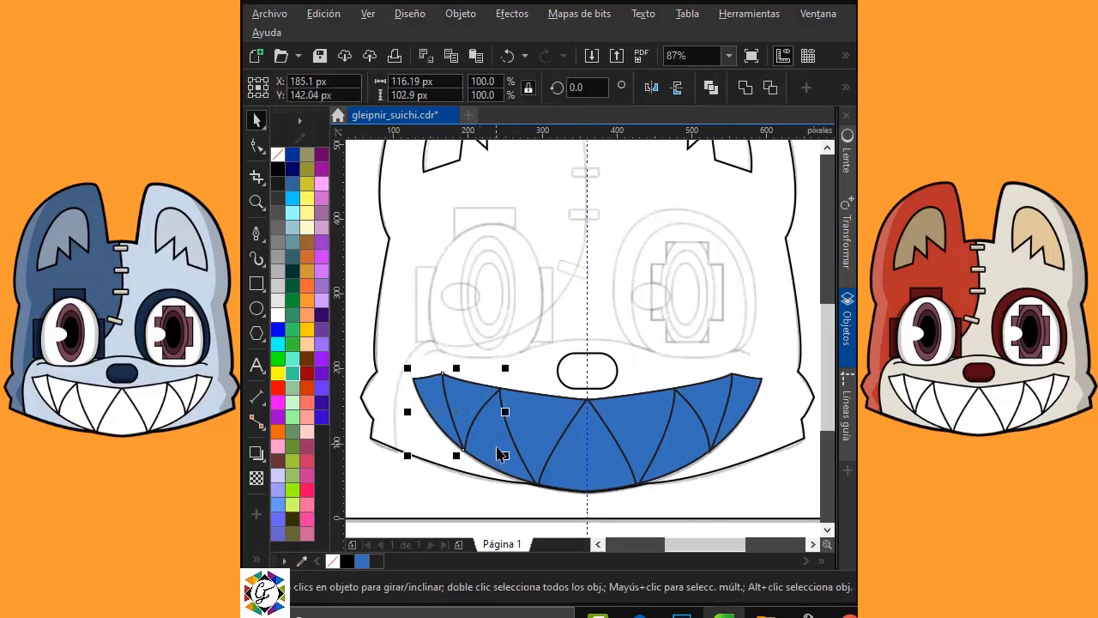
pyautogui.keyDown('shift'); pyautogui.click(540, 417); pyautogui.keyUp('shift')
pyautogui.keyDown('shift'); pyautogui.click(597, 465); pyautogui.keyUp('shift')
pyautogui.keyDown('shift'); pyautogui.click(643, 427); pyautogui.keyUp('shift')
pyautogui.keyDown('shift'); pyautogui.click(699, 429); pyautogui.keyUp('shift')
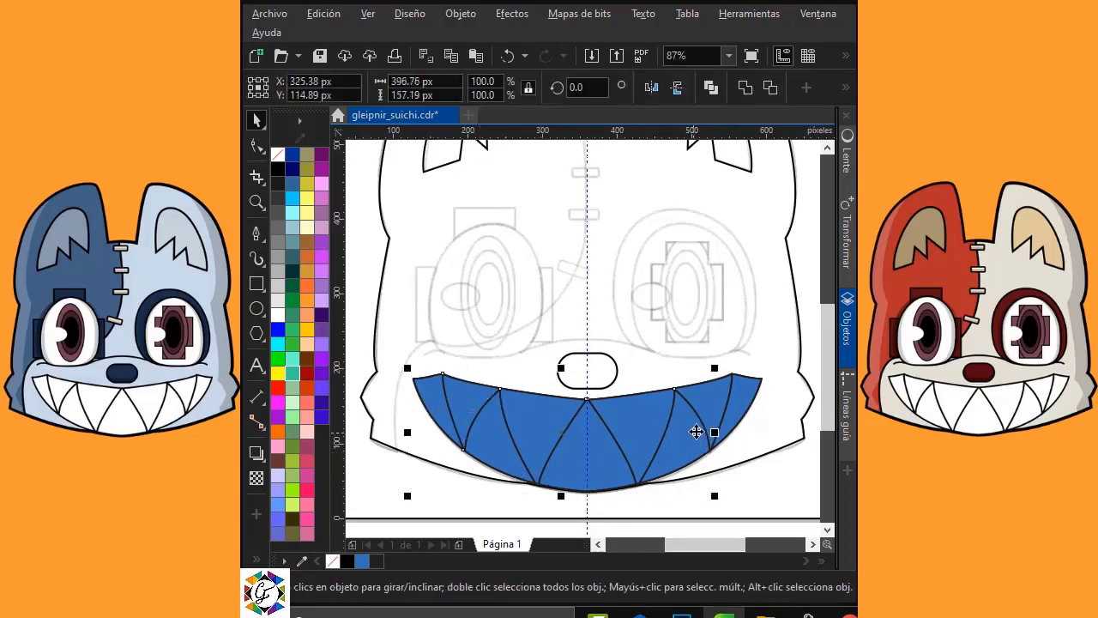
pyautogui.keyDown('shift'); pyautogui.click(751, 401); pyautogui.keyUp('shift')
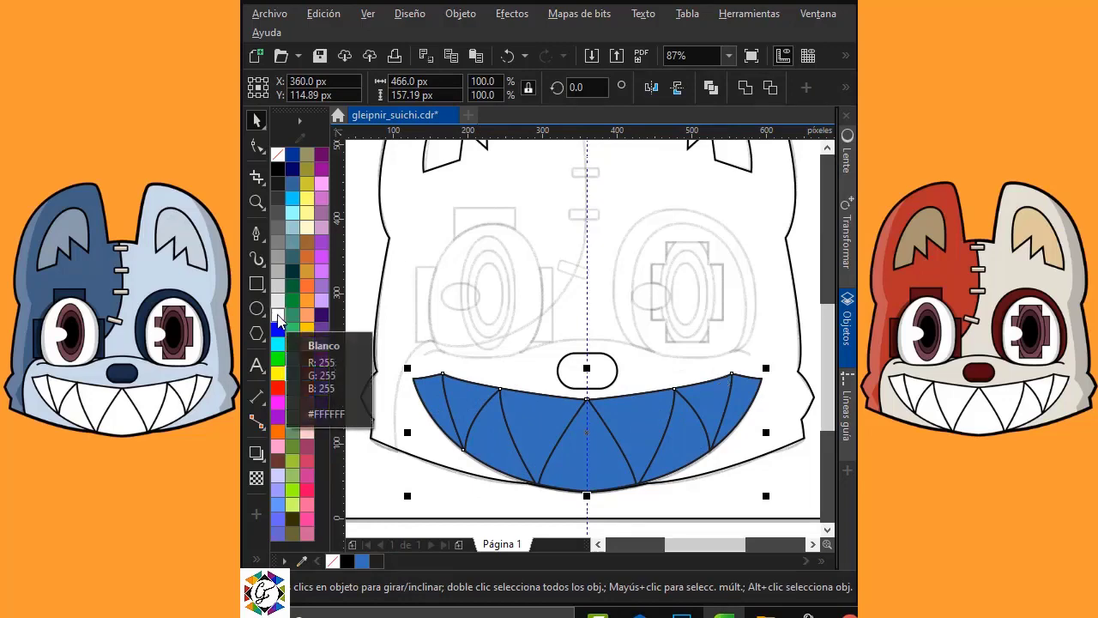
pyautogui.click(277, 318)
# Trace the face patch's dividing curve with the Pen tool from below the left jaw over the cheek up to the forehead.
pyautogui.scroll(2, 583, 335)
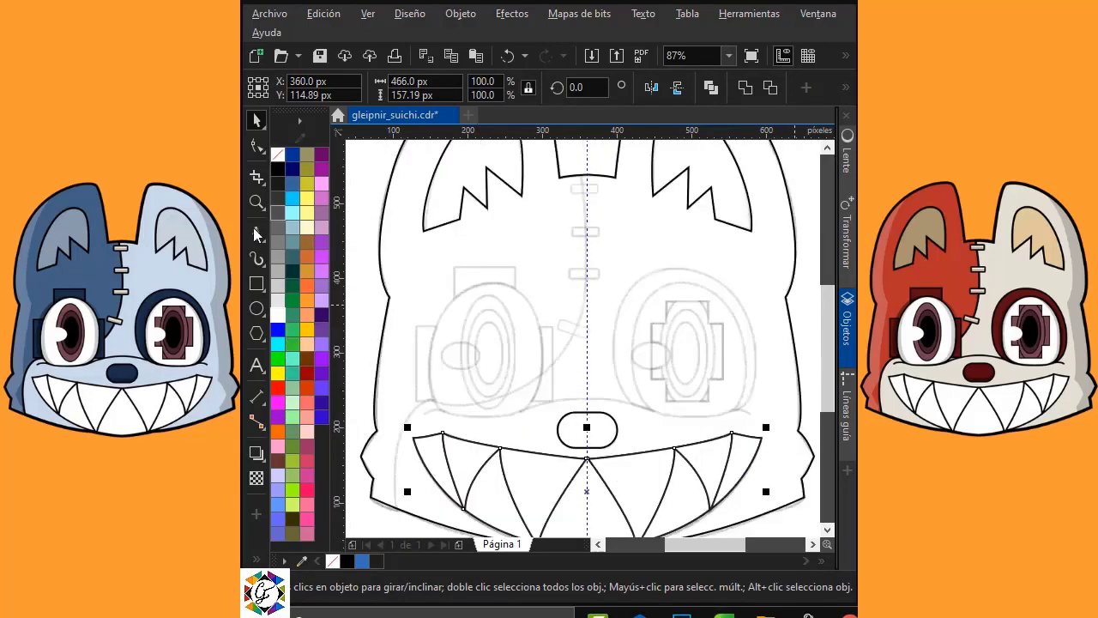
pyautogui.click(256, 232)
pyautogui.click(402, 520)
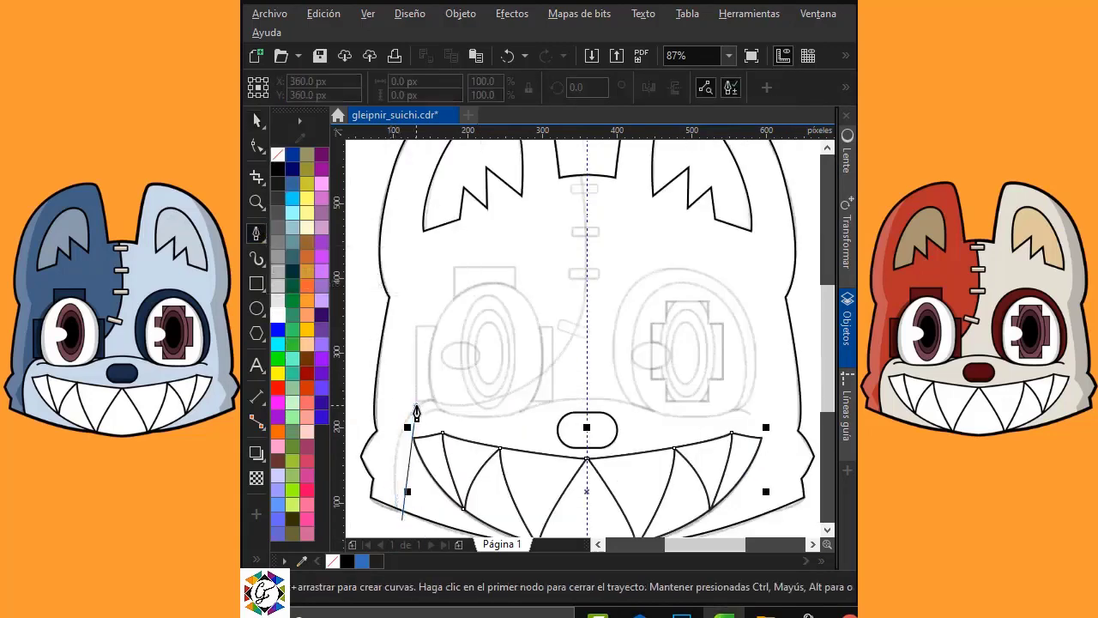
pyautogui.moveTo(420, 400); pyautogui.dragTo(454, 407)
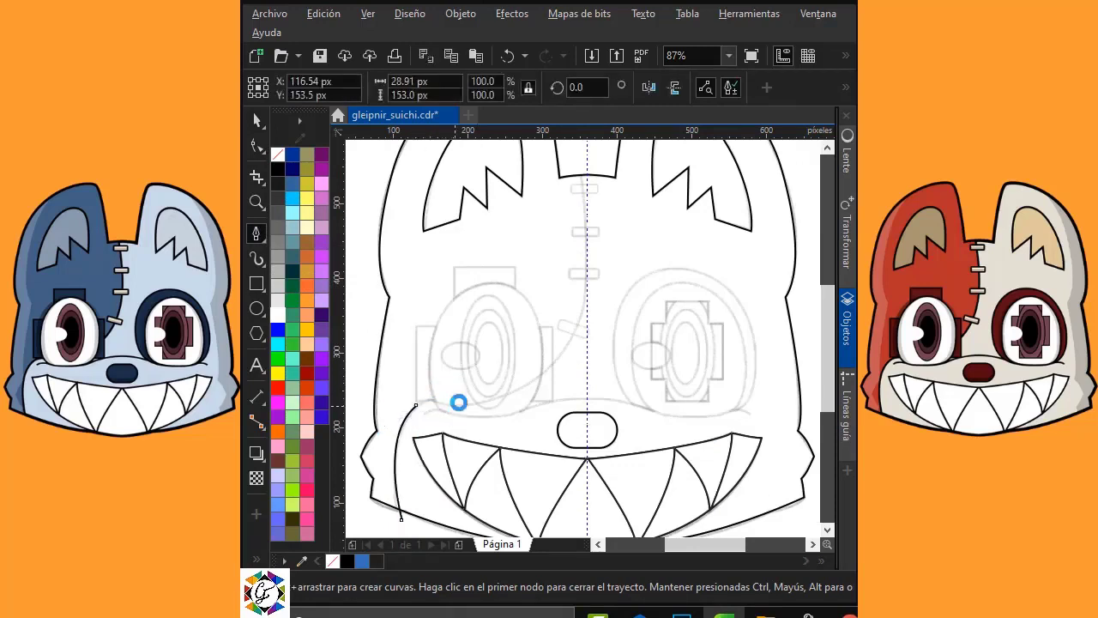
pyautogui.moveTo(560, 353); pyautogui.dragTo(606, 299)
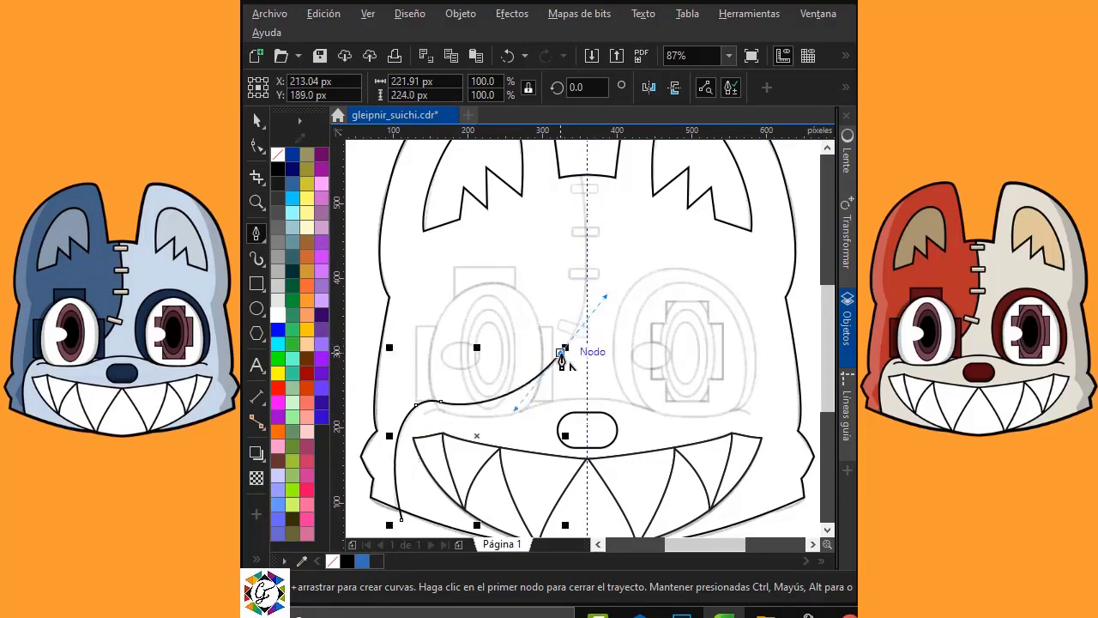
pyautogui.moveTo(575, 180); pyautogui.dragTo(538, 171)
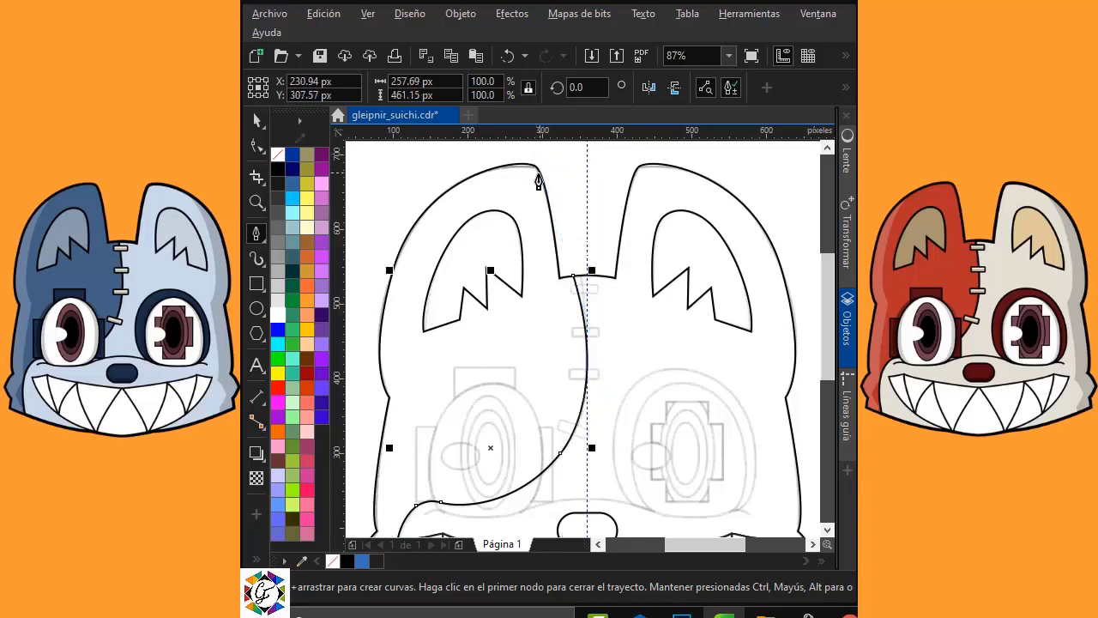
# Reshape the patch's dividing curve by shifting its forehead end towards the centre and adjusting the handle and node along its lower bend.
pyautogui.click(256, 147)
pyautogui.click(581, 277)
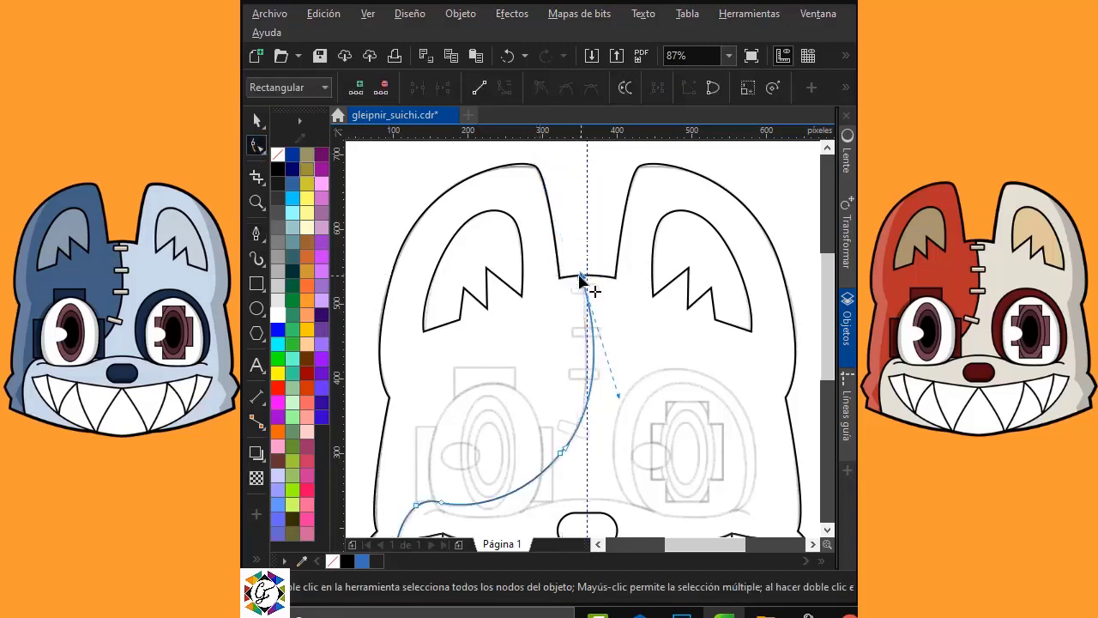
pyautogui.moveTo(598, 410); pyautogui.dragTo(601, 412)
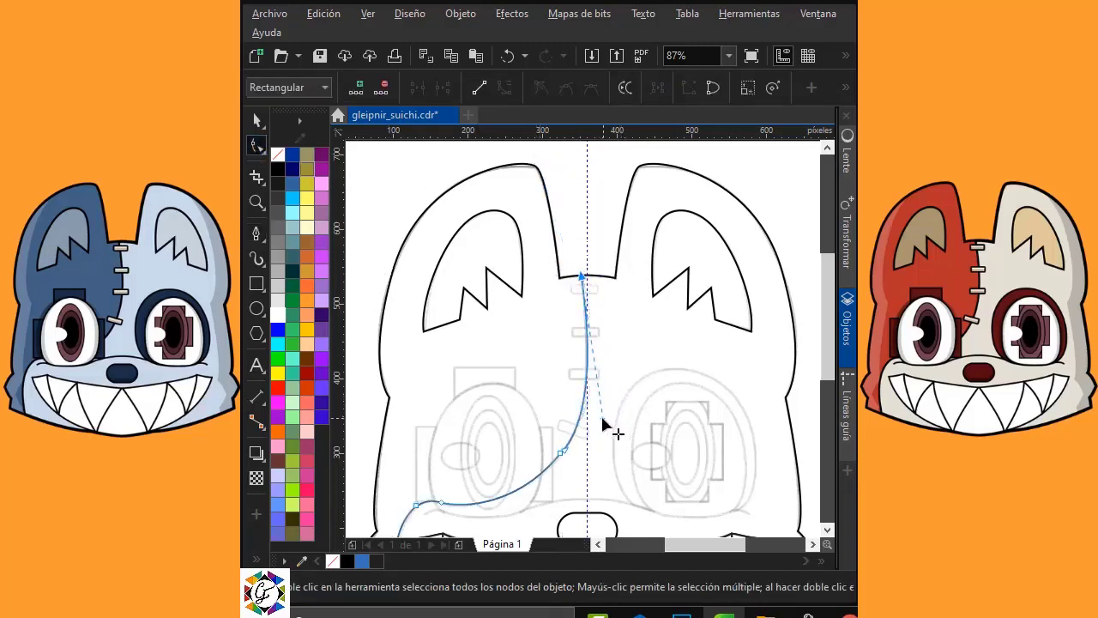
pyautogui.click(519, 496)
pyautogui.click(556, 472)
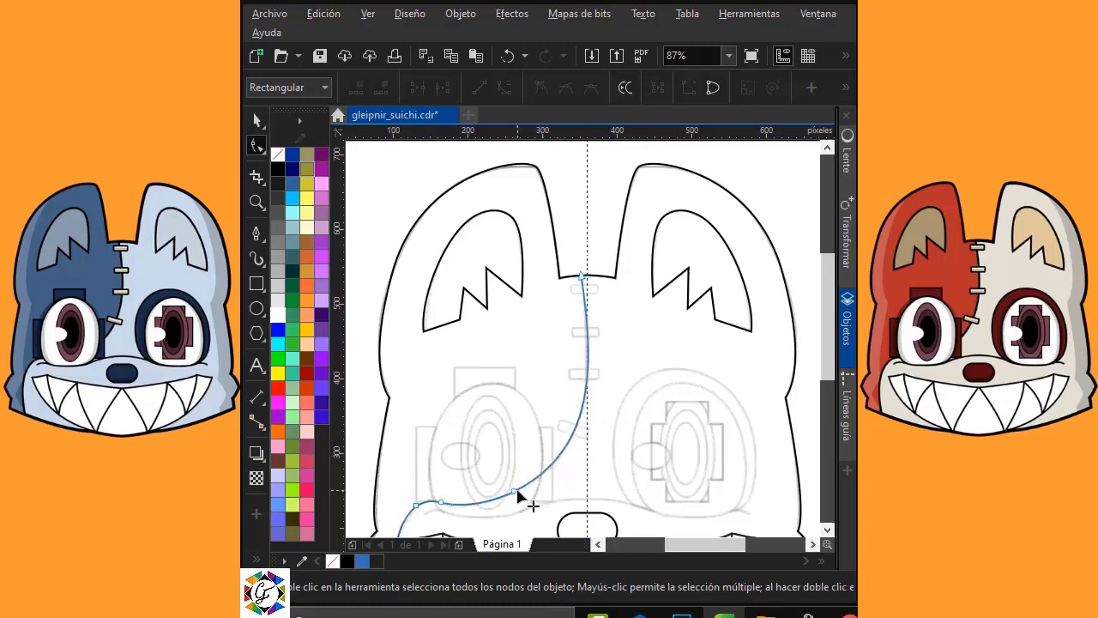
# Use Smart Fill to create a blue patch shape from the head area left of the dividing curve.
pyautogui.moveTo(821, 360); pyautogui.dragTo(831, 397)
pyautogui.click(256, 559)
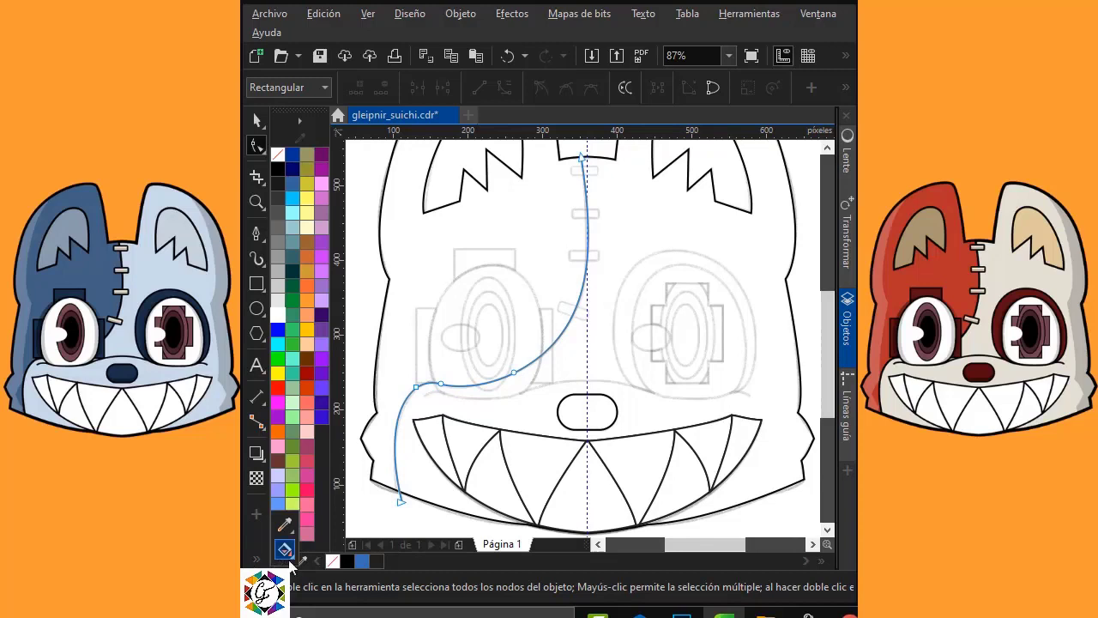
pyautogui.click(285, 549)
pyautogui.click(292, 559)
pyautogui.click(352, 566)
pyautogui.click(419, 275)
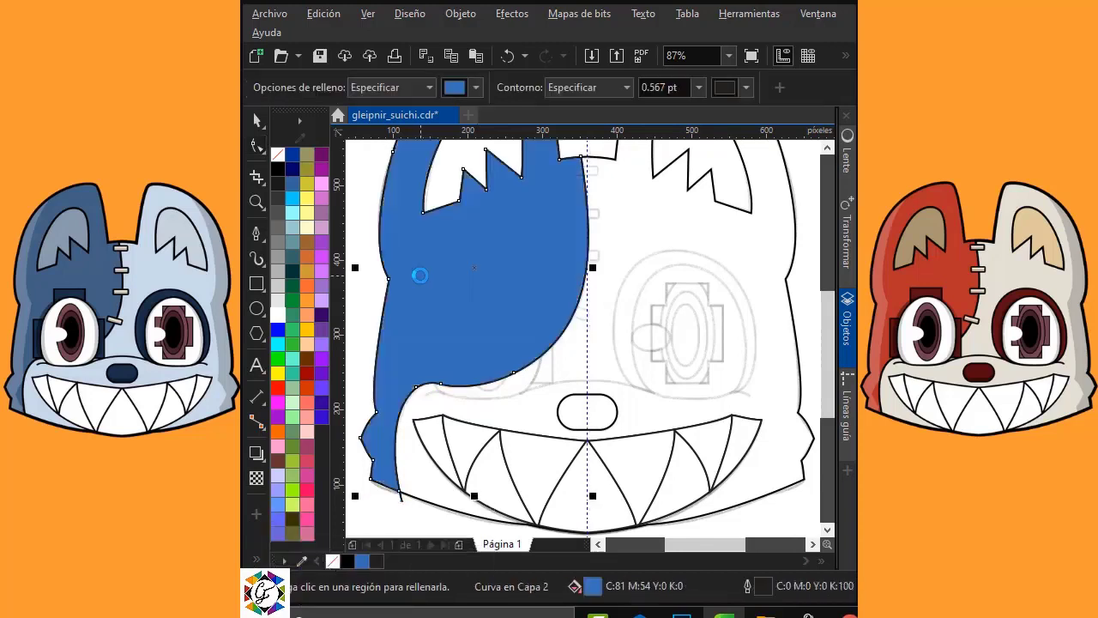
# Delete the original dividing curve that overshoots the jaw line.
pyautogui.click(256, 120)
pyautogui.click(398, 506)
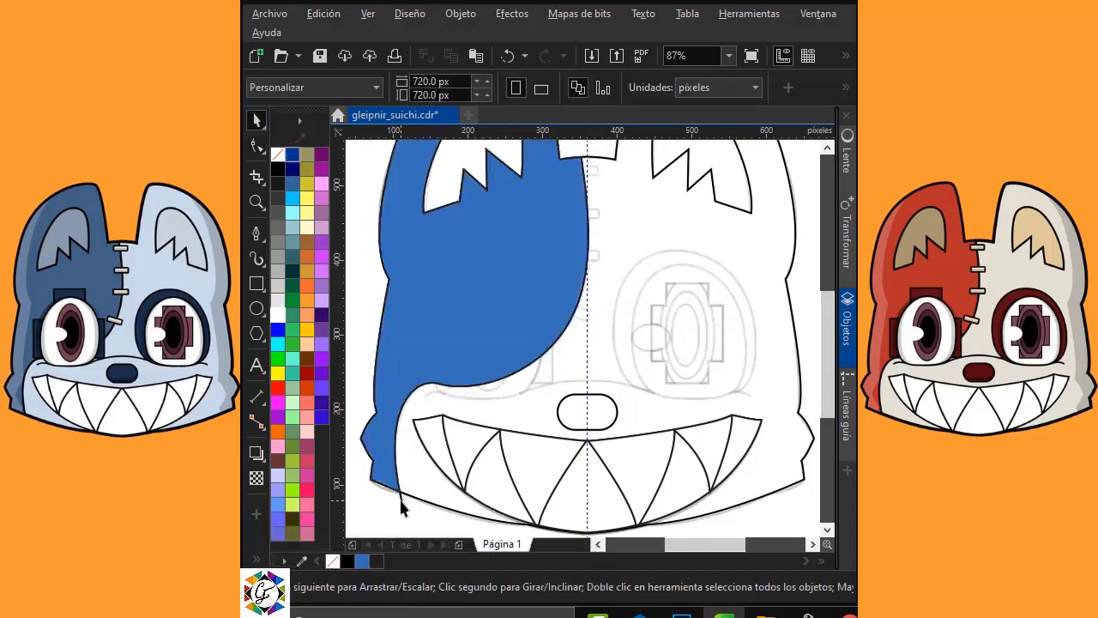
pyautogui.click(401, 505)
pyautogui.press('Escape')
# Remove the fill from the blue patch shape so only its outline remains.
pyautogui.click(449, 316)
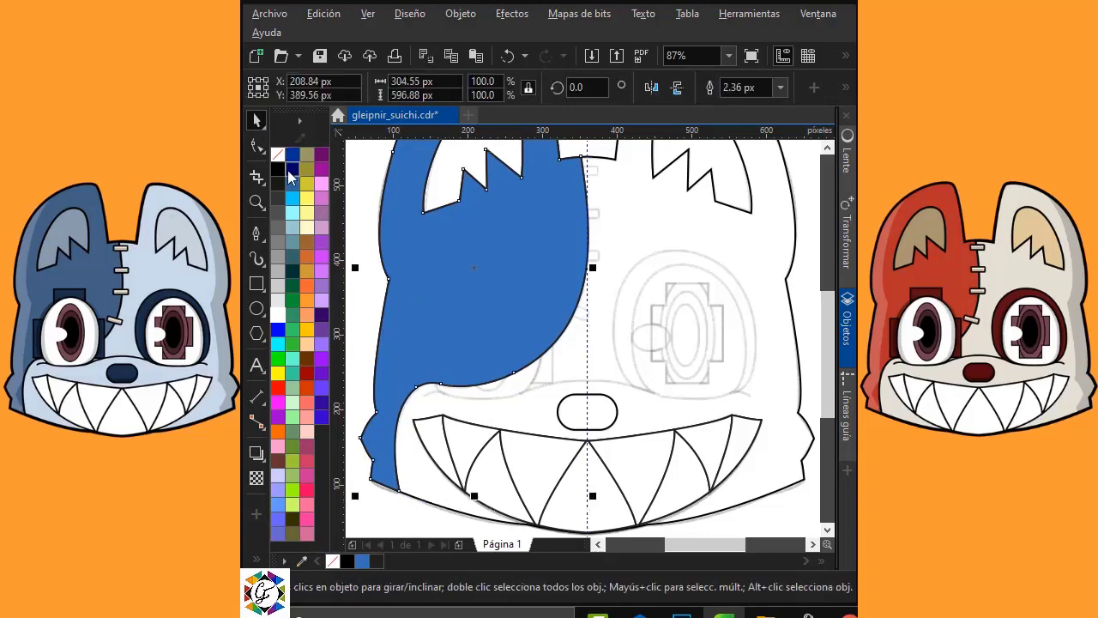
pyautogui.click(277, 156)
pyautogui.click(367, 262)
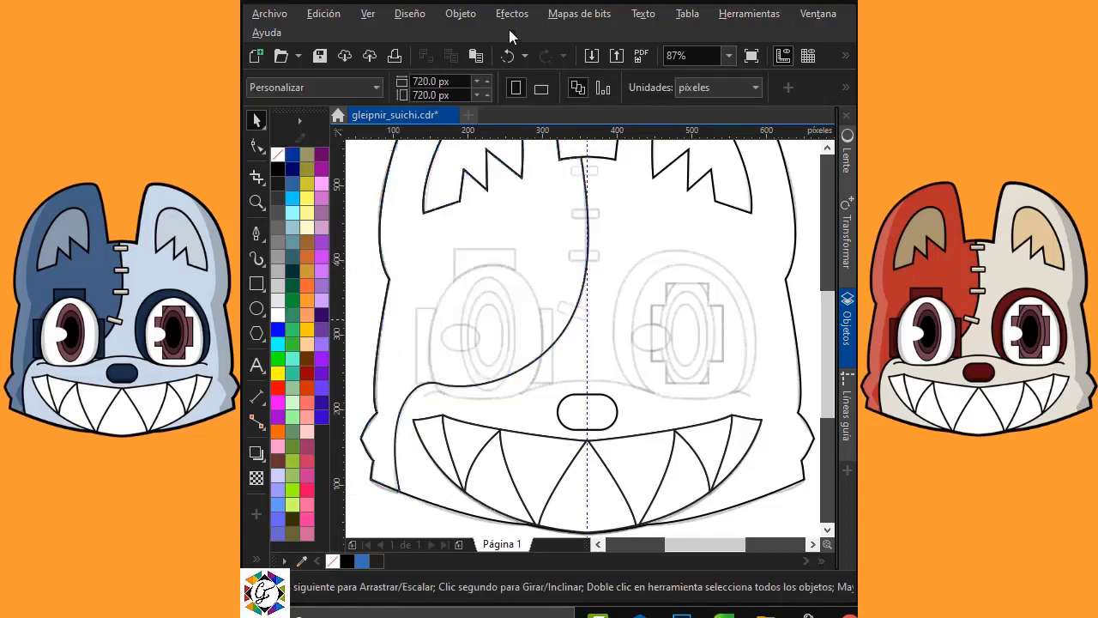
# Create a new symmetry group mirrored about the face's vertical centre line at X 360 px.
pyautogui.click(465, 14)
pyautogui.moveTo(545, 56)
pyautogui.click(818, 60)
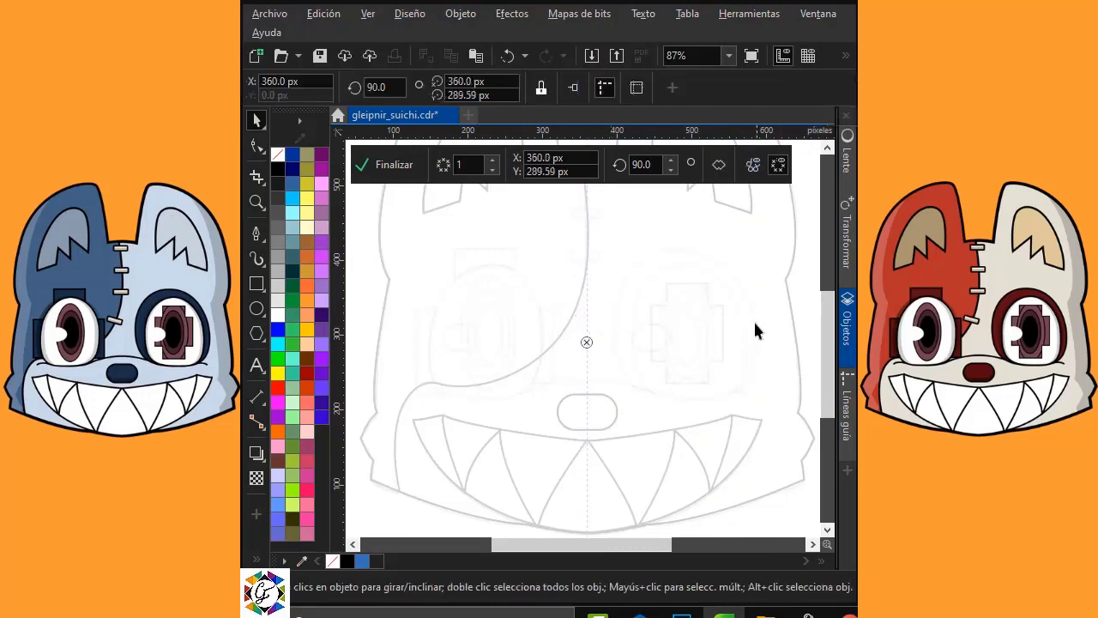
# Draw an ellipse over the sketched right eye and stretch it to about 152 by 178 px.
pyautogui.scroll(2, 779, 323)
pyautogui.click(257, 308)
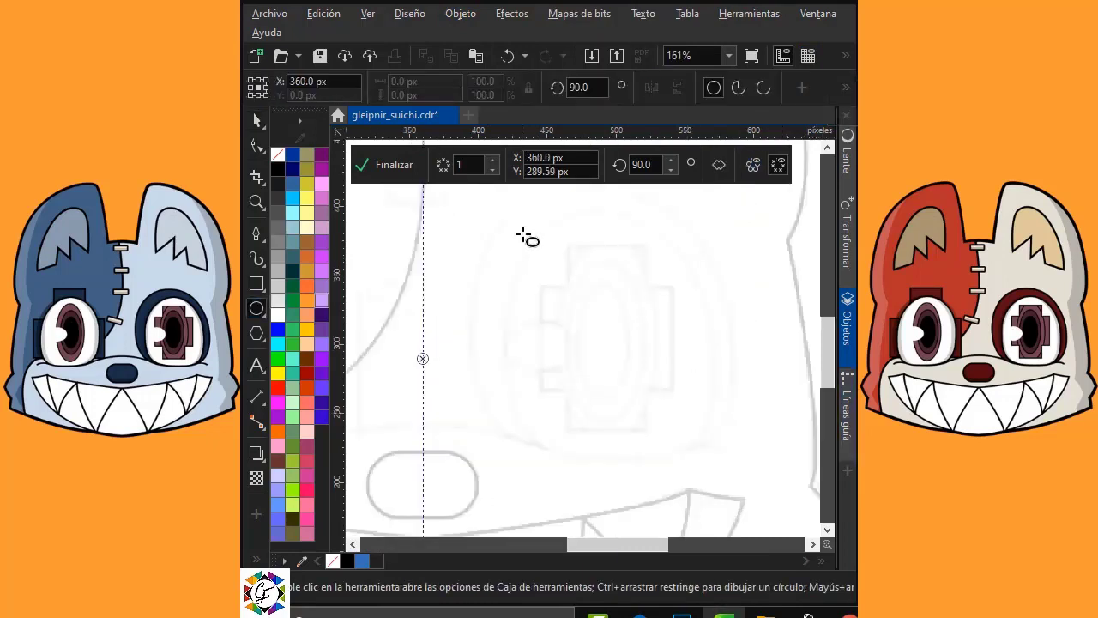
pyautogui.moveTo(523, 236); pyautogui.dragTo(712, 461)
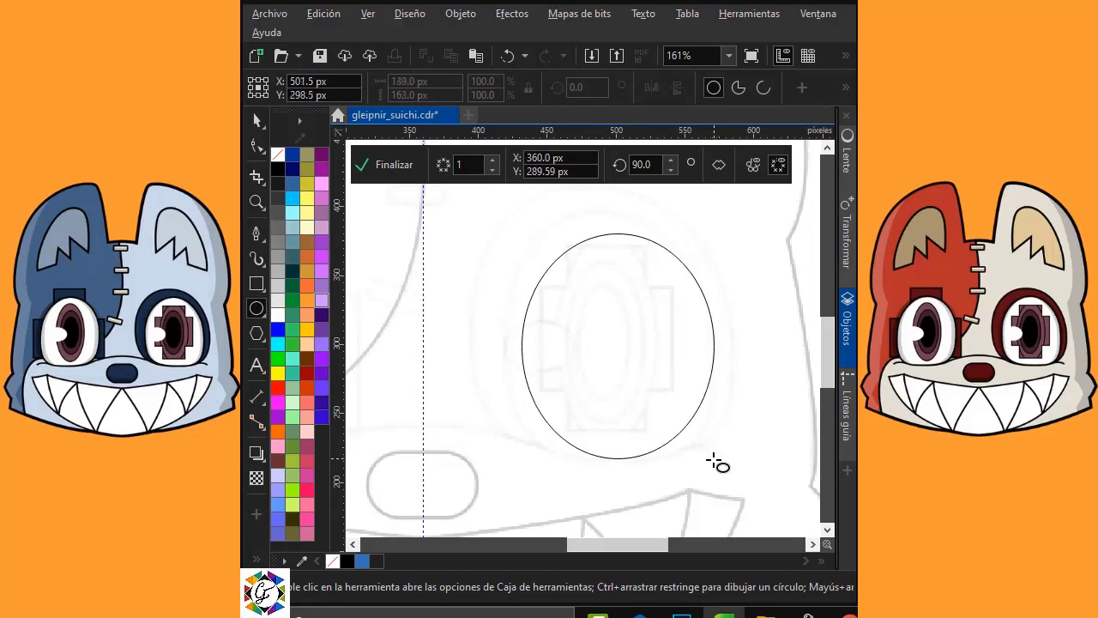
pyautogui.click(256, 120)
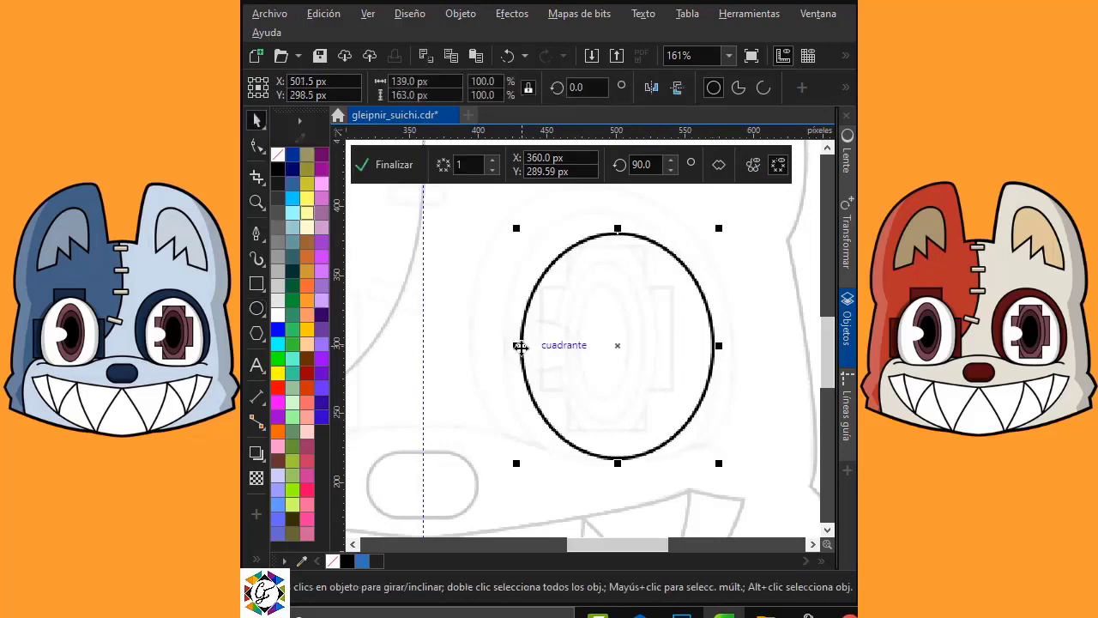
pyautogui.moveTo(507, 346); pyautogui.dragTo(501, 346)
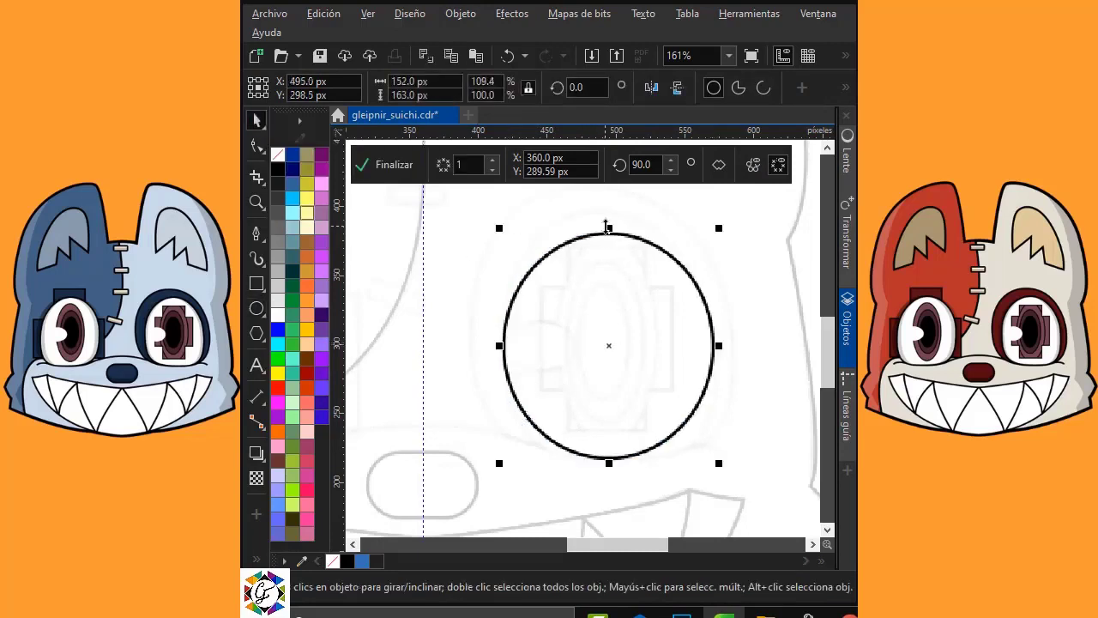
pyautogui.moveTo(607, 227); pyautogui.dragTo(609, 206)
# Convert the right eye ellipse to curves, shift its bottom node inward and tilt the top node's handles slightly.
pyautogui.rightClick(596, 249)
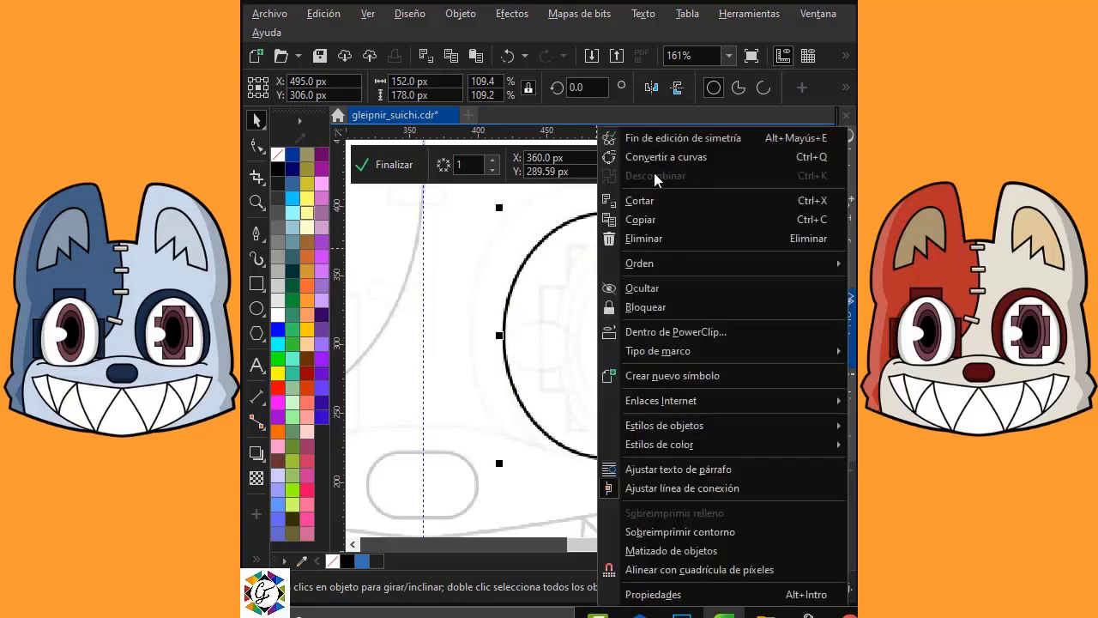
pyautogui.click(654, 157)
pyautogui.press('F10')
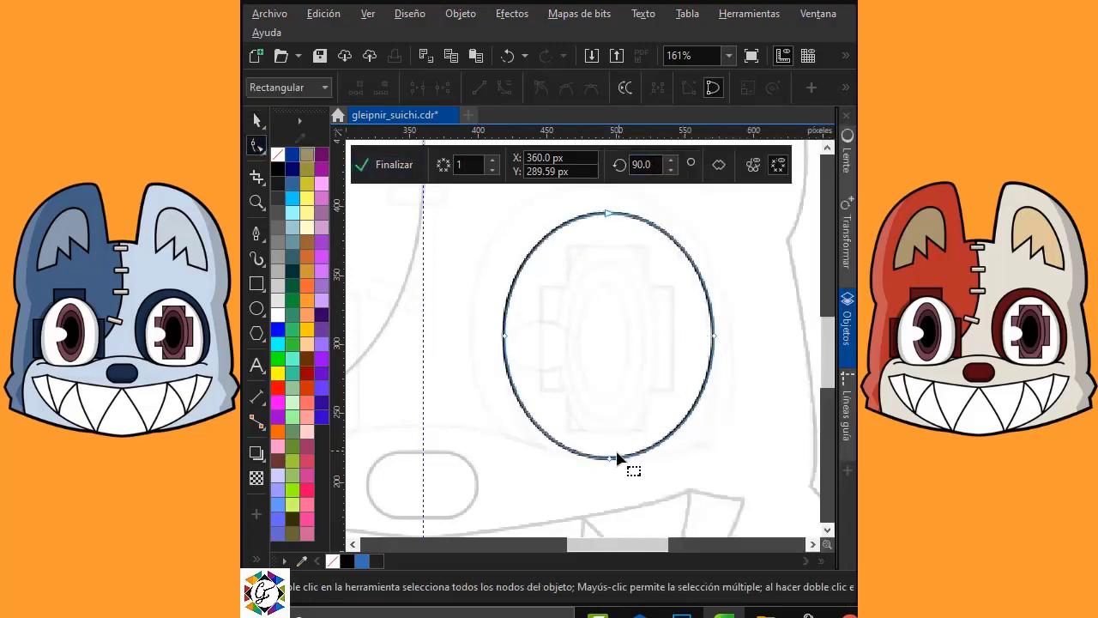
pyautogui.moveTo(609, 458); pyautogui.dragTo(665, 460)
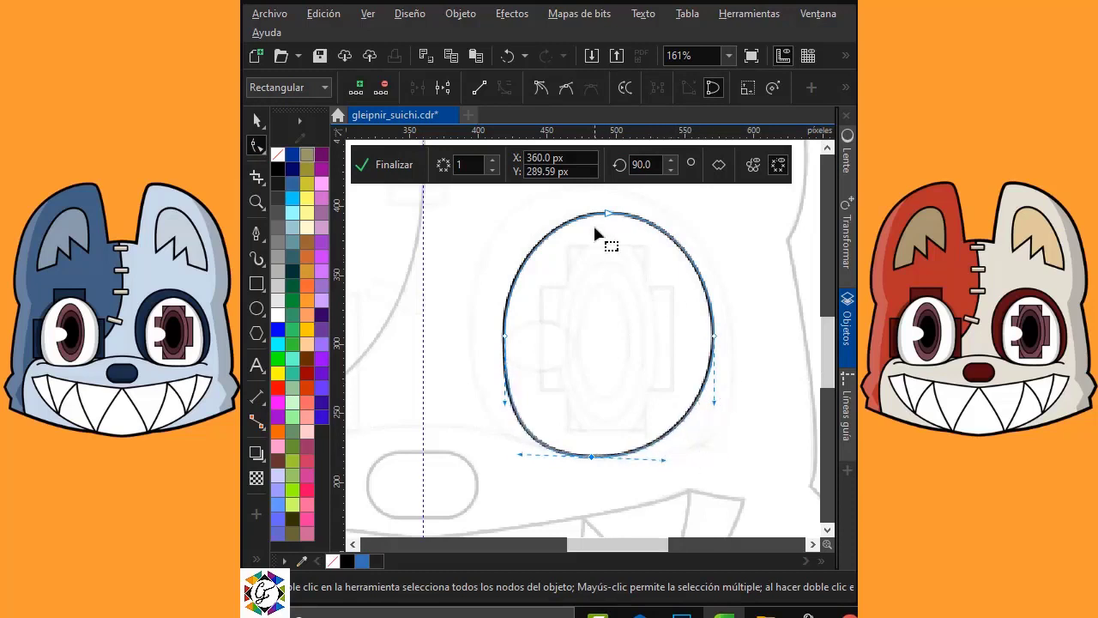
pyautogui.moveTo(553, 217); pyautogui.dragTo(541, 209)
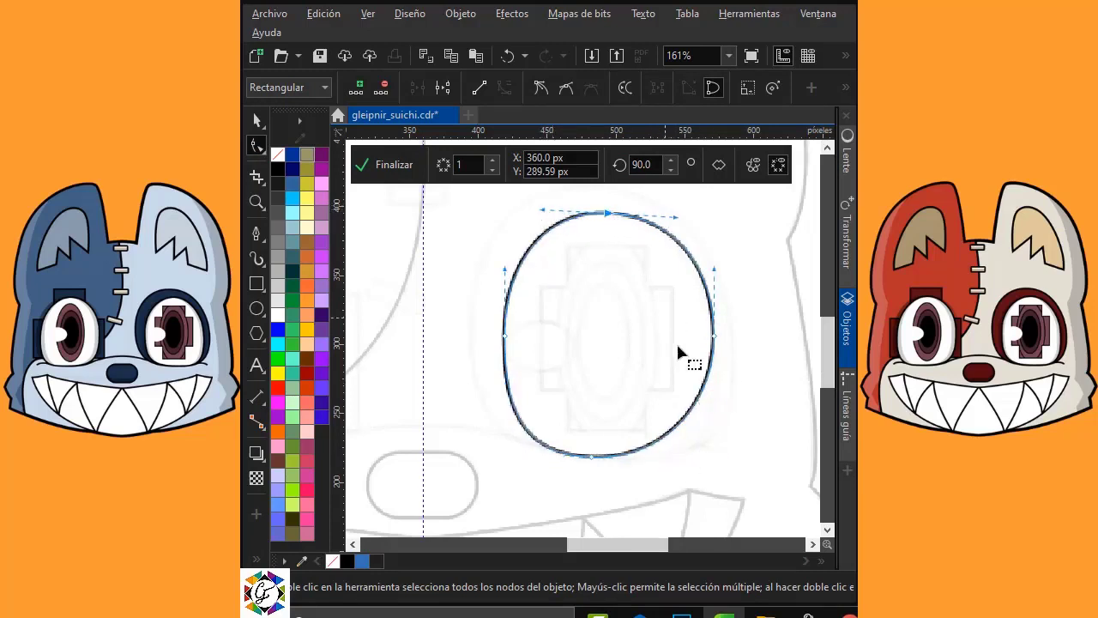
# Add a node at the eye outline's lower right corner and adjust the handles along its right side and top.
pyautogui.moveTo(612, 457); pyautogui.dragTo(666, 456)
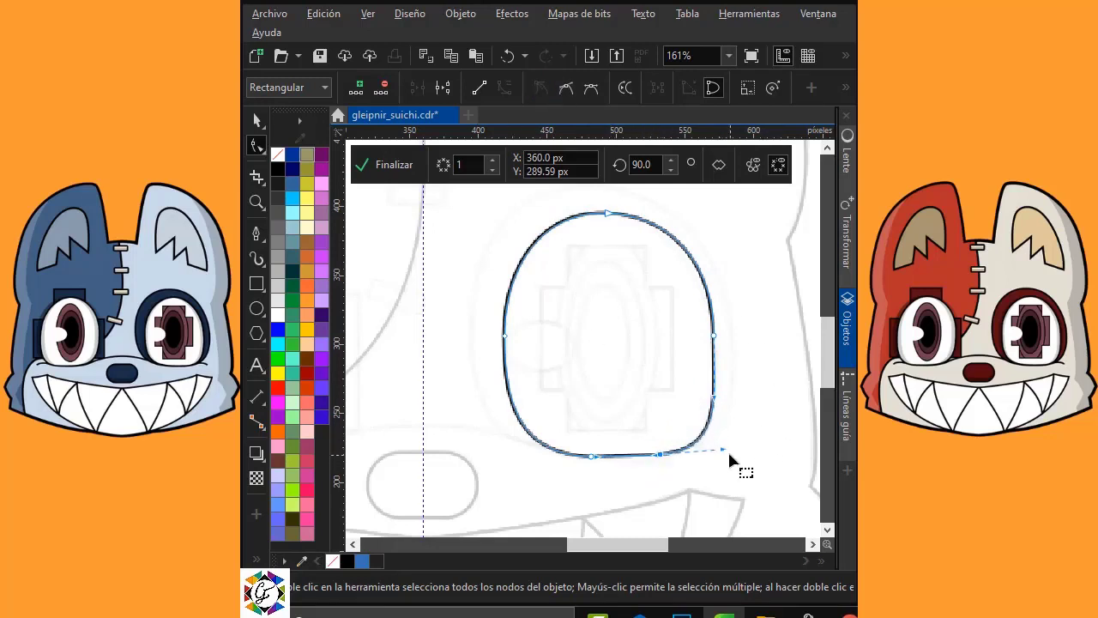
pyautogui.moveTo(728, 453); pyautogui.dragTo(708, 449)
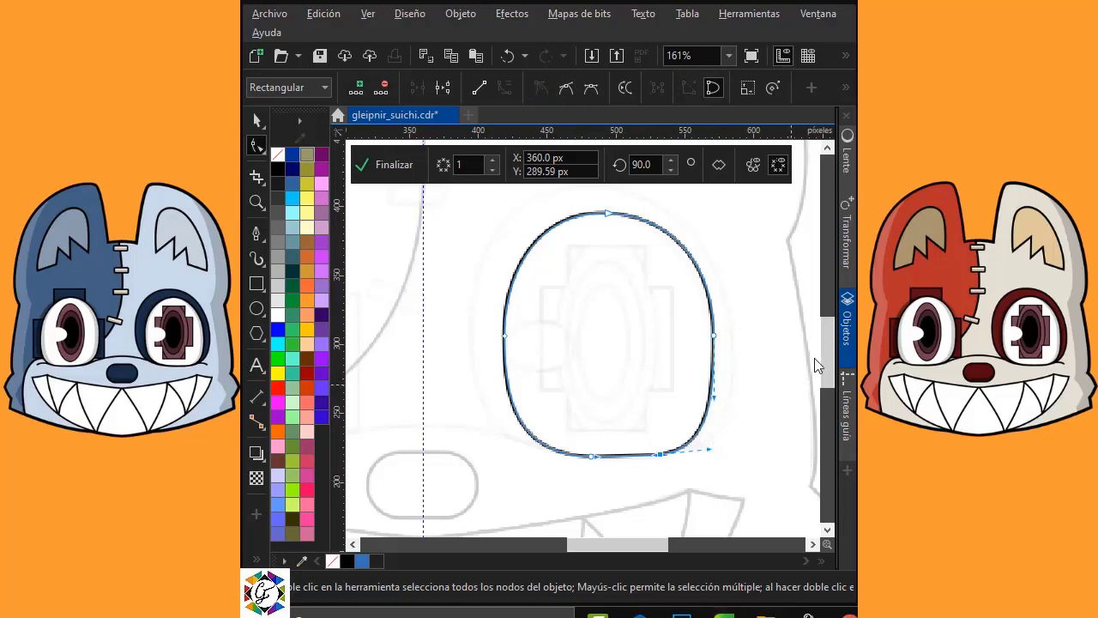
pyautogui.click(713, 292)
pyautogui.moveTo(712, 268); pyautogui.dragTo(711, 274)
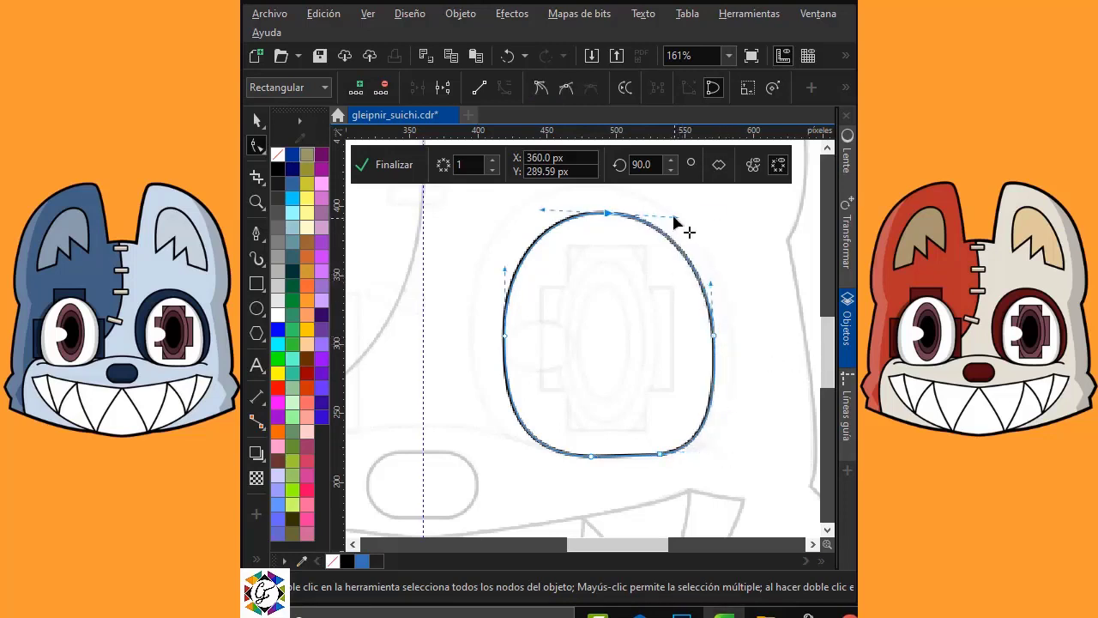
pyautogui.moveTo(676, 219); pyautogui.dragTo(665, 216)
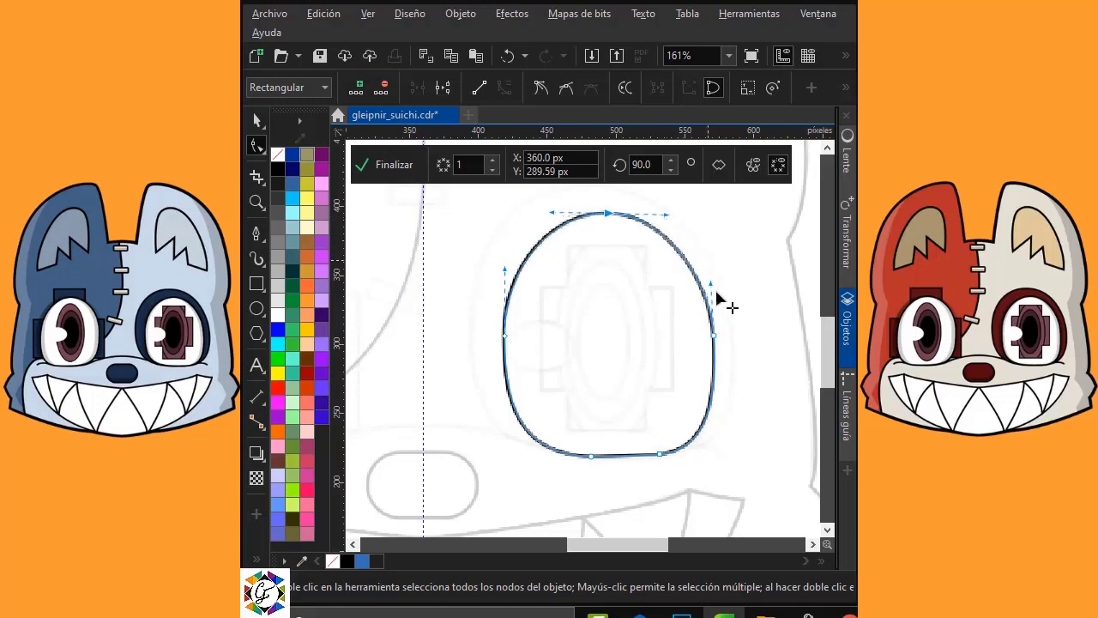
# Refine the eye outline's lower edge with its two bottom nodes, and replace the right side node with one higher up.
pyautogui.click(661, 457)
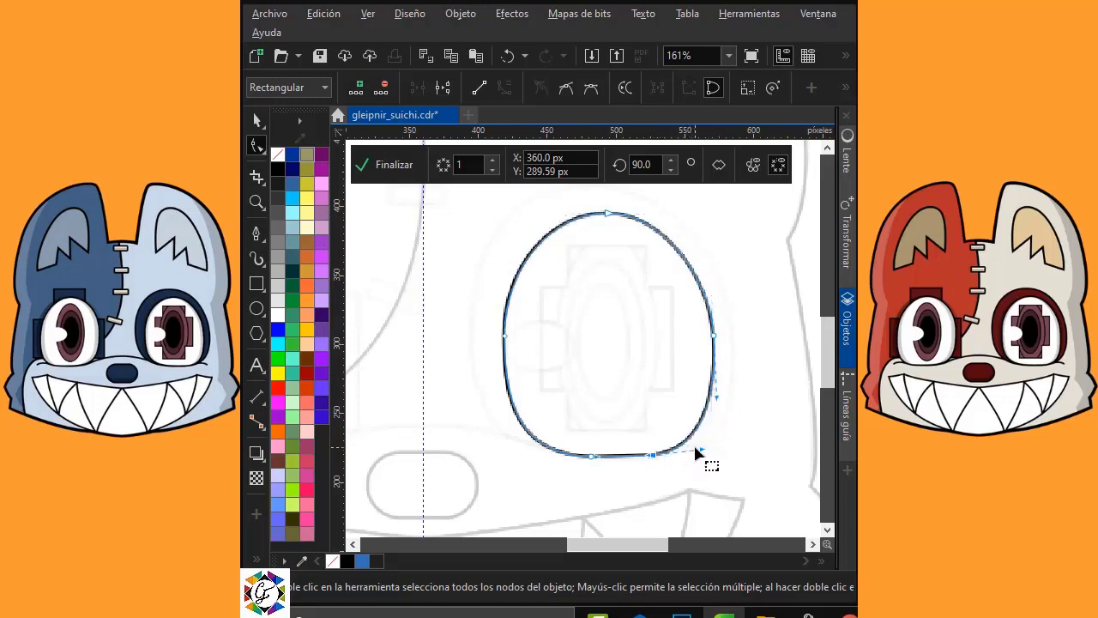
pyautogui.moveTo(696, 450); pyautogui.dragTo(656, 463)
pyautogui.hotkey('ctrl', 'z')
pyautogui.scroll(2, 656, 459)
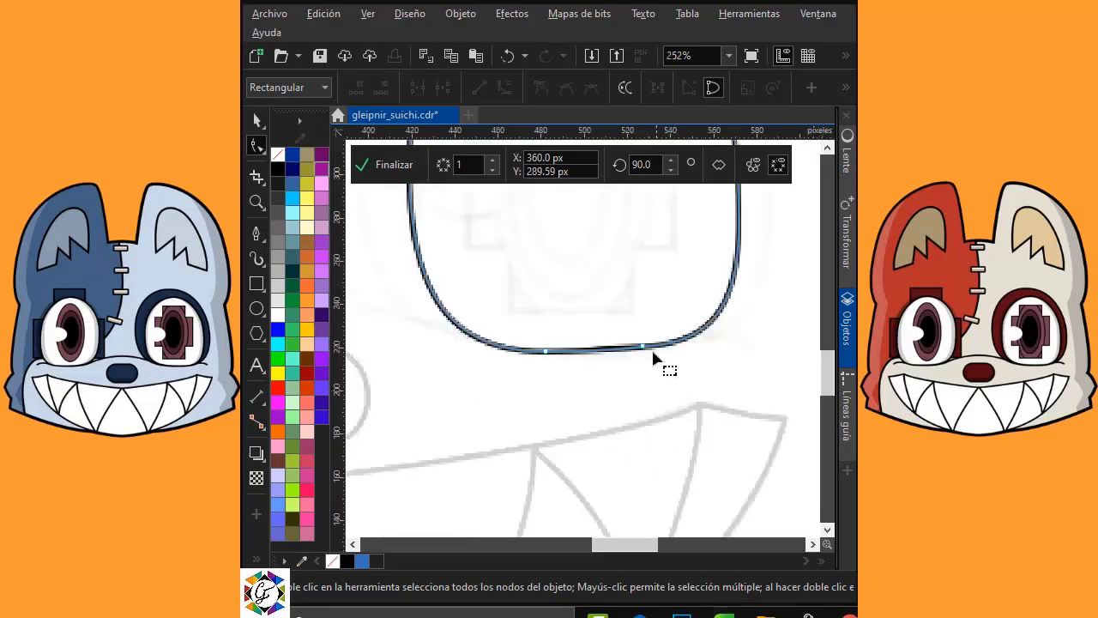
pyautogui.moveTo(657, 360); pyautogui.dragTo(591, 355)
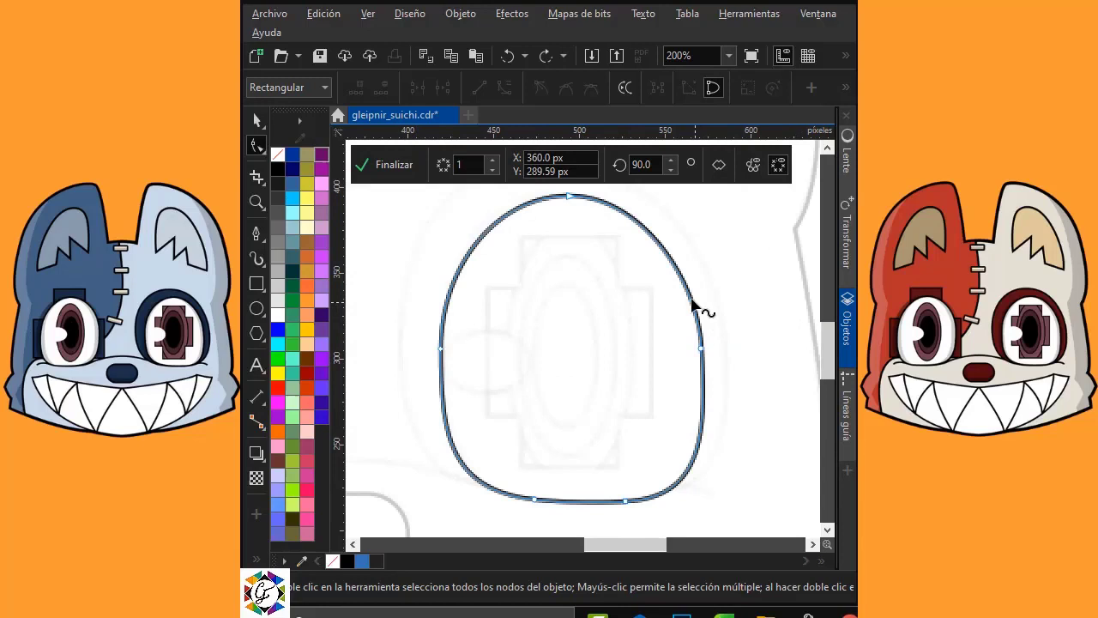
pyautogui.doubleClick(693, 305)
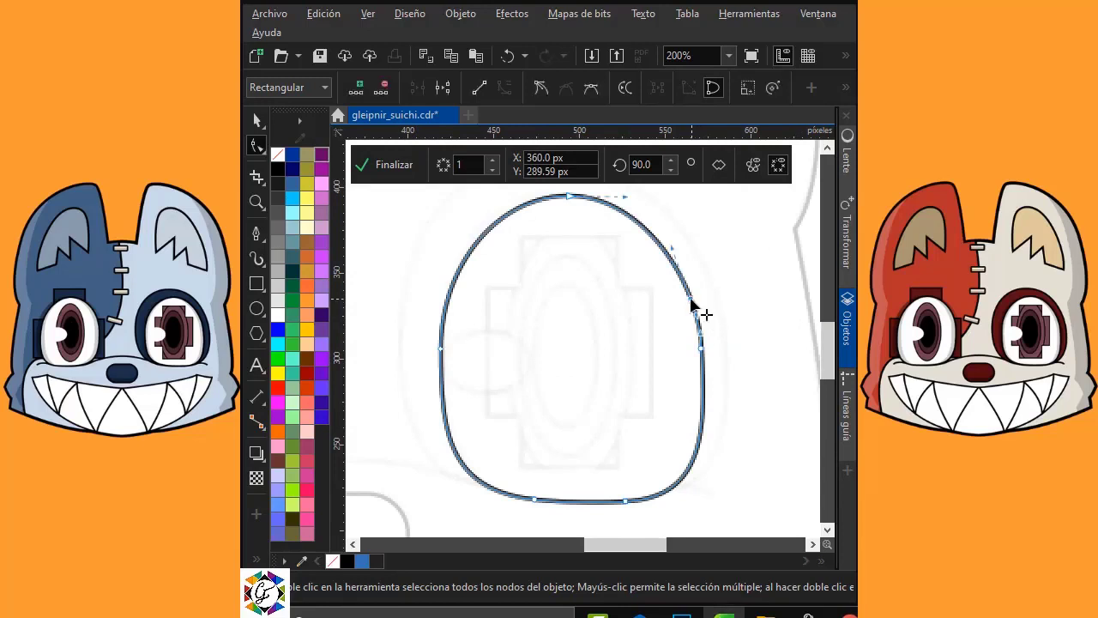
pyautogui.click(719, 371)
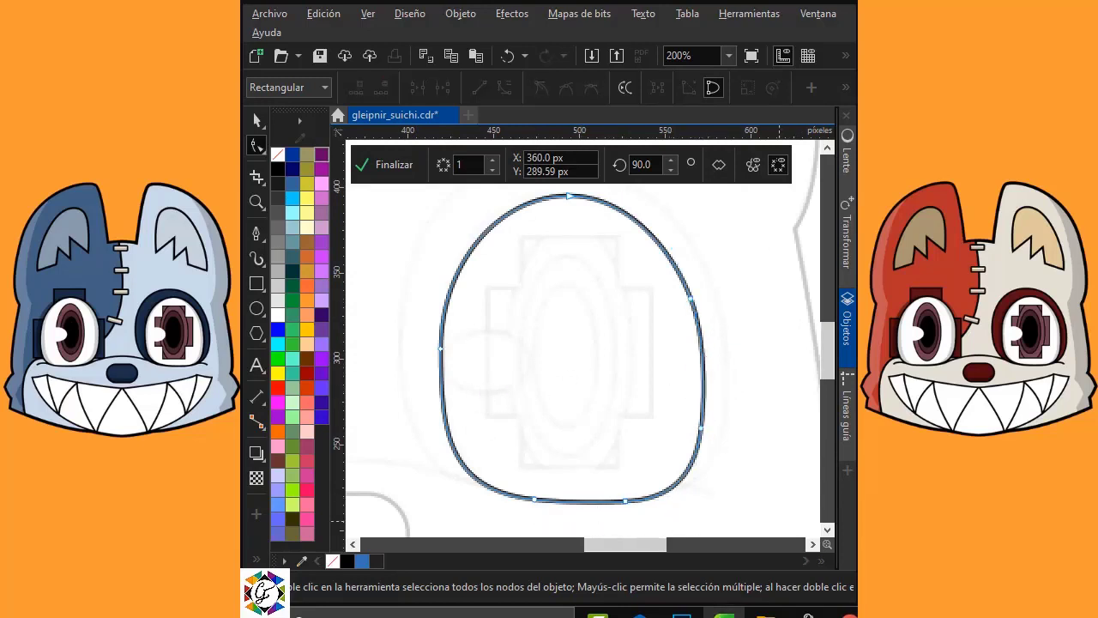
# Draw a tall ellipse for the iris inside the right eye and enlarge it to about 73 by 150 px.
pyautogui.click(256, 309)
pyautogui.moveTo(511, 232); pyautogui.dragTo(634, 480)
pyautogui.press('space')
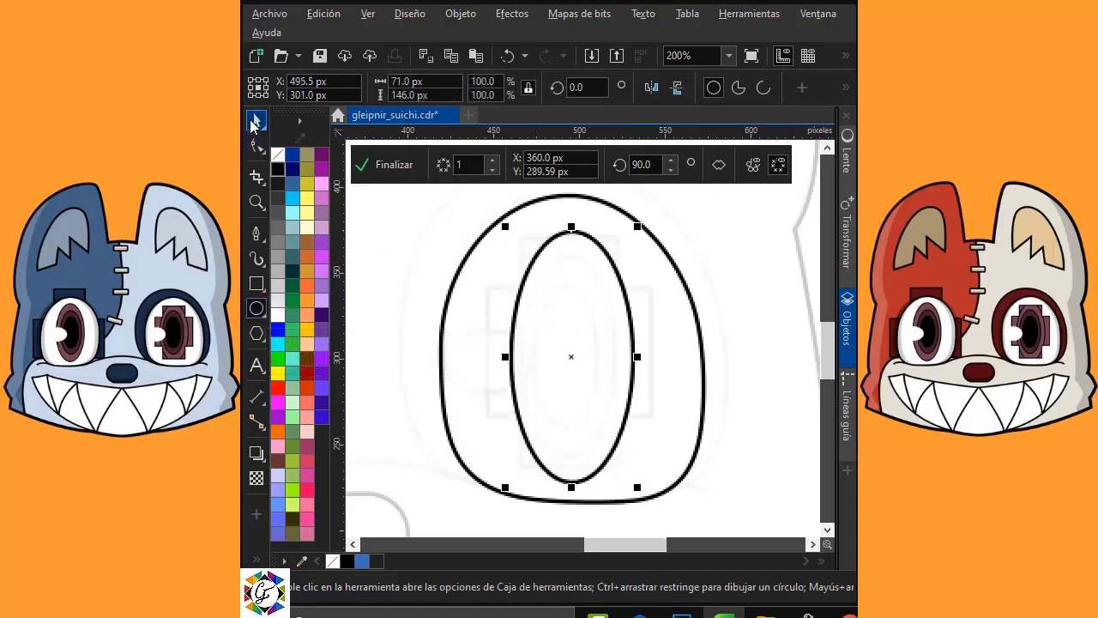
pyautogui.moveTo(506, 224); pyautogui.dragTo(502, 220)
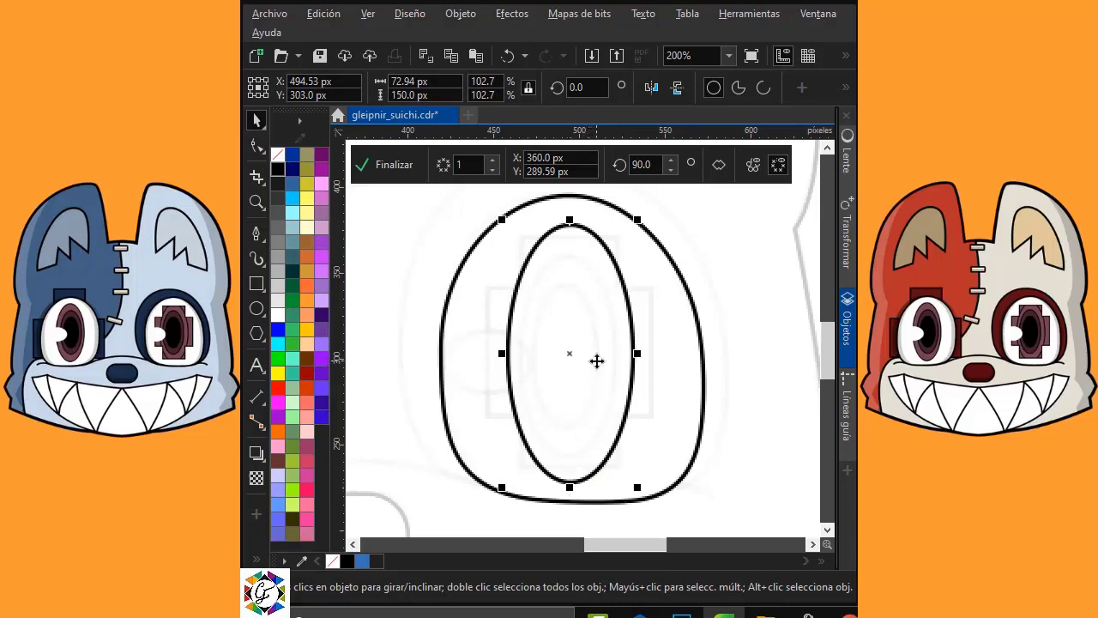
# Make two smaller scaled copies of the iris ellipse inside it, about 55 by 113 px and 39 by 80 px.
pyautogui.moveTo(636, 221); pyautogui.dragTo(625, 226)
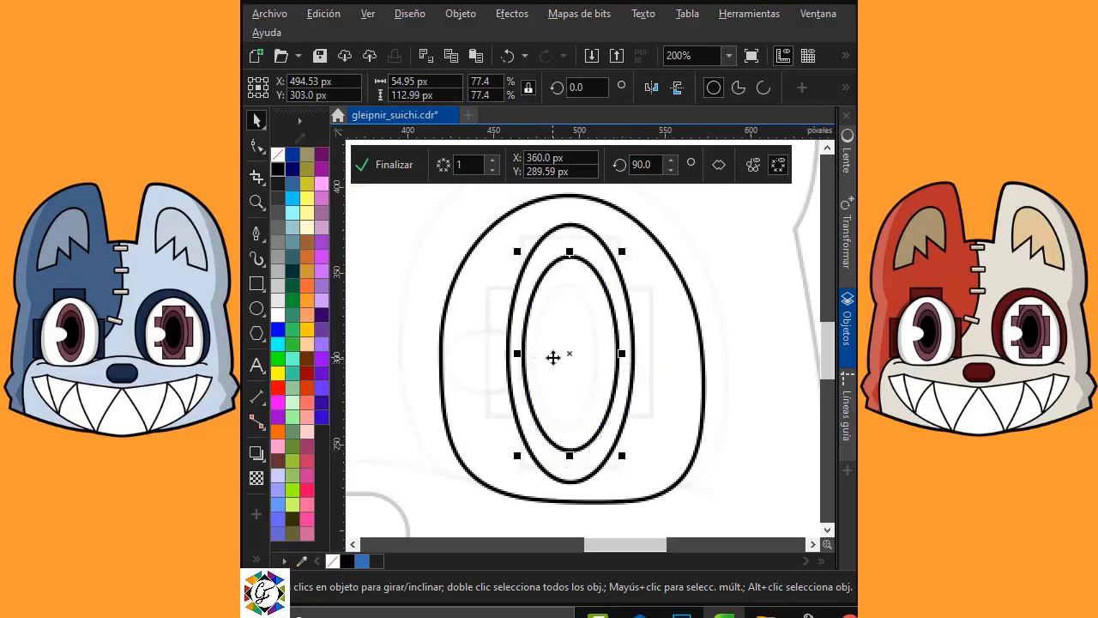
pyautogui.scroll(2, 553, 357)
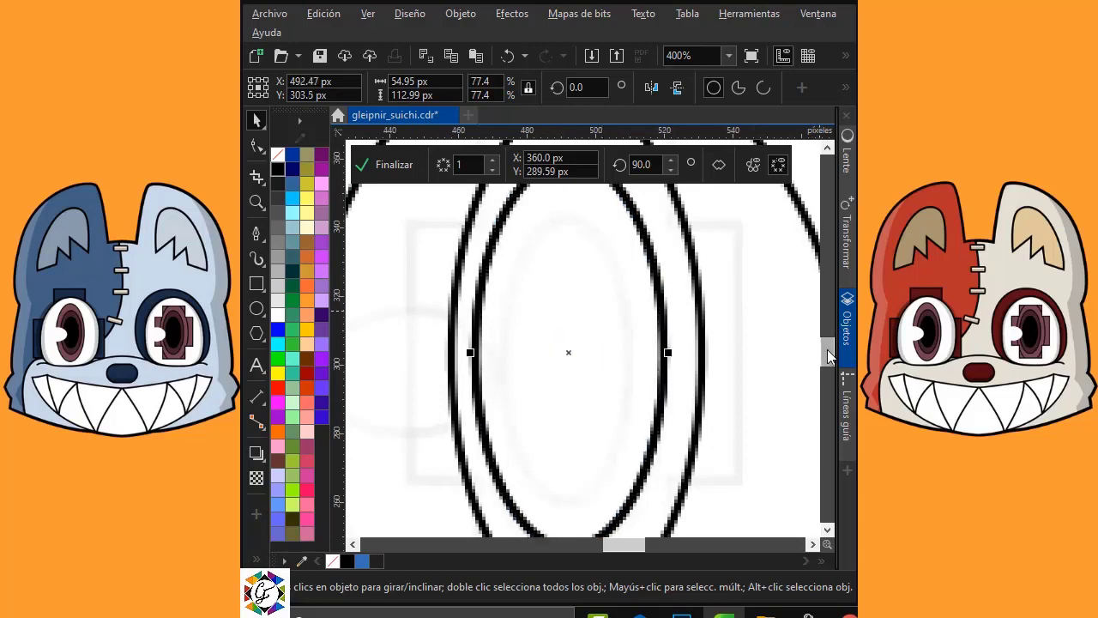
pyautogui.moveTo(828, 350); pyautogui.dragTo(827, 345)
pyautogui.moveTo(669, 200); pyautogui.dragTo(643, 244)
# Finish editing the symmetry group containing both eyes.
pyautogui.scroll(-3, 830, 356)
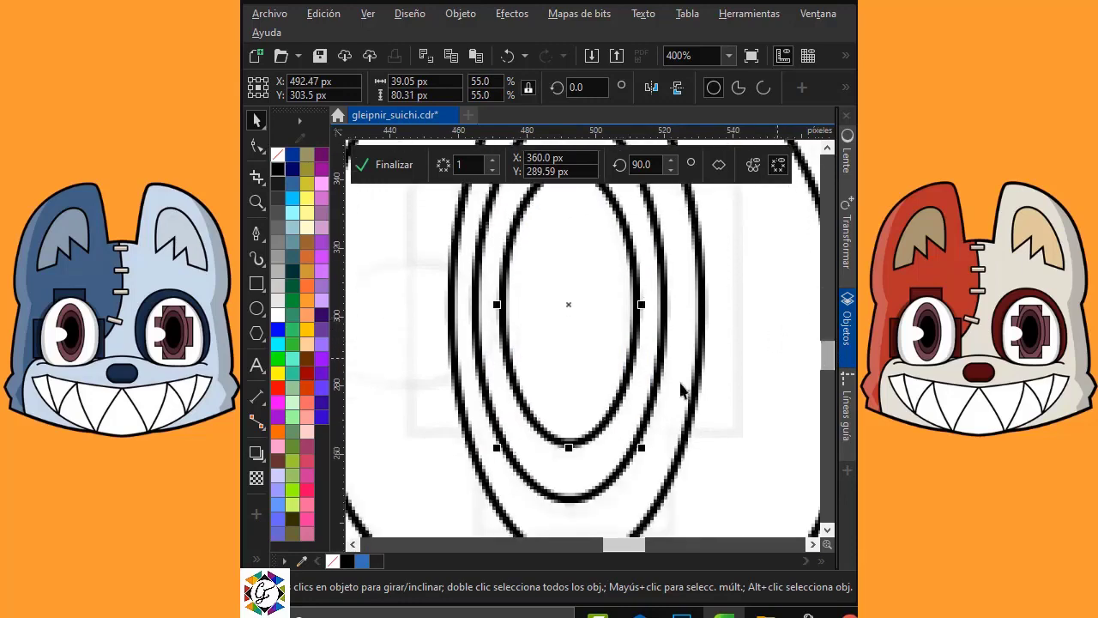
pyautogui.press('F4')
pyautogui.click(793, 336)
pyautogui.click(395, 166)
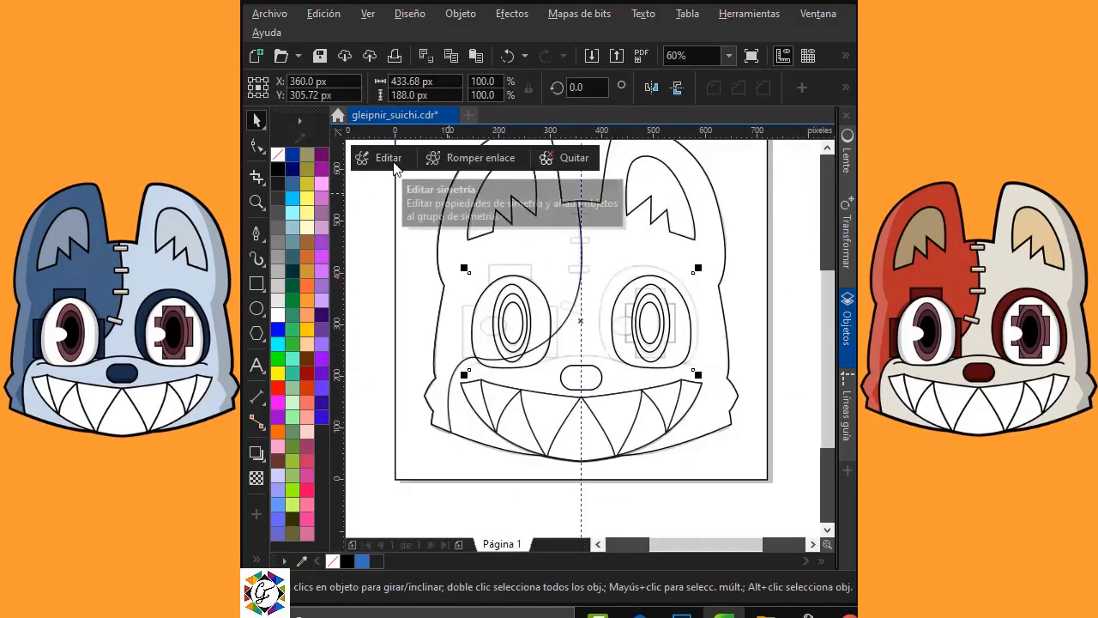
# Break the symmetry link of the mirrored eyes and ungroup them into separate objects.
pyautogui.rightClick(638, 294)
pyautogui.click(712, 140)
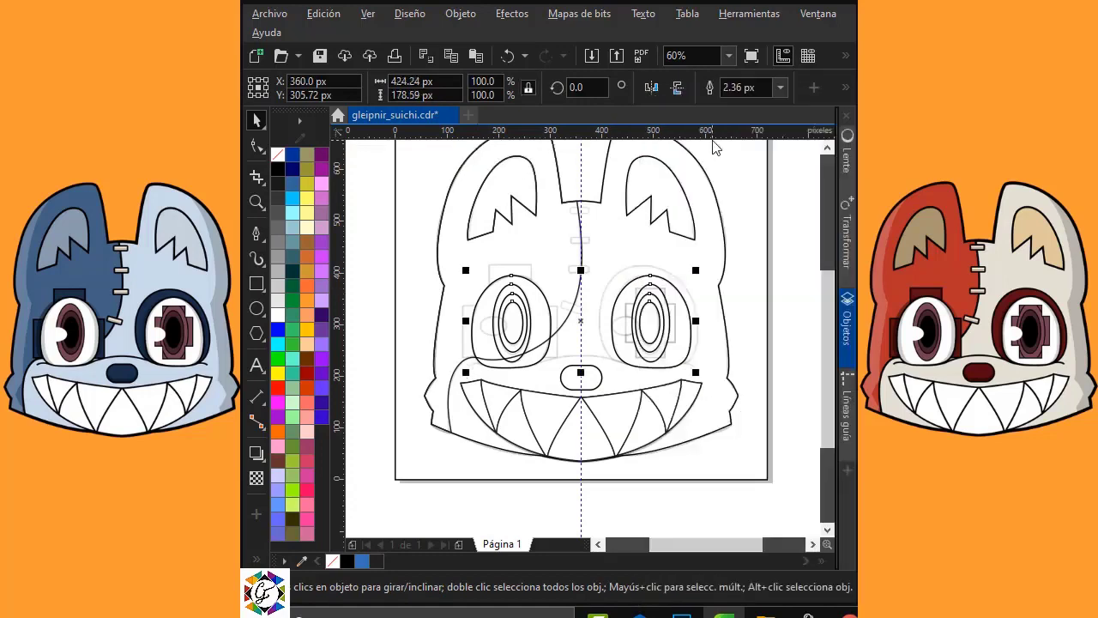
pyautogui.rightClick(656, 277)
pyautogui.click(727, 154)
pyautogui.click(761, 259)
# Draw a horizontal three-point ellipse, about 54 by 37 px, over the sketched highlight in the right eye.
pyautogui.scroll(3, 641, 317)
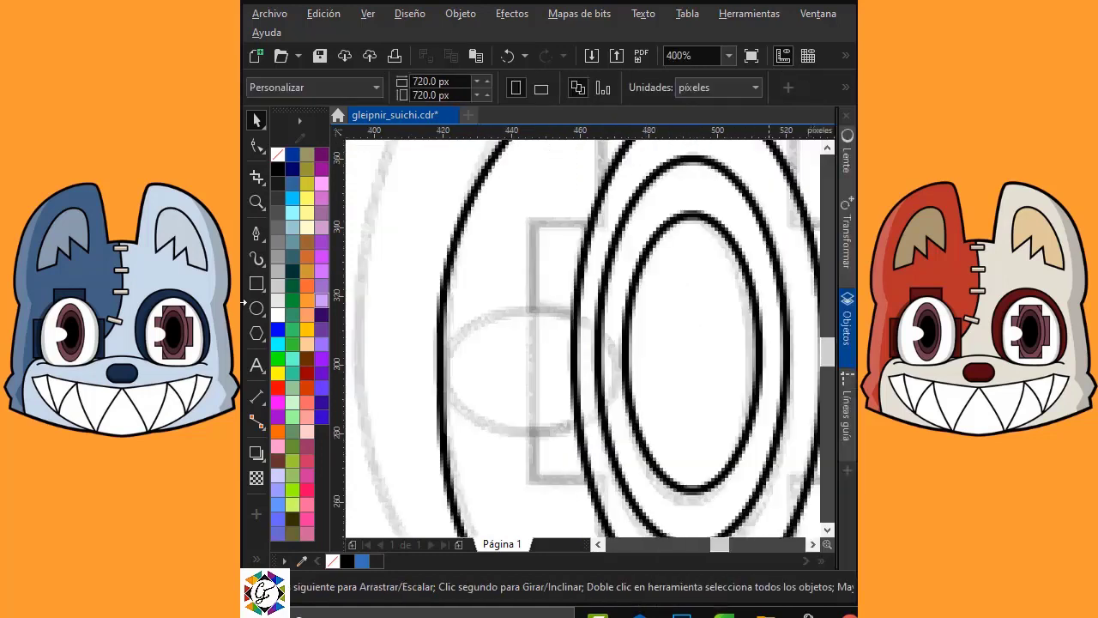
pyautogui.click(266, 324)
pyautogui.click(330, 326)
pyautogui.moveTo(532, 306); pyautogui.dragTo(532, 432)
pyautogui.click(441, 392)
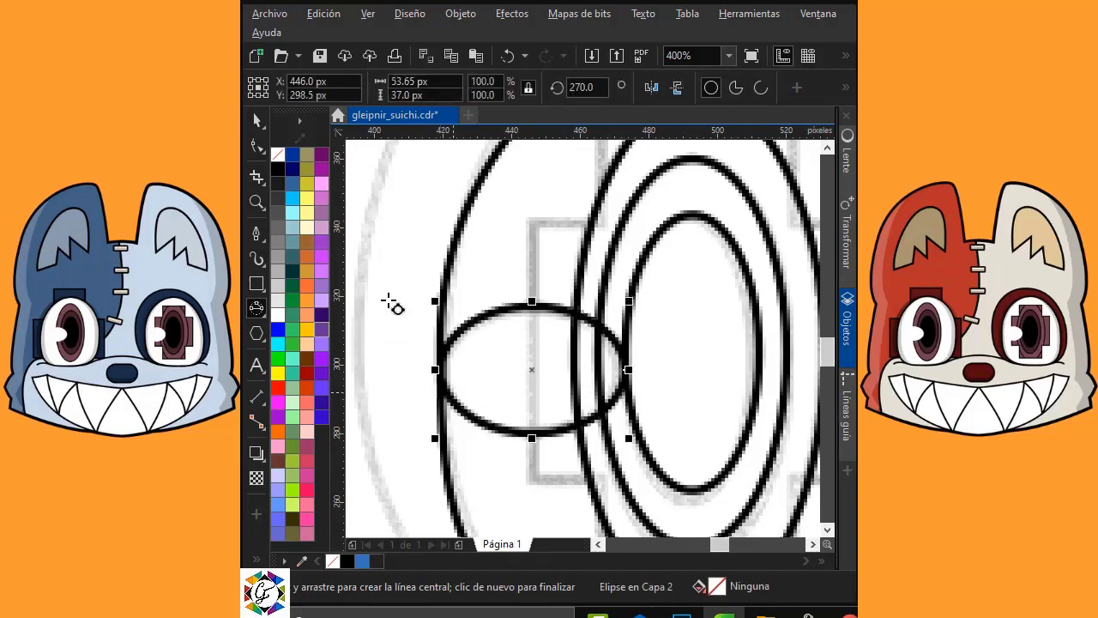
# Duplicate the highlight ellipse onto the left eye and align it with the sketched highlight there.
pyautogui.click(258, 121)
pyautogui.scroll(-4, 698, 363)
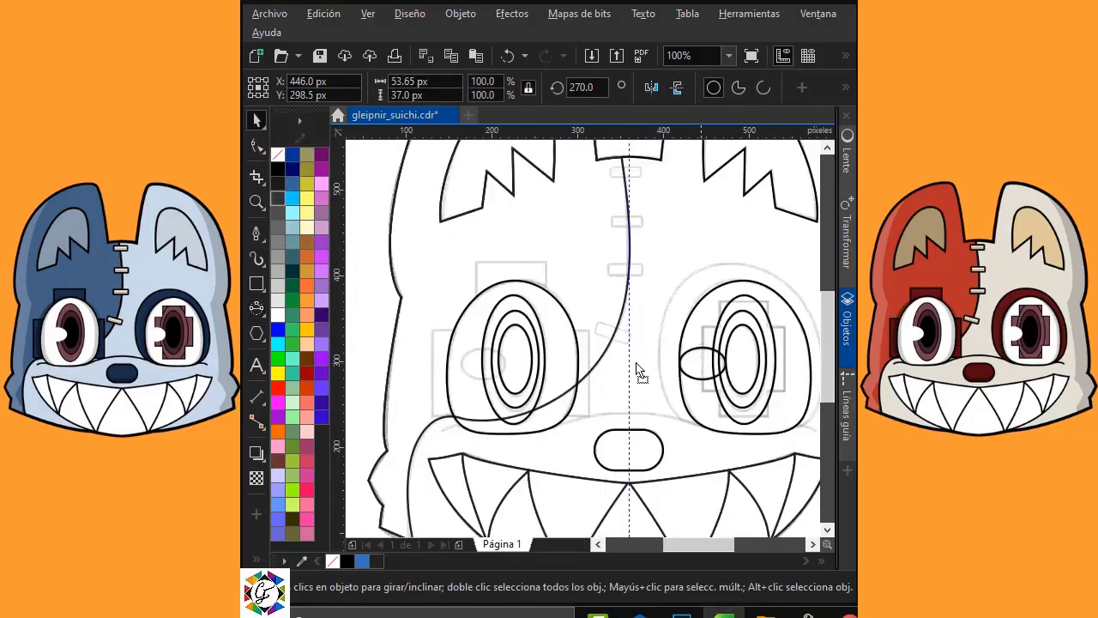
pyautogui.click(482, 364)
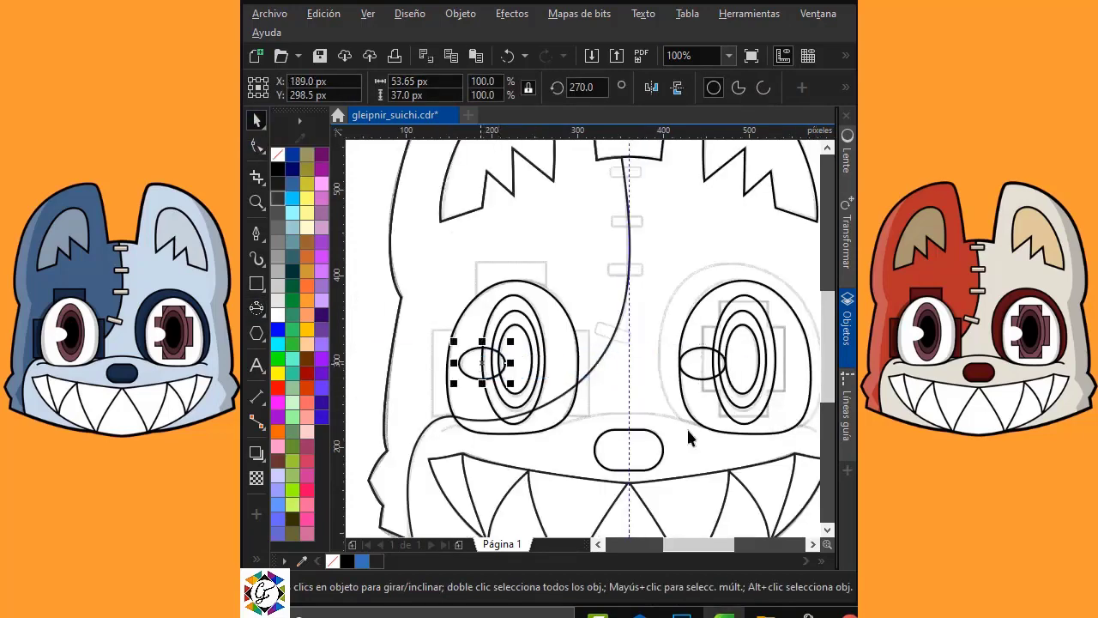
pyautogui.hotkey('shift', 'F2')
pyautogui.moveTo(525, 367); pyautogui.dragTo(538, 375)
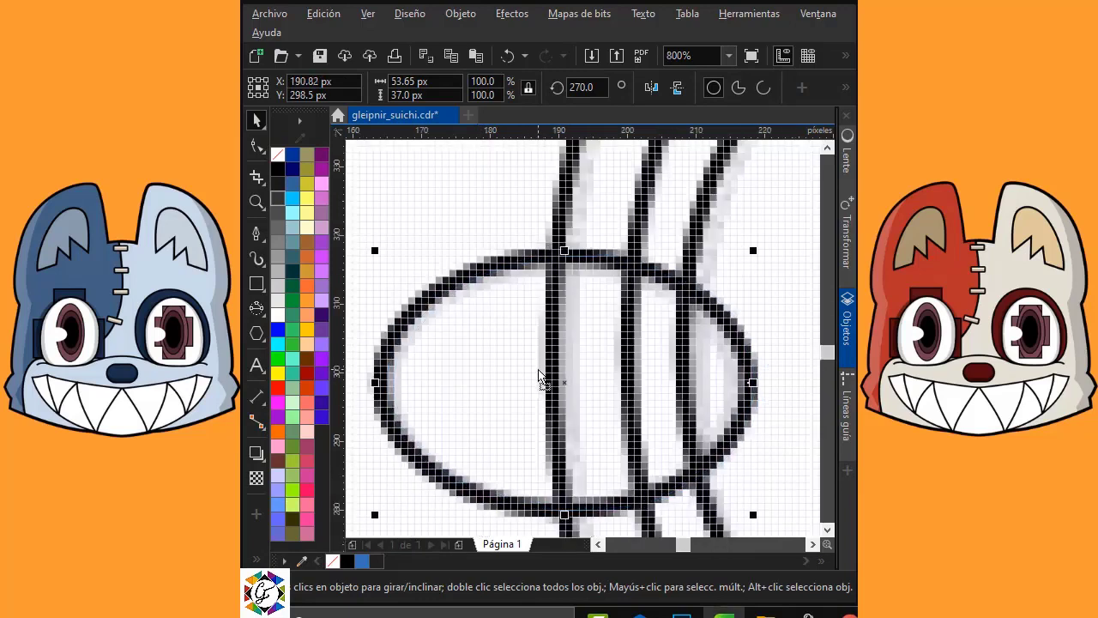
# Create a copy of the right eye outline scaled to 119% around its centre for the surrounding eye patch.
pyautogui.press('F3')
pyautogui.click(711, 298)
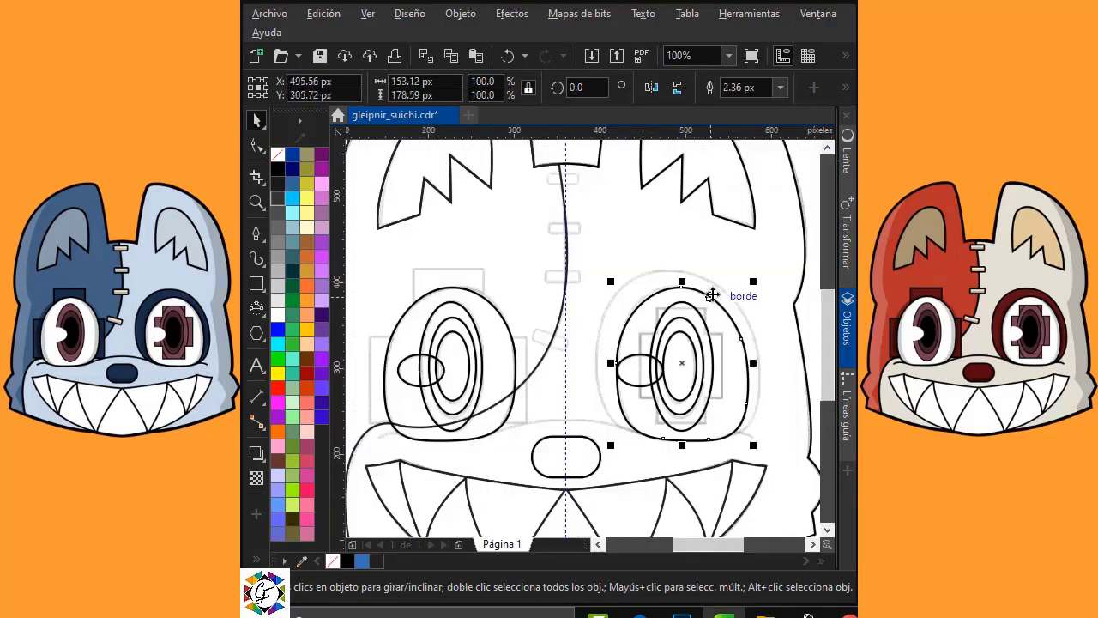
pyautogui.moveTo(755, 279); pyautogui.dragTo(774, 264)
# Reshape the larger outline's left side and upper left curve to follow the sketched eye patch.
pyautogui.scroll(1, 752, 383)
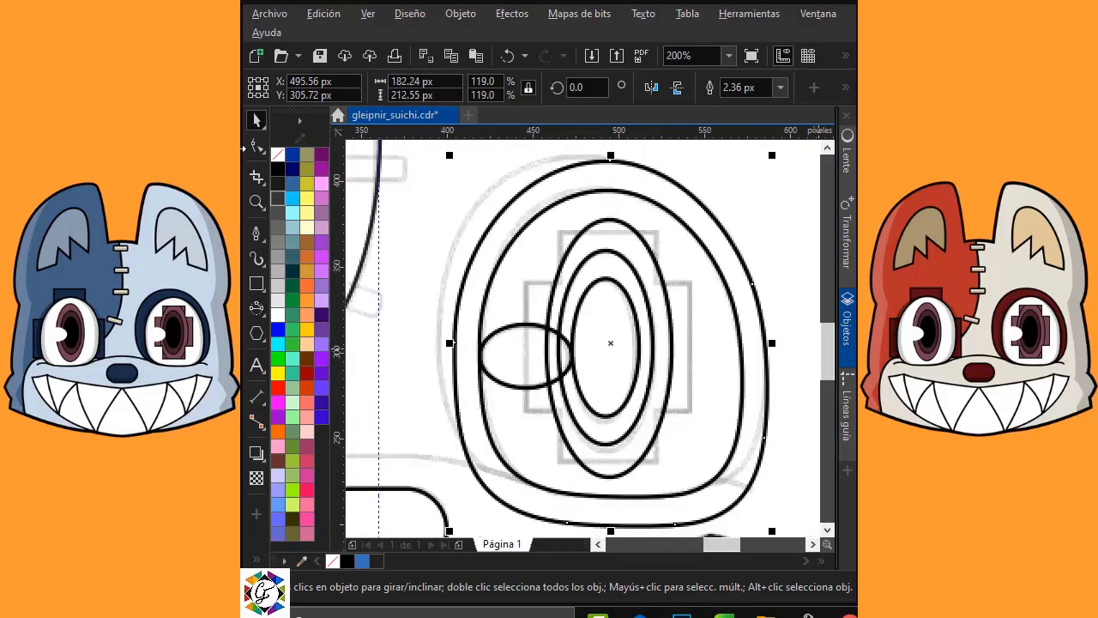
pyautogui.press('F10')
pyautogui.moveTo(461, 346); pyautogui.dragTo(438, 333)
pyautogui.click(524, 166)
pyautogui.scroll(1, 527, 159)
pyautogui.moveTo(521, 184); pyautogui.dragTo(497, 169)
pyautogui.scroll(-2, 764, 444)
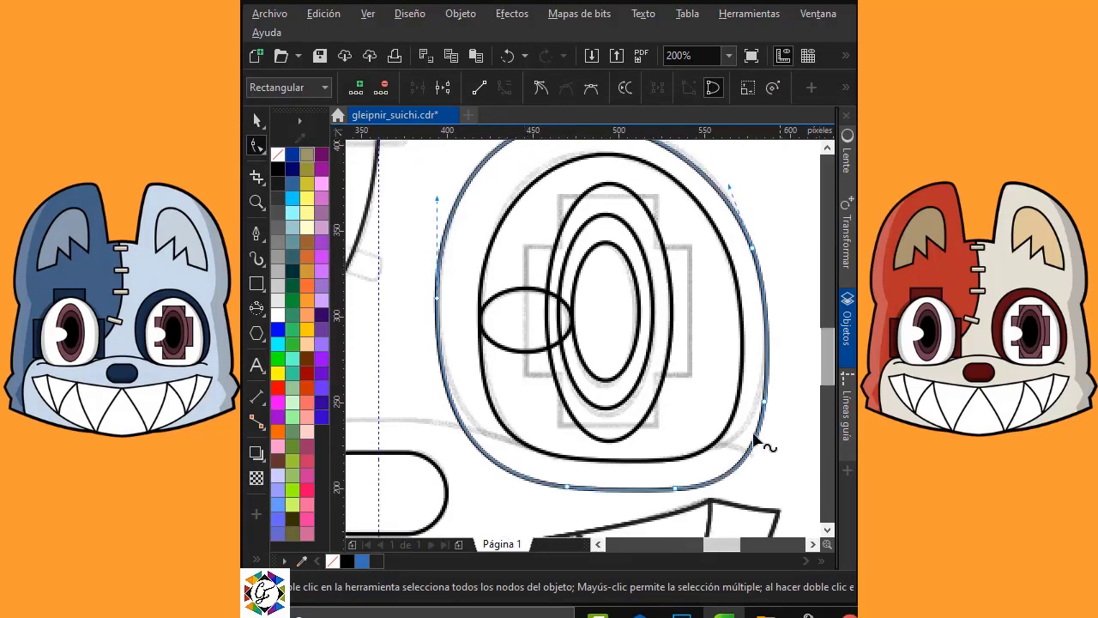
# Remove the surplus node from the eye patch outline's lower right and reshape its lower curve to meet the bottom of the right eye.
pyautogui.click(654, 482)
pyautogui.moveTo(654, 478); pyautogui.dragTo(653, 488)
pyautogui.press('Delete')
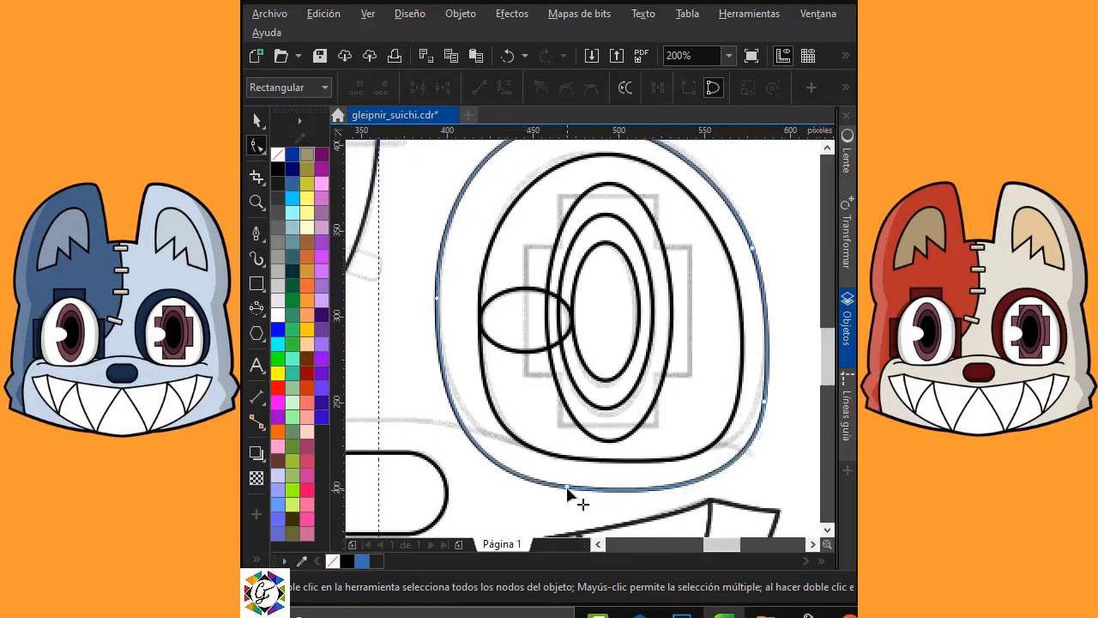
pyautogui.moveTo(566, 487); pyautogui.dragTo(574, 466)
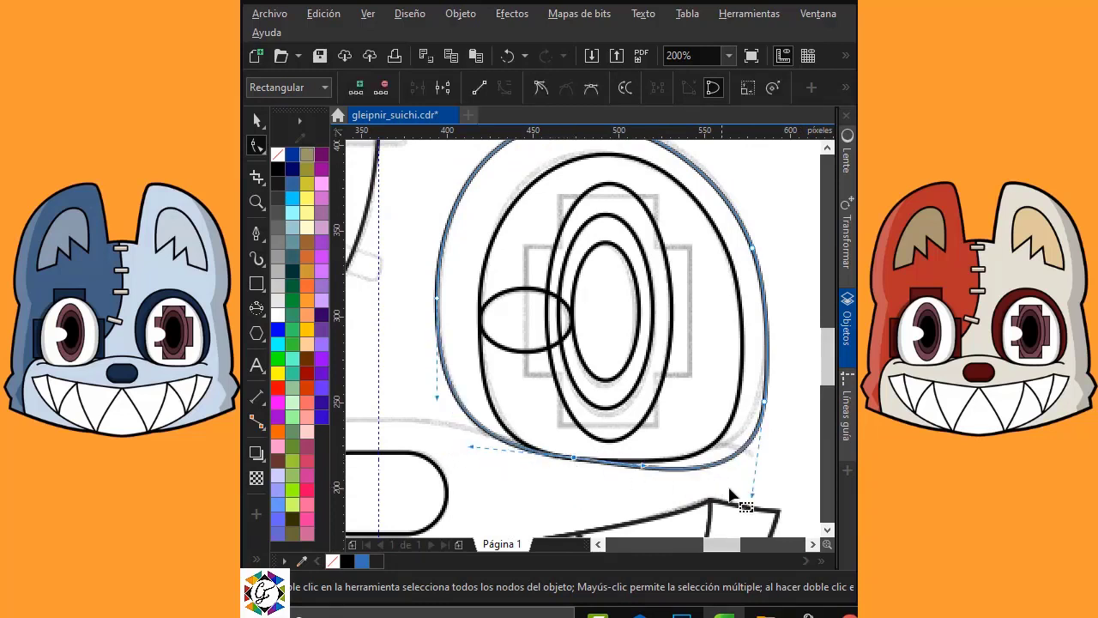
pyautogui.moveTo(749, 497); pyautogui.dragTo(739, 487)
pyautogui.moveTo(764, 404); pyautogui.dragTo(759, 391)
pyautogui.click(645, 460)
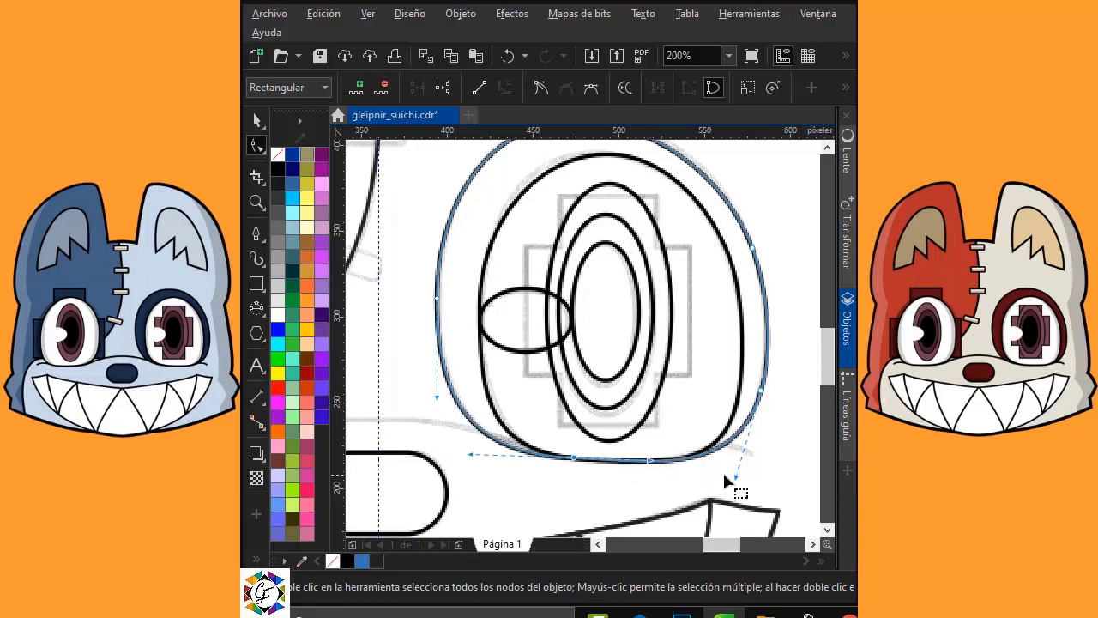
pyautogui.moveTo(732, 480); pyautogui.dragTo(733, 477)
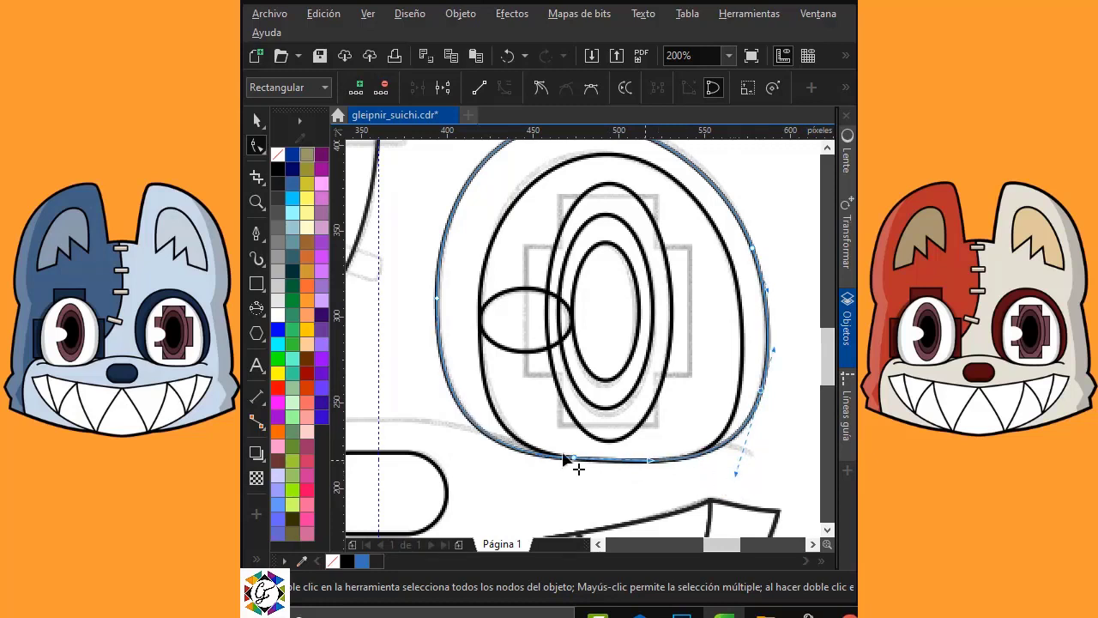
pyautogui.moveTo(471, 453); pyautogui.dragTo(482, 446)
pyautogui.moveTo(436, 396); pyautogui.dragTo(440, 416)
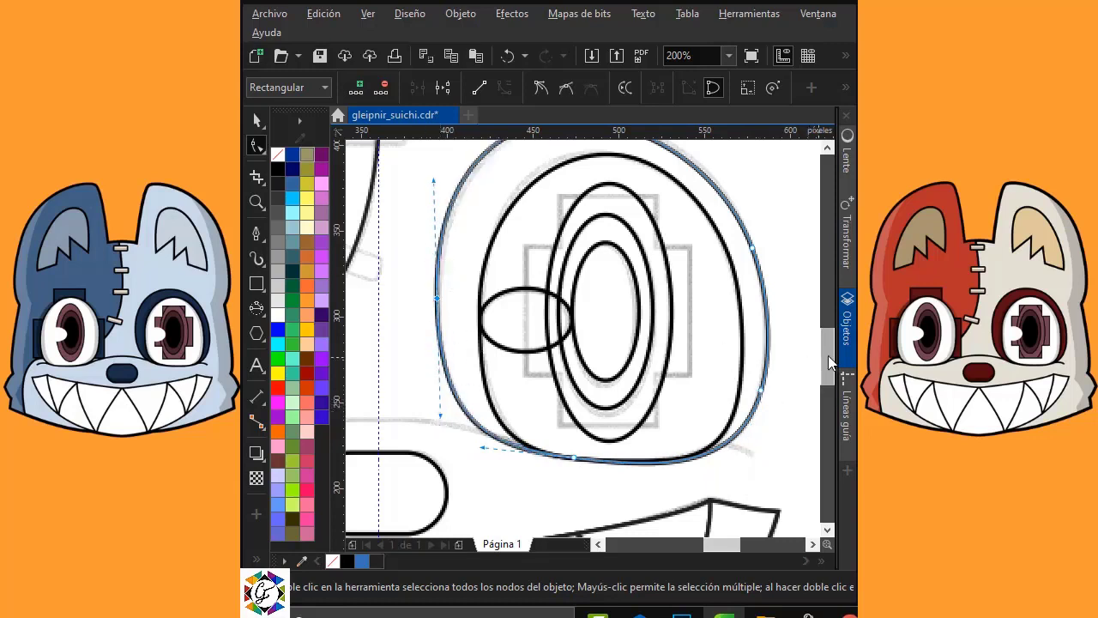
# Adjust the top node and upper left curve of the eye patch outline to follow the sketch.
pyautogui.moveTo(827, 355); pyautogui.dragTo(826, 344)
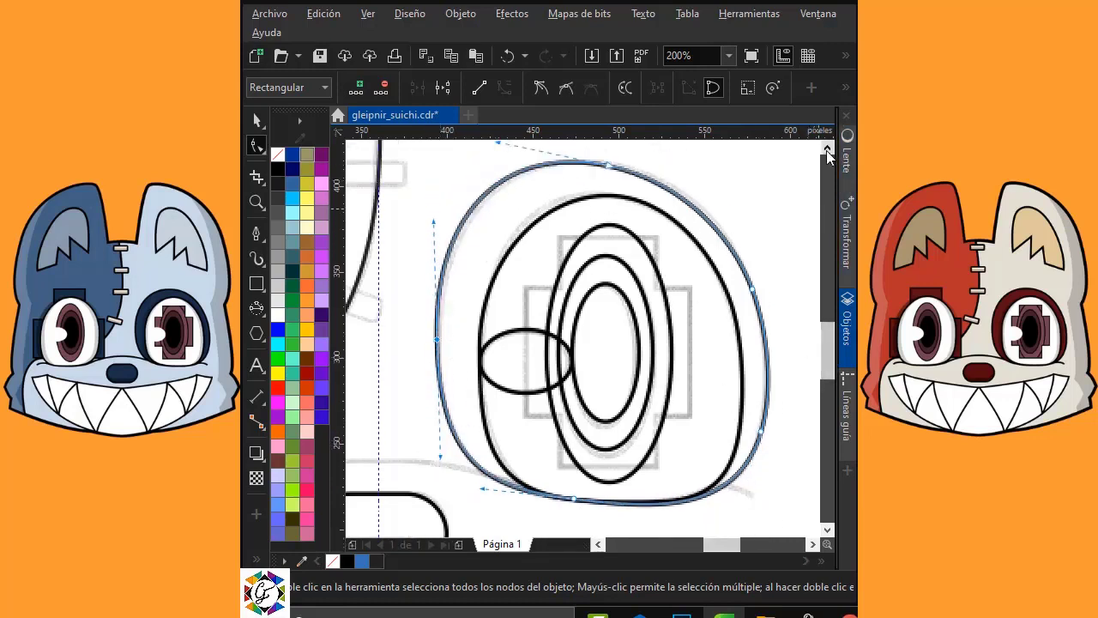
pyautogui.scroll(1, 583, 206)
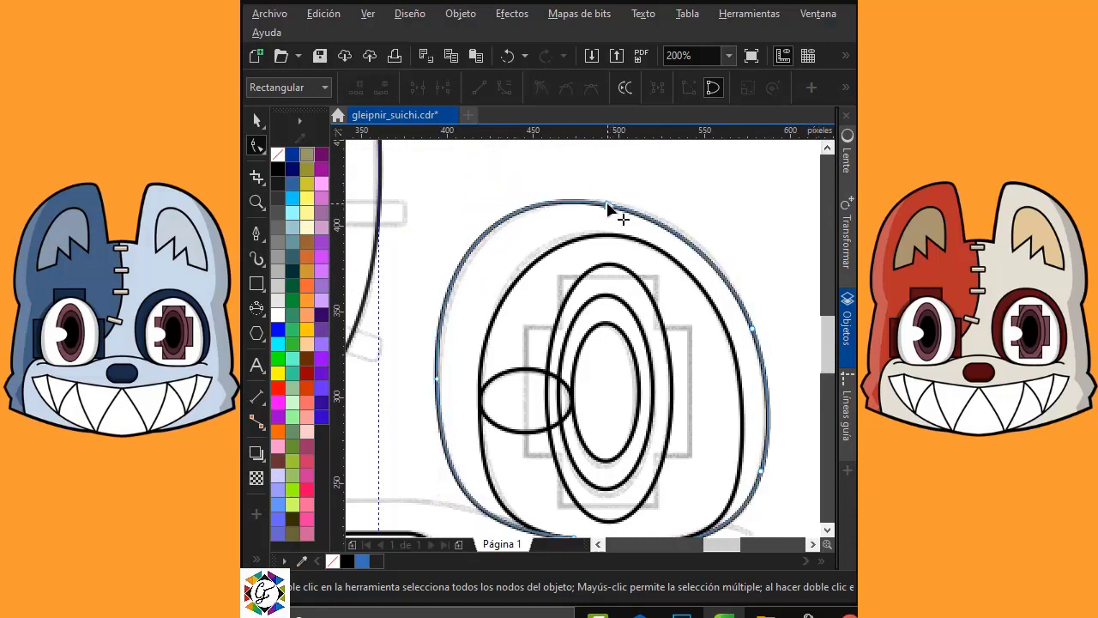
pyautogui.moveTo(611, 208); pyautogui.dragTo(634, 216)
pyautogui.moveTo(435, 263); pyautogui.dragTo(435, 271)
pyautogui.moveTo(513, 182); pyautogui.dragTo(504, 180)
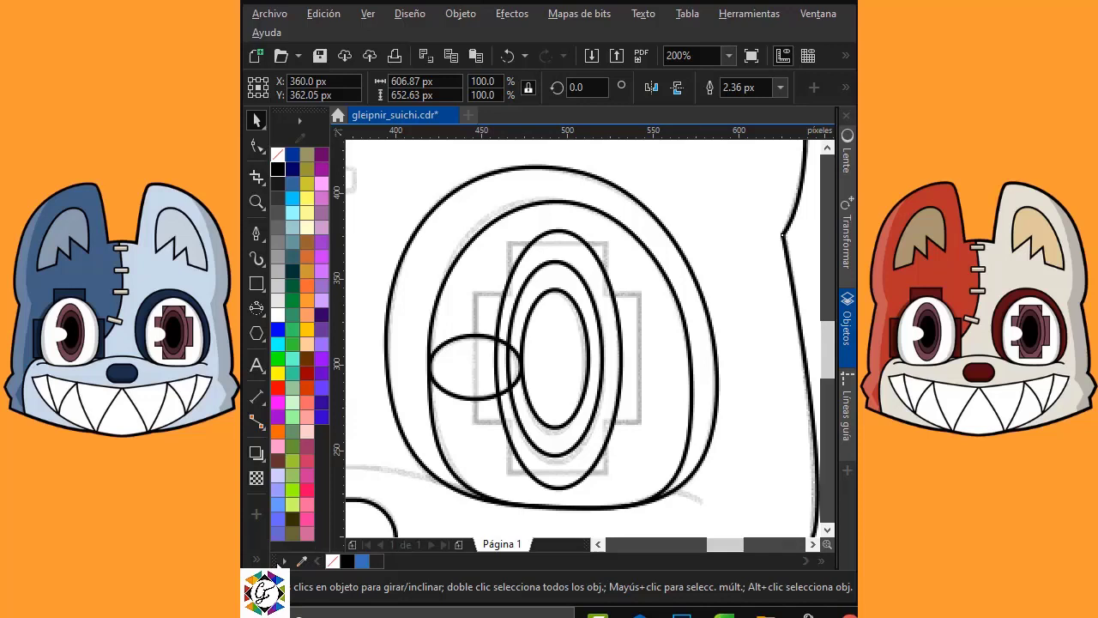
# Create the eye patch shape by smart-filling the area between the right eye outline and the larger outline.
pyautogui.click(257, 559)
pyautogui.click(292, 558)
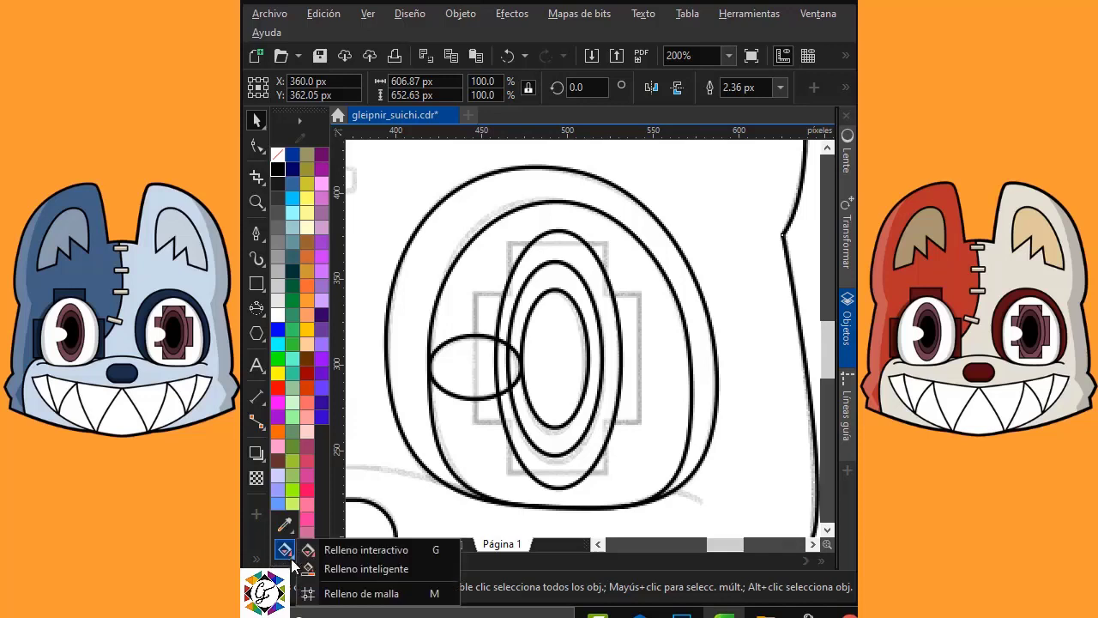
pyautogui.click(296, 568)
pyautogui.click(426, 302)
pyautogui.press('space')
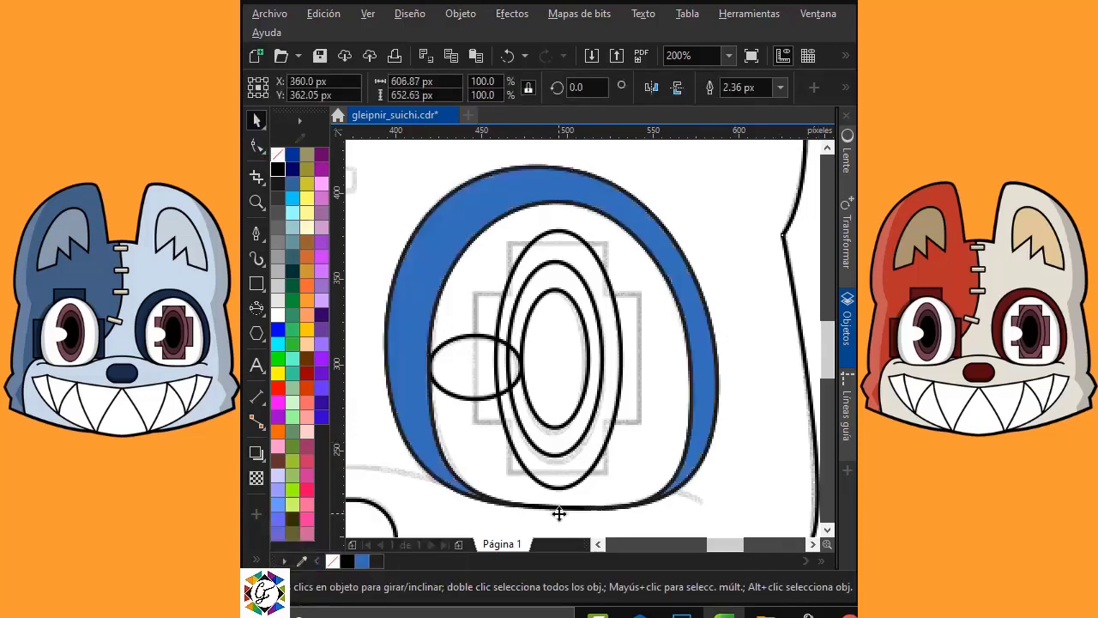
# Discard the original larger outline and remove the fill from the new eye patch shape.
pyautogui.moveTo(562, 514); pyautogui.dragTo(705, 515)
pyautogui.press('Escape')
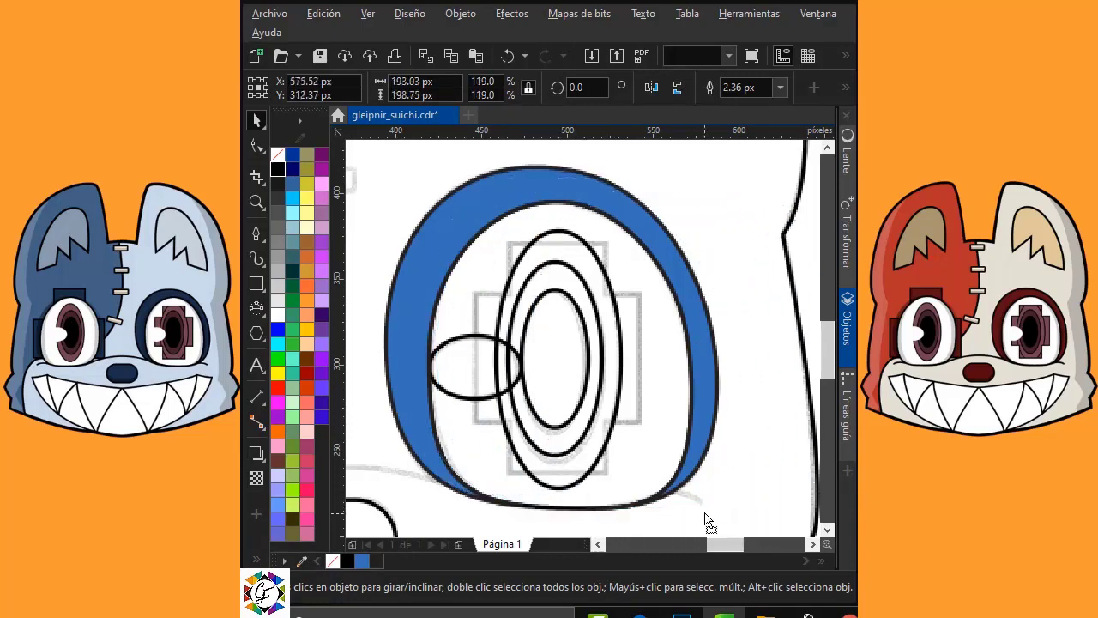
pyautogui.press('Escape')
pyautogui.click(509, 183)
pyautogui.click(277, 157)
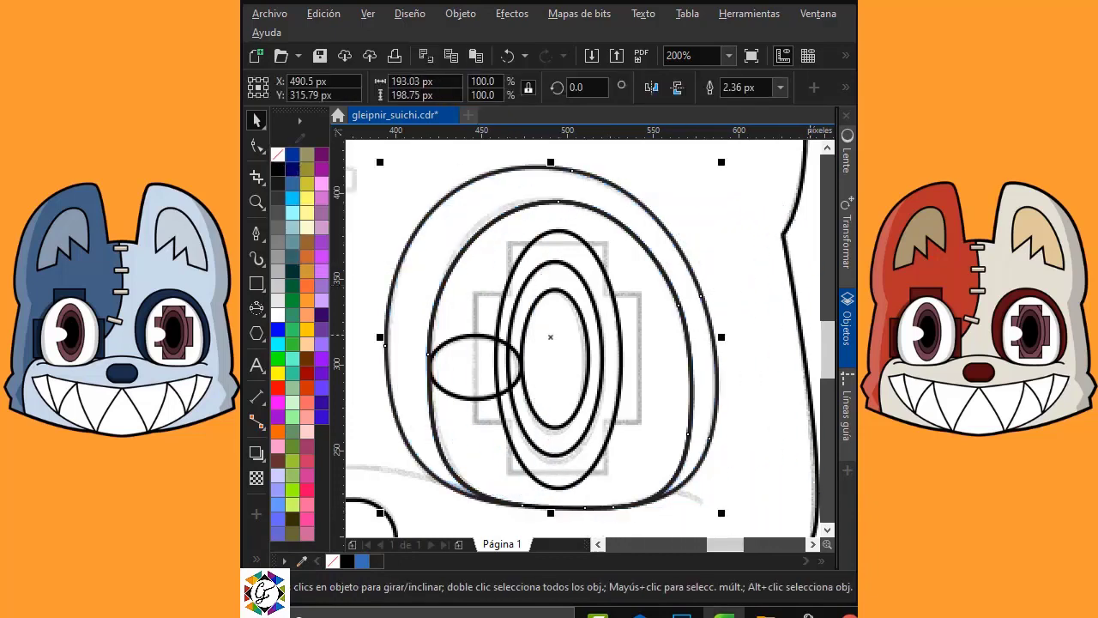
# Draw two crossing rectangles over the right eye's sketched cross, the horizontal one about 98 by 75 px, and weld them into one shape.
pyautogui.click(256, 291)
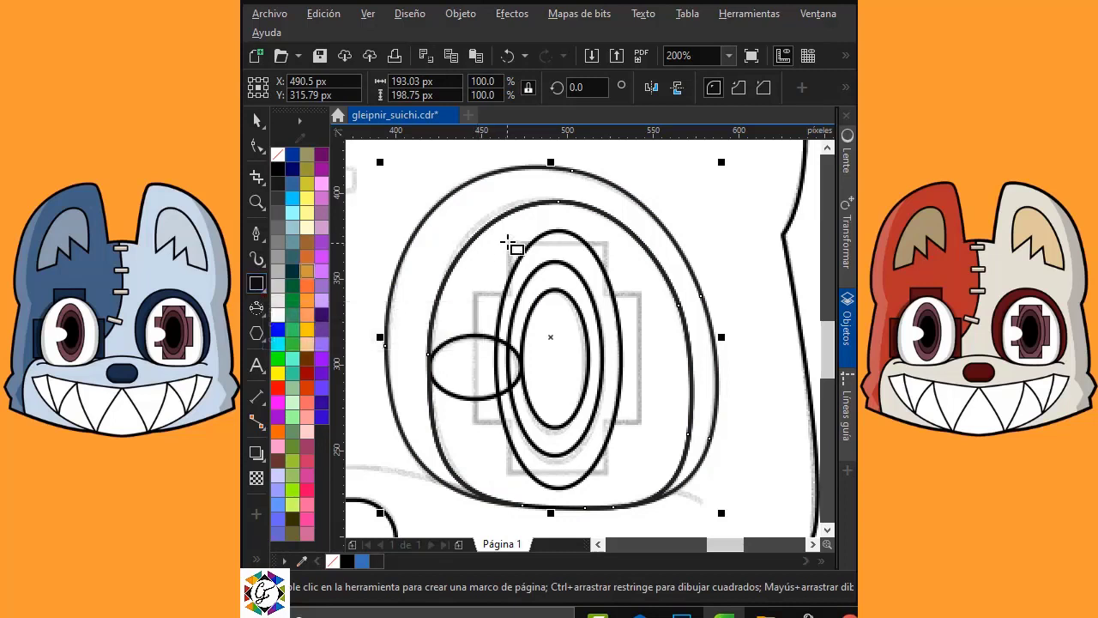
pyautogui.moveTo(508, 241); pyautogui.dragTo(608, 477)
pyautogui.moveTo(474, 293); pyautogui.dragTo(642, 420)
pyautogui.press('space')
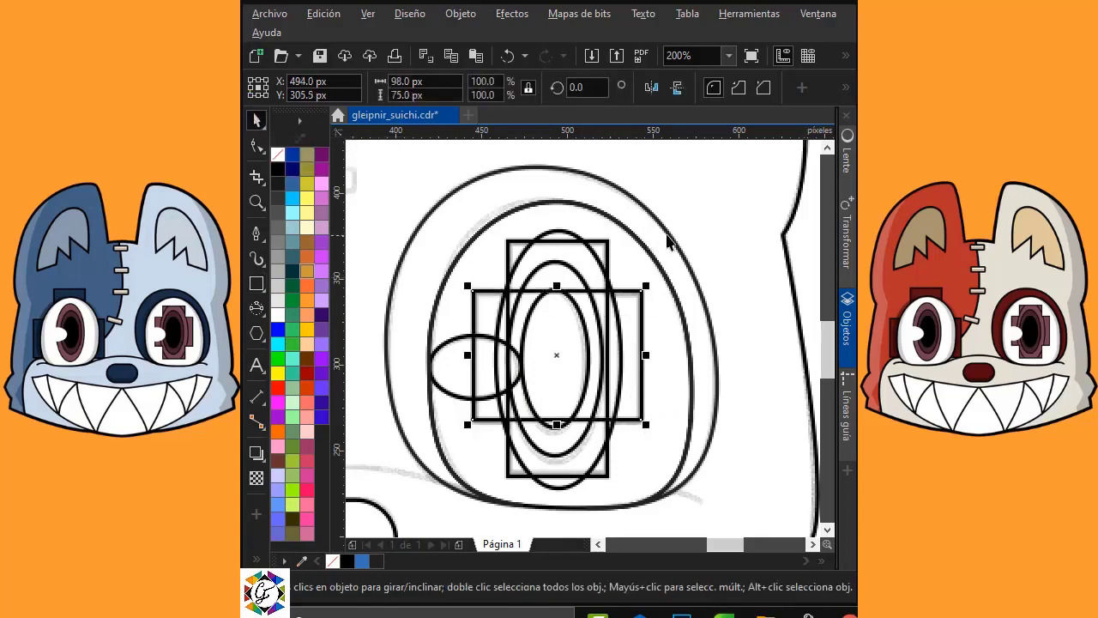
pyautogui.keyDown('shift'); pyautogui.click(609, 251); pyautogui.keyUp('shift')
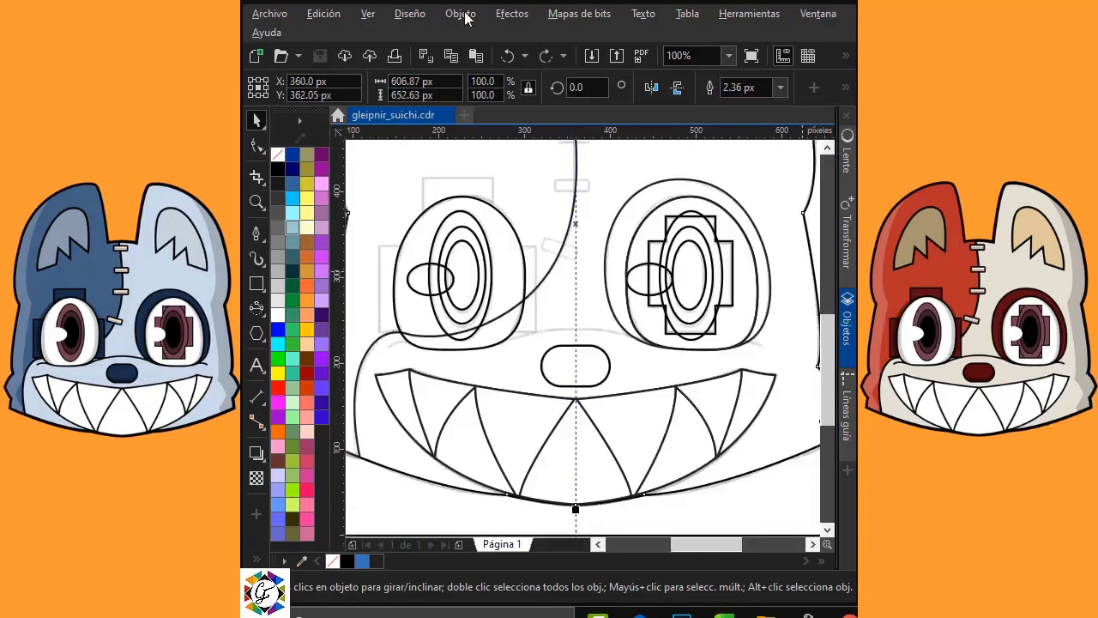
# Create a symmetry from the head outline with its vertical mirror line on the centre guide at X 360 px.
pyautogui.click(463, 14)
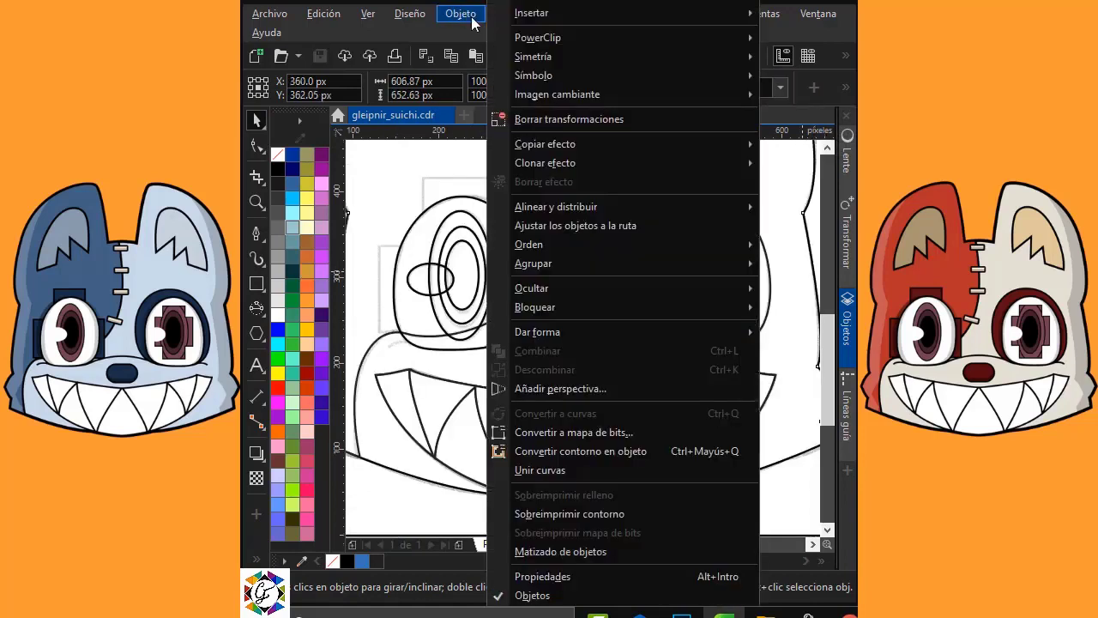
pyautogui.moveTo(547, 57)
pyautogui.click(808, 59)
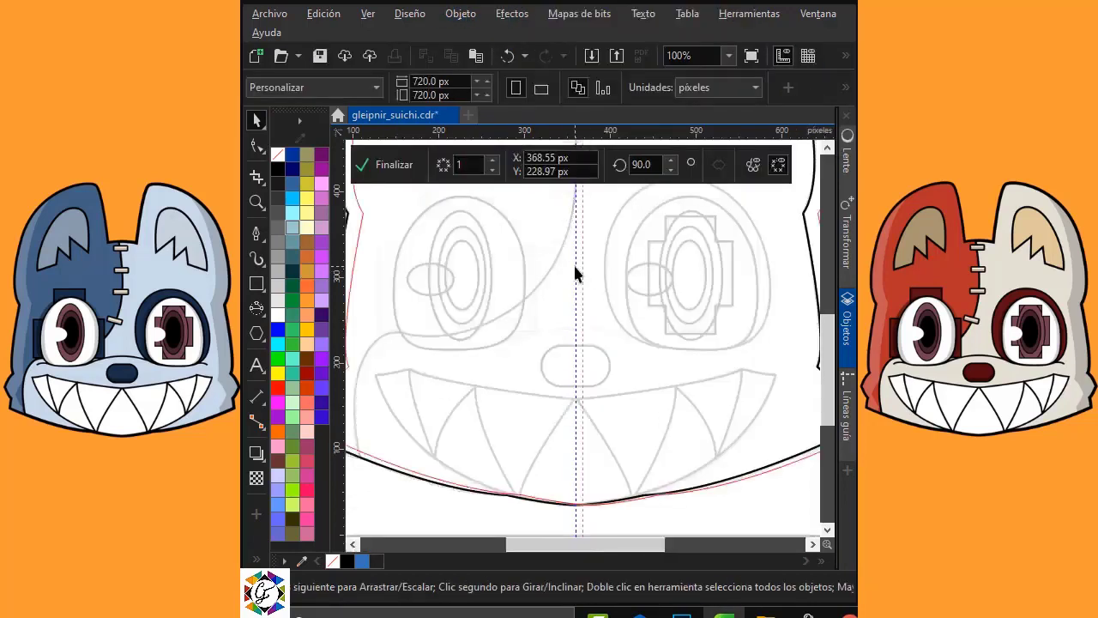
pyautogui.moveTo(583, 268); pyautogui.dragTo(576, 267)
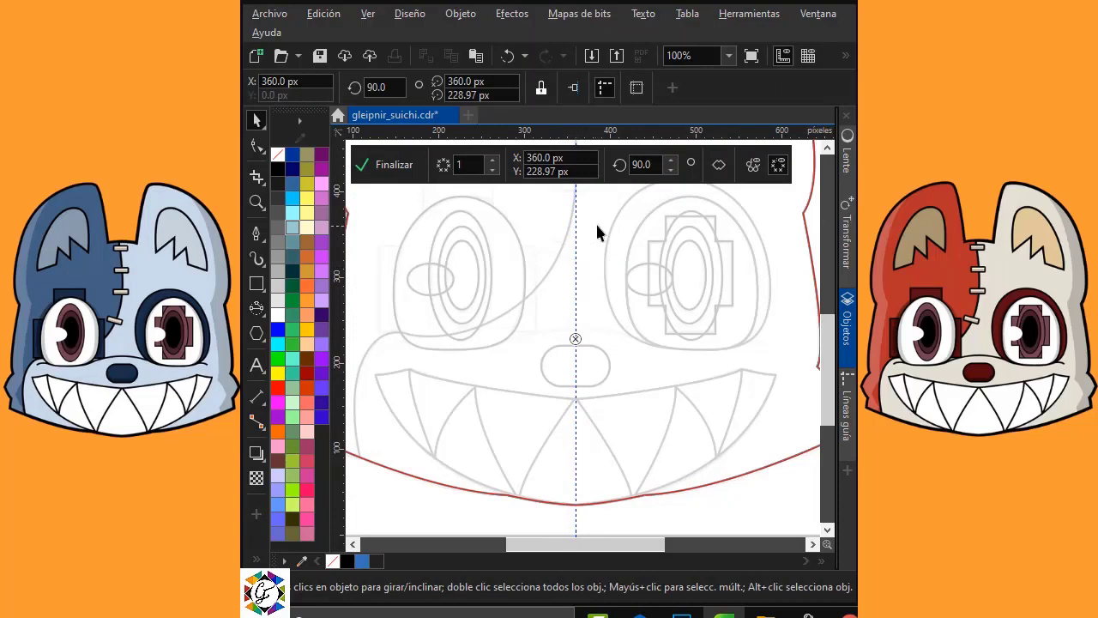
# Trace the muzzle line with the Pen tool from the mirror axis above the nose to beyond the right eye, about 218 by 26 px.
pyautogui.click(255, 232)
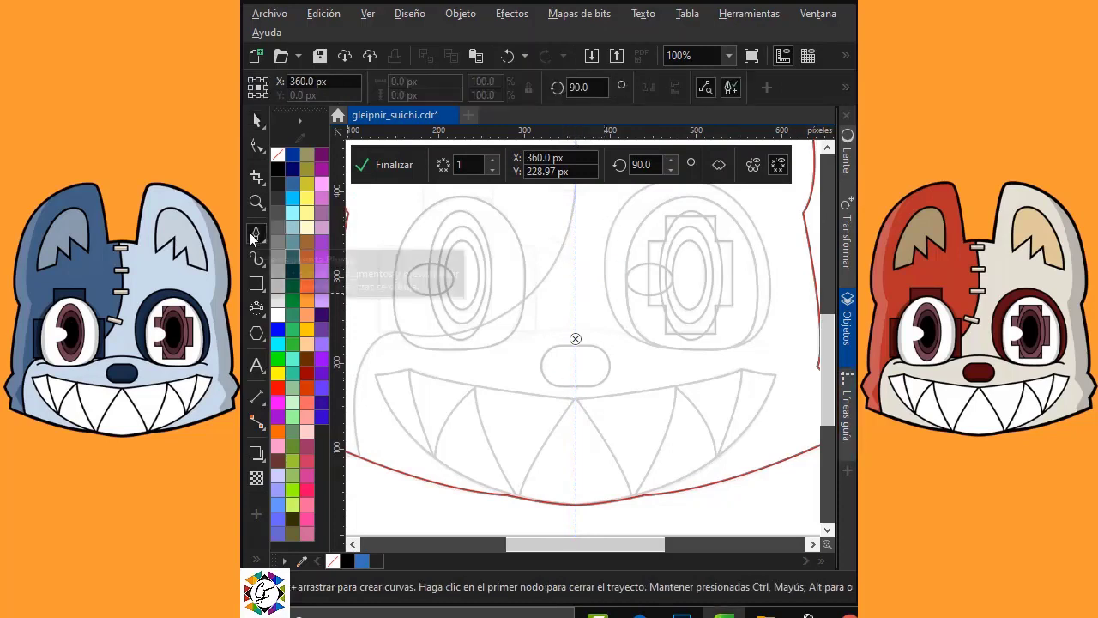
pyautogui.click(576, 330)
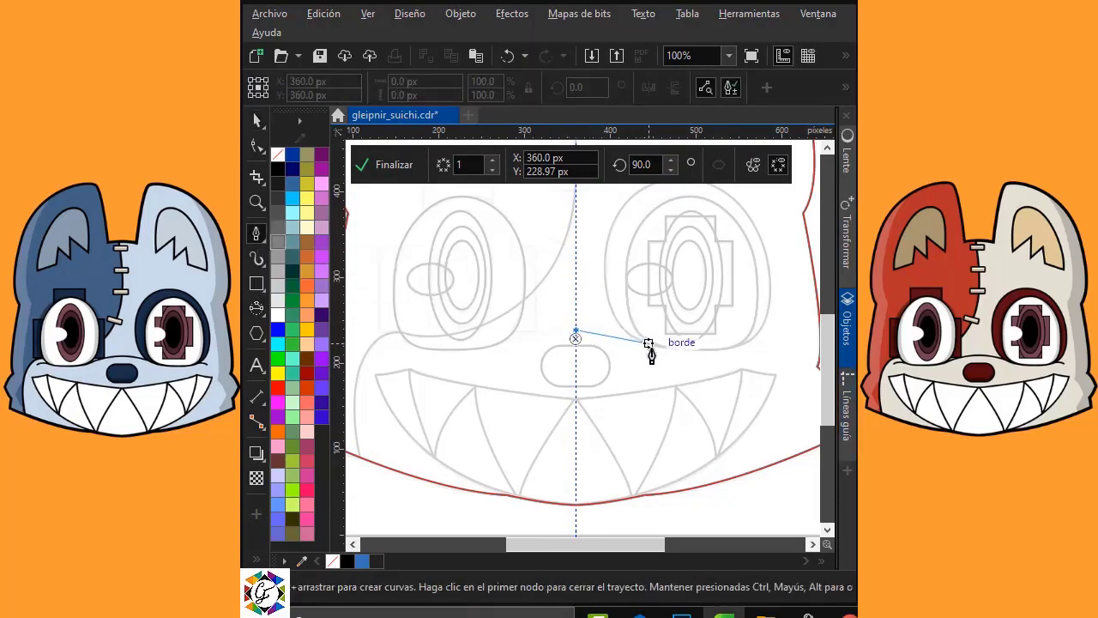
pyautogui.moveTo(649, 344); pyautogui.dragTo(680, 368)
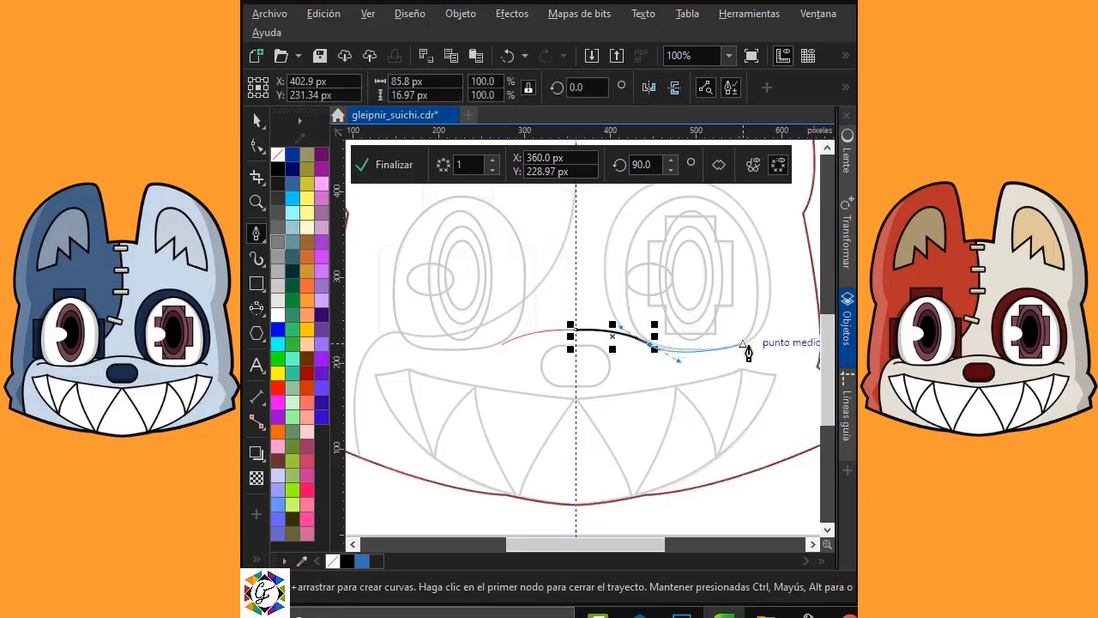
pyautogui.click(743, 346)
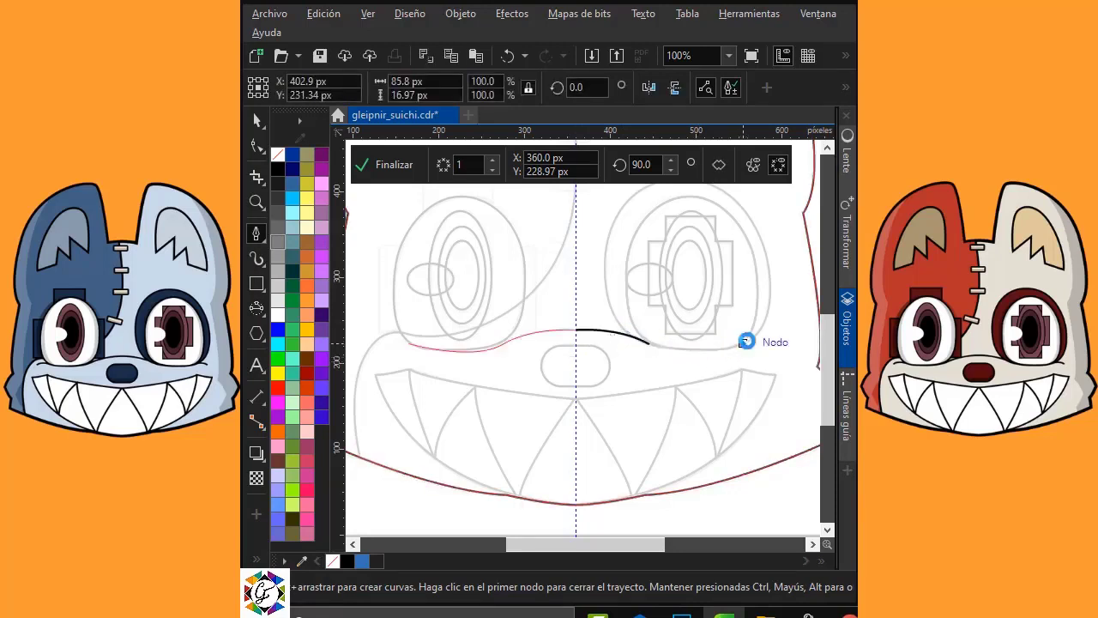
pyautogui.click(763, 345)
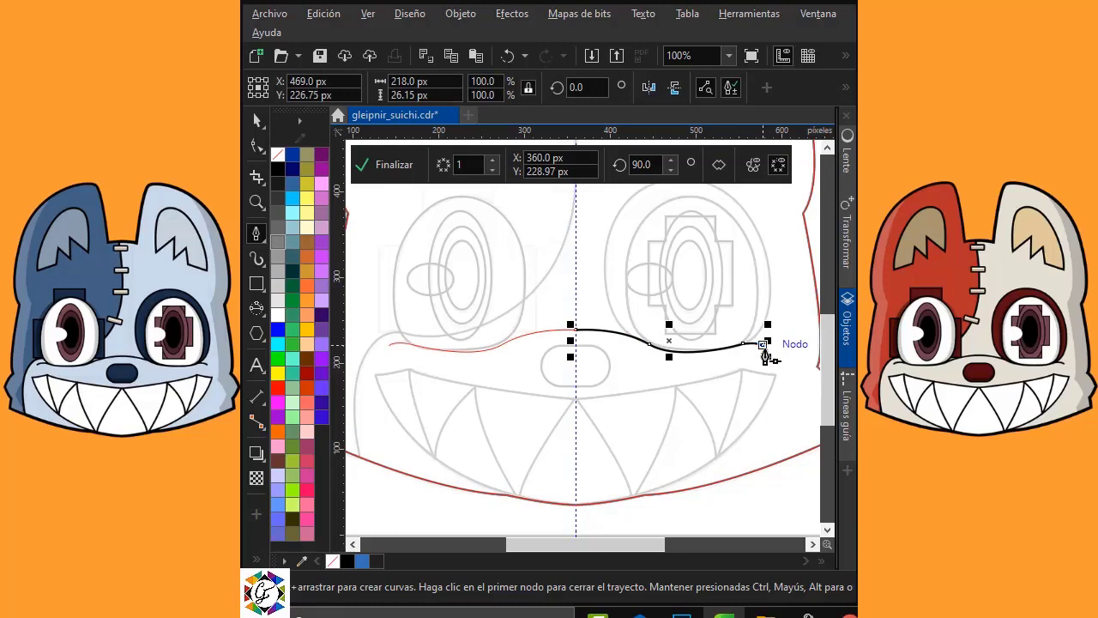
# Refine the muzzle line's curve below the right eye and raise its starting node on the mirror axis.
pyautogui.click(257, 146)
pyautogui.scroll(3, 761, 346)
pyautogui.click(529, 346)
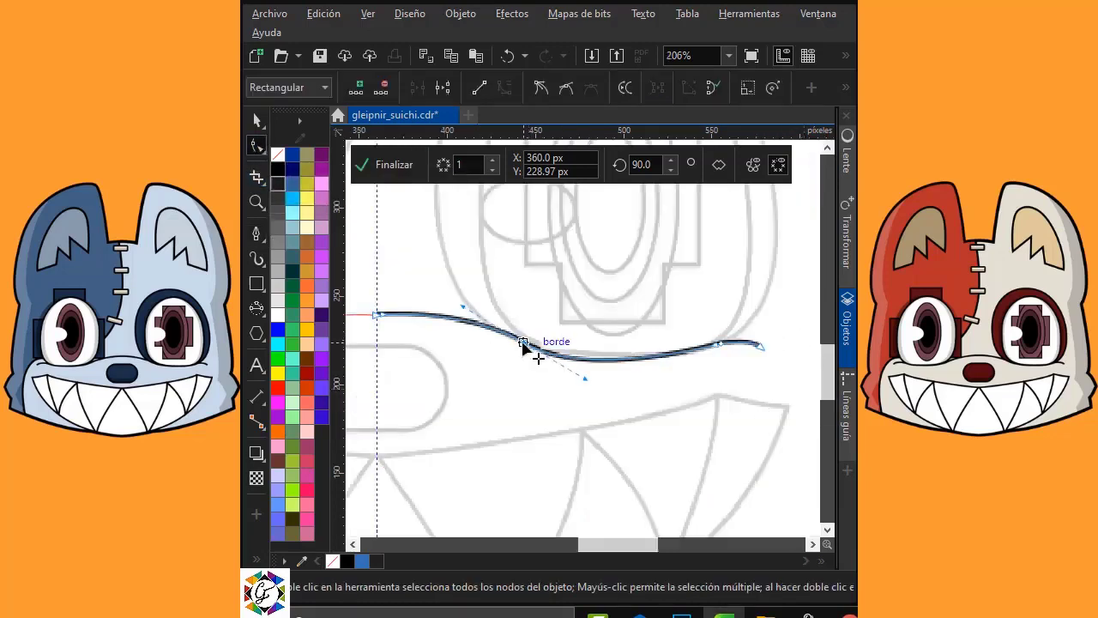
pyautogui.moveTo(581, 378); pyautogui.dragTo(588, 374)
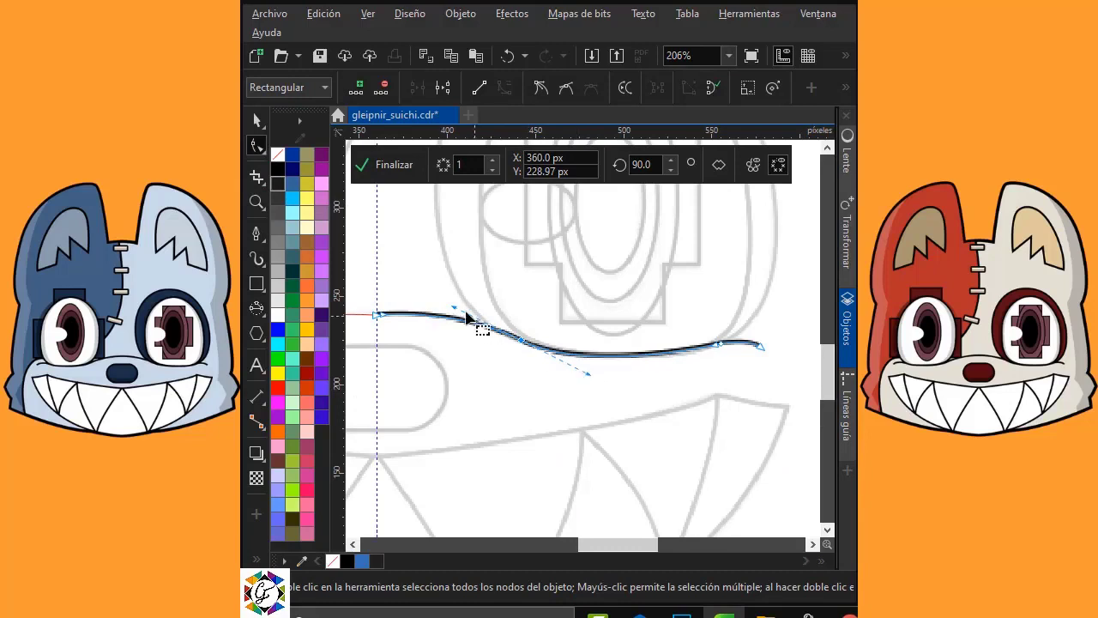
pyautogui.click(378, 316)
pyautogui.scroll(3, 550, 340)
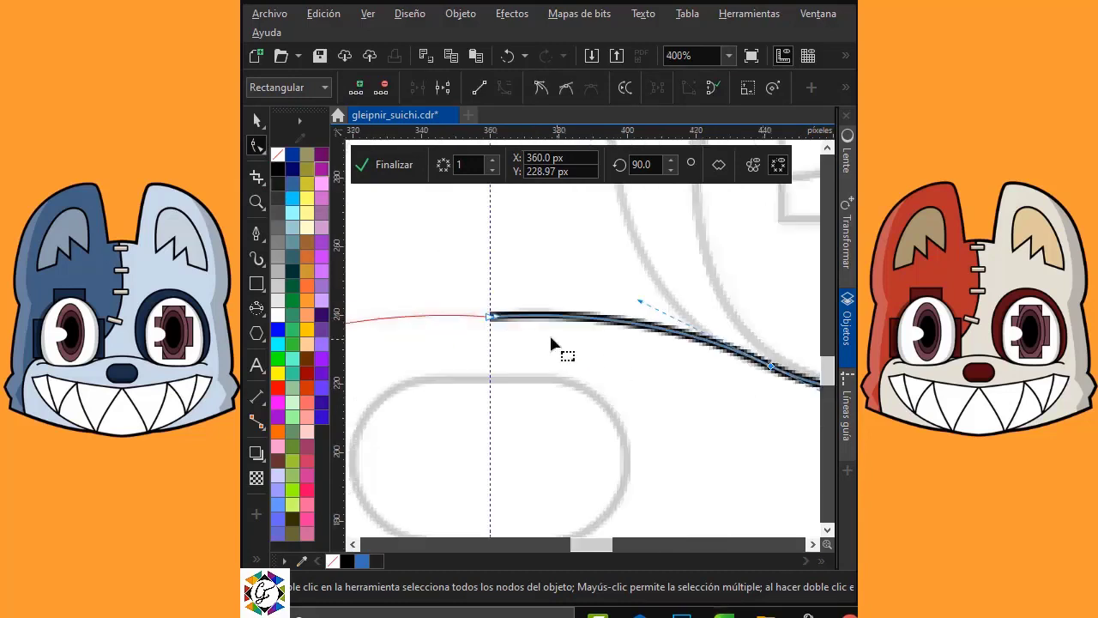
pyautogui.moveTo(490, 319); pyautogui.dragTo(508, 314)
pyautogui.moveTo(639, 300); pyautogui.dragTo(639, 307)
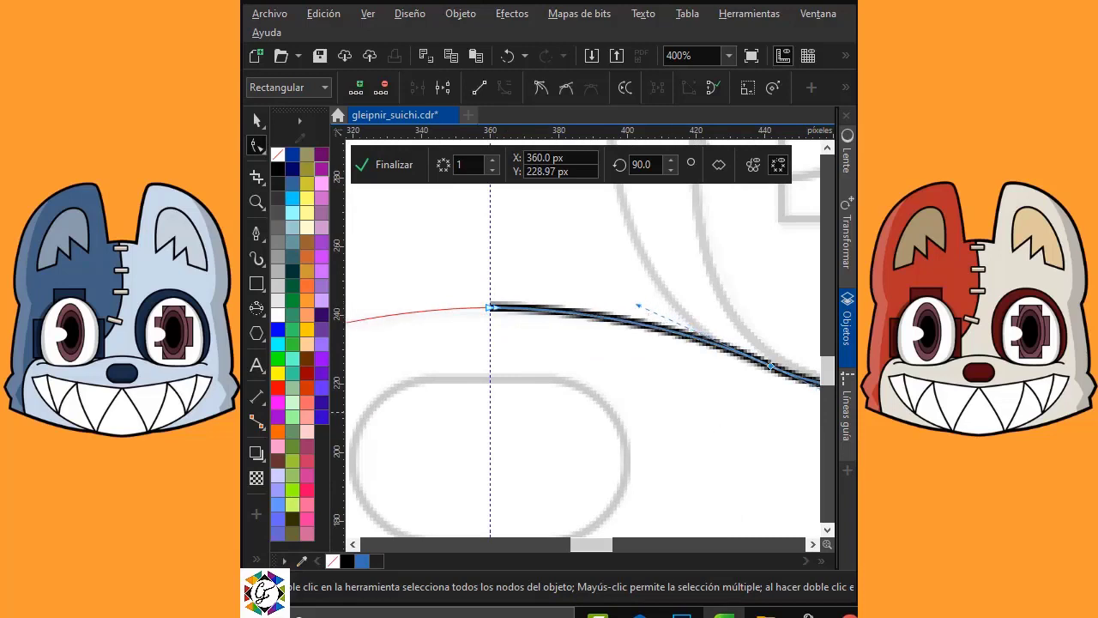
# Reshape the outer end of the muzzle line to curve down past the right eye and finish editing the symmetry.
pyautogui.hscroll(5, 641, 316)
pyautogui.click(563, 374)
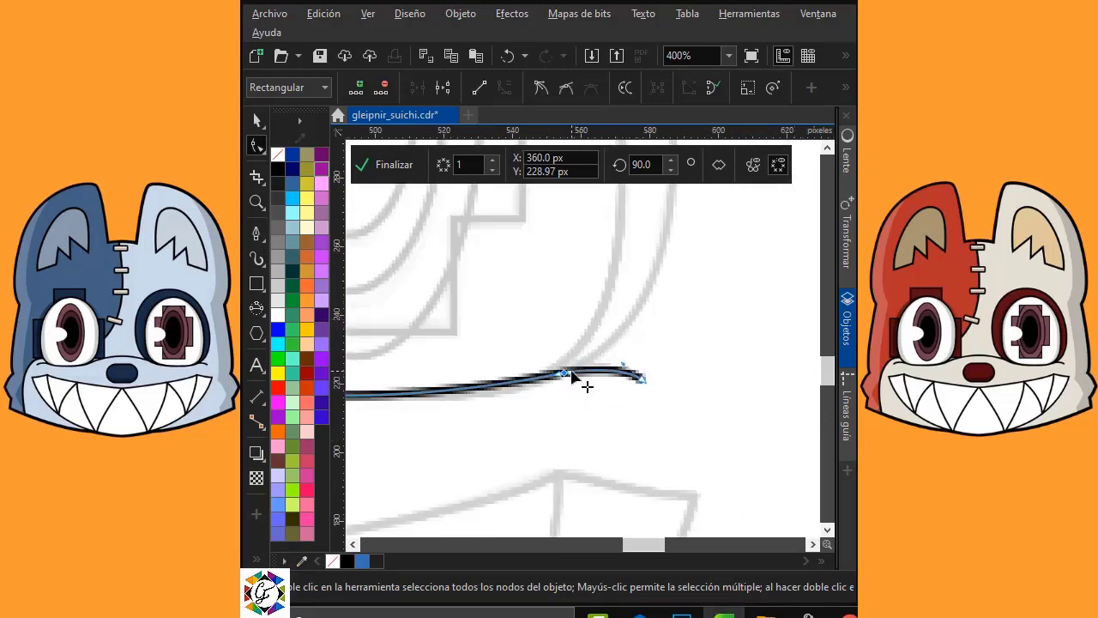
pyautogui.moveTo(572, 374); pyautogui.dragTo(580, 368)
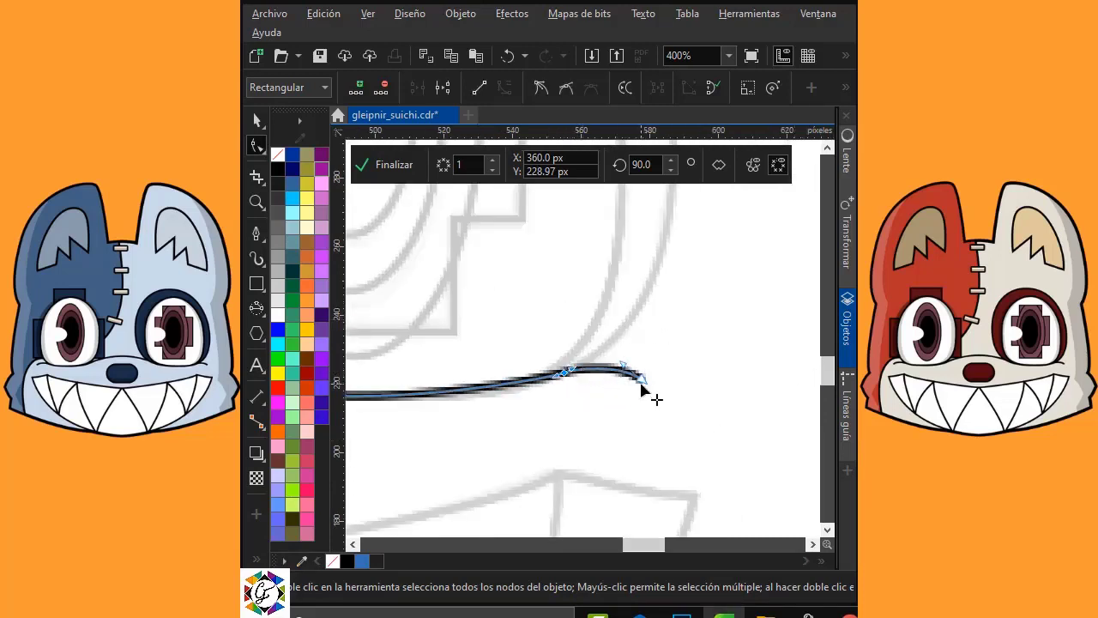
pyautogui.moveTo(642, 386)
pyautogui.mouseDown()
pyautogui.moveTo(654, 383)
pyautogui.moveTo(635, 367)
pyautogui.mouseUp()
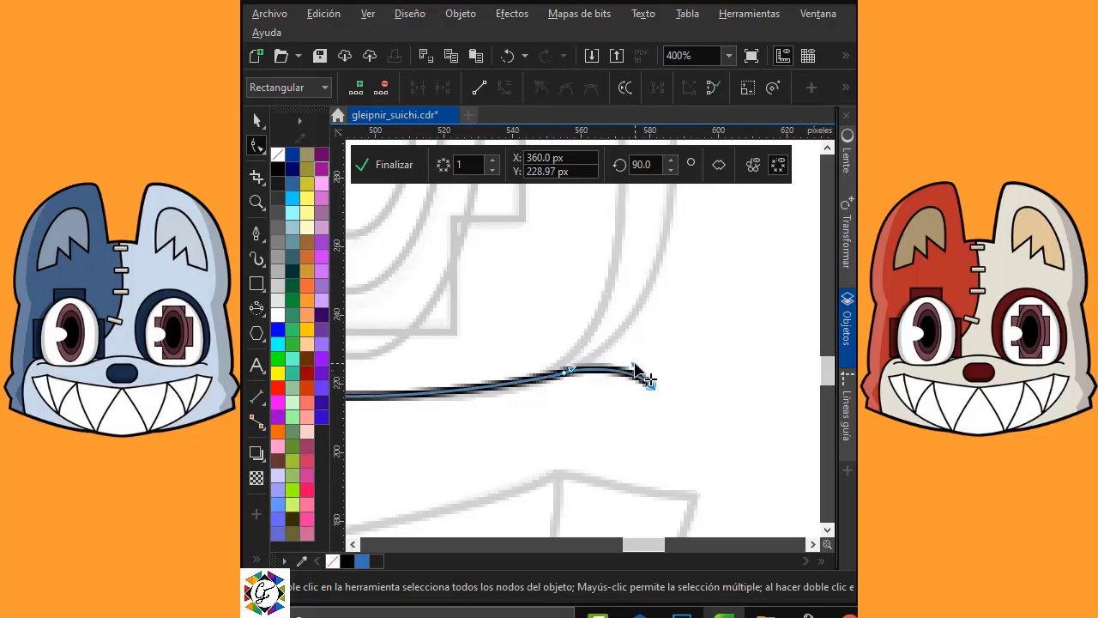
pyautogui.scroll(-3, 576, 378)
pyautogui.click(375, 166)
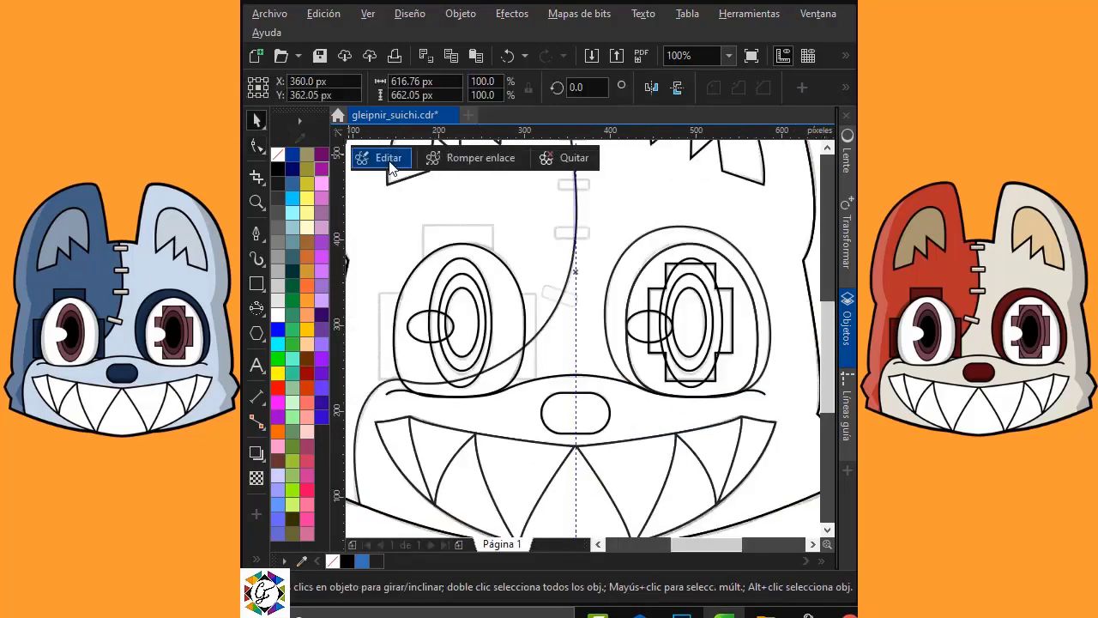
# Draw three rectangles over the sketched blocks around the left eye: 81 by 40 px above, 33 by 99 px left, about 27 by 101 px right.
pyautogui.scroll(2, 674, 190)
pyautogui.click(257, 285)
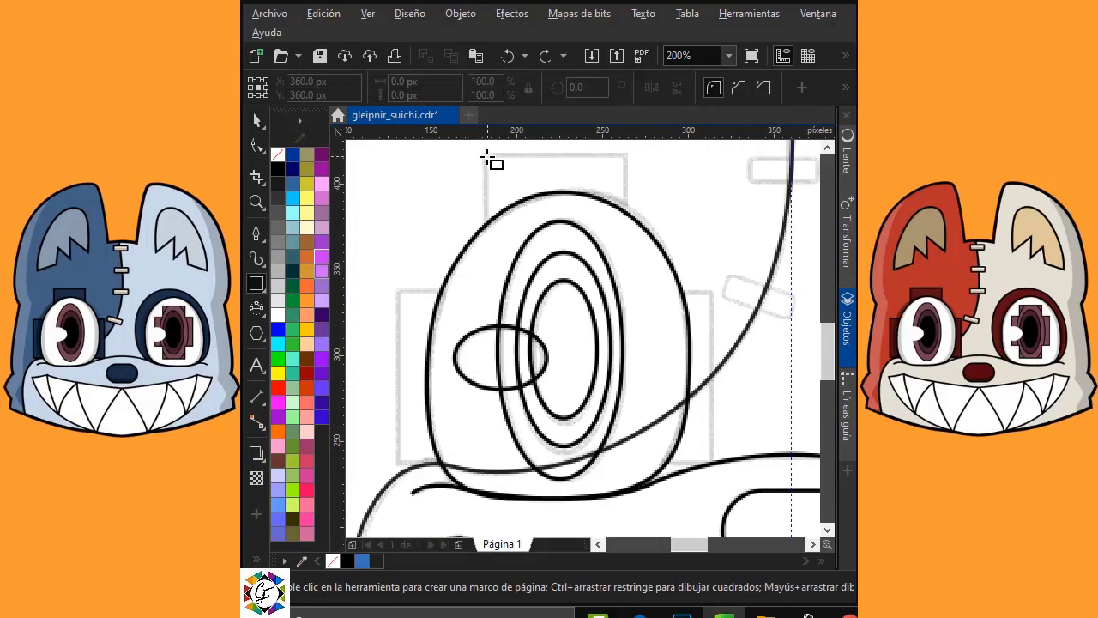
pyautogui.moveTo(485, 157)
pyautogui.mouseDown()
pyautogui.moveTo(556, 229)
pyautogui.moveTo(631, 228)
pyautogui.mouseUp()
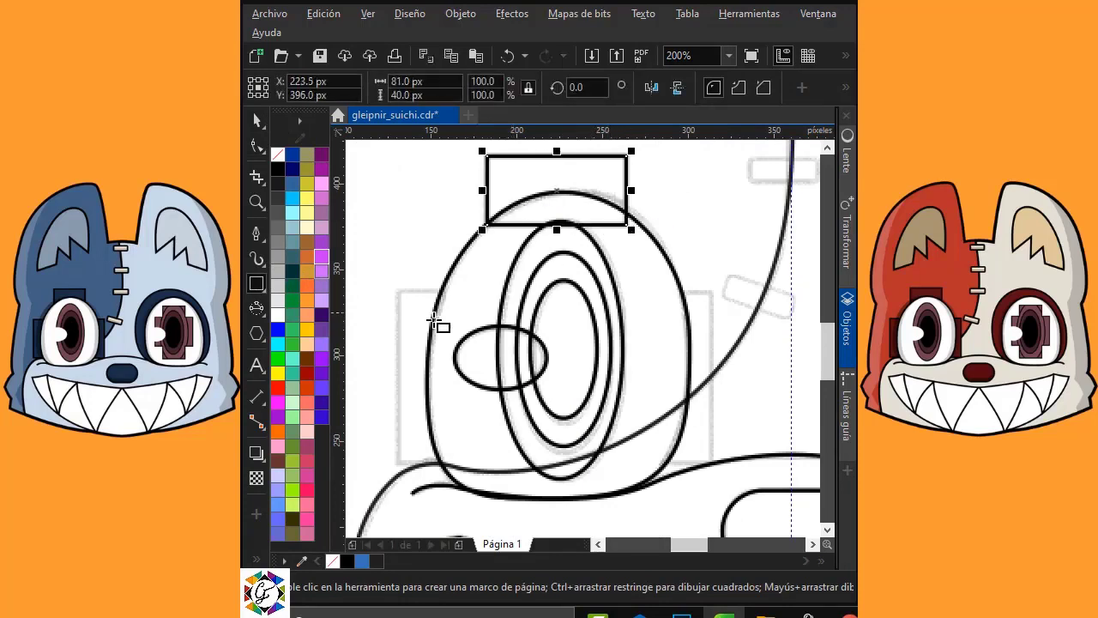
pyautogui.moveTo(453, 292); pyautogui.dragTo(398, 464)
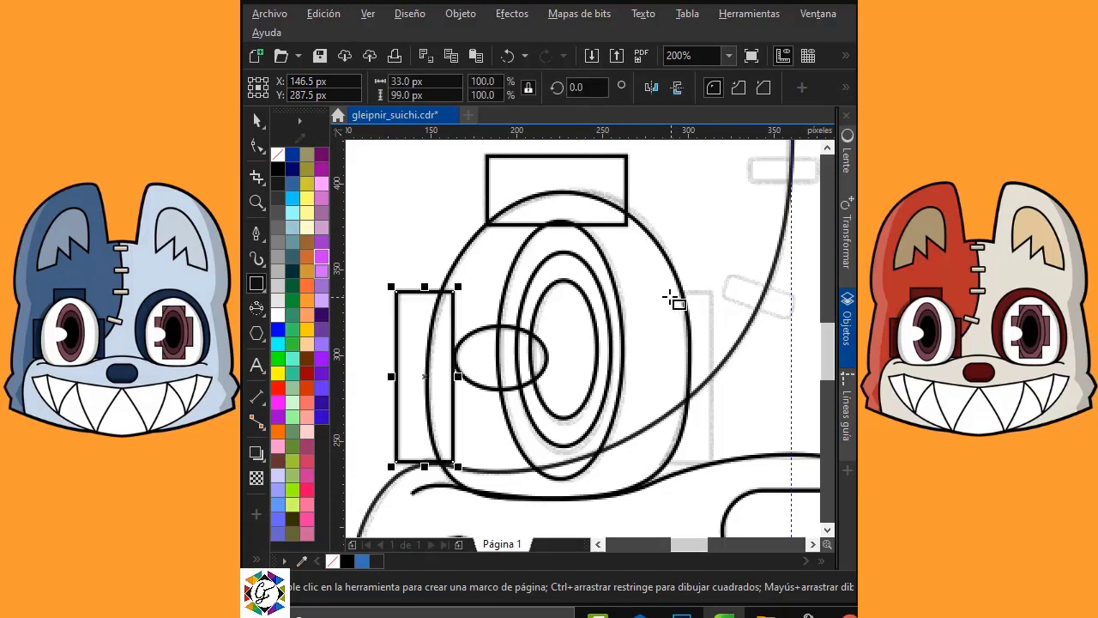
pyautogui.moveTo(666, 290); pyautogui.dragTo(712, 463)
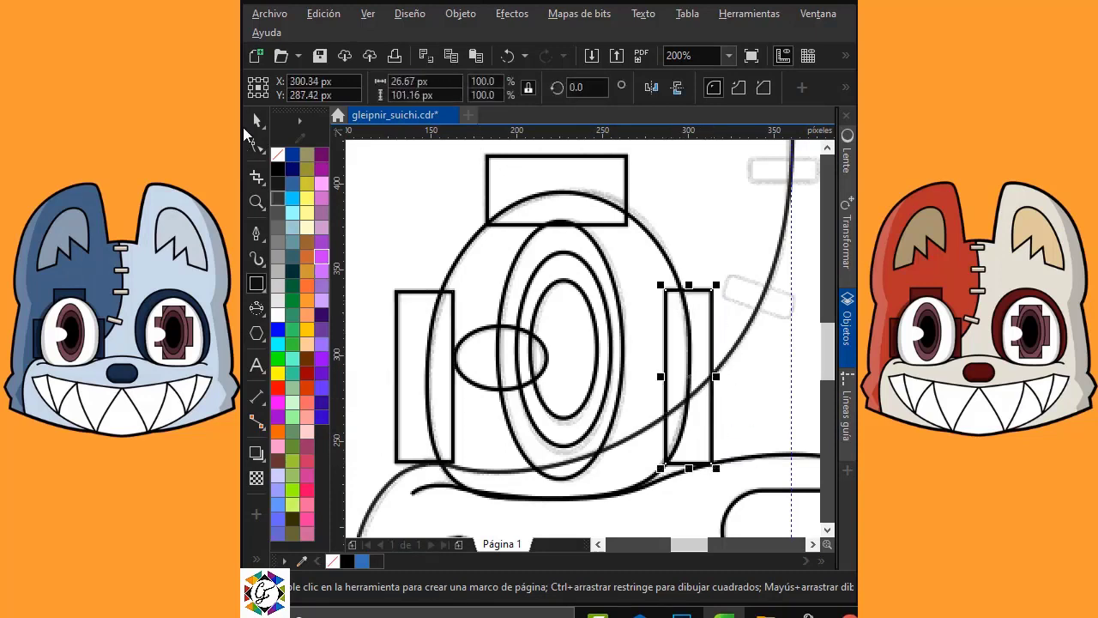
# Use Smart Fill to create blue shapes from the parts of the three rectangles that lie outside the left eye.
pyautogui.press('space')
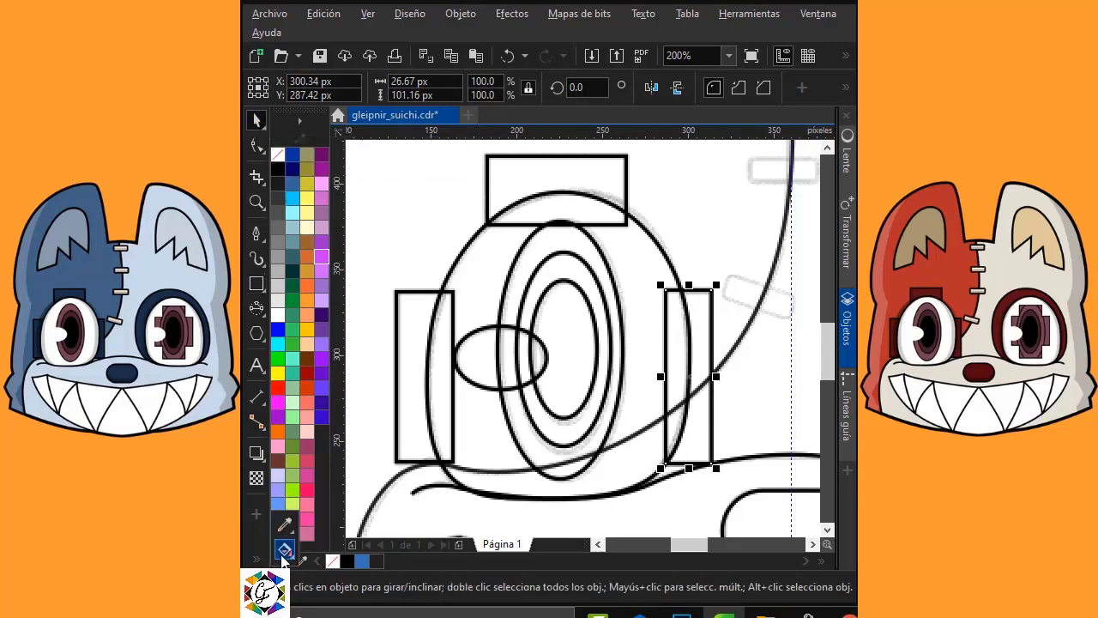
pyautogui.click(257, 560)
pyautogui.click(347, 566)
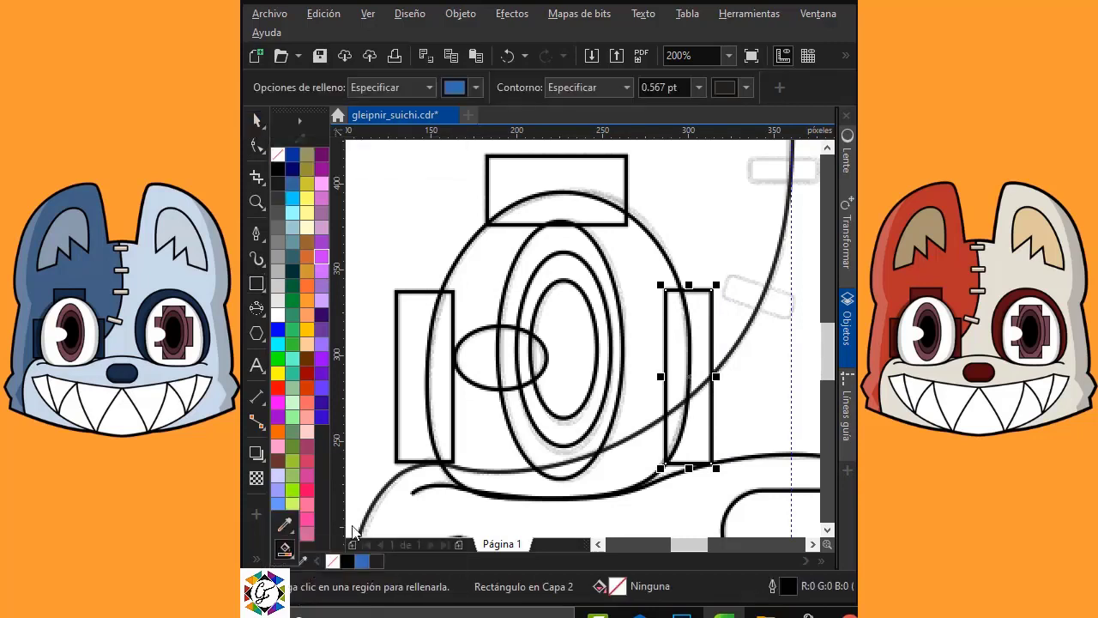
pyautogui.click(527, 172)
pyautogui.click(415, 337)
pyautogui.click(707, 309)
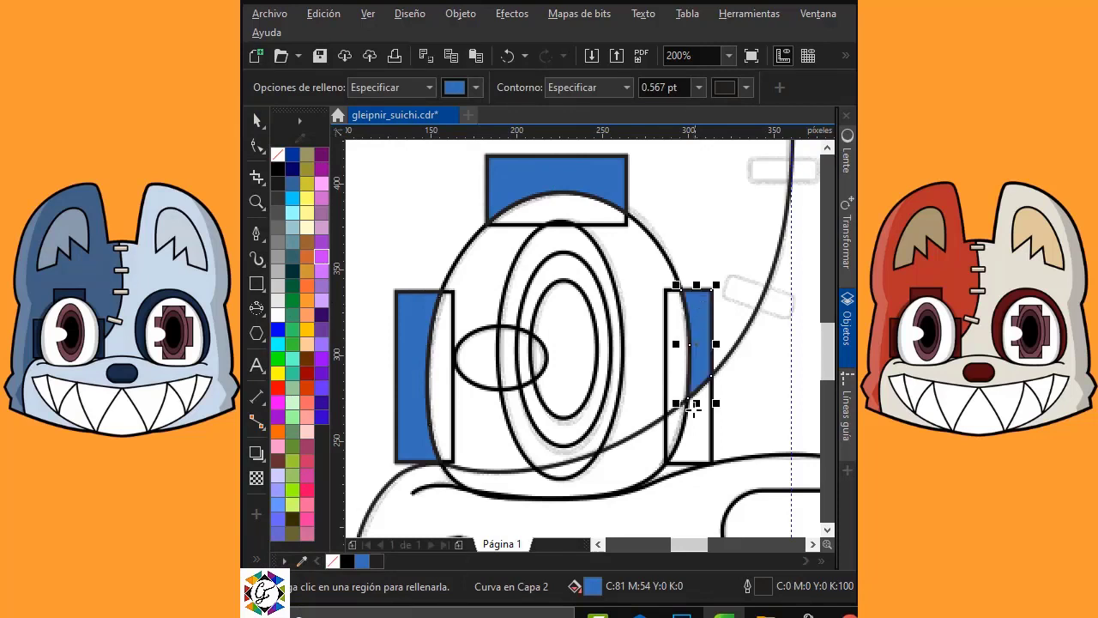
pyautogui.click(693, 428)
# Delete the three original rectangles around the left eye, keeping only the filled shapes.
pyautogui.click(255, 125)
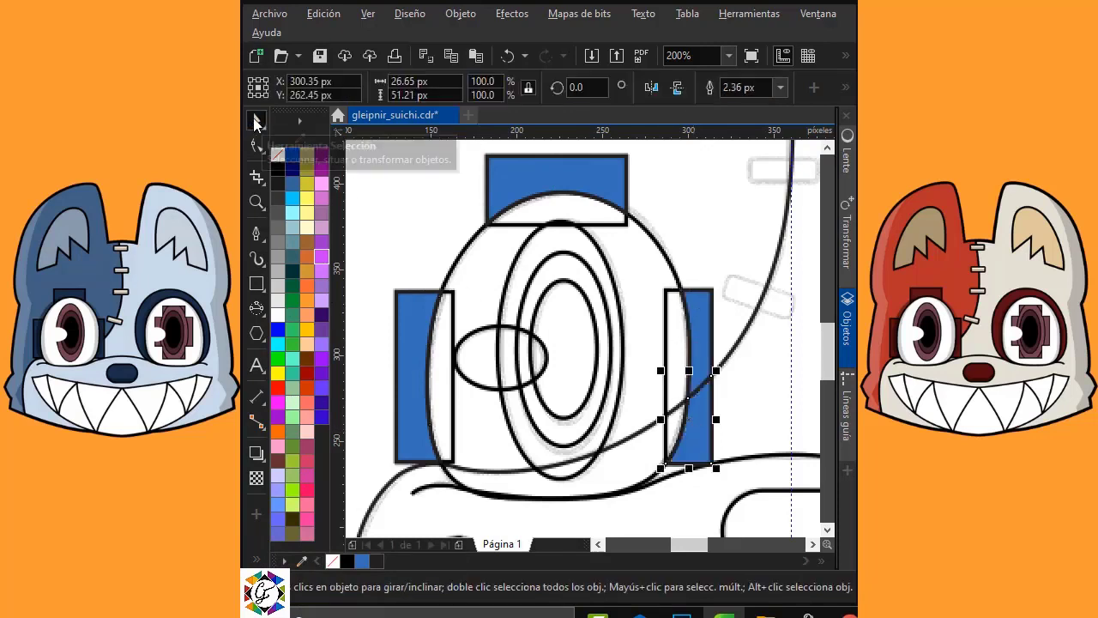
pyautogui.click(511, 225)
pyautogui.press('Delete')
pyautogui.click(452, 302)
pyautogui.press('Delete')
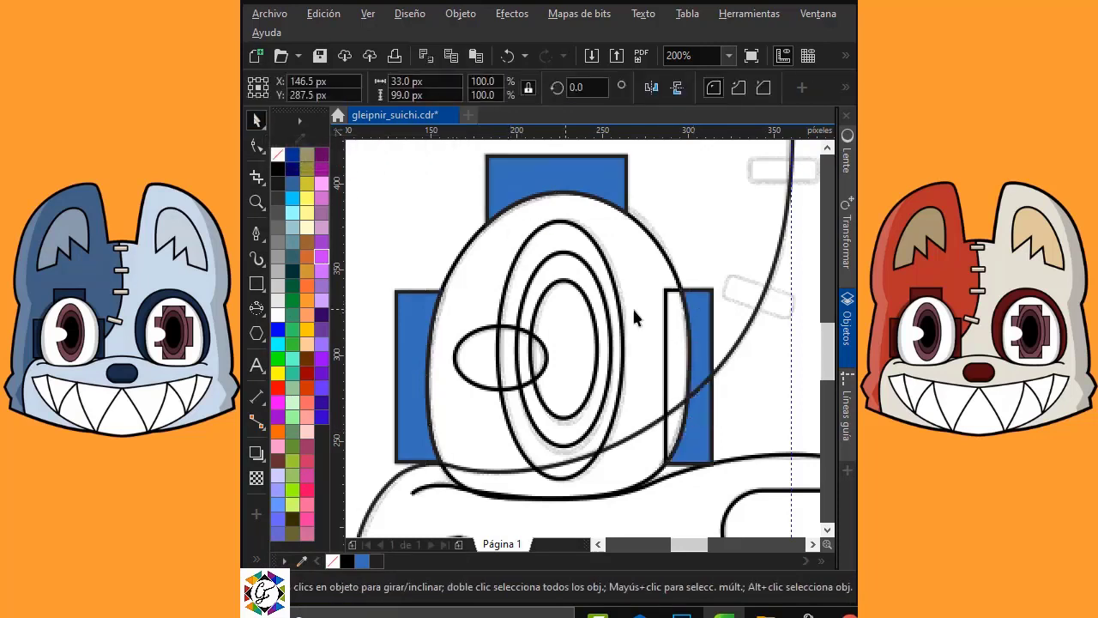
pyautogui.click(666, 296)
pyautogui.press('Delete')
# Remove the blue fill from the block shapes above and on both sides of the left eye.
pyautogui.click(695, 302)
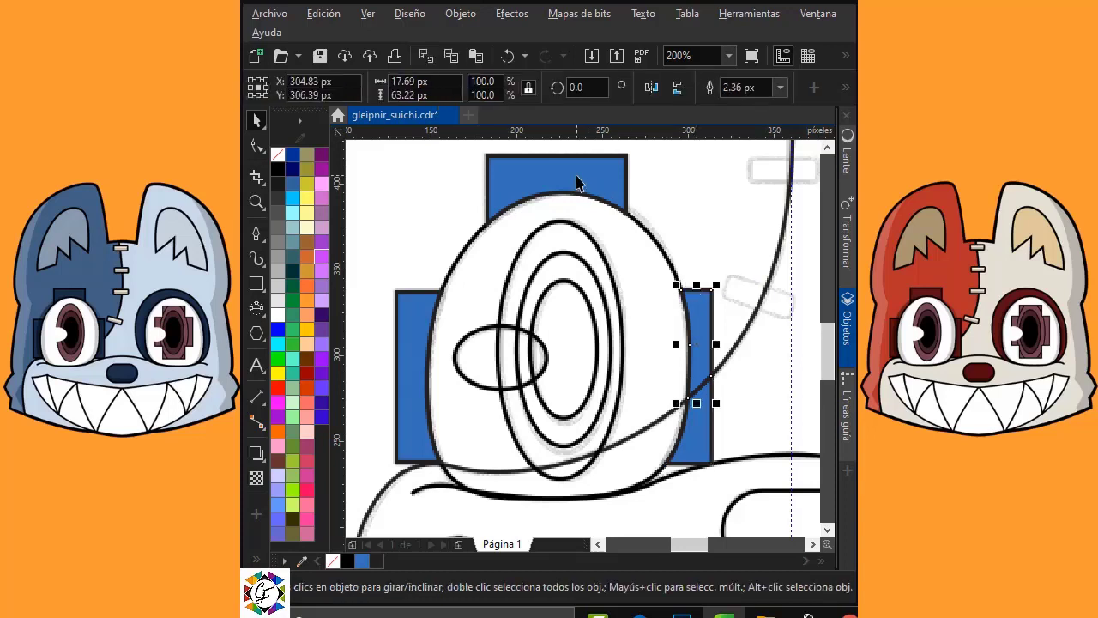
pyautogui.keyDown('shift'); pyautogui.click(578, 181); pyautogui.keyUp('shift')
pyautogui.keyDown('shift'); pyautogui.click(412, 318); pyautogui.keyUp('shift')
pyautogui.click(277, 154)
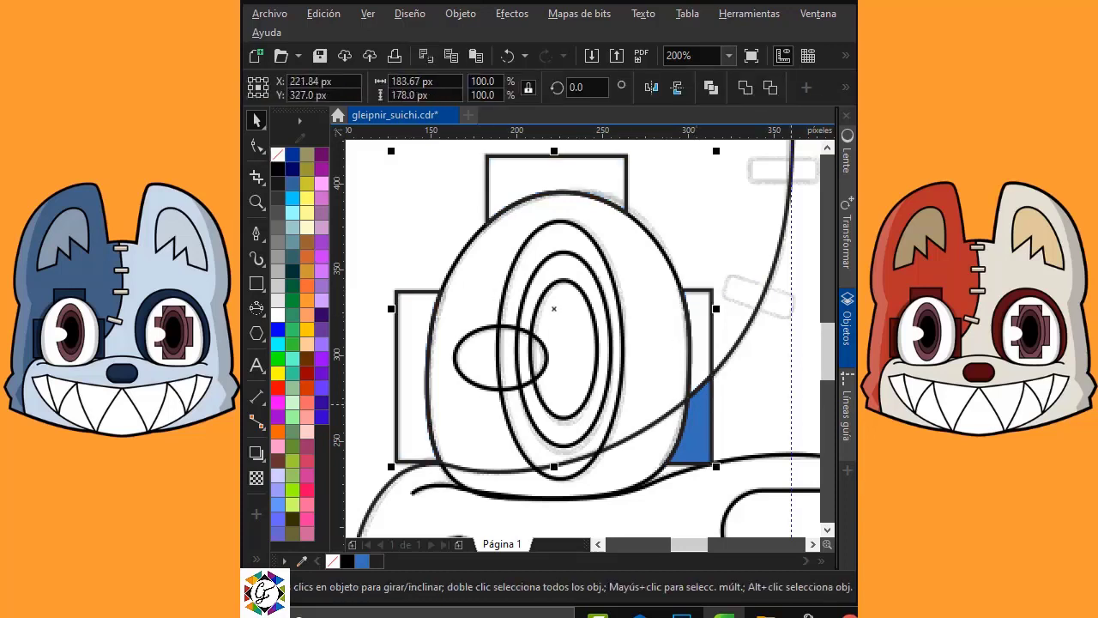
pyautogui.click(697, 403)
pyautogui.click(703, 434)
pyautogui.click(277, 155)
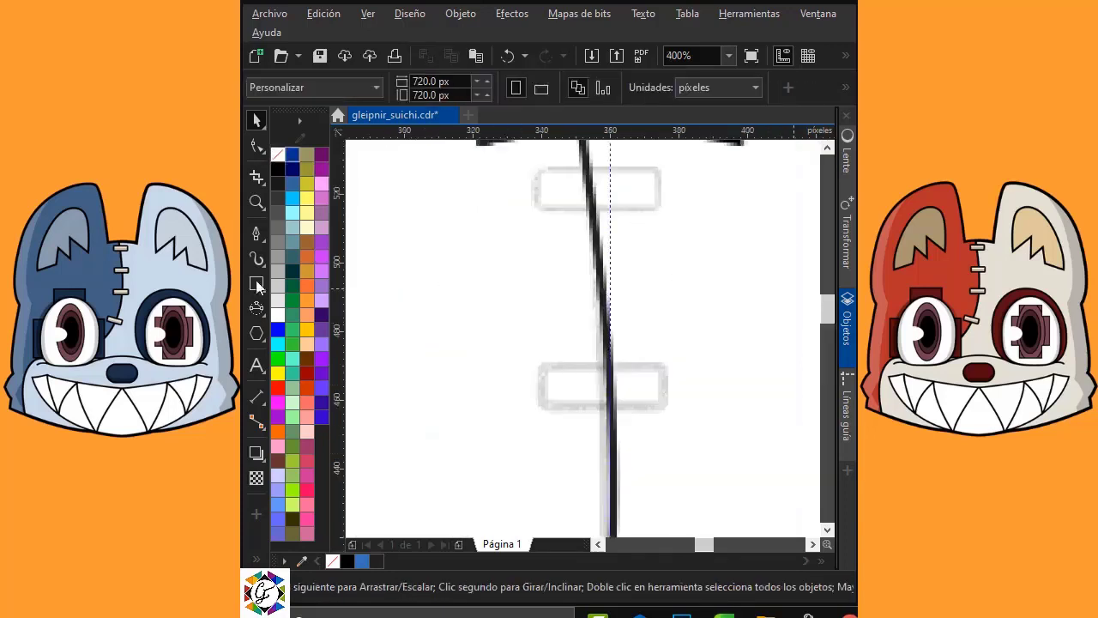
# Draw a 36 by 13 px rectangle over the top sketched stitch and slightly round its corners.
pyautogui.click(257, 285)
pyautogui.moveTo(535, 167); pyautogui.dragTo(663, 216)
pyautogui.click(260, 147)
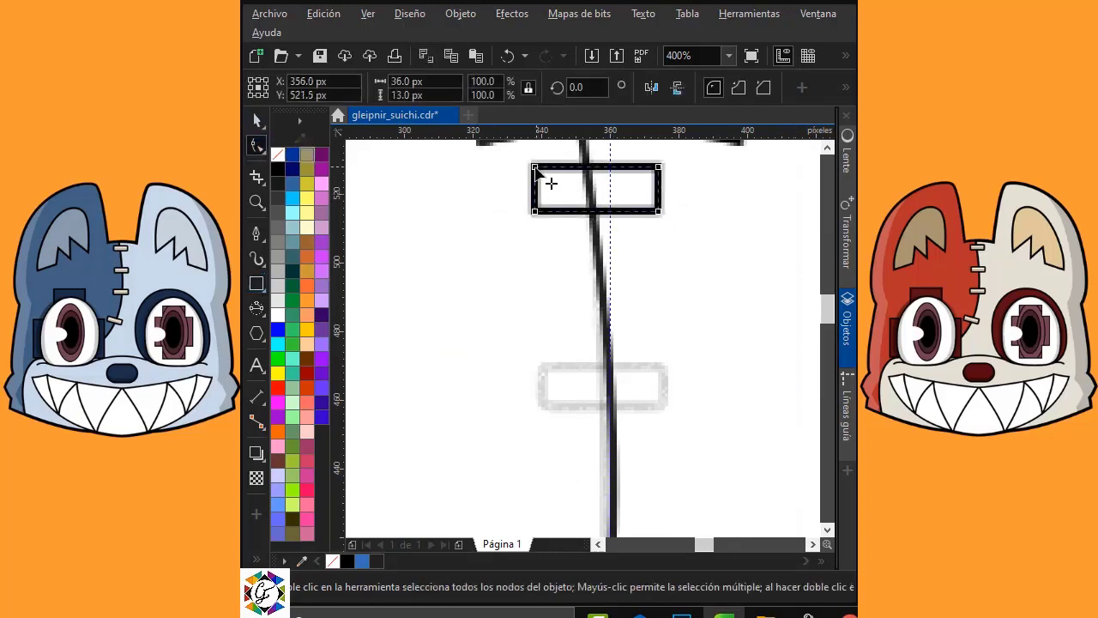
pyautogui.moveTo(535, 169); pyautogui.dragTo(534, 174)
pyautogui.click(255, 121)
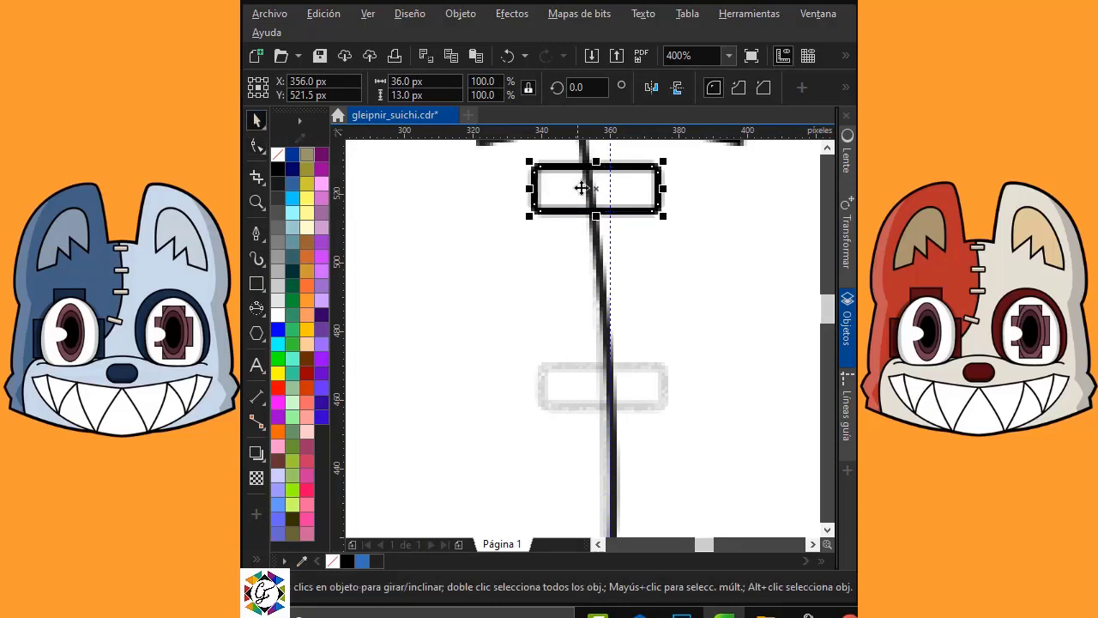
# Copy the stitch onto the second and third sketched stitches and widen the third one to 39 px.
pyautogui.moveTo(595, 190); pyautogui.dragTo(603, 386)
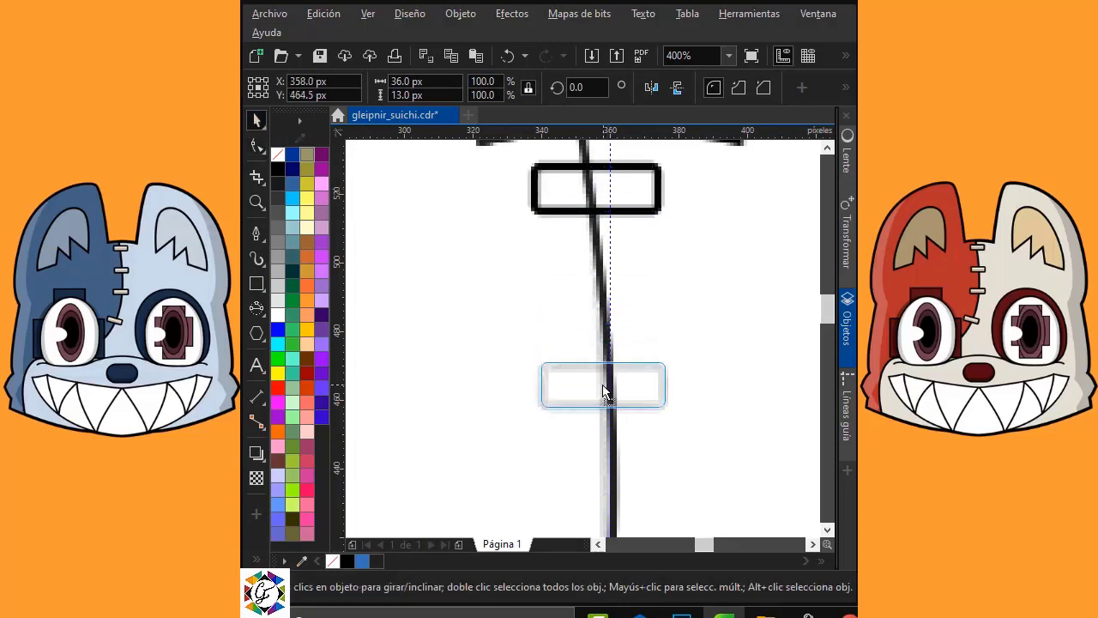
pyautogui.click(603, 385)
pyautogui.scroll(-3, 797, 389)
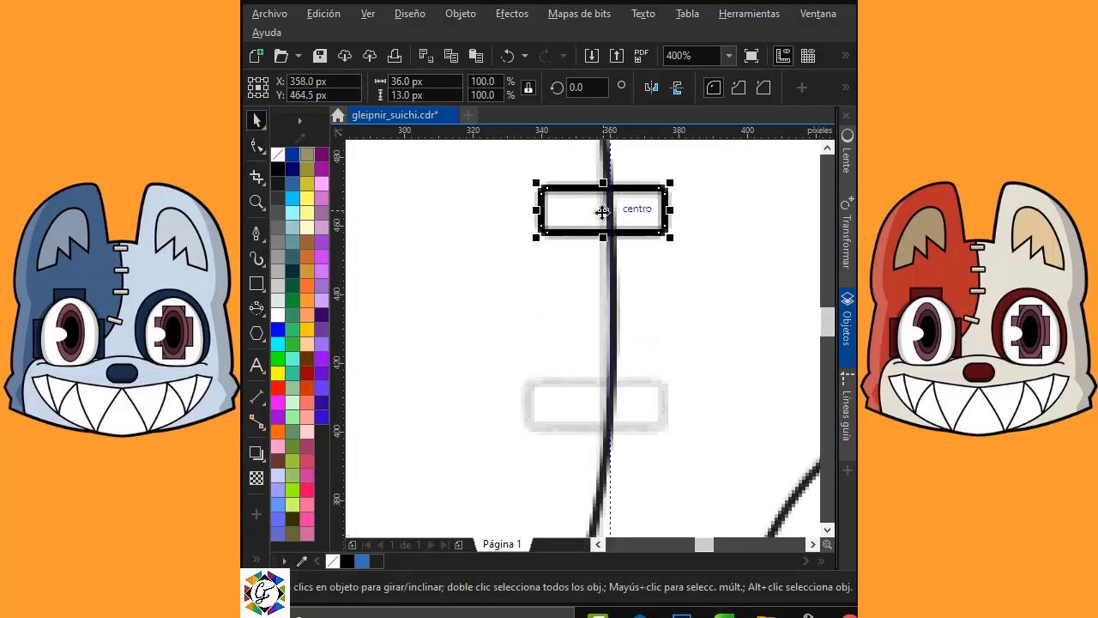
pyautogui.moveTo(603, 212); pyautogui.dragTo(594, 412)
pyautogui.moveTo(667, 401); pyautogui.dragTo(678, 403)
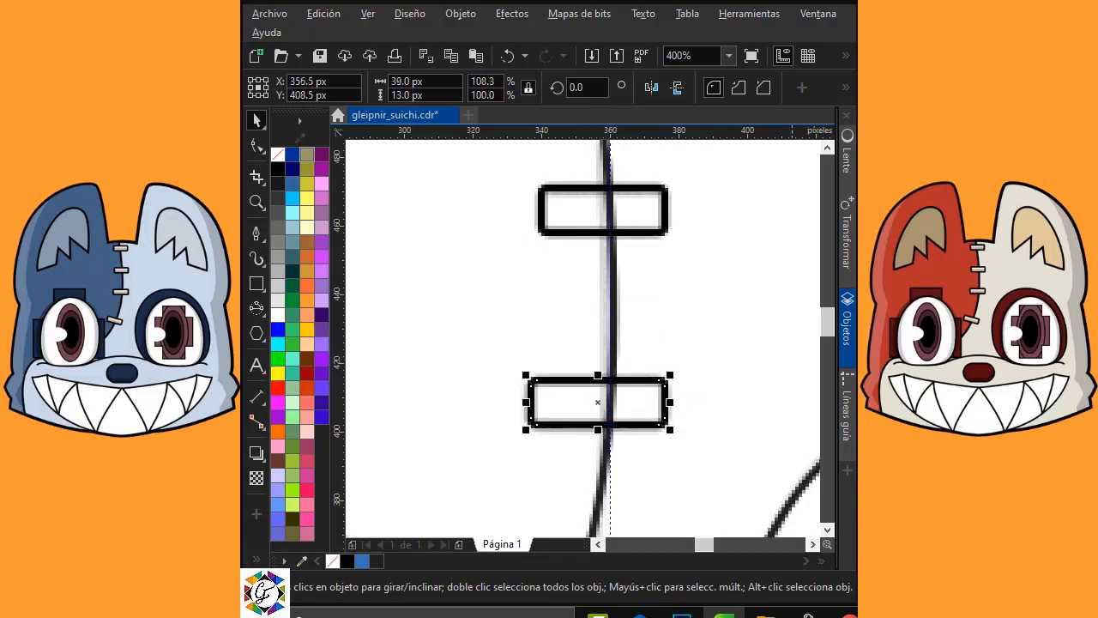
# Copy the third stitch onto the lowest sketched stitch and rotate it to match the sketch's tilt.
pyautogui.scroll(-3, 558, 220)
pyautogui.moveTo(590, 189); pyautogui.dragTo(543, 453)
pyautogui.click(544, 446)
pyautogui.moveTo(614, 422); pyautogui.dragTo(622, 439)
pyautogui.click(648, 396)
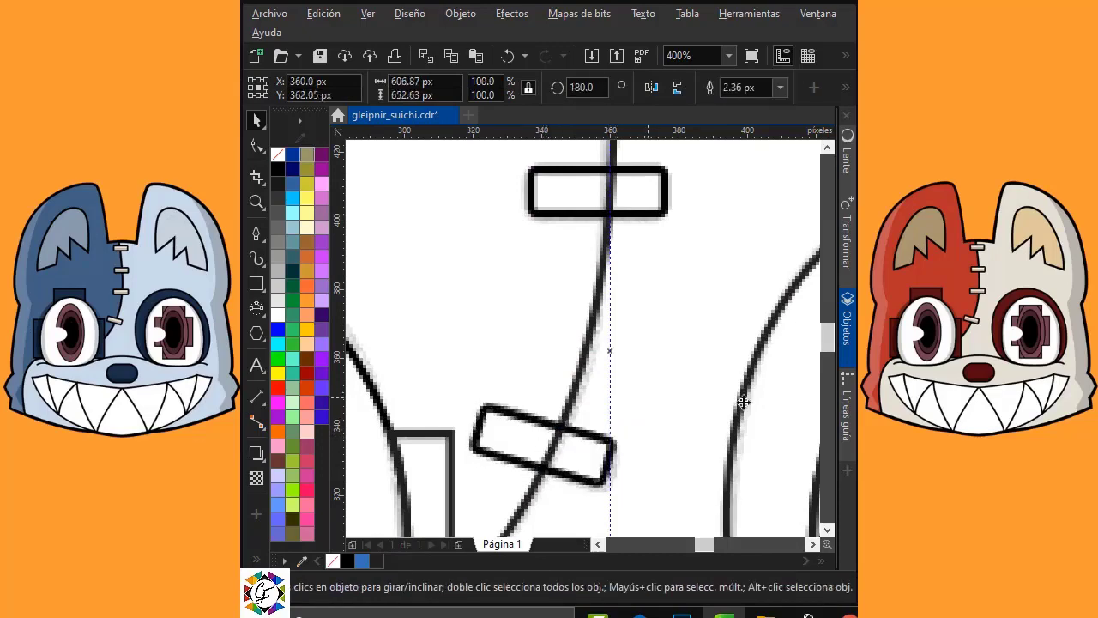
# Delete the sketch bitmap from the layer Capa 1.
pyautogui.hotkey('shift', 'F4')
pyautogui.click(847, 329)
pyautogui.scroll(-10, 819, 340)
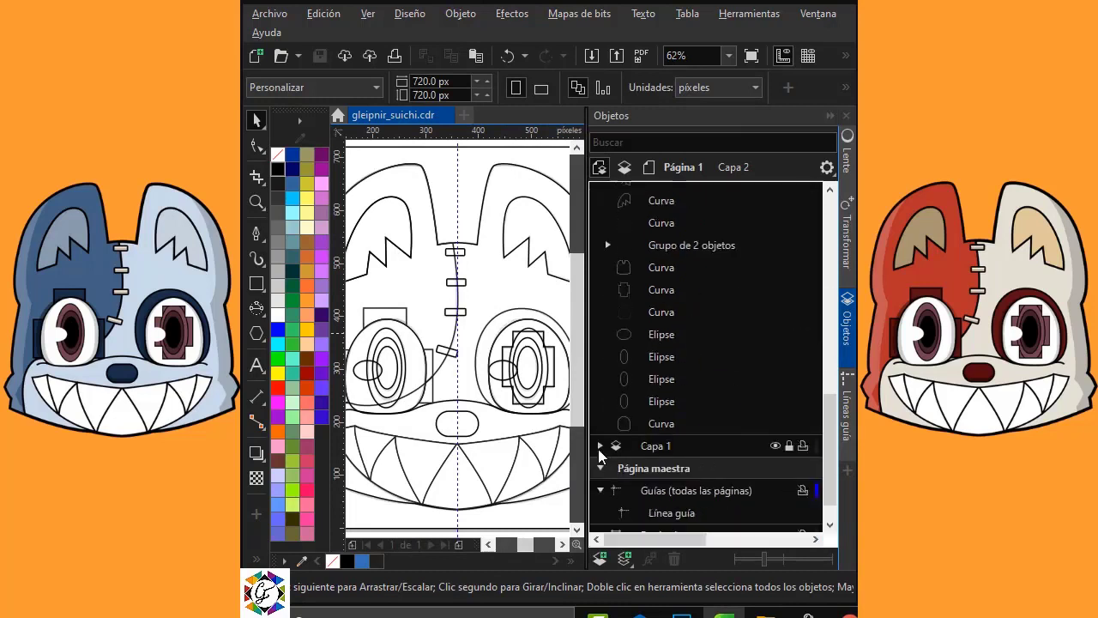
pyautogui.click(599, 446)
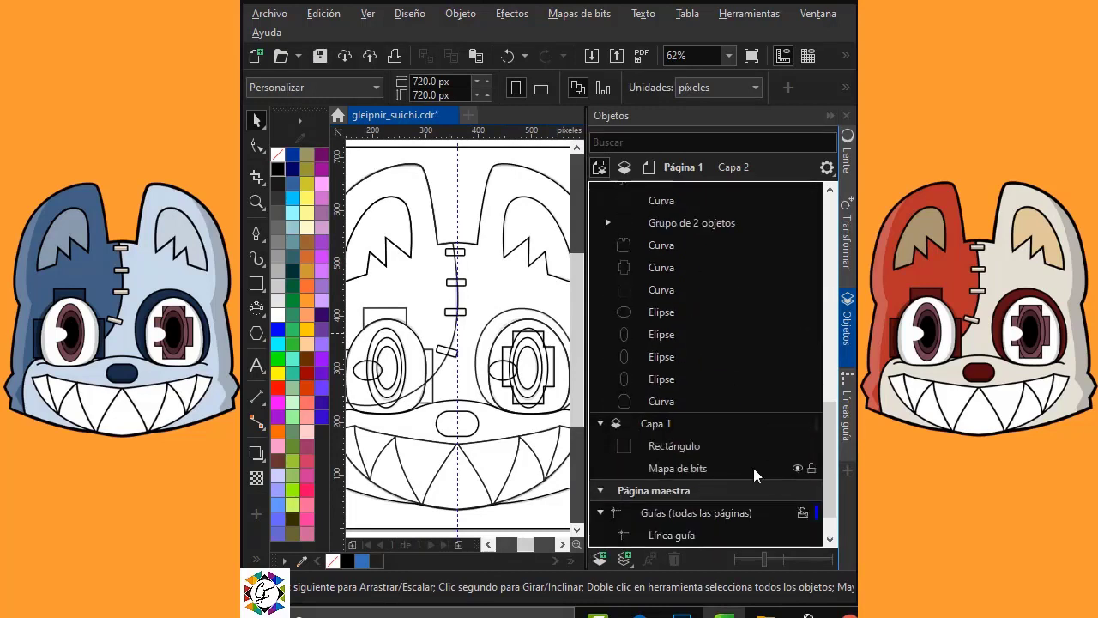
pyautogui.click(705, 468)
pyautogui.press('Delete')
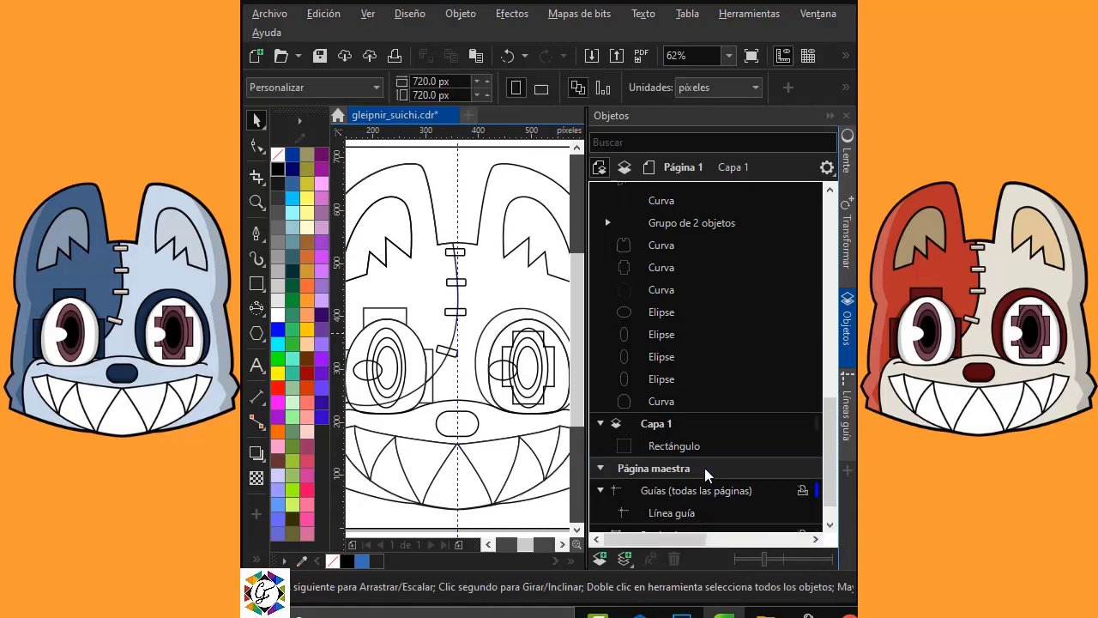
pyautogui.click(600, 424)
pyautogui.click(847, 321)
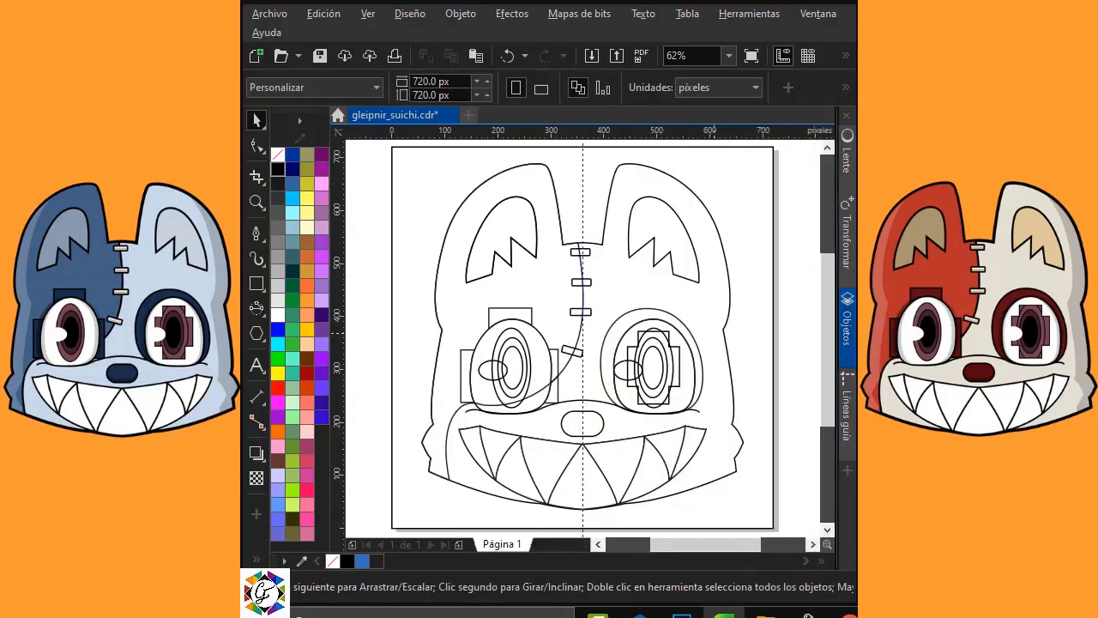
# Fill the innermost pupil ellipses of both eyes with black.
pyautogui.scroll(2, 684, 290)
pyautogui.click(684, 290)
pyautogui.keyDown('shift'); pyautogui.click(476, 300); pyautogui.keyUp('shift')
pyautogui.click(277, 169)
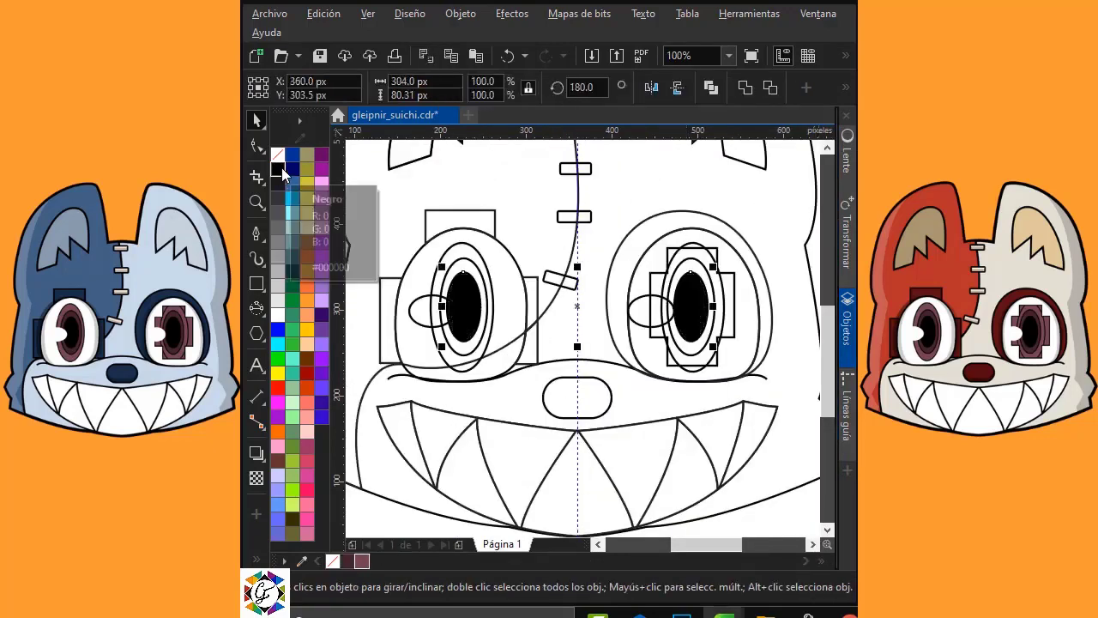
# Fill the middle ellipses of both eyes with dark maroon (R66 G34 B45) and the outer ones with the lighter maroon.
pyautogui.click(488, 236)
pyautogui.click(468, 264)
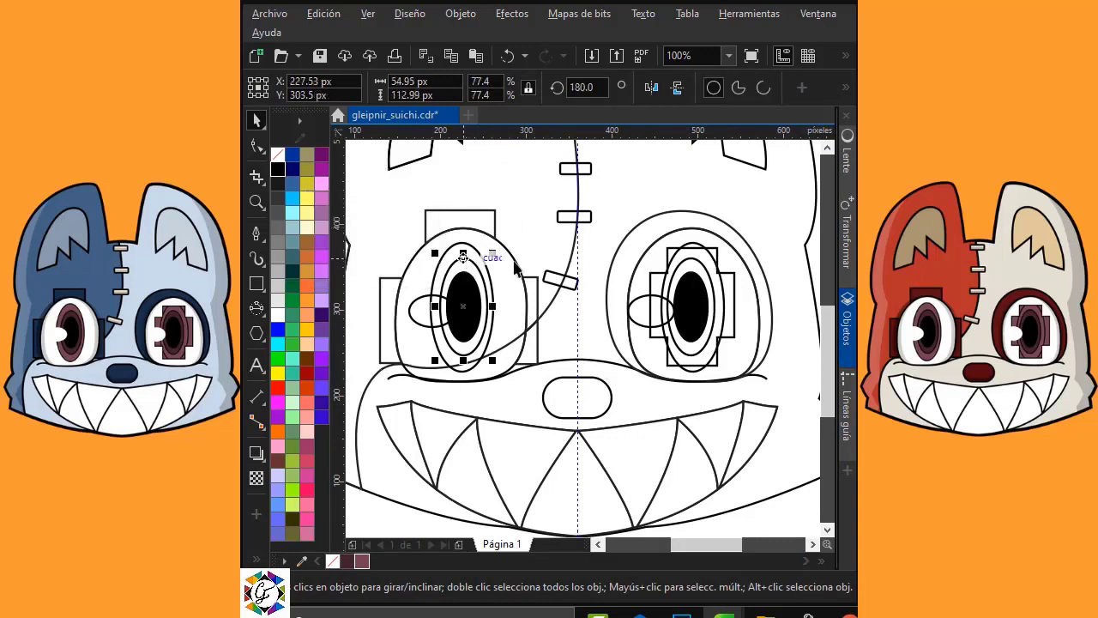
pyautogui.keyDown('shift'); pyautogui.click(691, 271); pyautogui.keyUp('shift')
pyautogui.click(350, 562)
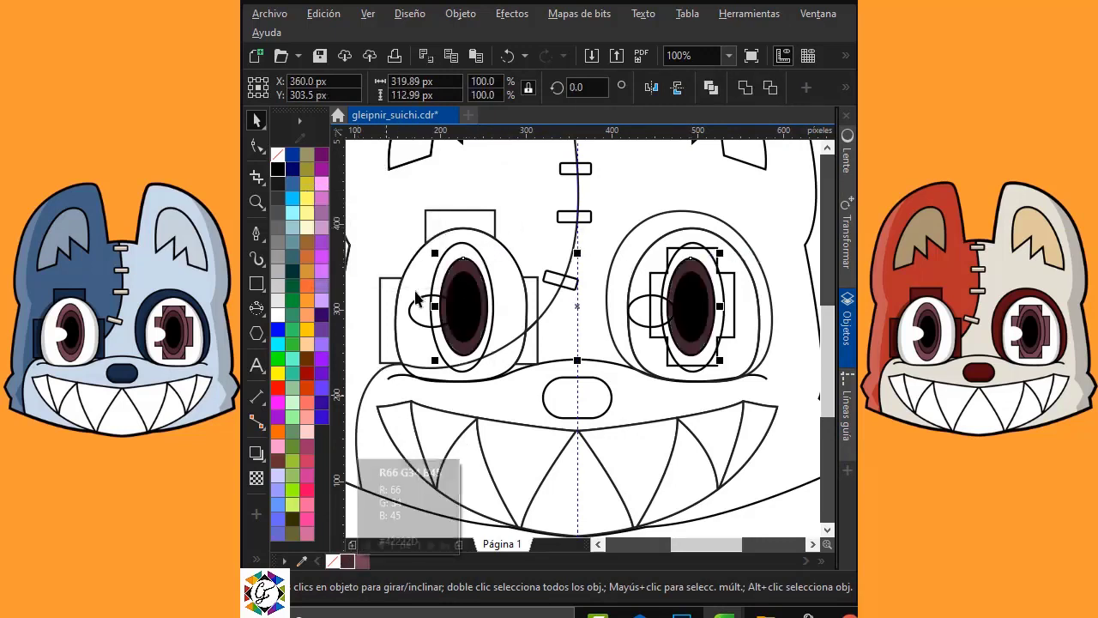
pyautogui.click(464, 244)
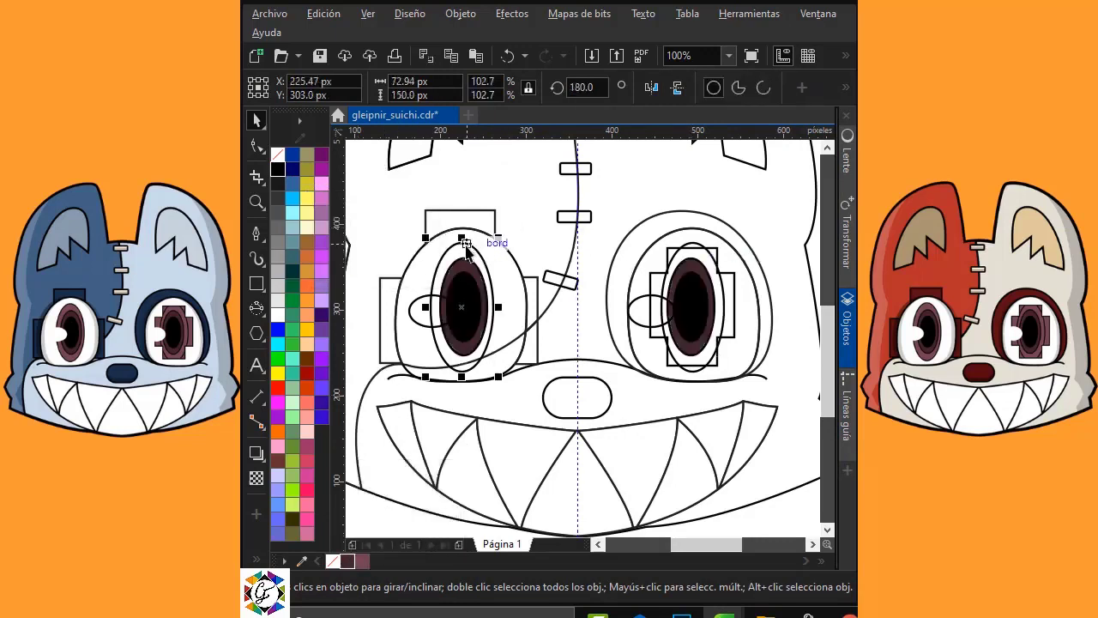
pyautogui.keyDown('shift'); pyautogui.click(667, 291); pyautogui.keyUp('shift')
pyautogui.click(307, 533)
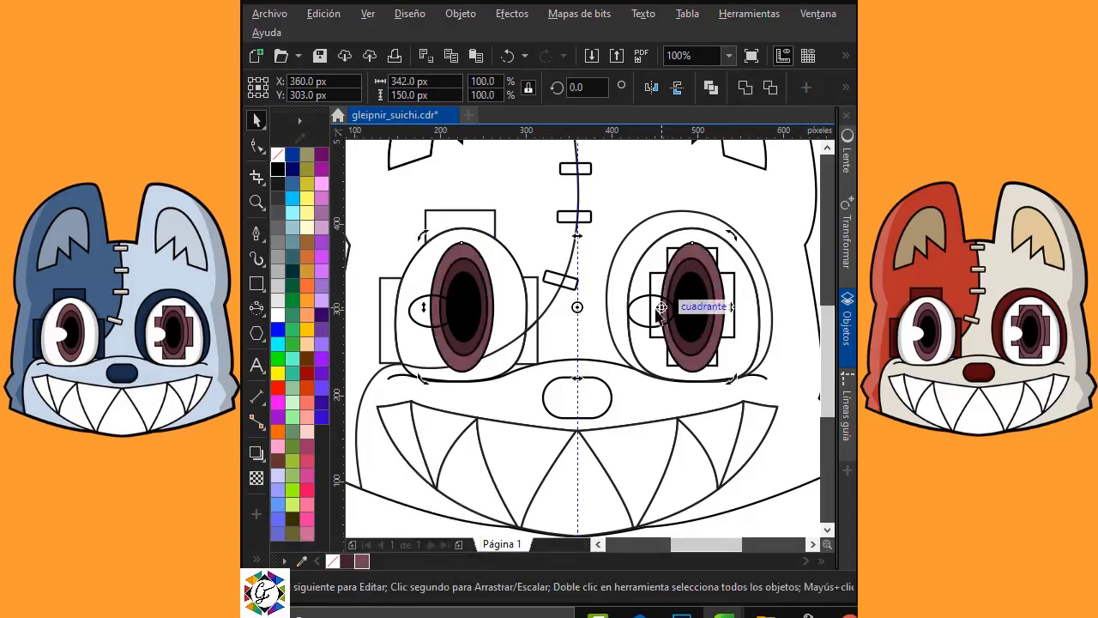
# Fill the highlight ellipses of both eyes with white and remove their outlines.
pyautogui.click(640, 316)
pyautogui.keyDown('shift'); pyautogui.click(418, 320); pyautogui.keyUp('shift')
pyautogui.click(277, 315)
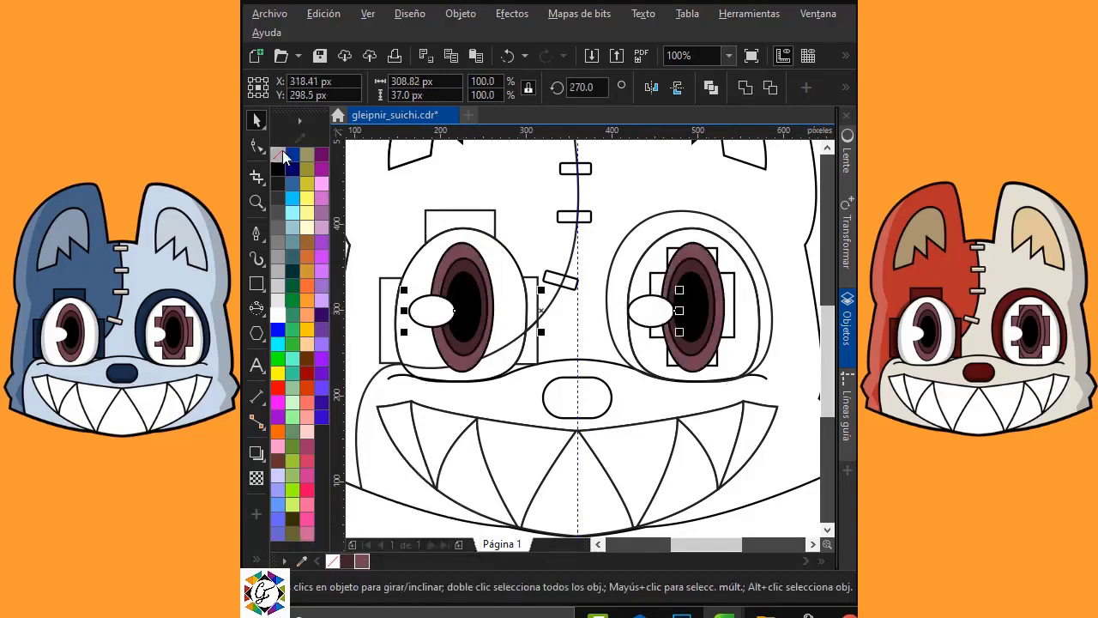
pyautogui.rightClick(278, 158)
# Fill the eye shapes behind the irises with white and the cross around the right pupil with the lighter maroon.
pyautogui.click(485, 235)
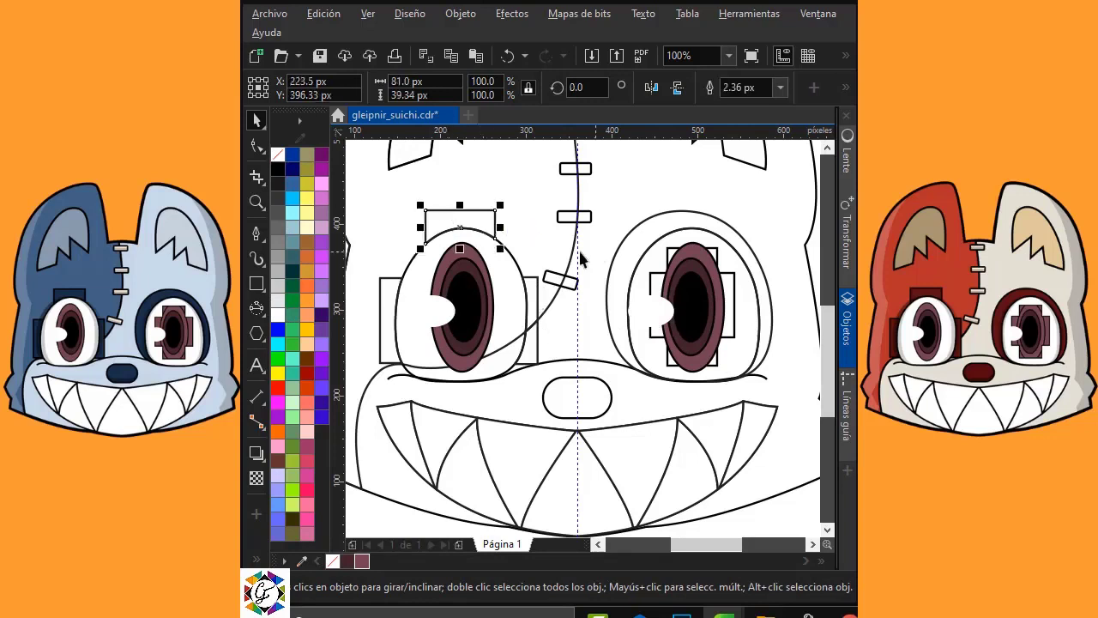
pyautogui.click(504, 269)
pyautogui.keyDown('shift'); pyautogui.click(678, 231); pyautogui.keyUp('shift')
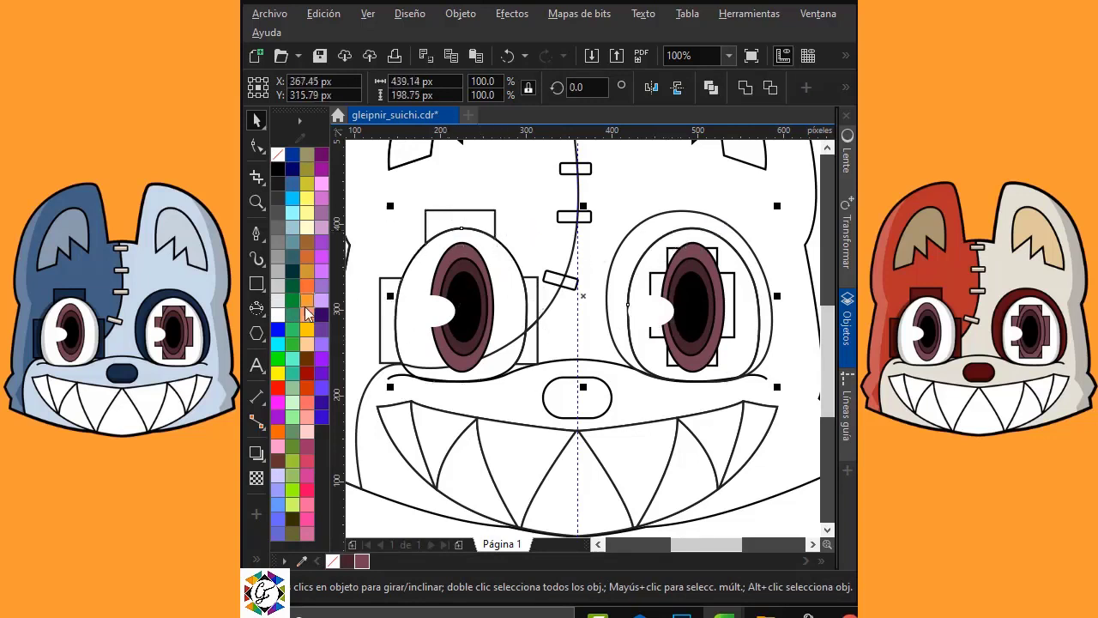
pyautogui.click(730, 292)
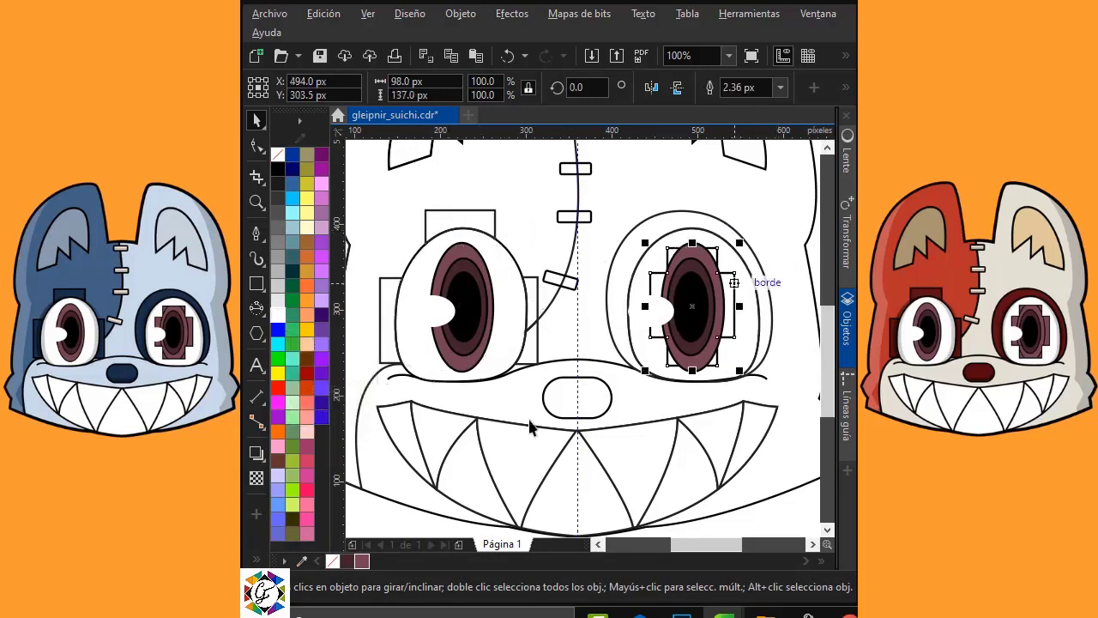
pyautogui.click(361, 561)
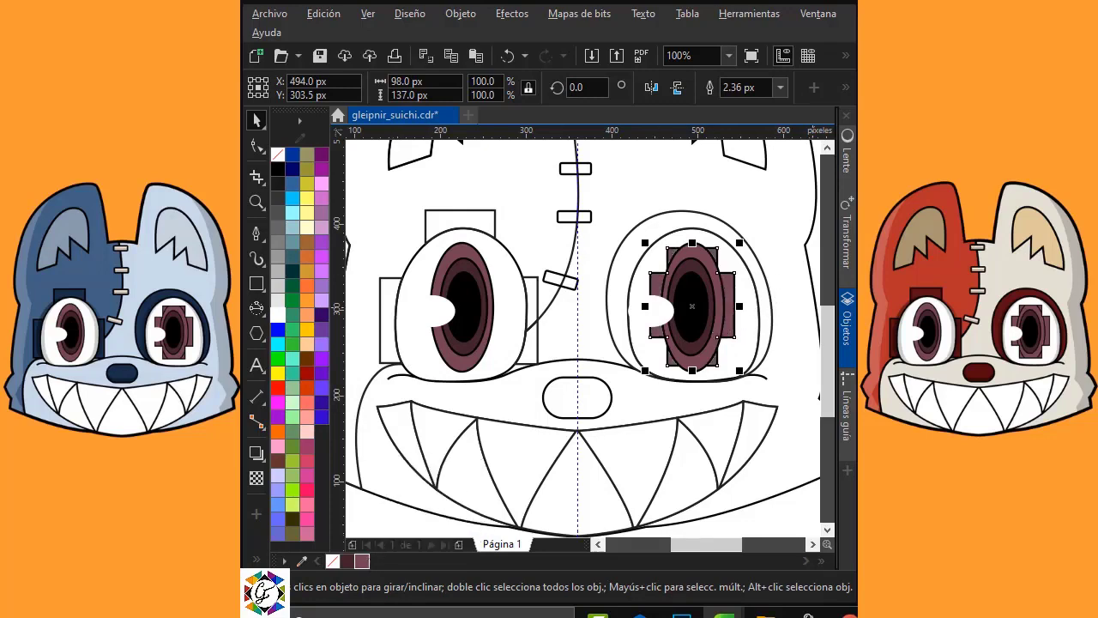
# Place the right eye's outer iris ellipse inside the maroon cross with PowerClip.
pyautogui.scroll(1, 778, 264)
pyautogui.click(664, 316)
pyautogui.rightClick(629, 232)
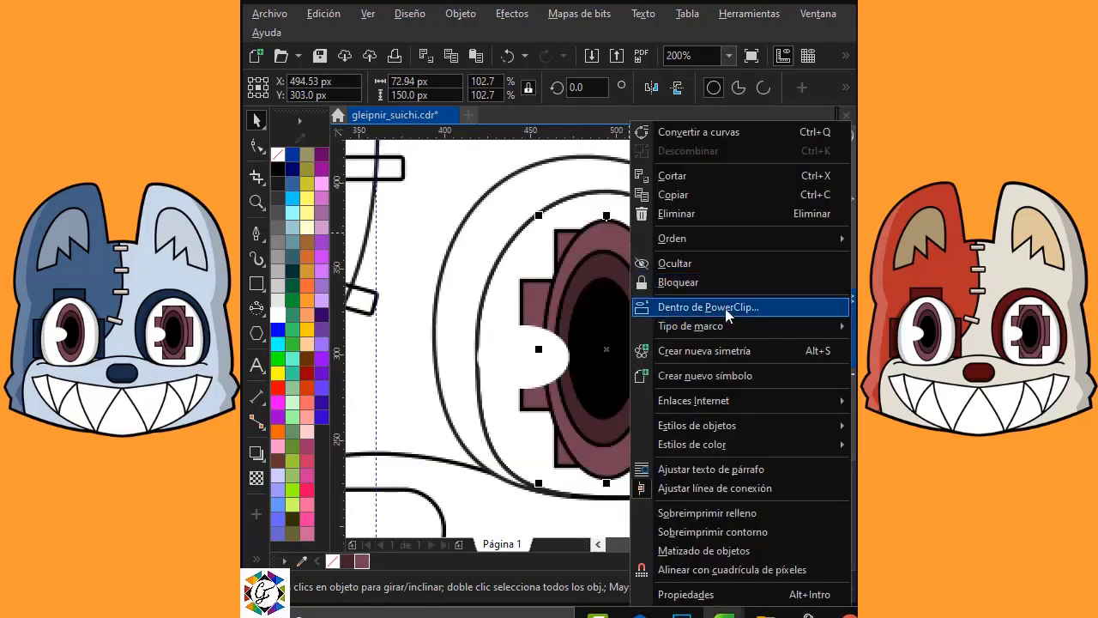
pyautogui.click(726, 307)
pyautogui.click(686, 304)
pyautogui.scroll(-2, 641, 206)
pyautogui.press('Escape')
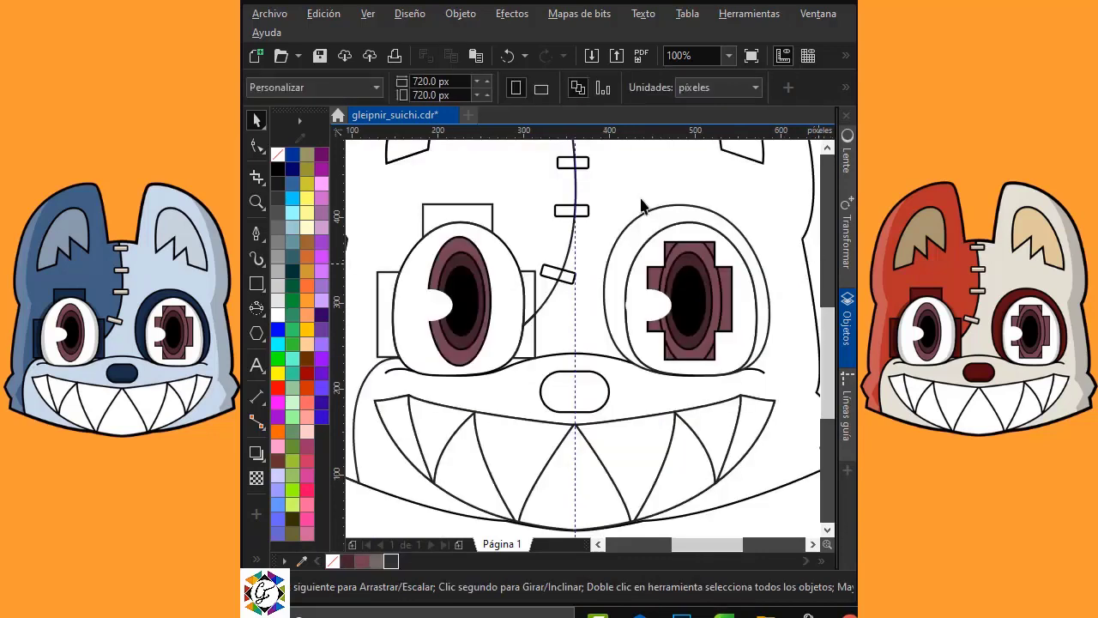
# Fill the ring around the right eye with brownish gray and the three blocks around the left eye with dark slate gray.
pyautogui.click(650, 223)
pyautogui.click(377, 560)
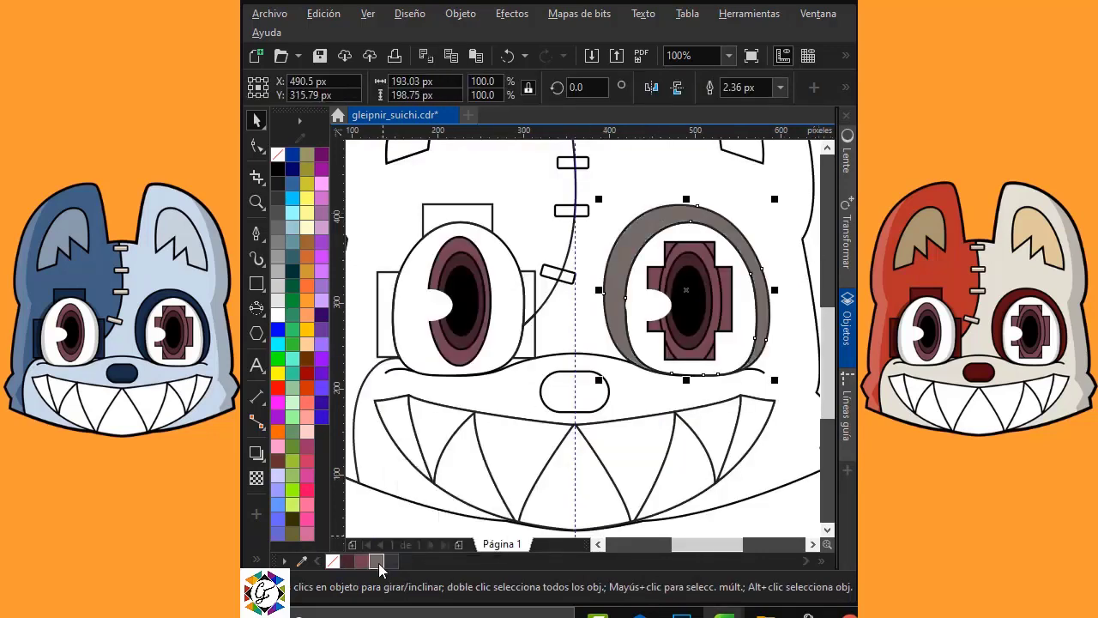
pyautogui.click(439, 209)
pyautogui.click(391, 560)
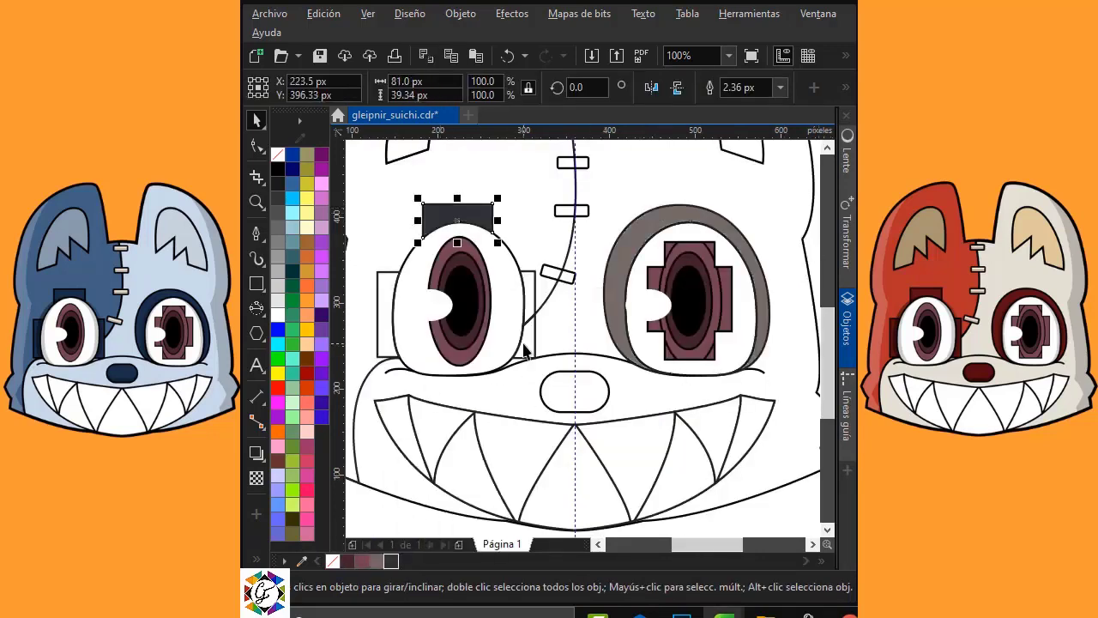
pyautogui.click(534, 336)
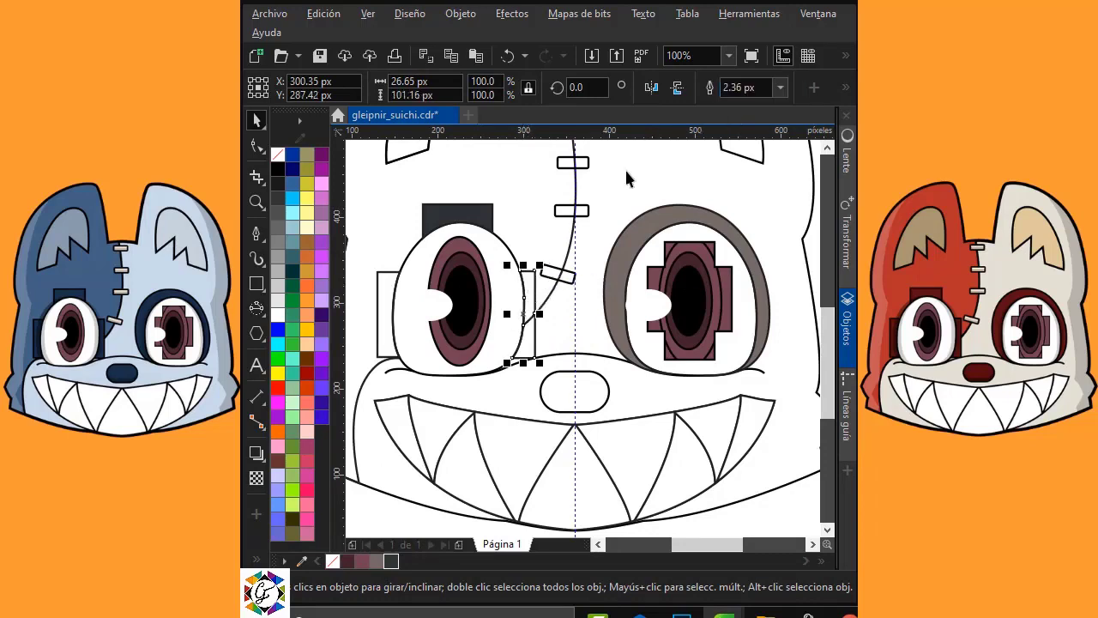
pyautogui.click(391, 560)
pyautogui.click(386, 296)
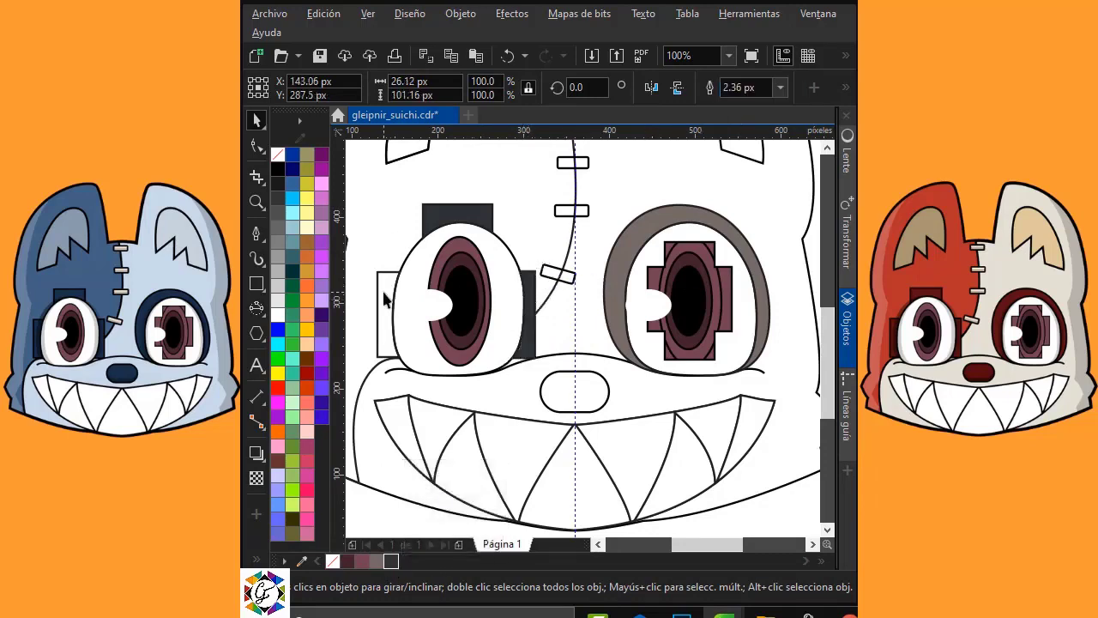
pyautogui.click(391, 560)
# Fill the rounded nose shape with the dark slate gray from the document colours.
pyautogui.scroll(-2, 581, 449)
pyautogui.click(583, 426)
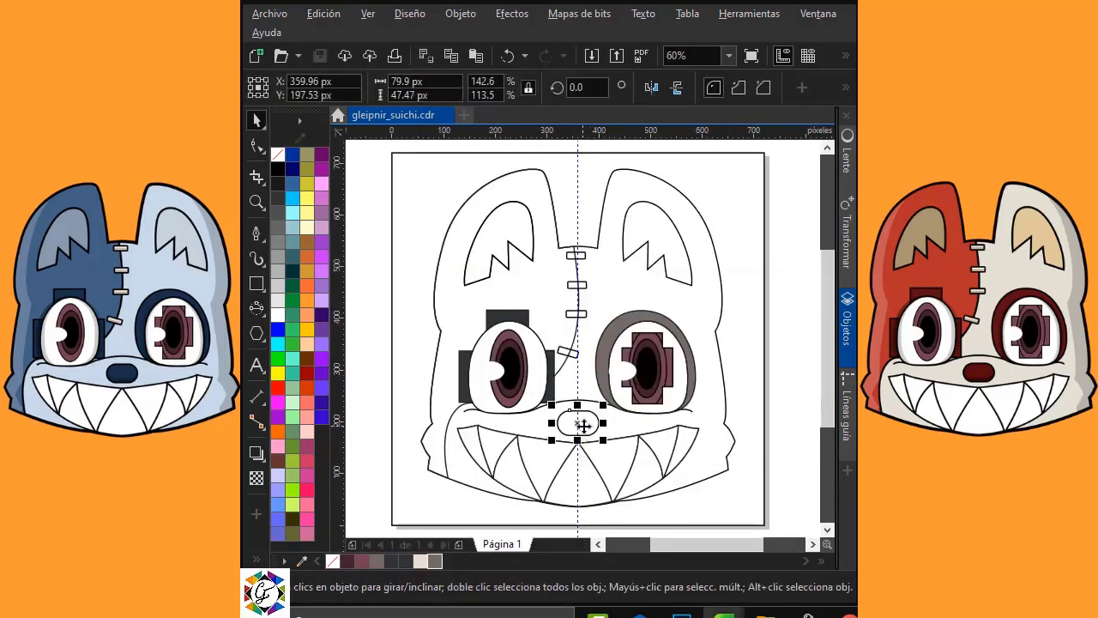
pyautogui.click(406, 562)
# Fill the head shape with beige #ECE0D0 and the patch over its left side with brownish gray.
pyautogui.click(689, 319)
pyautogui.click(421, 562)
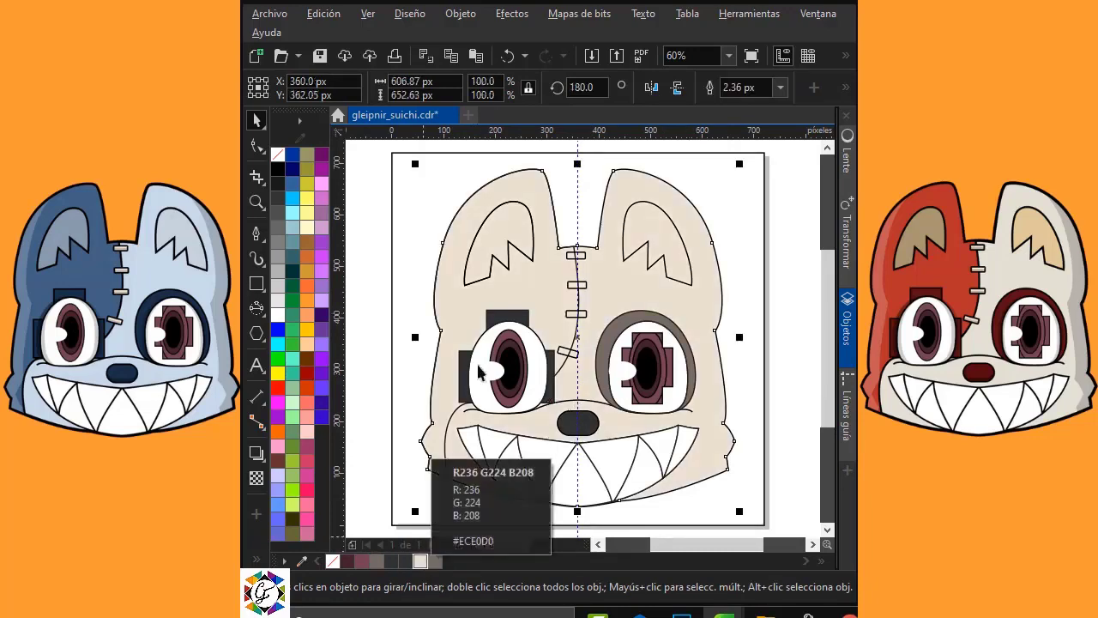
pyautogui.click(459, 326)
pyautogui.click(436, 562)
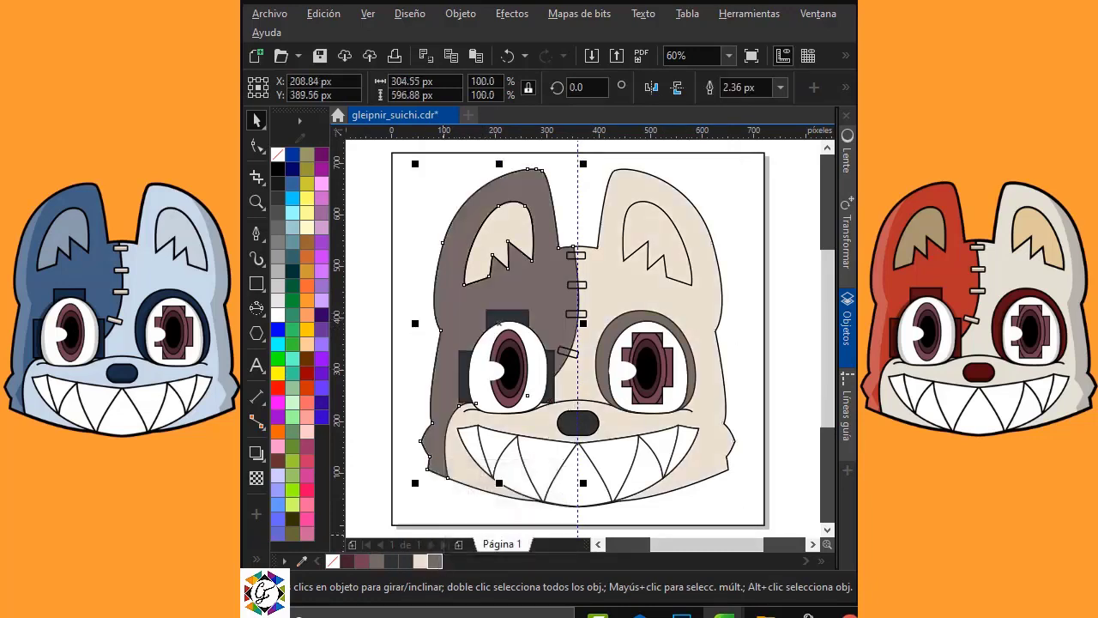
# Fill the right inner ear with taupe and the left inner ear with dark brown.
pyautogui.click(640, 220)
pyautogui.click(451, 561)
pyautogui.click(490, 247)
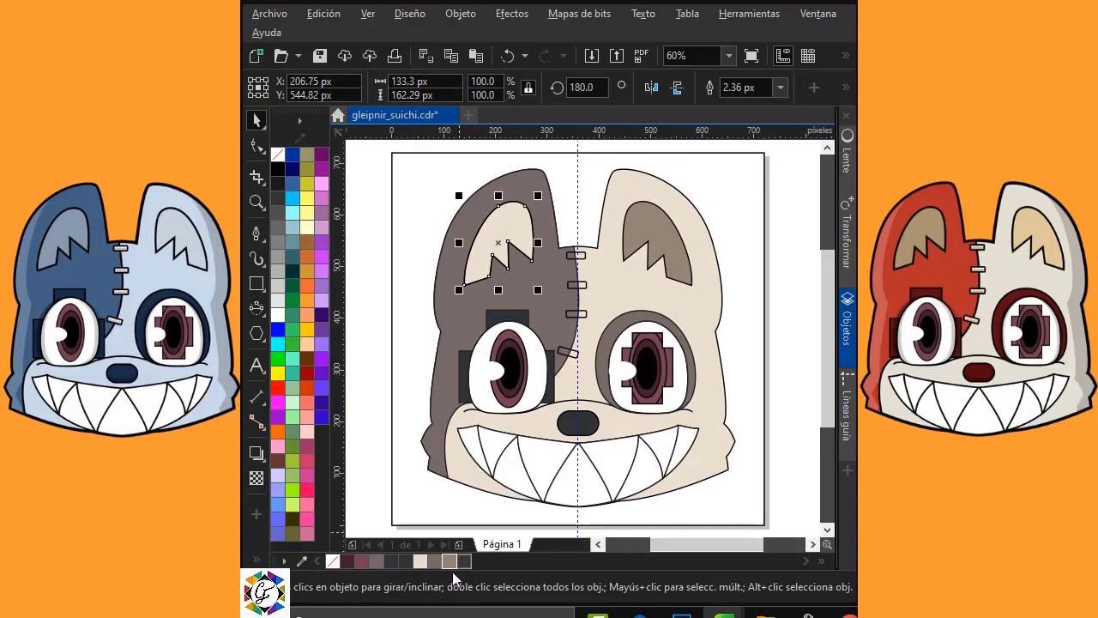
pyautogui.click(464, 561)
# Fill the four stitches along the forehead seam with the light beige.
pyautogui.click(575, 255)
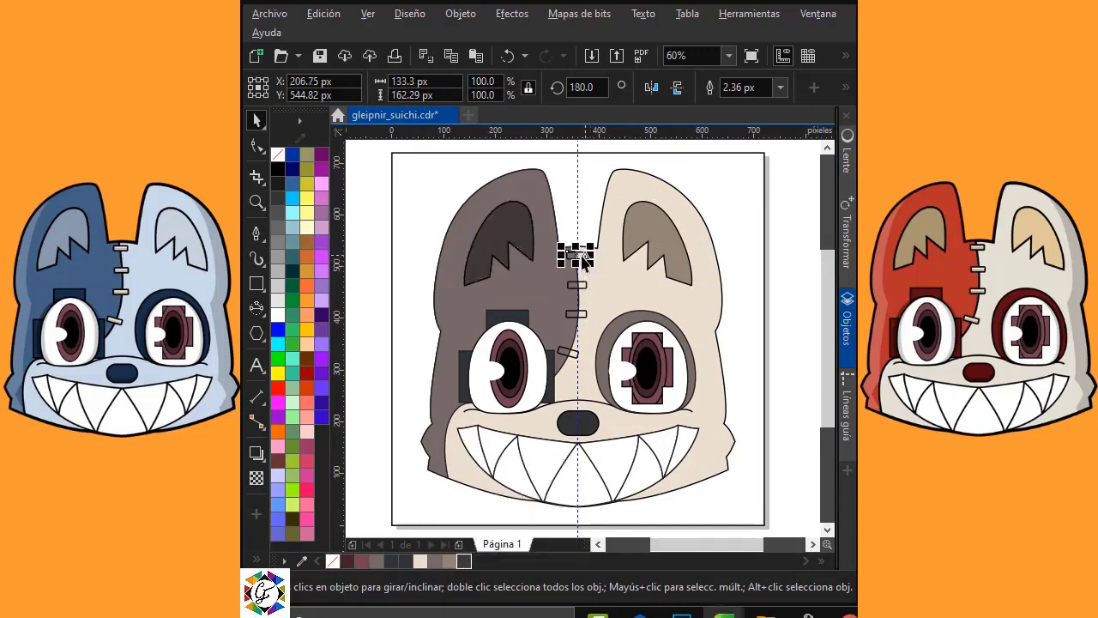
pyautogui.keyDown('shift'); pyautogui.click(577, 284); pyautogui.keyUp('shift')
pyautogui.keyDown('shift'); pyautogui.click(576, 314); pyautogui.keyUp('shift')
pyautogui.keyDown('shift'); pyautogui.click(569, 353); pyautogui.keyUp('shift')
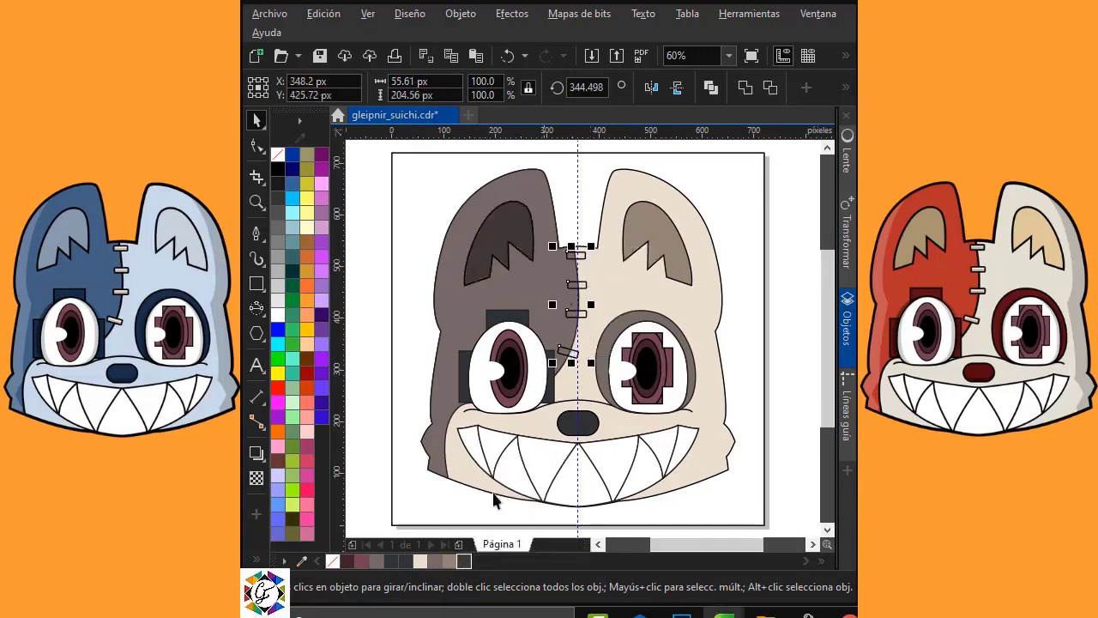
# Set the head shape's outline width to 8.0 px and give the brownish gray left patch a thicker outline.
pyautogui.click(645, 178)
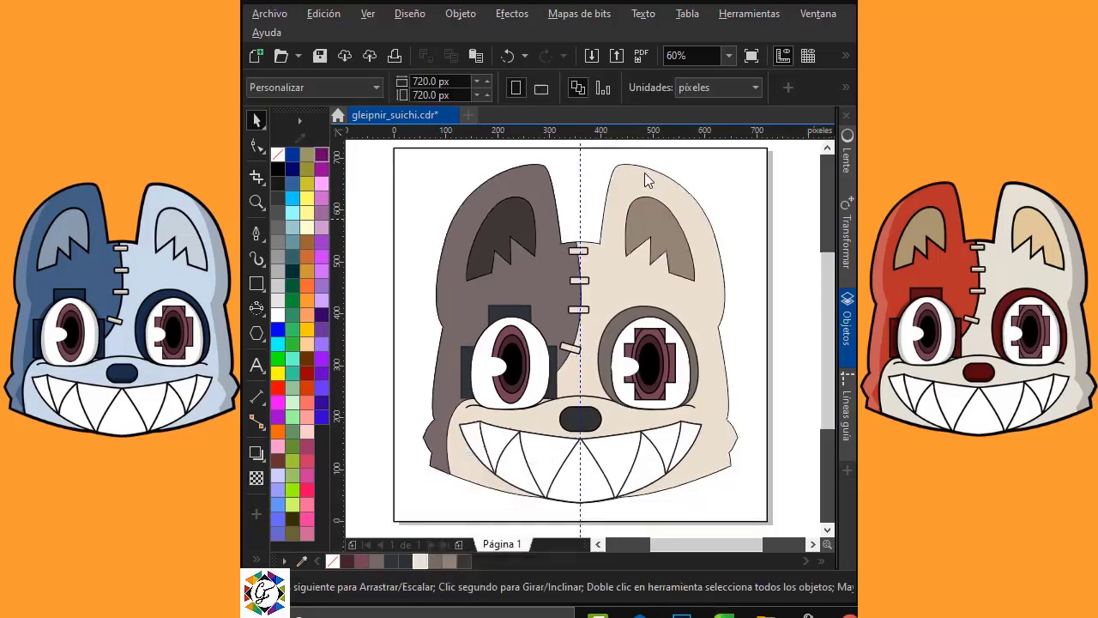
pyautogui.click(779, 88)
pyautogui.click(742, 192)
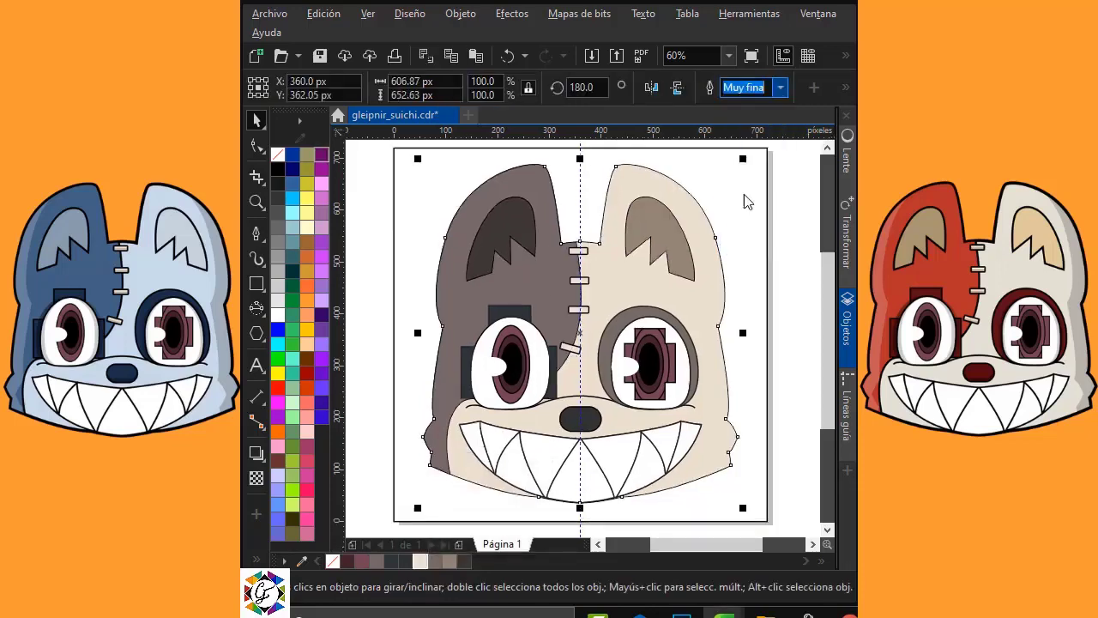
pyautogui.click(766, 183)
pyautogui.click(530, 180)
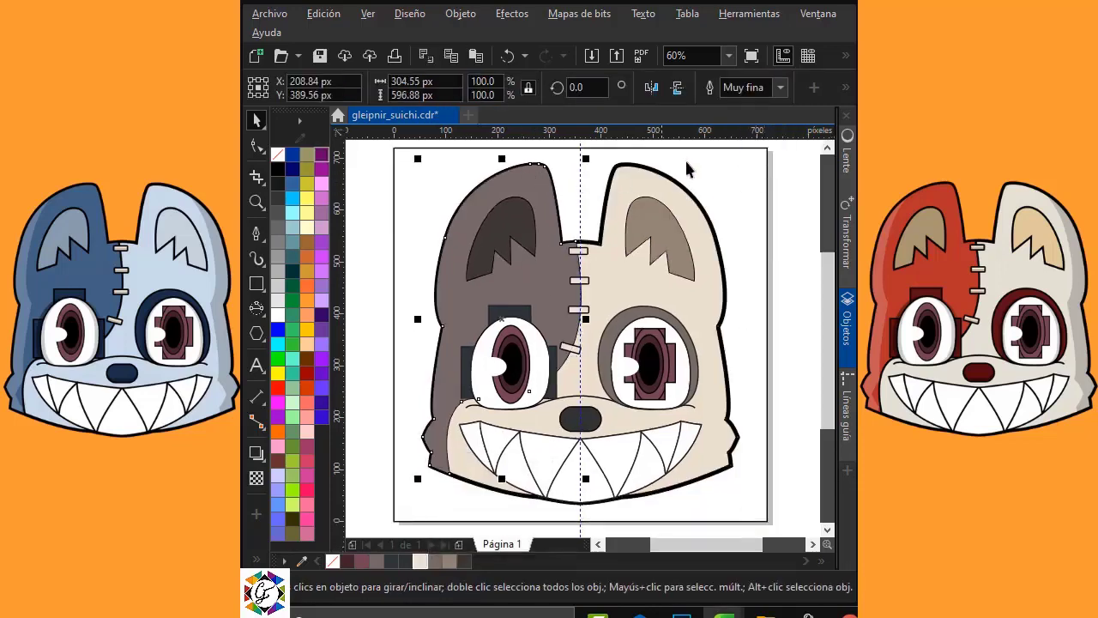
pyautogui.click(779, 87)
pyautogui.click(735, 169)
pyautogui.click(743, 181)
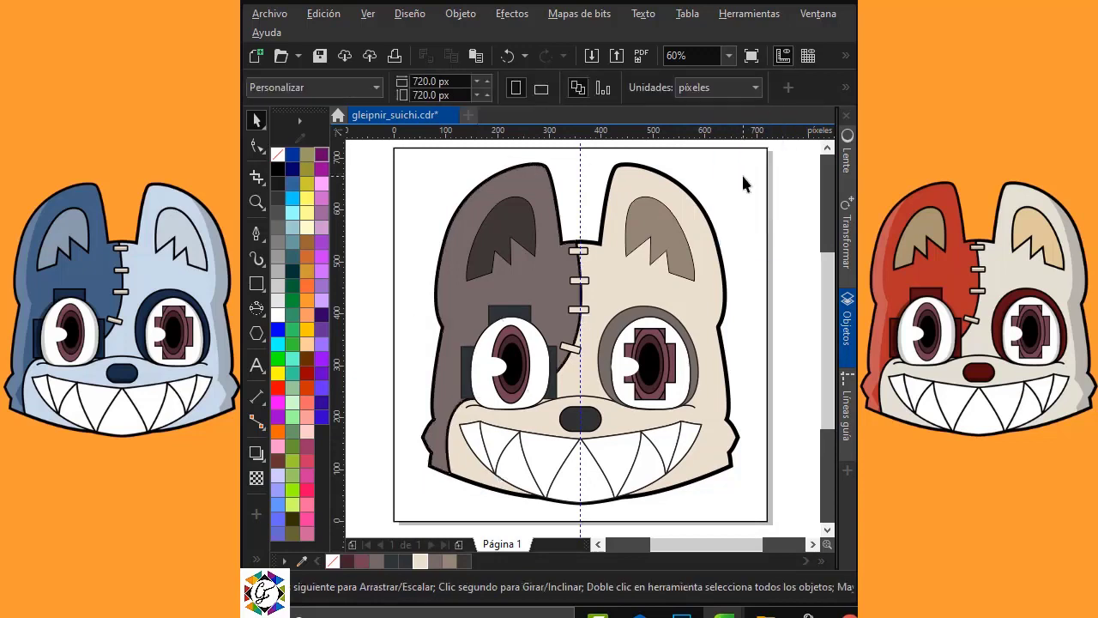
# Set the outline width of both inner ears to 5.0 px and of the four stitches to 4.0 px.
pyautogui.click(637, 221)
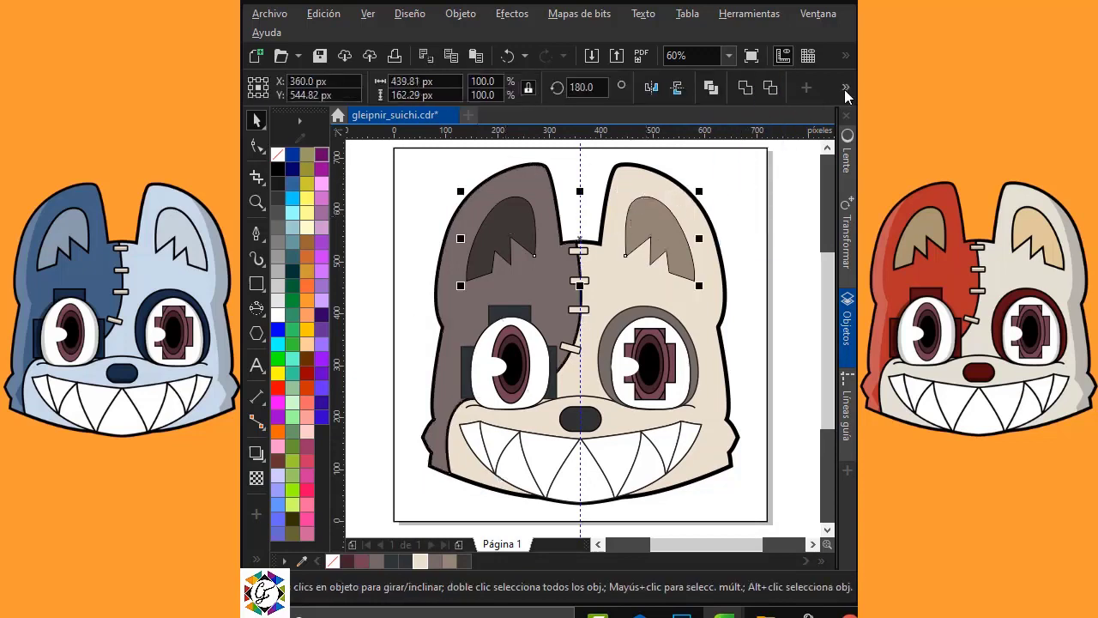
pyautogui.click(629, 121)
pyautogui.click(601, 215)
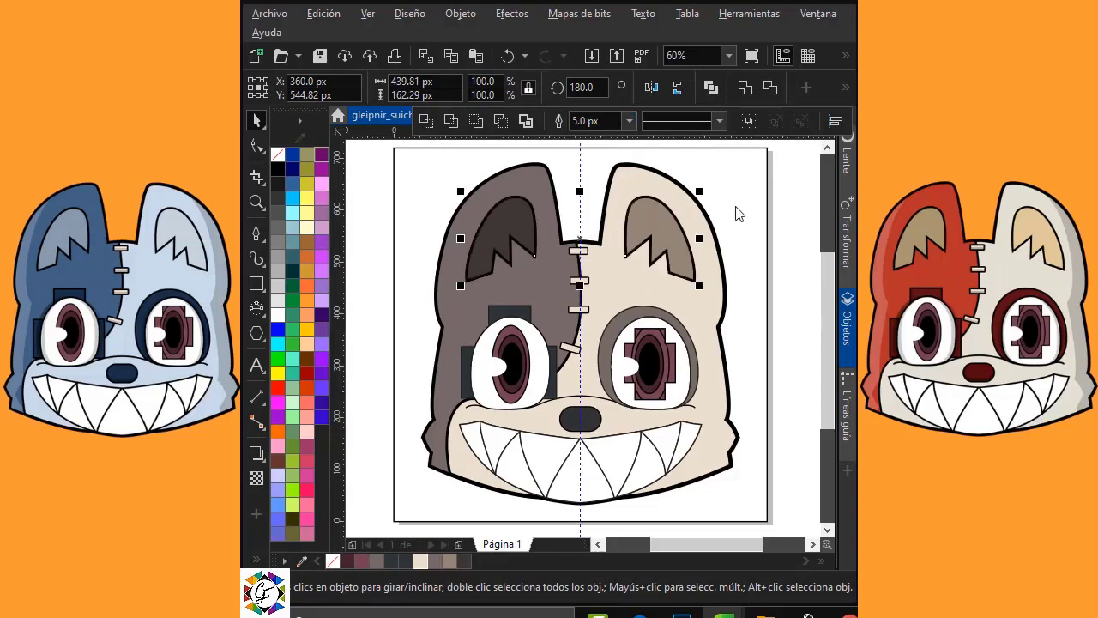
pyautogui.click(576, 255)
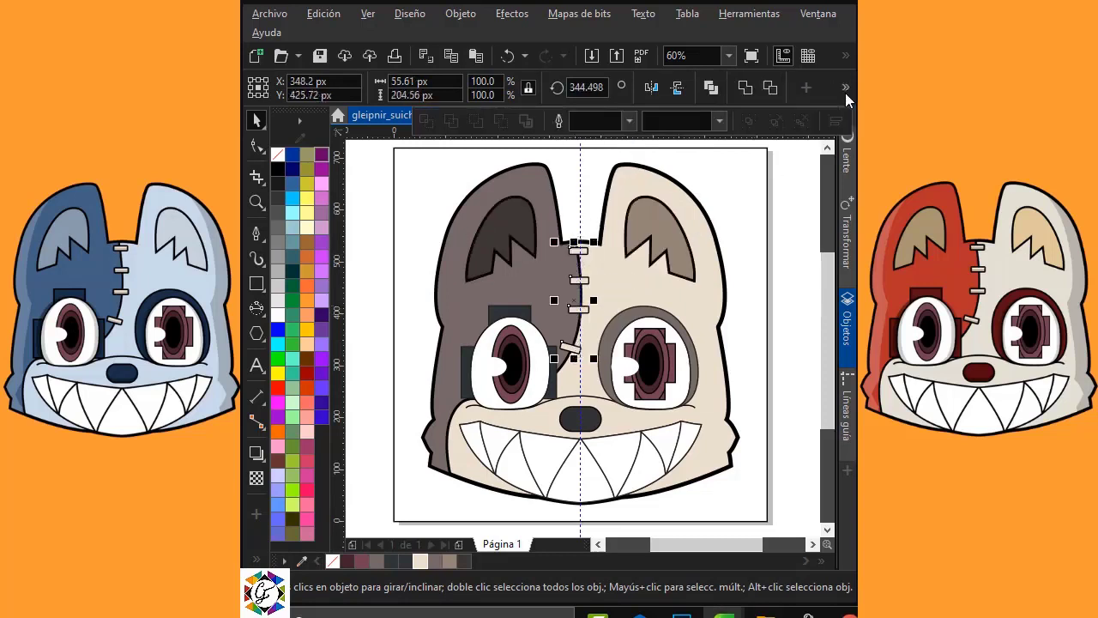
pyautogui.click(629, 121)
pyautogui.click(585, 203)
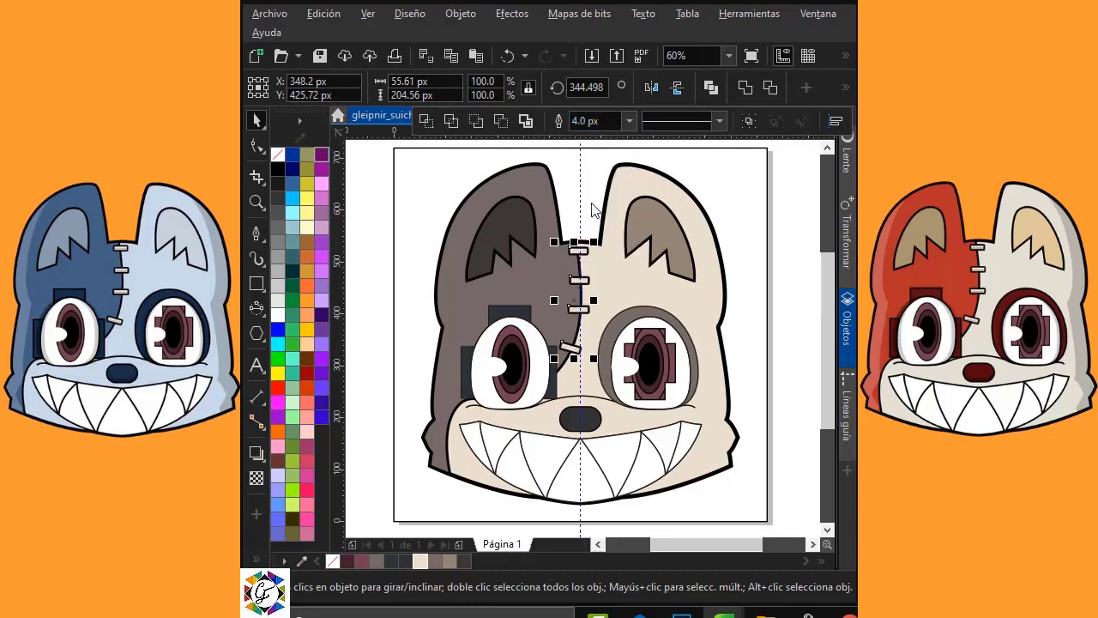
pyautogui.hotkey('ctrl', 'z')
# Set the outline width of the ring around the right eye and the three blocks around the left eye to 4.0 px.
pyautogui.click(633, 310)
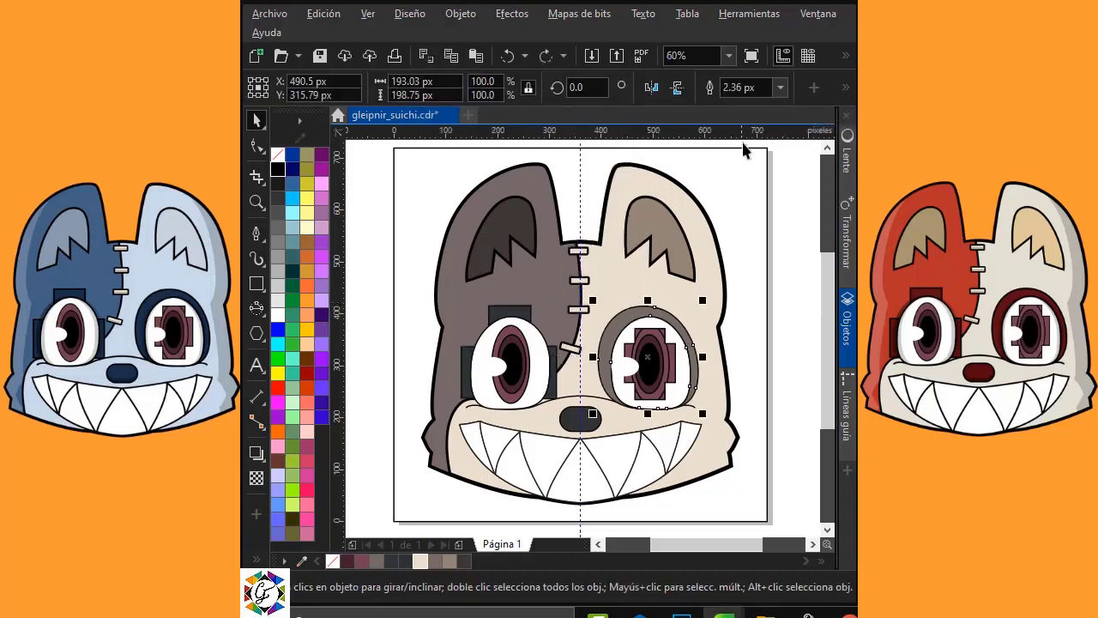
pyautogui.click(780, 87)
pyautogui.click(737, 171)
pyautogui.click(505, 313)
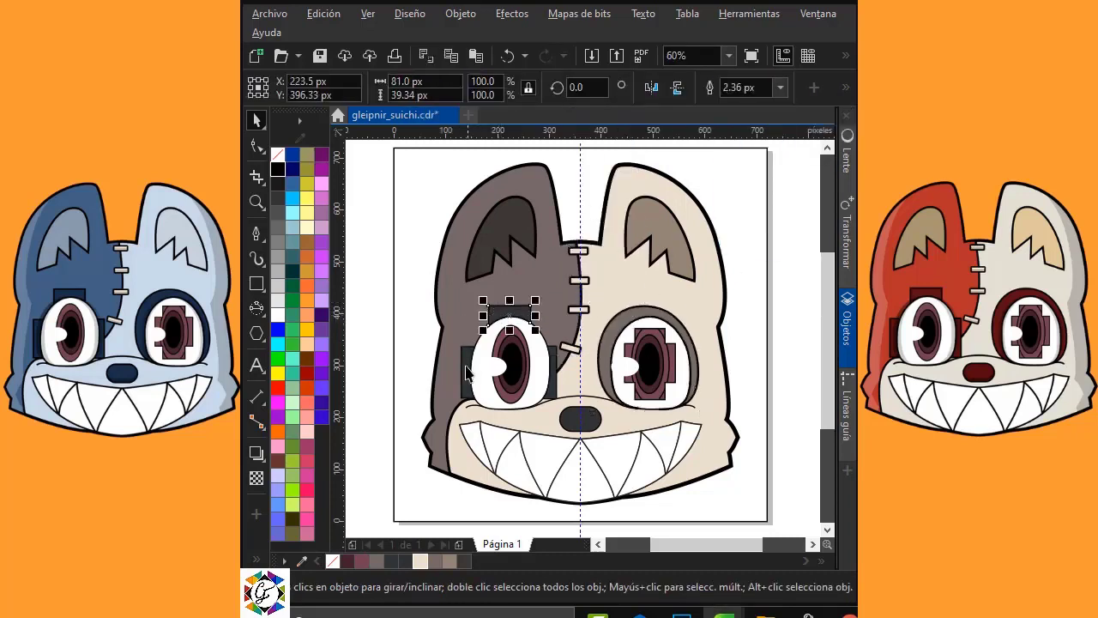
pyautogui.keyDown('shift'); pyautogui.click(466, 363); pyautogui.keyUp('shift')
pyautogui.keyDown('shift'); pyautogui.click(560, 372); pyautogui.keyUp('shift')
pyautogui.click(845, 88)
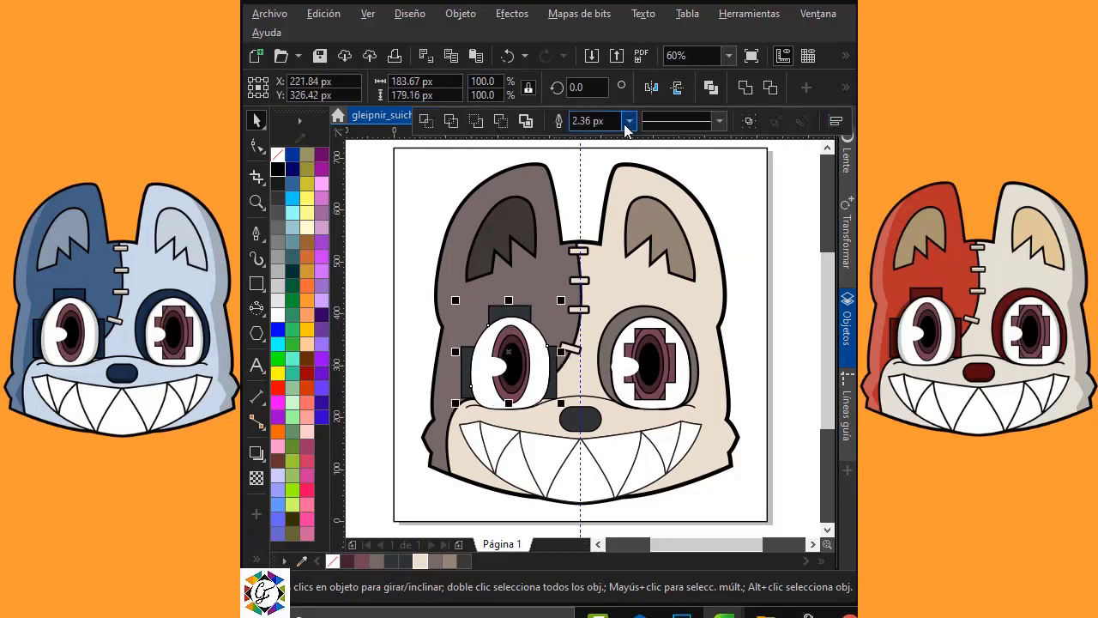
pyautogui.click(627, 116)
pyautogui.click(601, 201)
pyautogui.press('Escape')
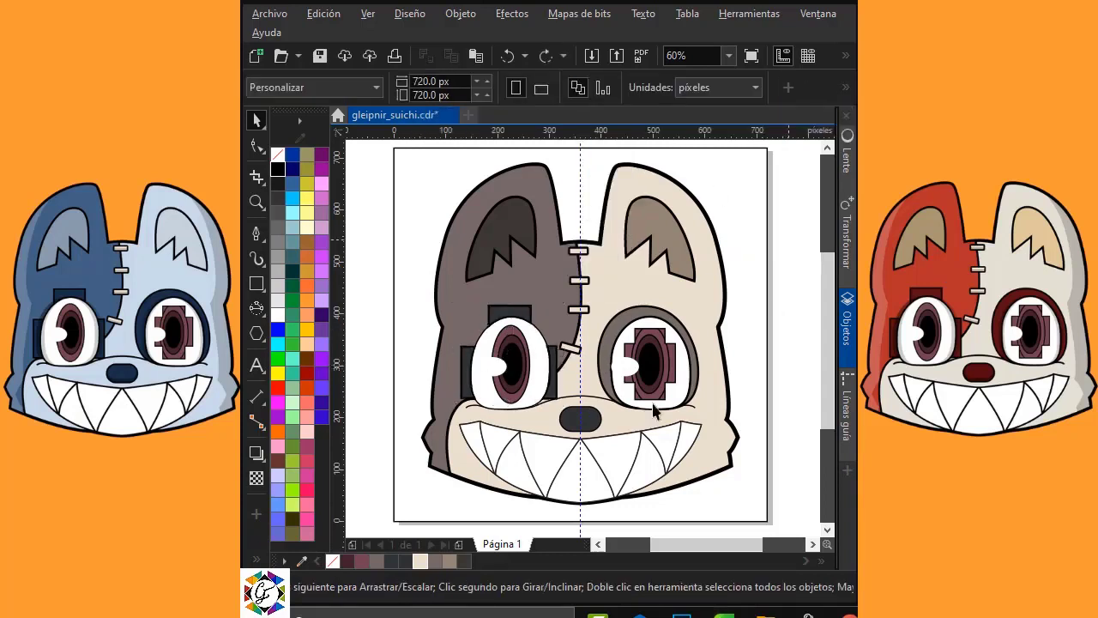
# Set the outline width of the white shapes of both eyes to 4.0 px.
pyautogui.click(536, 341)
pyautogui.click(758, 83)
pyautogui.click(747, 172)
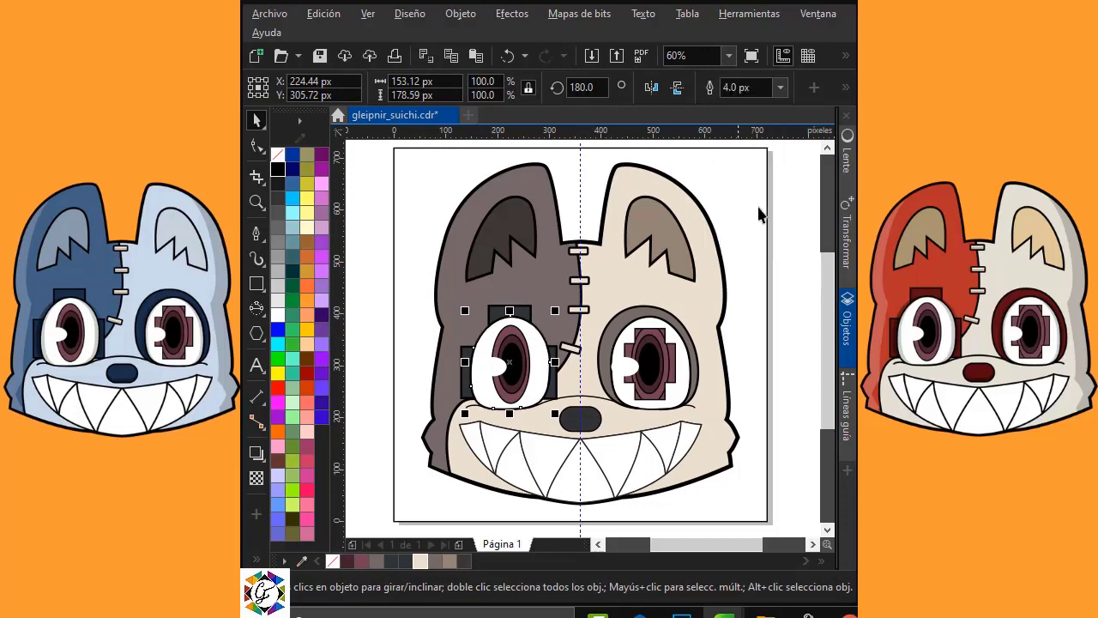
pyautogui.press('Escape')
pyautogui.click(693, 388)
pyautogui.click(780, 91)
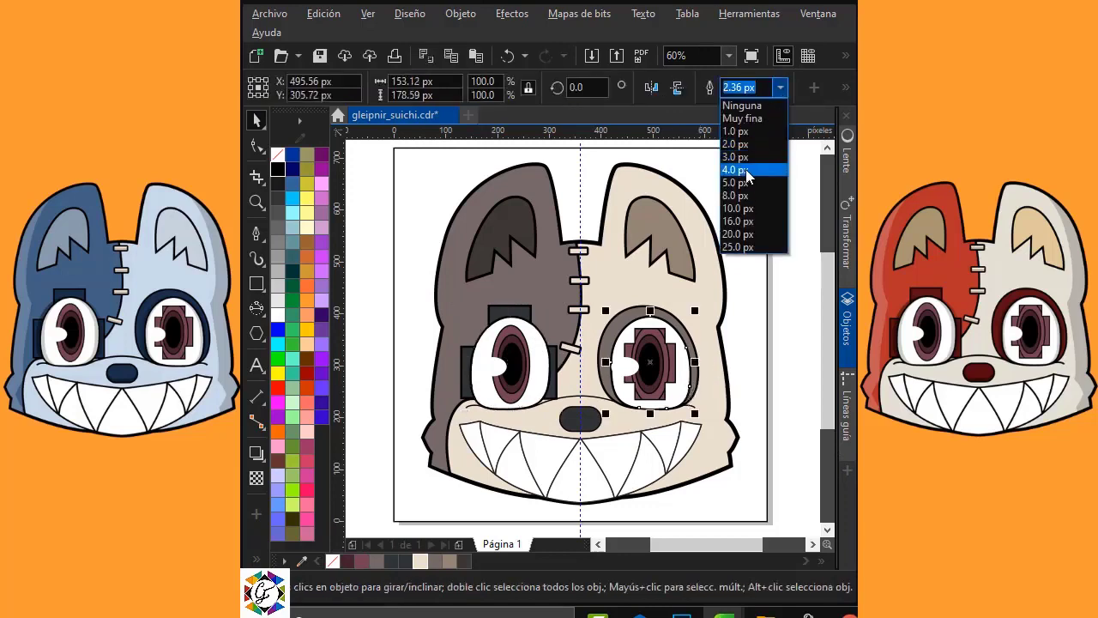
pyautogui.click(742, 162)
pyautogui.press('Escape')
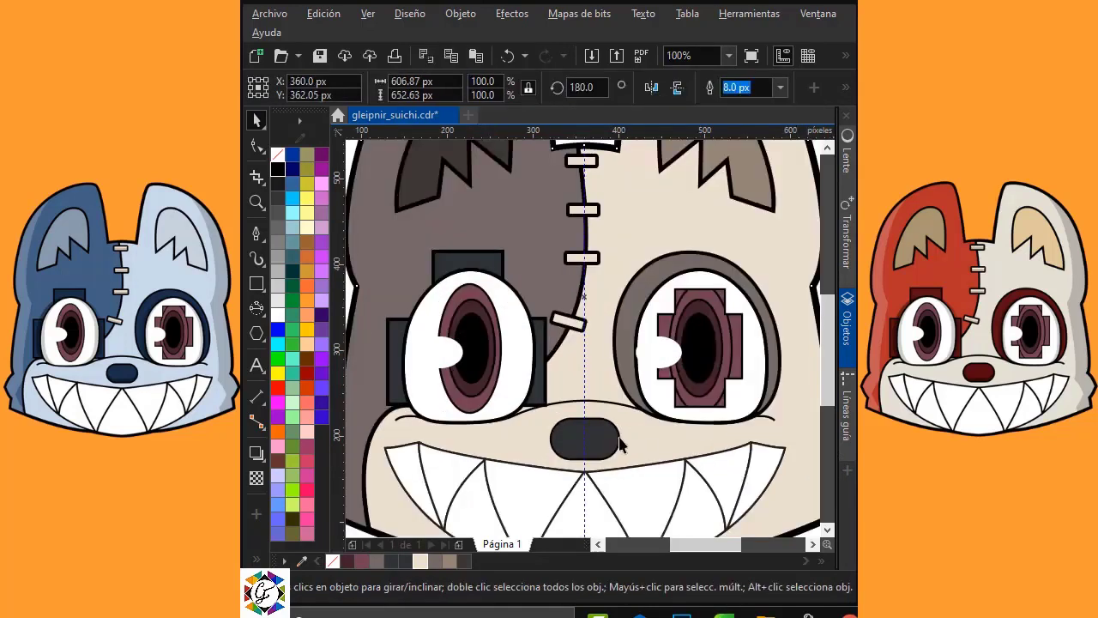
# Set the outline width of the nose and the curved muzzle line above it to 4.0 px.
pyautogui.click(593, 430)
pyautogui.click(592, 400)
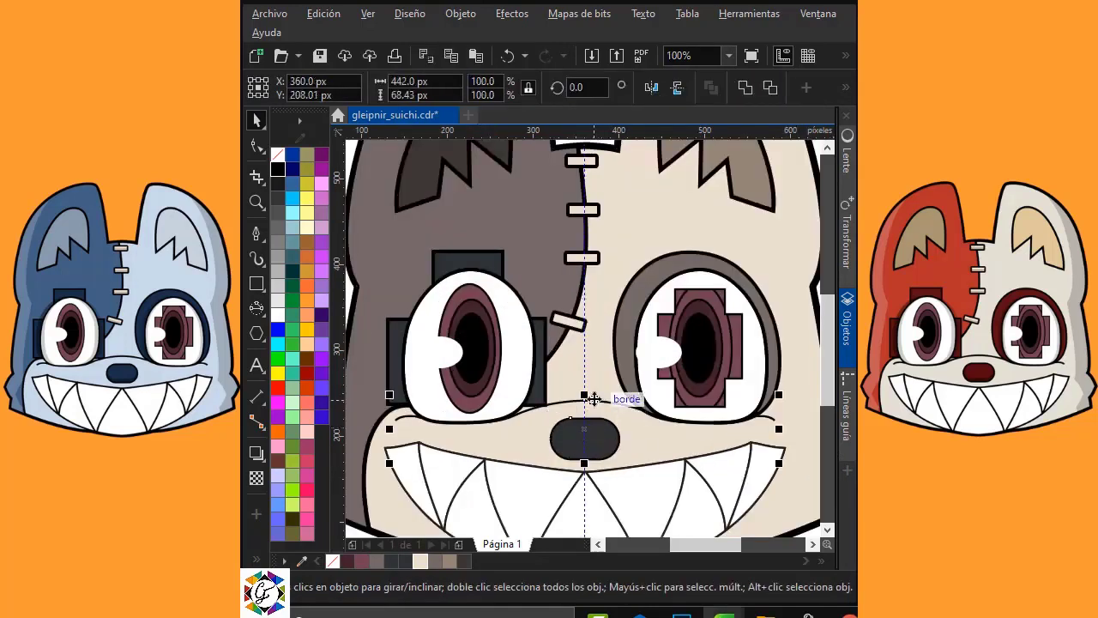
pyautogui.click(846, 88)
pyautogui.click(629, 121)
pyautogui.click(602, 198)
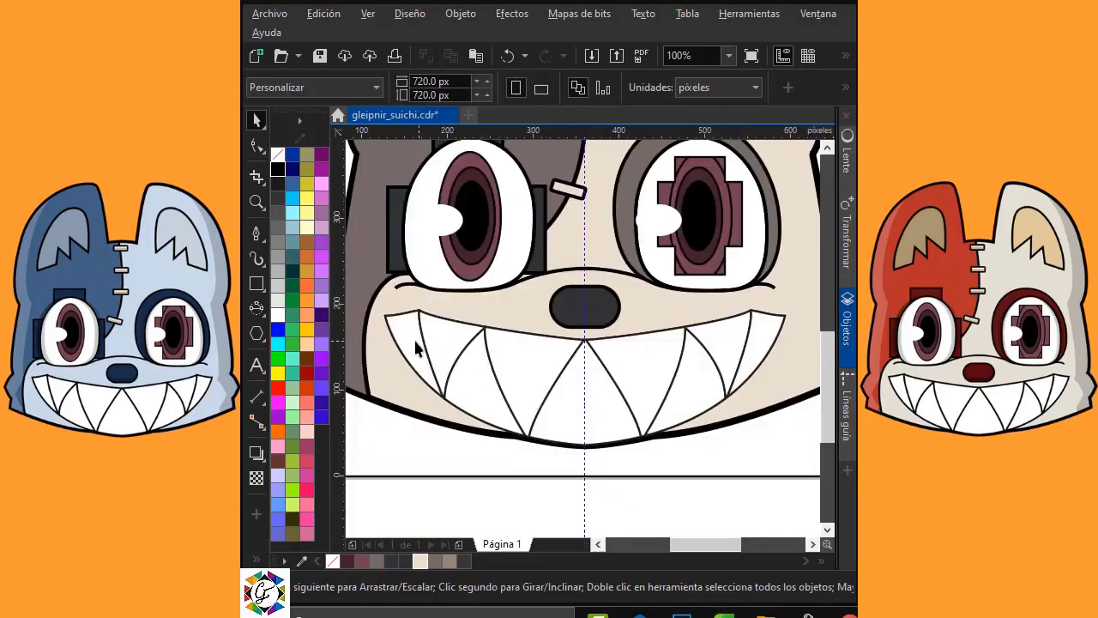
# Select all the teeth shapes in the mouth and give them a black outline 4.0 px wide.
pyautogui.click(410, 336)
pyautogui.keyDown('shift'); pyautogui.click(448, 330); pyautogui.keyUp('shift')
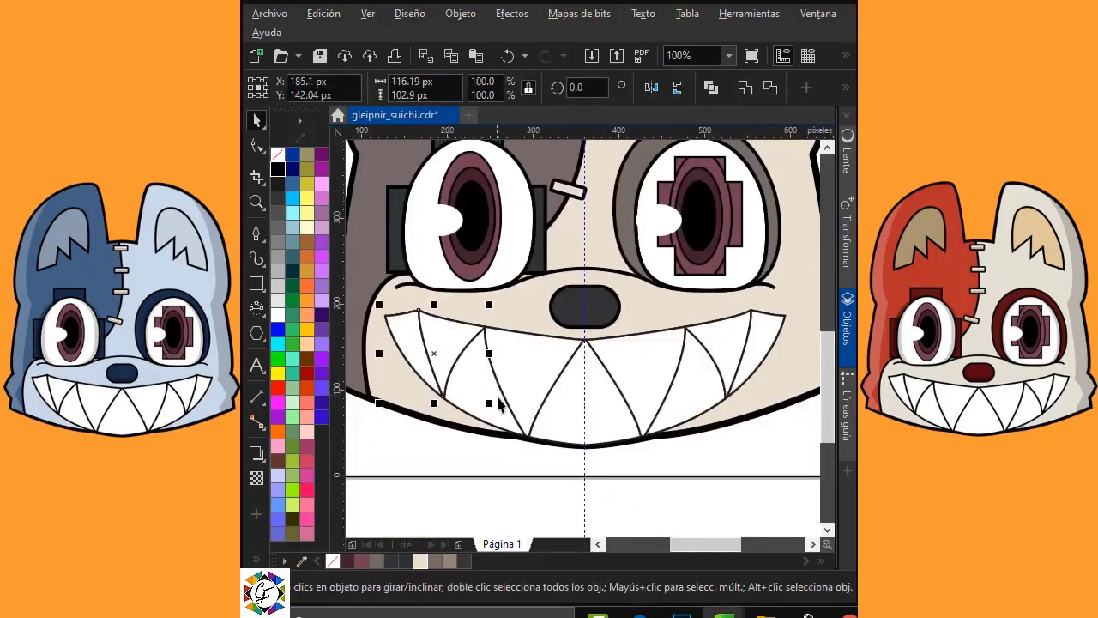
pyautogui.keyDown('shift'); pyautogui.click(511, 415); pyautogui.keyUp('shift')
pyautogui.keyDown('shift'); pyautogui.click(554, 360); pyautogui.keyUp('shift')
pyautogui.keyDown('shift'); pyautogui.click(623, 405); pyautogui.keyUp('shift')
pyautogui.keyDown('shift'); pyautogui.click(667, 348); pyautogui.keyUp('shift')
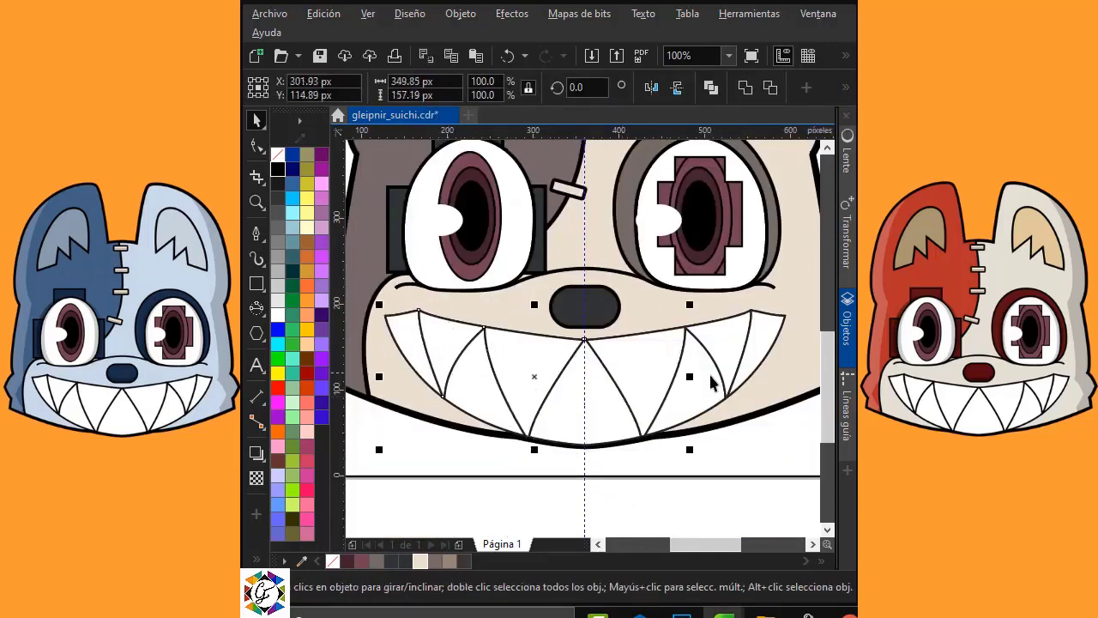
pyautogui.keyDown('shift'); pyautogui.click(708, 376); pyautogui.keyUp('shift')
pyautogui.keyDown('shift'); pyautogui.click(763, 339); pyautogui.keyUp('shift')
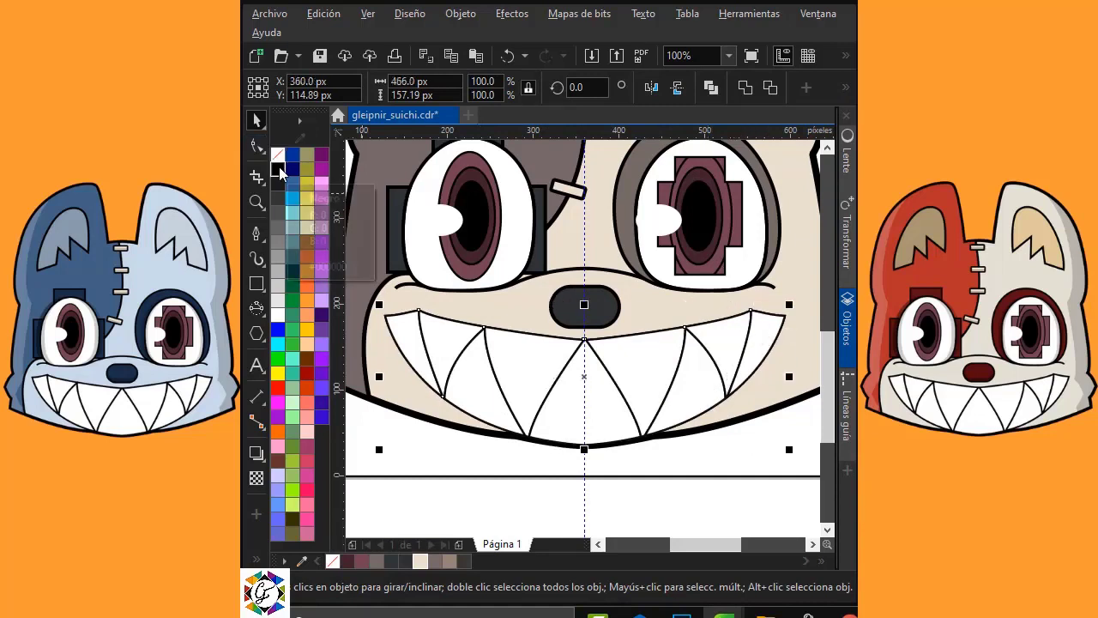
pyautogui.click(845, 89)
pyautogui.click(632, 121)
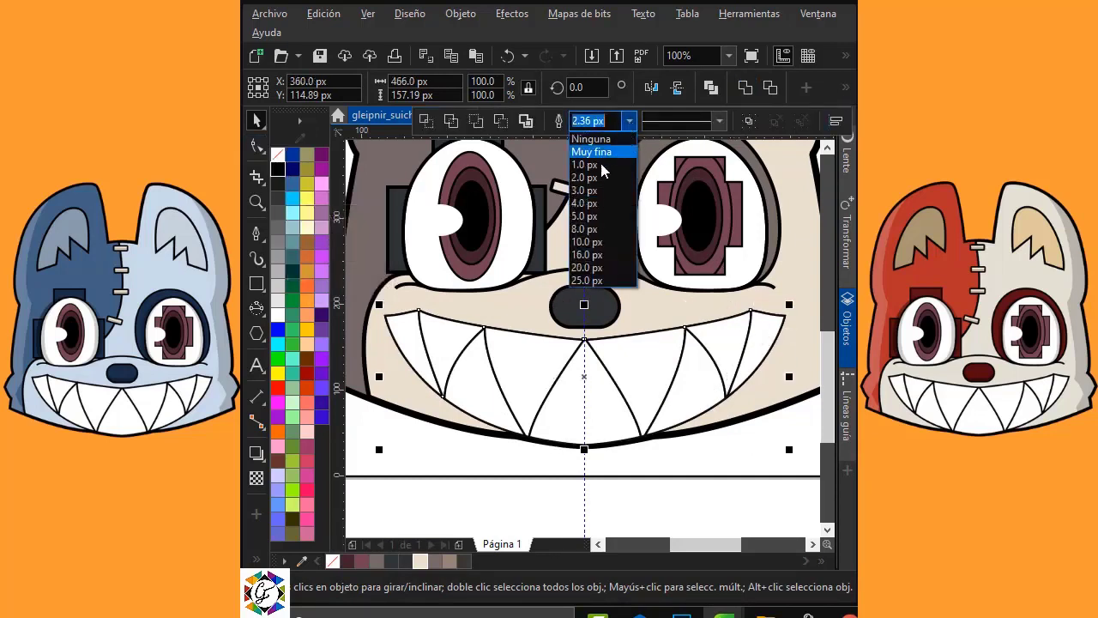
pyautogui.click(596, 174)
pyautogui.click(632, 121)
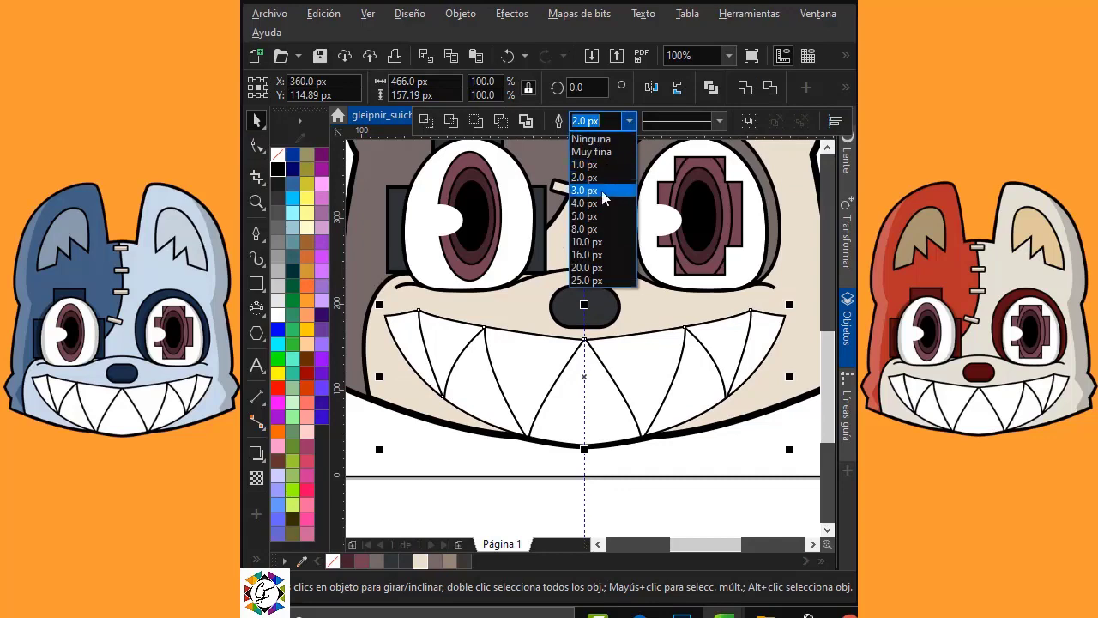
pyautogui.click(603, 205)
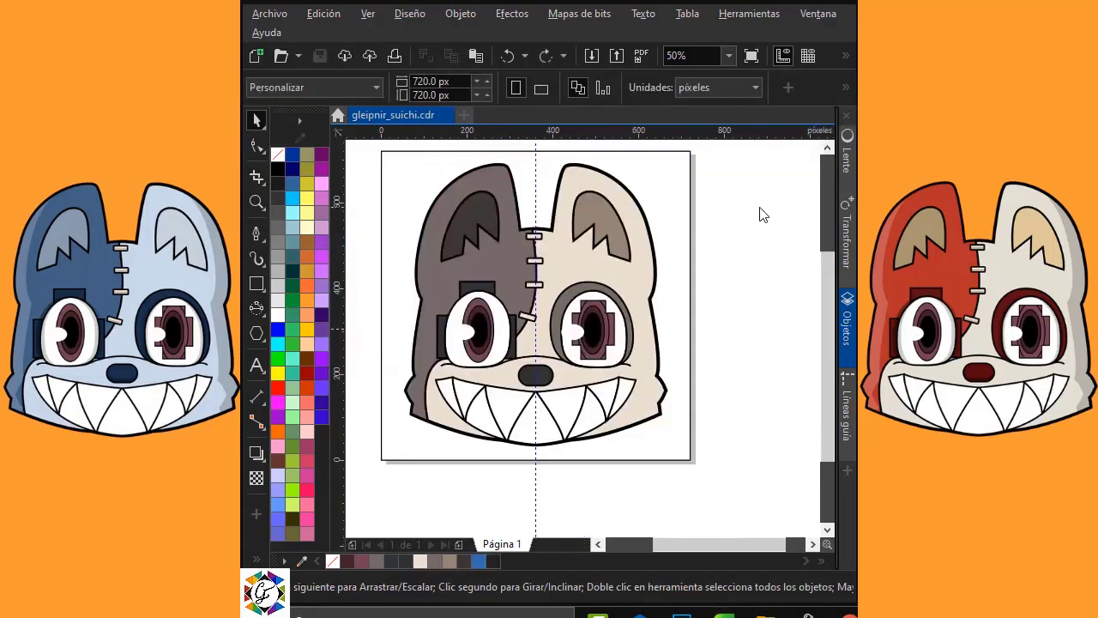
# Make an unfilled copy of the head shape scaled to 111%, offset left so its right edge runs inside the head's right side.
pyautogui.moveTo(652, 259); pyautogui.dragTo(635, 266)
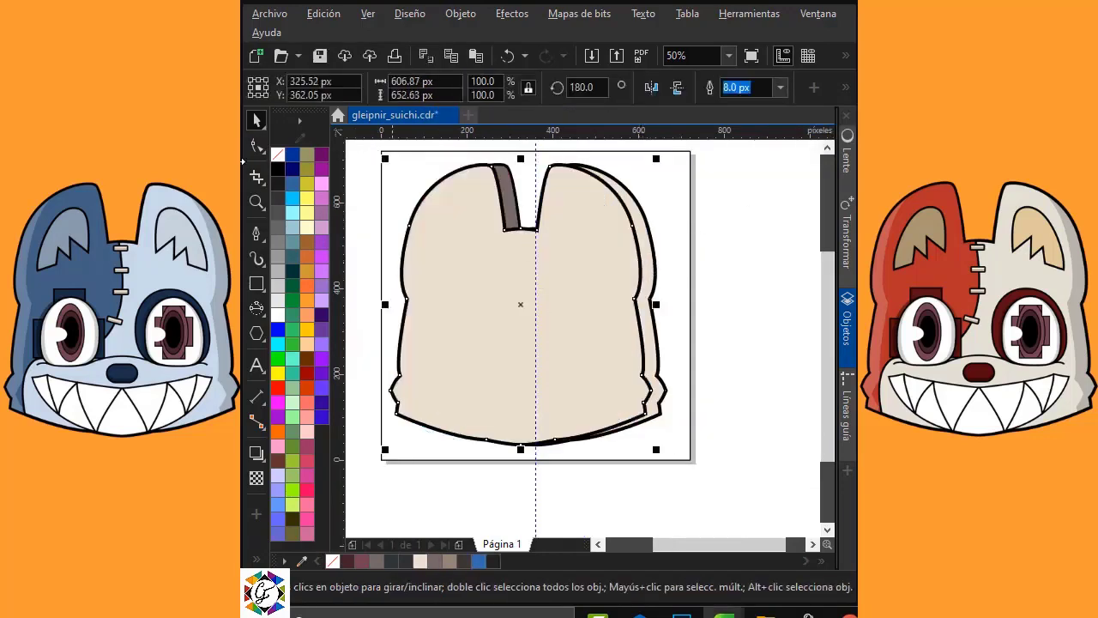
pyautogui.moveTo(652, 453); pyautogui.dragTo(678, 470)
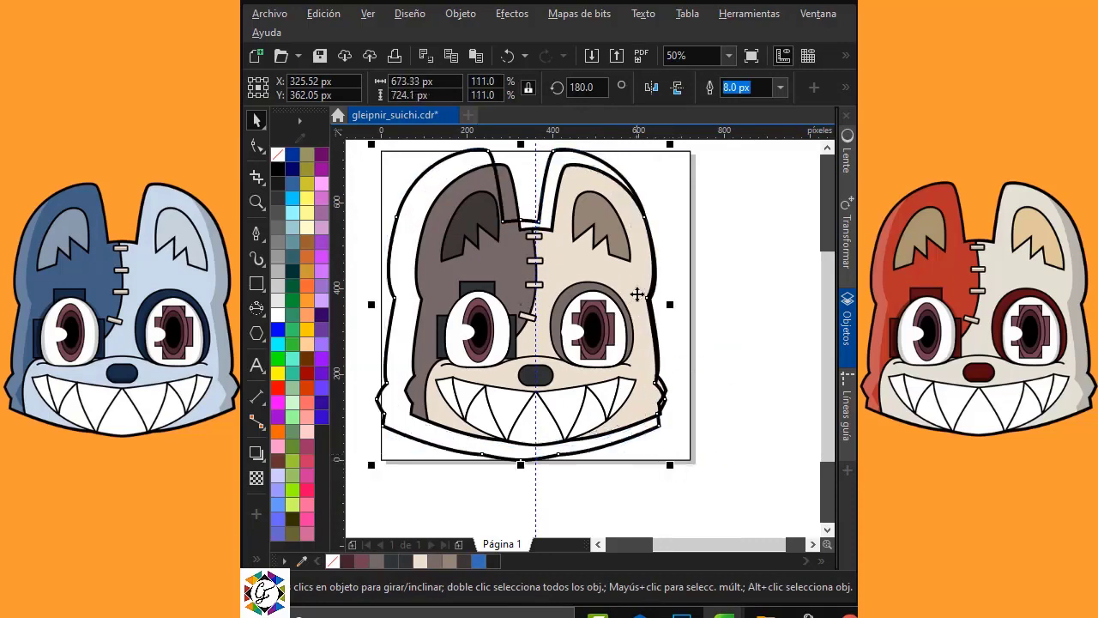
pyautogui.moveTo(633, 294); pyautogui.dragTo(626, 290)
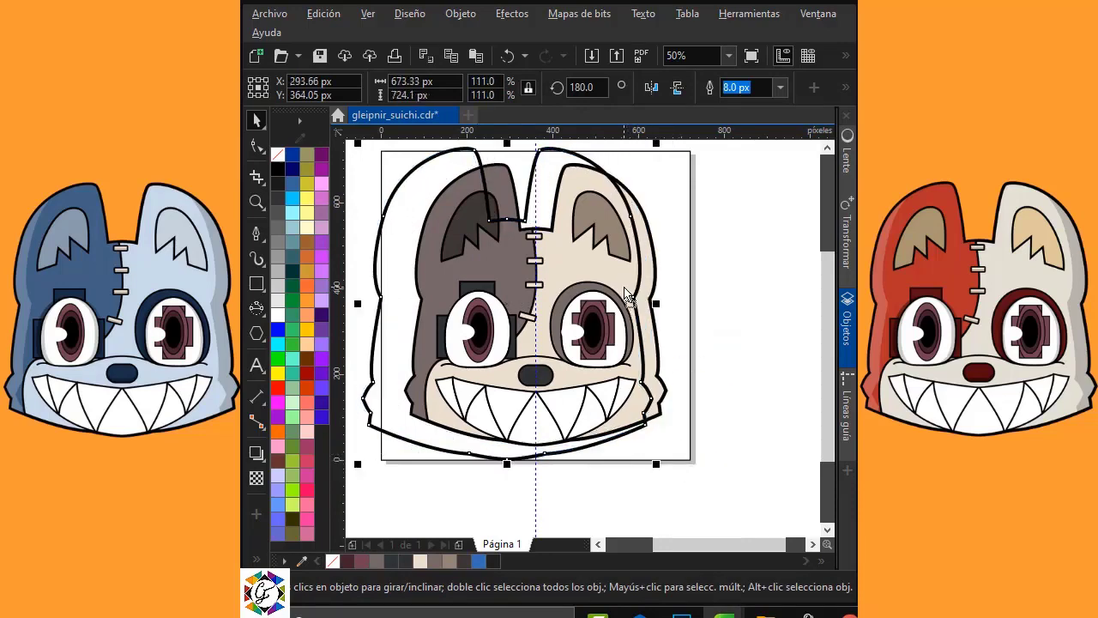
# Create a blue shading strip with Smart Fill between the enlarged outline and the head's right edge.
pyautogui.click(255, 559)
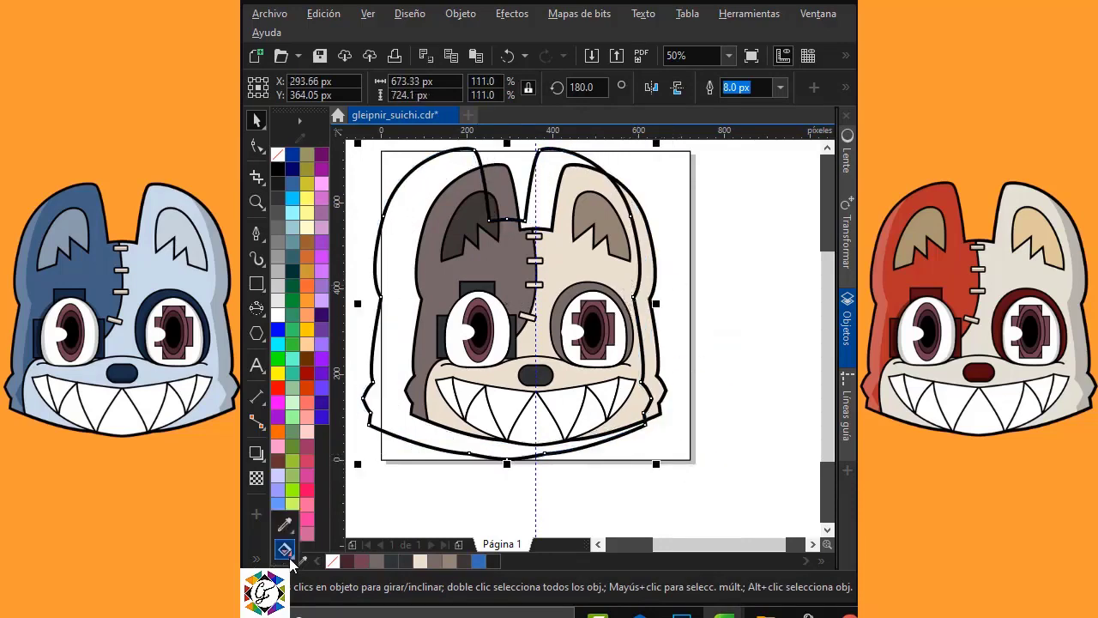
pyautogui.click(291, 562)
pyautogui.click(306, 573)
pyautogui.click(647, 292)
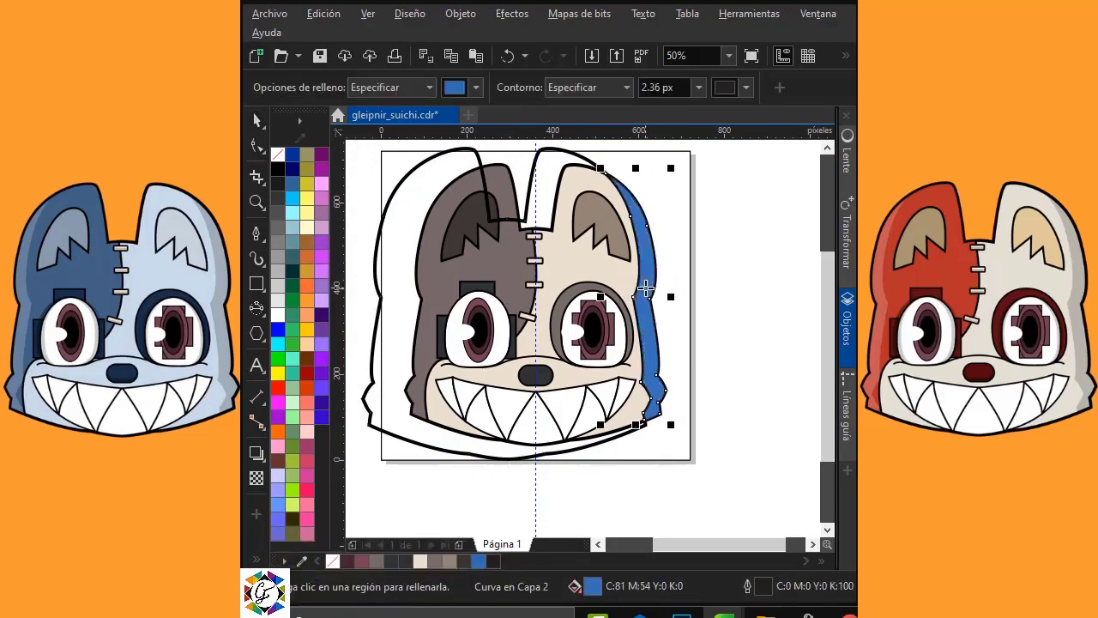
# Move the enlarged head outline right so its left edge runs inside the head's left side.
pyautogui.click(254, 118)
pyautogui.moveTo(454, 209); pyautogui.dragTo(465, 209)
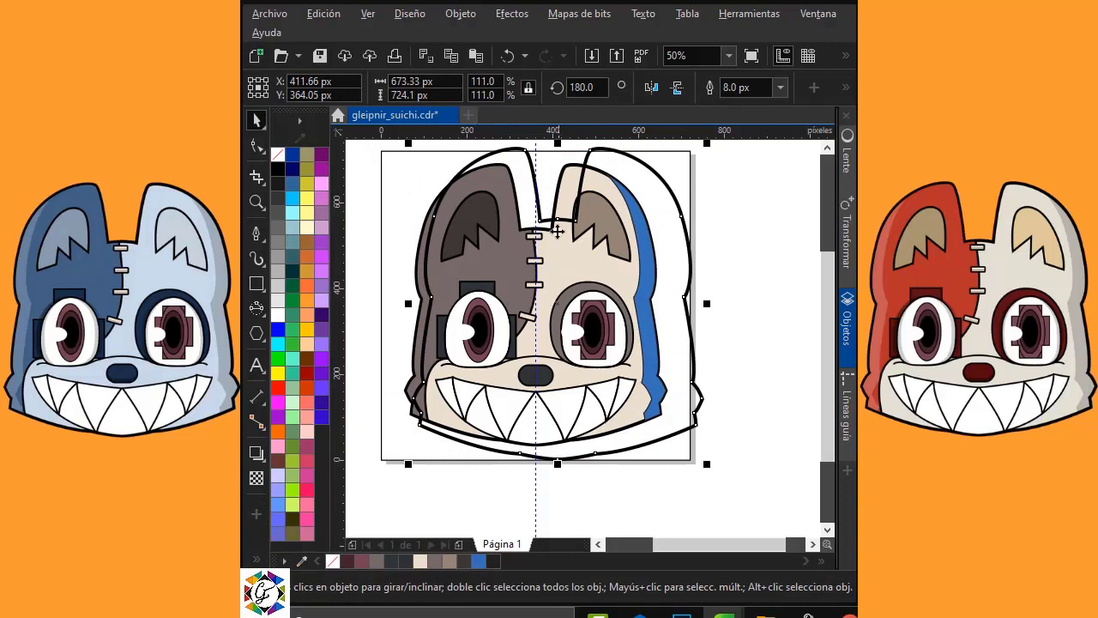
pyautogui.moveTo(521, 180); pyautogui.dragTo(522, 179)
pyautogui.click(525, 182)
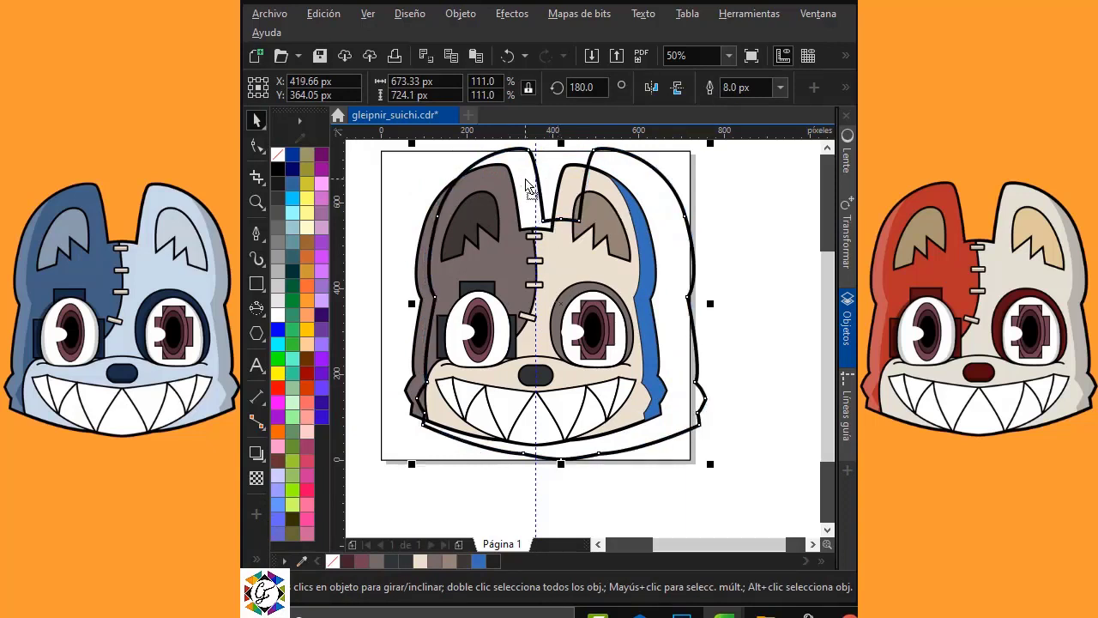
# Create a blue shading strip with Smart Fill along the head's left edge and delete the enlarged outline.
pyautogui.click(262, 561)
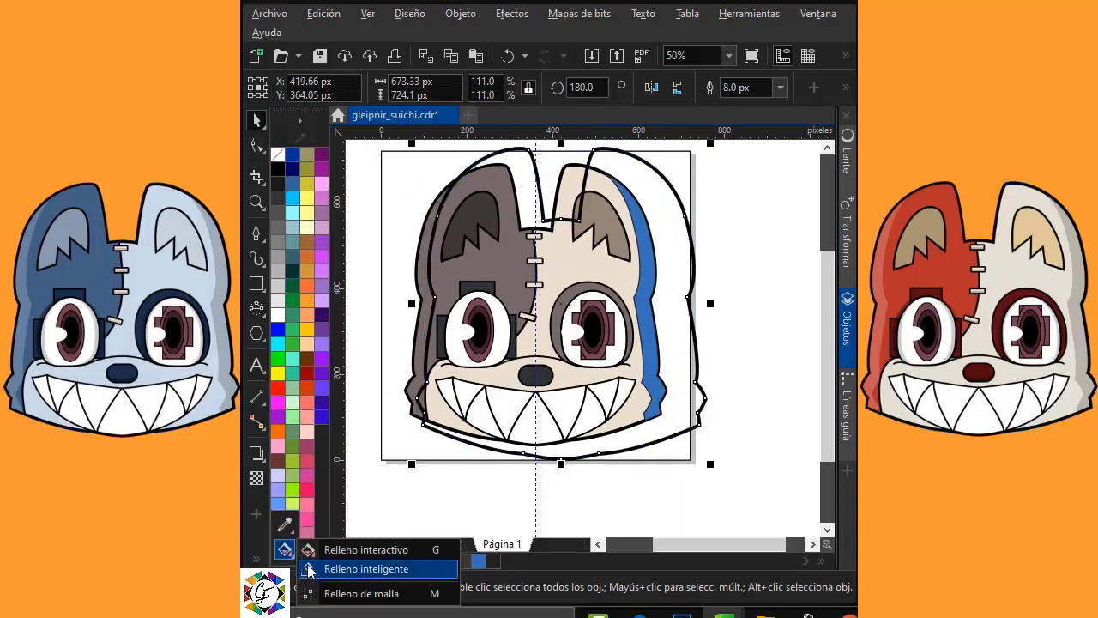
pyautogui.click(326, 566)
pyautogui.click(422, 326)
pyautogui.click(257, 120)
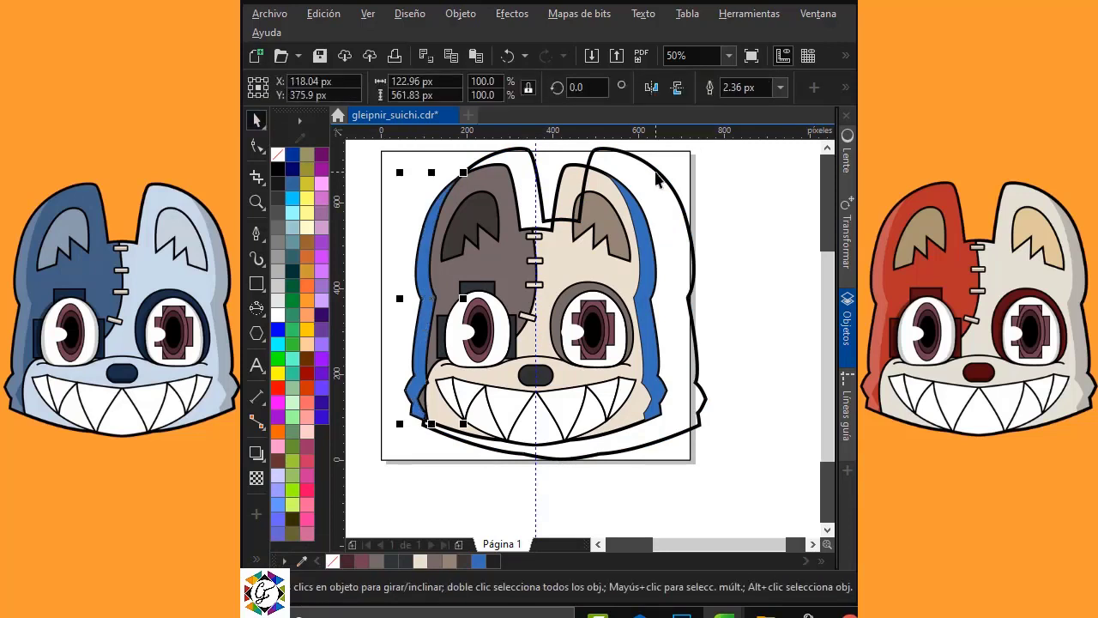
pyautogui.click(657, 171)
pyautogui.press('Delete')
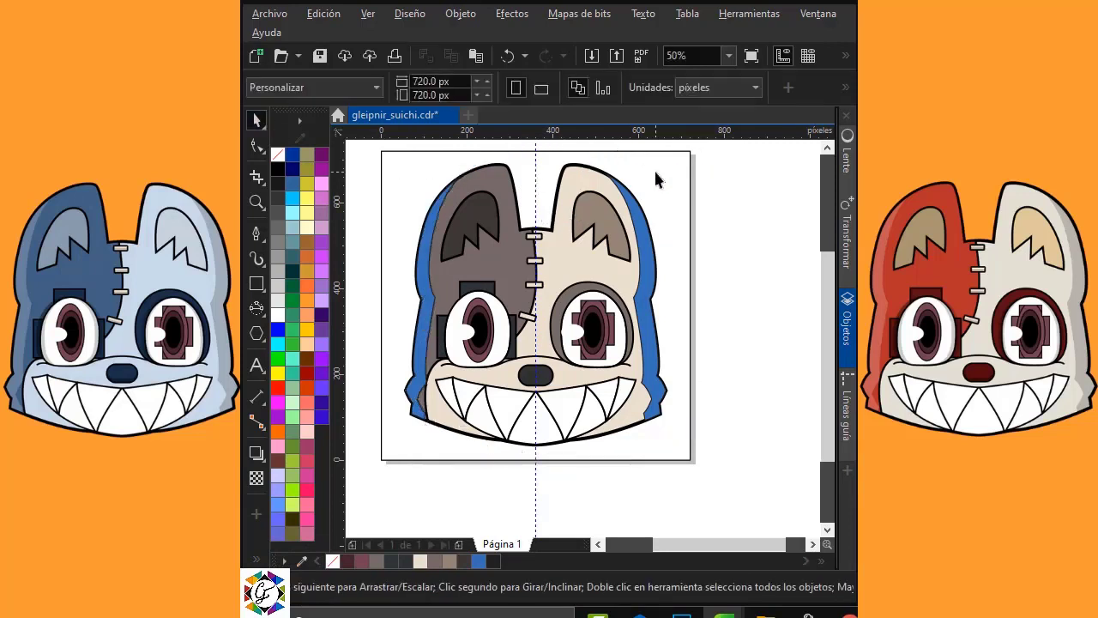
# Fill the head's right shading strip with black, remove its outline and set its transparency to 80.
pyautogui.click(650, 260)
pyautogui.click(279, 169)
pyautogui.rightClick(278, 156)
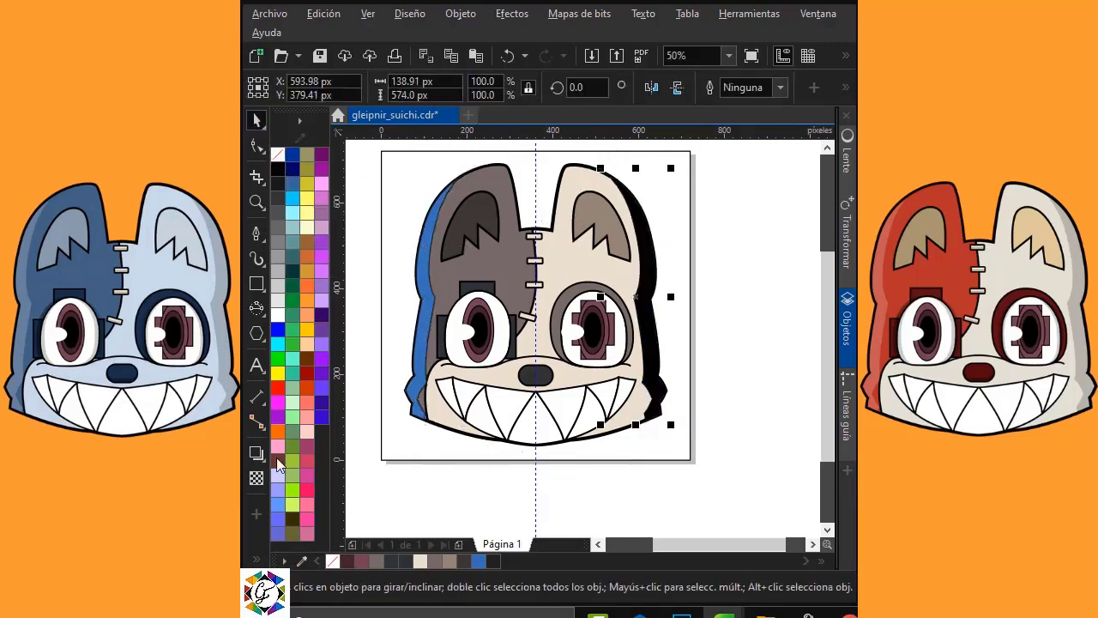
pyautogui.click(257, 478)
pyautogui.moveTo(598, 437); pyautogui.dragTo(630, 440)
pyautogui.write('80')
pyautogui.press('Return')
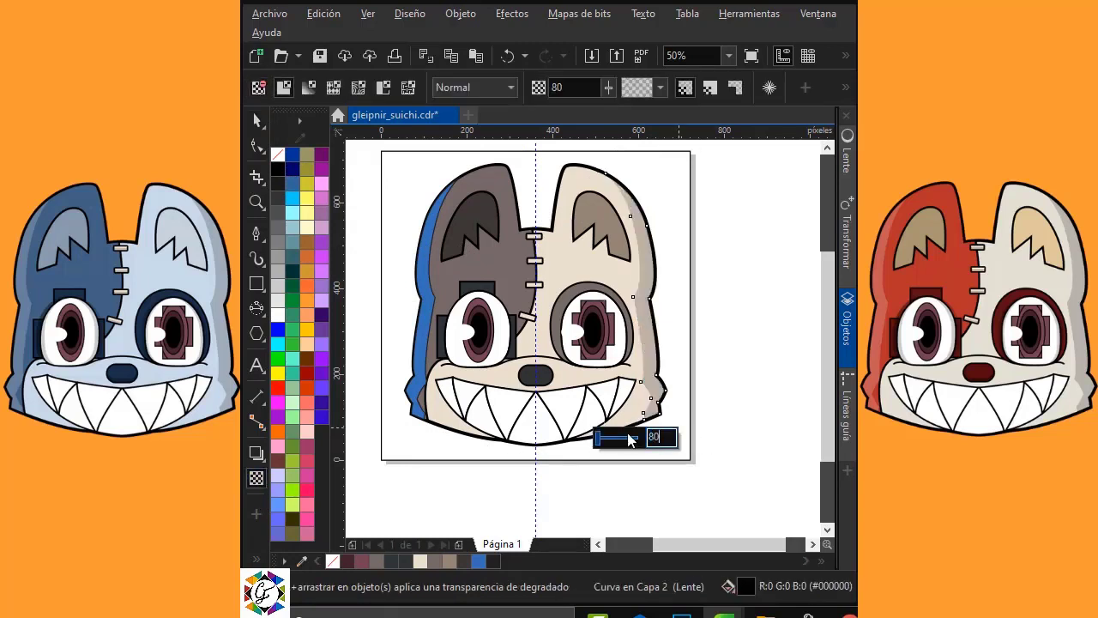
# Give the head's left shading strip a white fill and a transparency of 80.
pyautogui.click(428, 297)
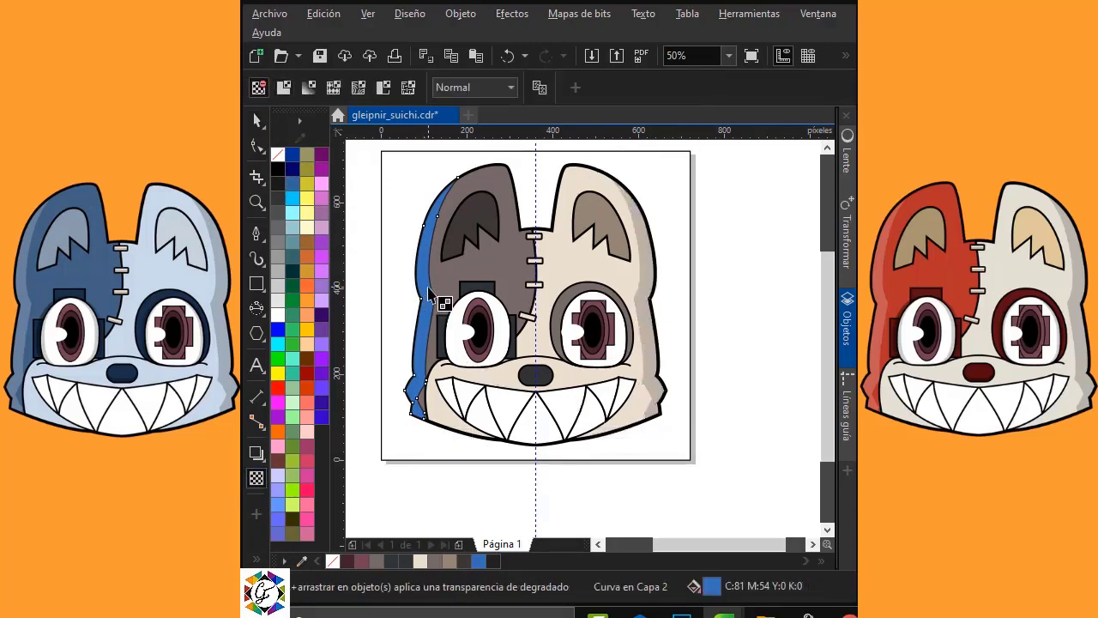
pyautogui.write('8')
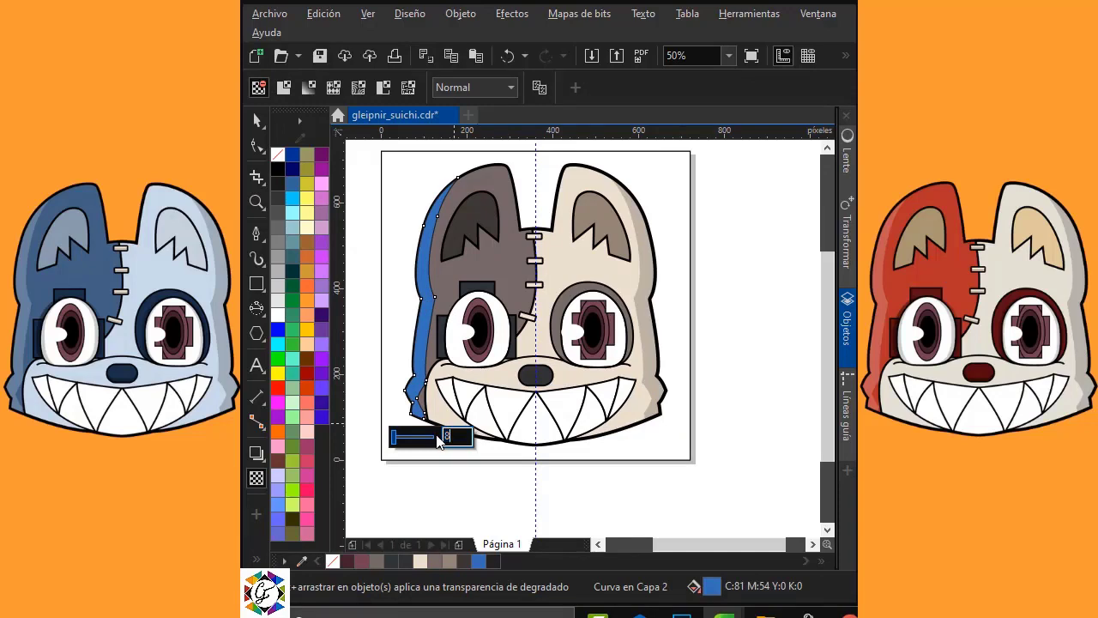
pyautogui.write('0')
pyautogui.press('Return')
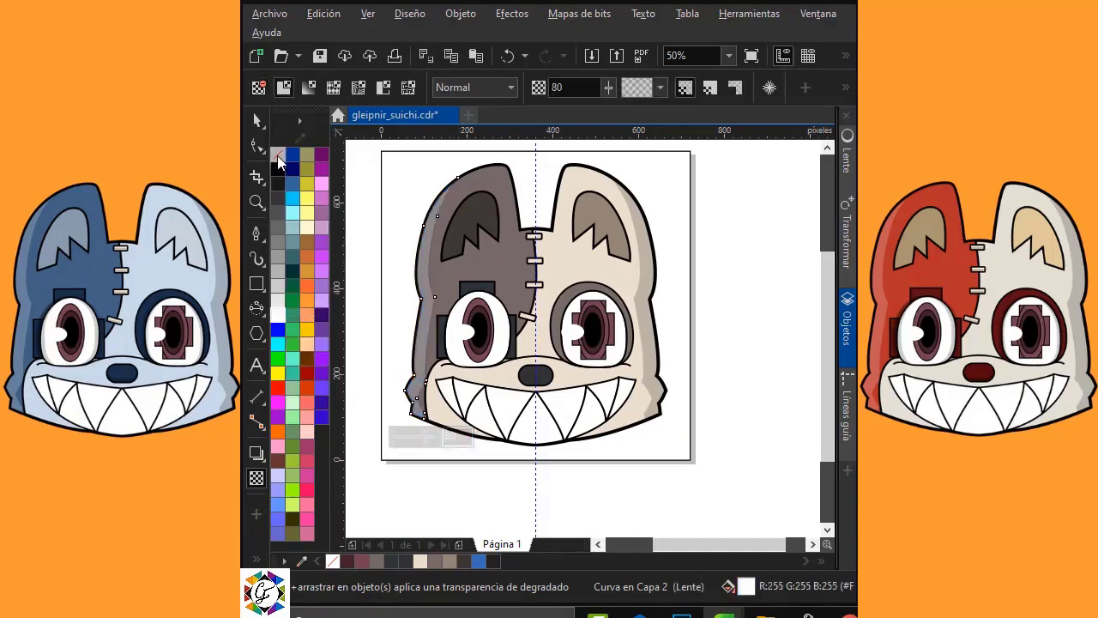
pyautogui.click(256, 120)
# Make an unfilled copy of the left eye's white shape, offset about 11 px to the left.
pyautogui.click(781, 379)
pyautogui.scroll(1, 498, 286)
pyautogui.click(492, 335)
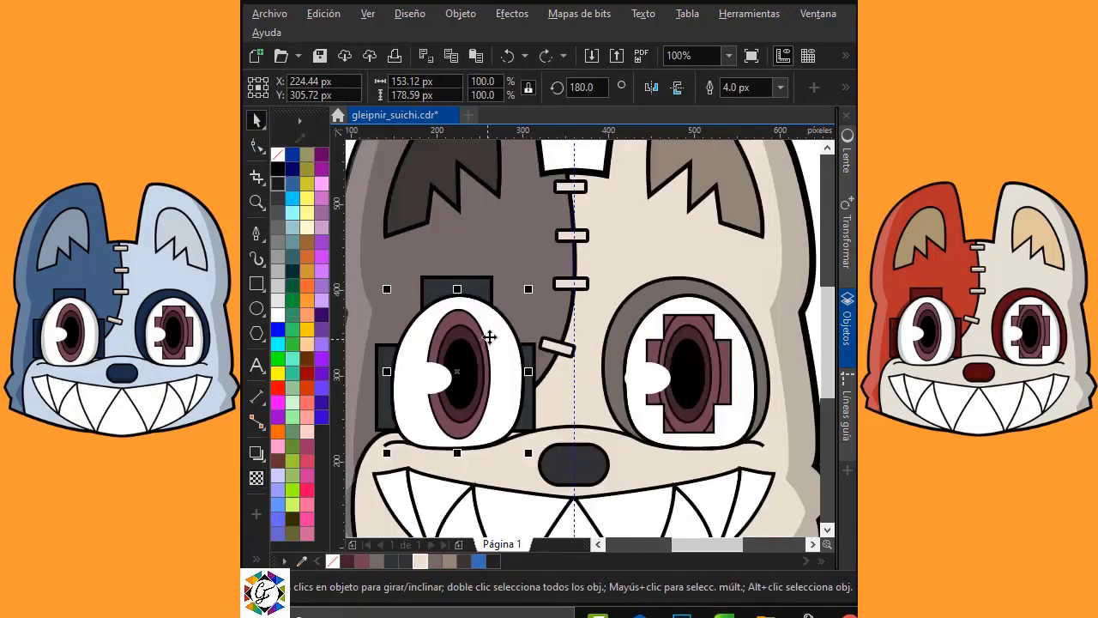
pyautogui.moveTo(493, 336); pyautogui.dragTo(484, 334)
pyautogui.click(485, 337)
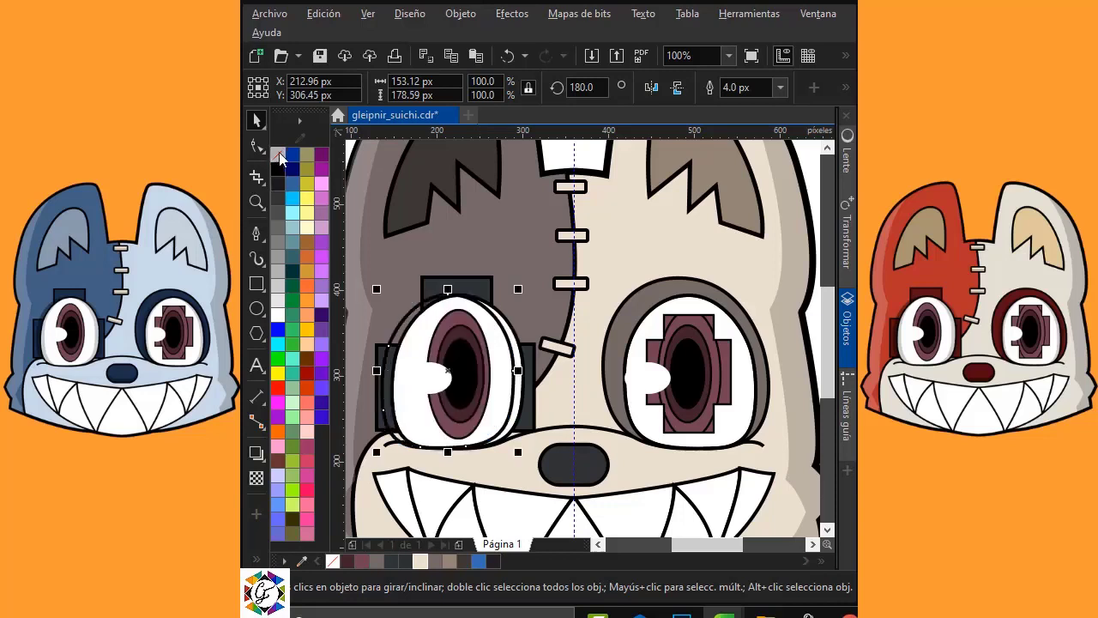
# Create blue shading pieces with Smart Fill outside the left eye's left edge and inside its right edge.
pyautogui.click(255, 559)
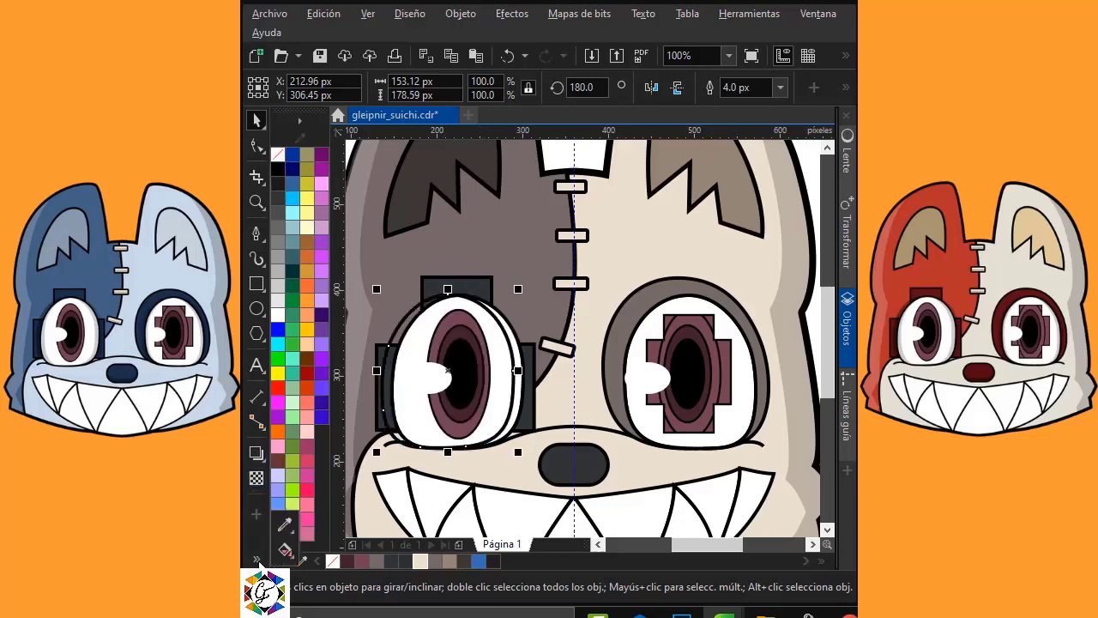
pyautogui.click(296, 566)
pyautogui.click(344, 568)
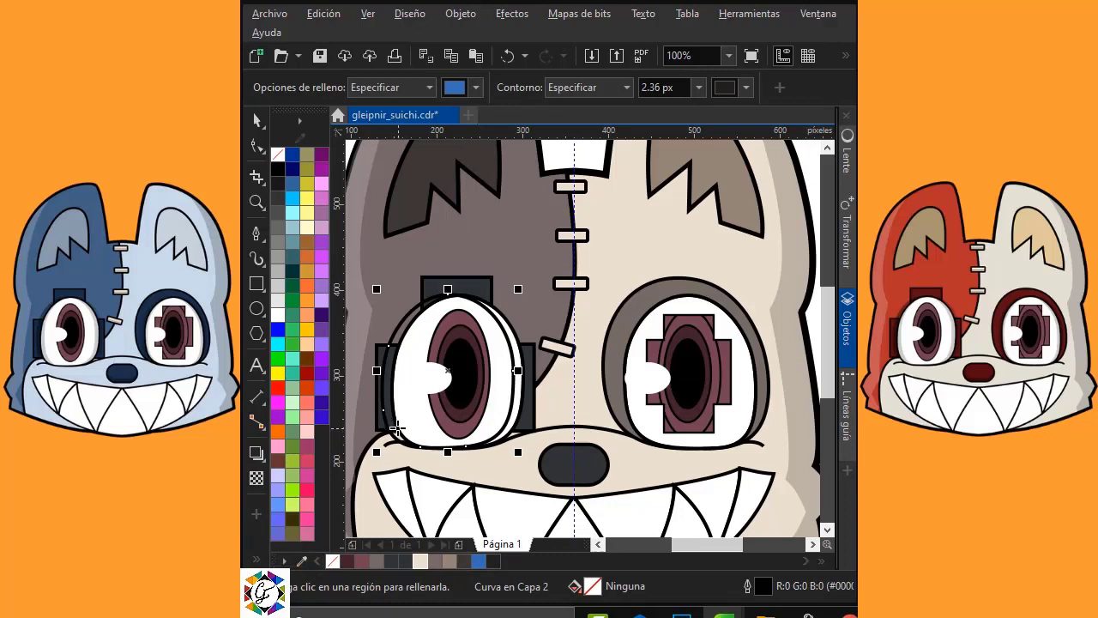
pyautogui.click(395, 426)
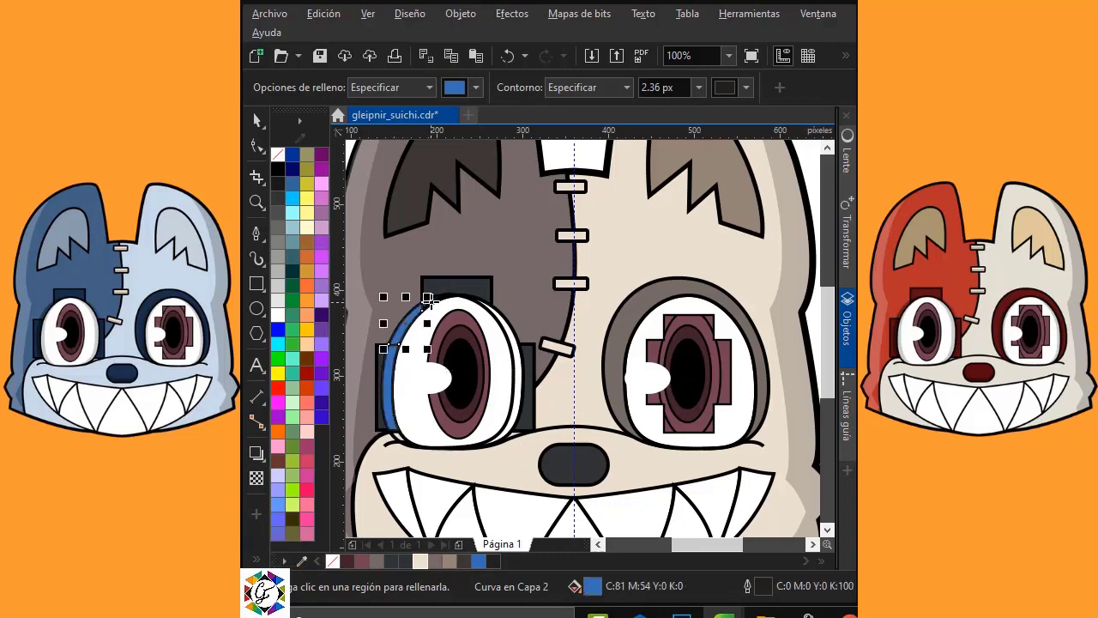
pyautogui.click(461, 304)
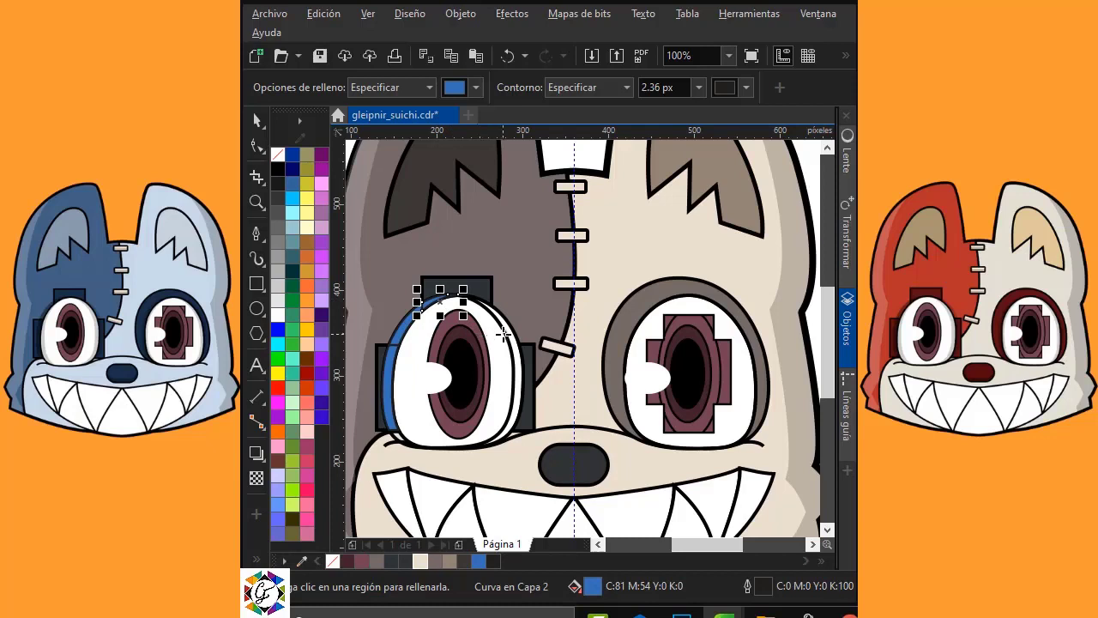
pyautogui.click(509, 328)
# Delete the offset unfilled copy of the left eye shape.
pyautogui.click(259, 122)
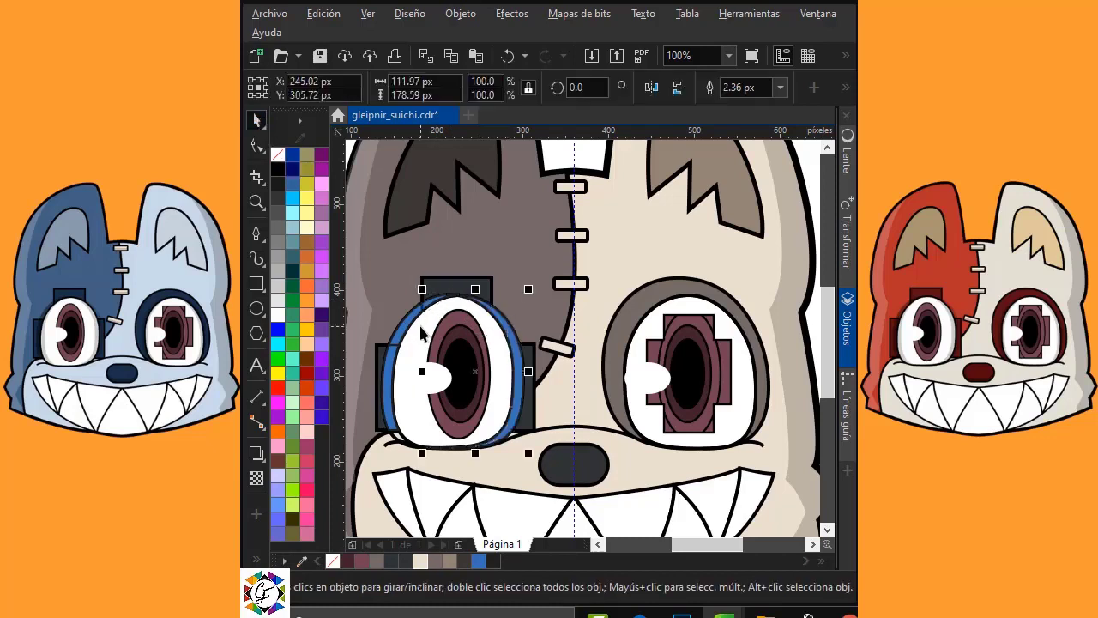
pyautogui.click(420, 326)
pyautogui.moveTo(392, 438); pyautogui.dragTo(481, 383)
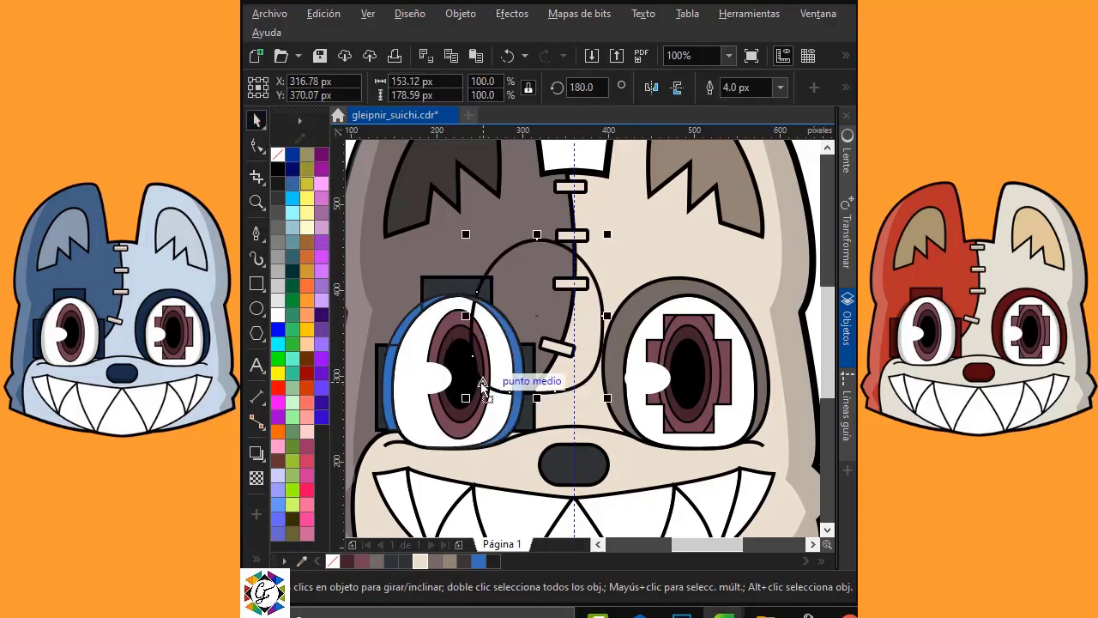
pyautogui.press('Delete')
# Fill the shading strip outside the left eye's left edge with black, remove its outline and set its transparency to 60.
pyautogui.click(390, 364)
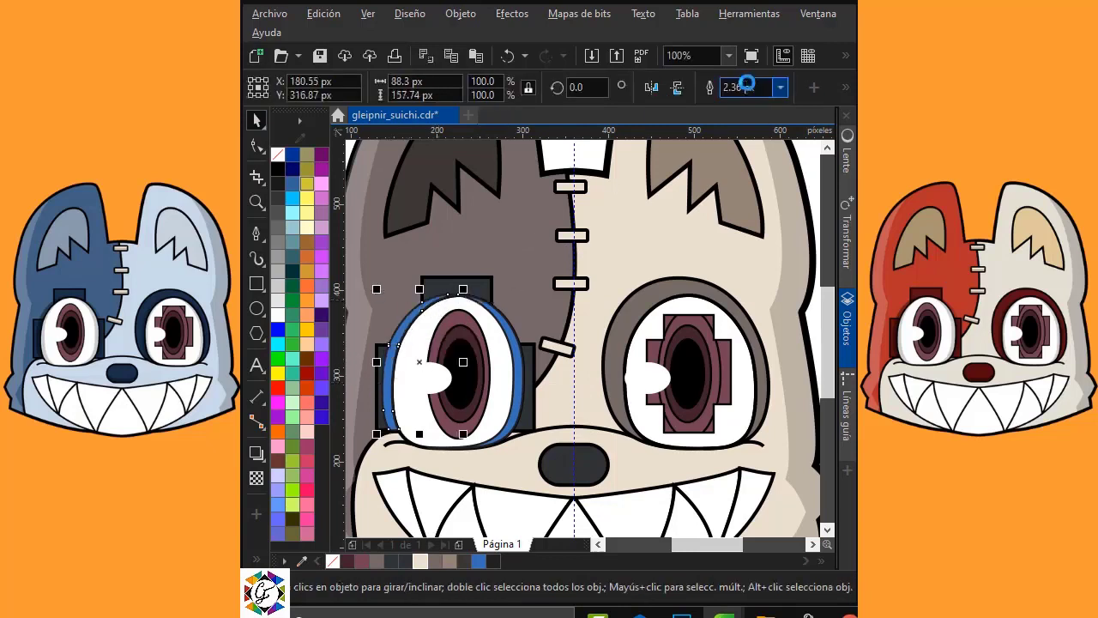
pyautogui.click(277, 156)
pyautogui.rightClick(277, 160)
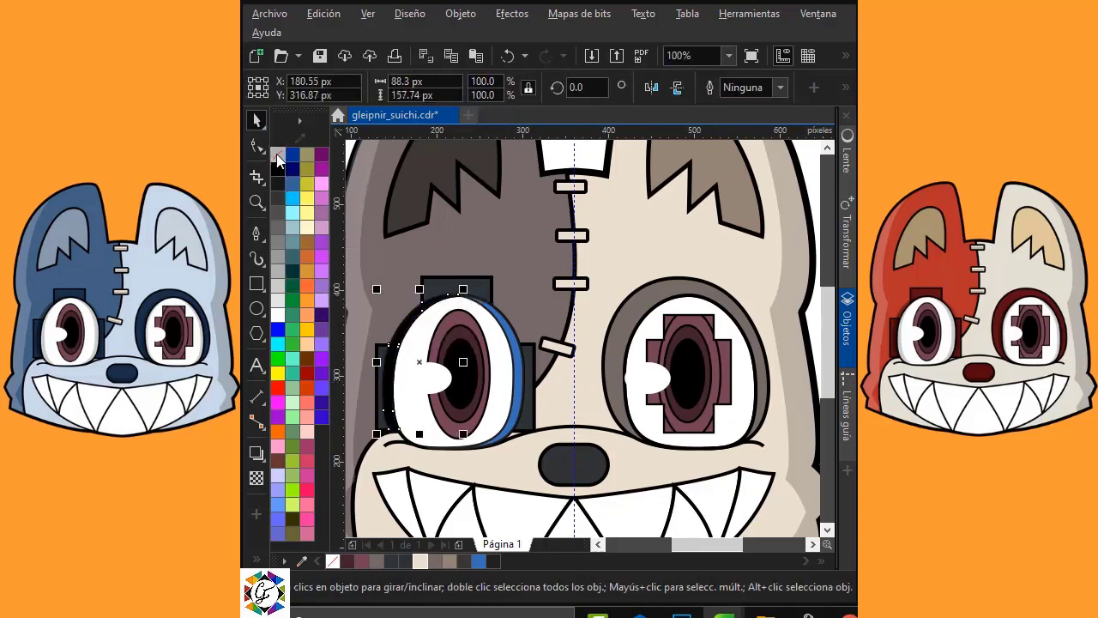
pyautogui.click(256, 478)
pyautogui.click(430, 446)
pyautogui.write('6')
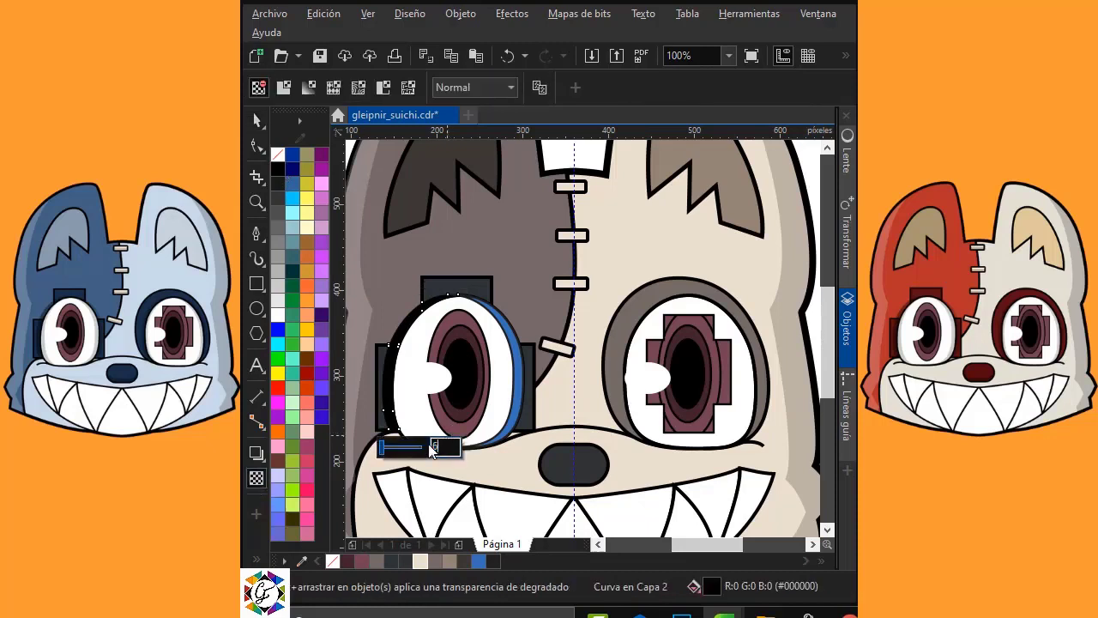
pyautogui.write('0')
pyautogui.press('Return')
# Fill the crescent inside the left eye's right edge with black, remove its outline and apply a uniform transparency.
pyautogui.click(258, 120)
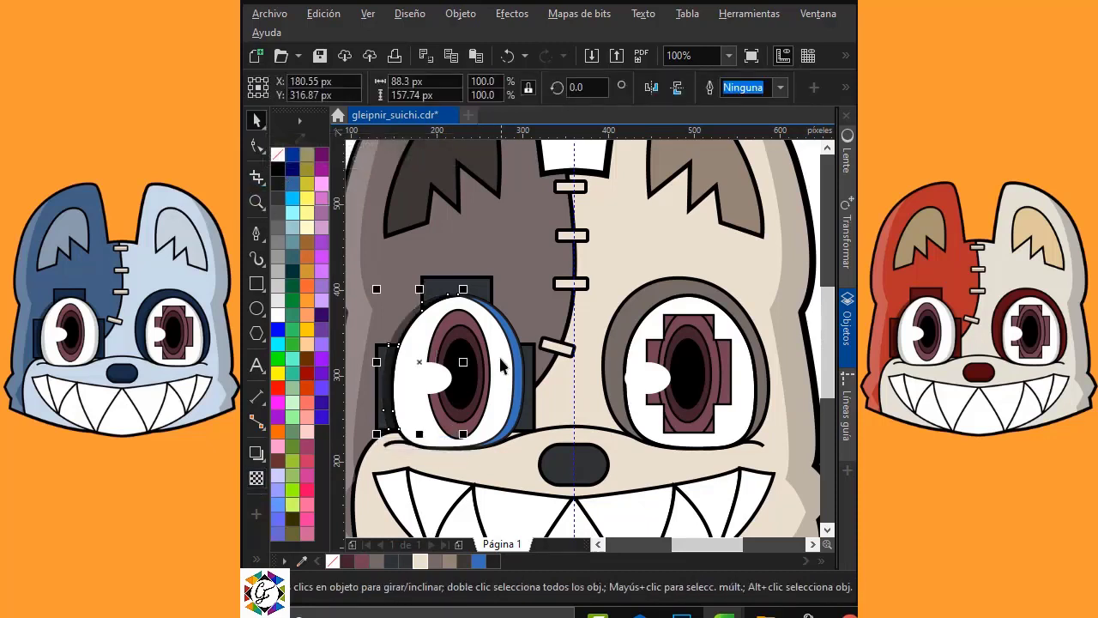
pyautogui.click(515, 350)
pyautogui.click(278, 169)
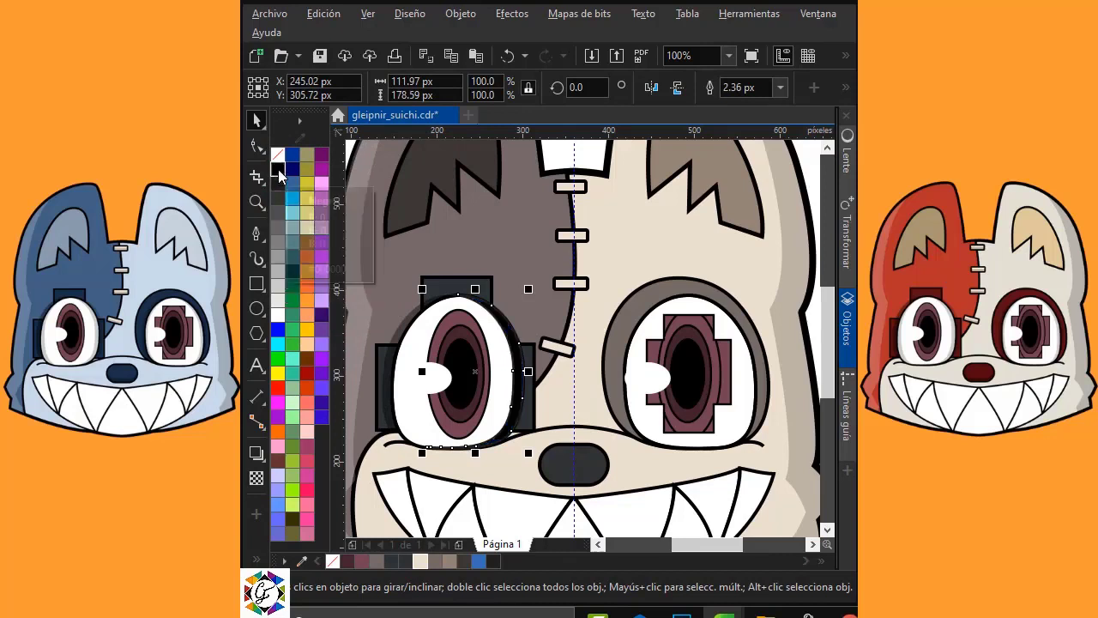
pyautogui.rightClick(276, 156)
pyautogui.click(259, 480)
pyautogui.click(494, 466)
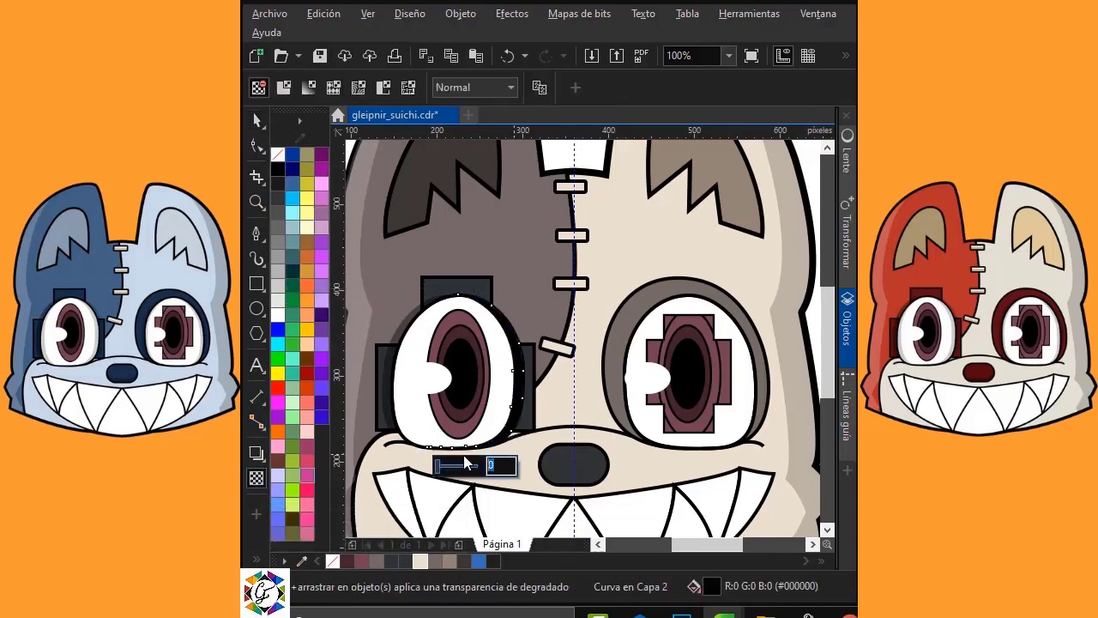
pyautogui.click(257, 121)
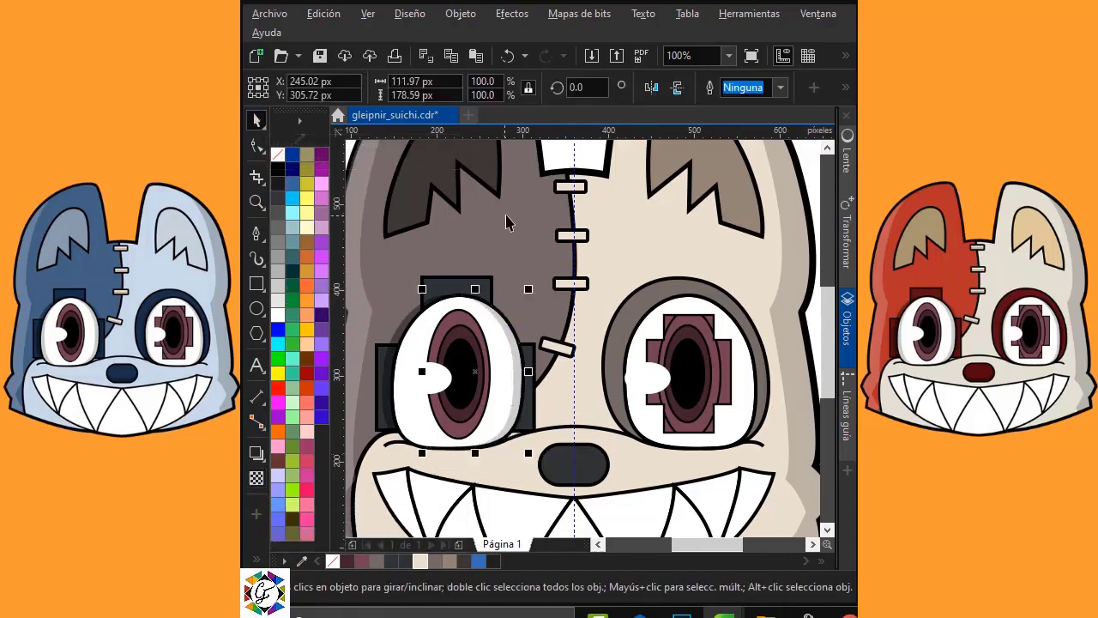
# Make a horizontally mirrored copy of the transparent crescent and place it along the left eye's left inner edge.
pyautogui.click(615, 255)
pyautogui.click(813, 309)
pyautogui.scroll(2, 511, 359)
pyautogui.click(686, 276)
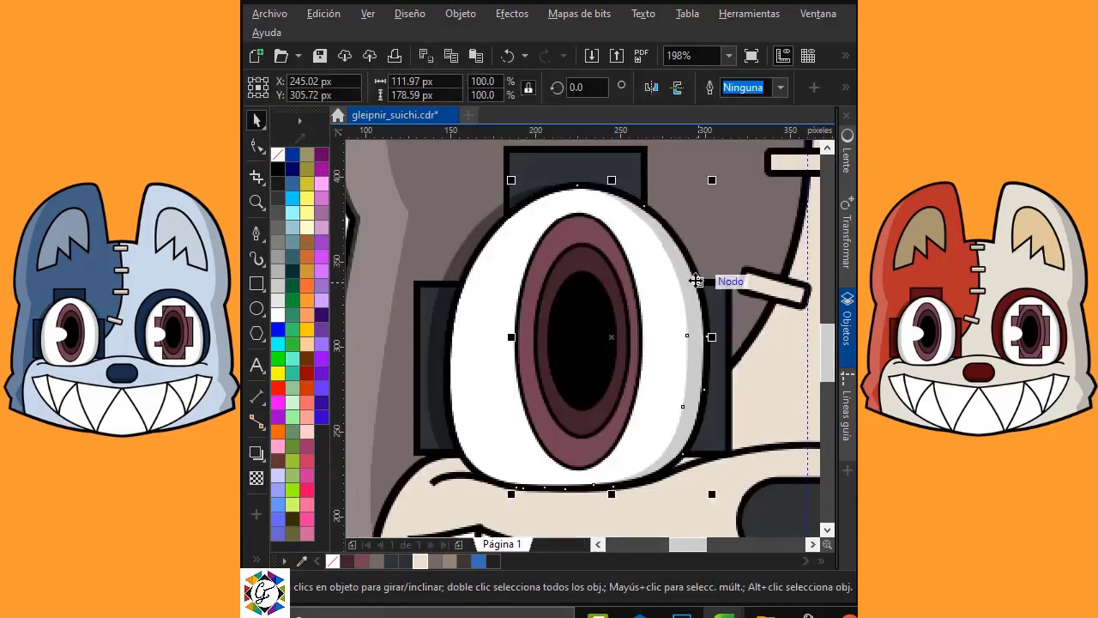
pyautogui.moveTo(689, 279); pyautogui.dragTo(527, 283)
pyautogui.click(653, 89)
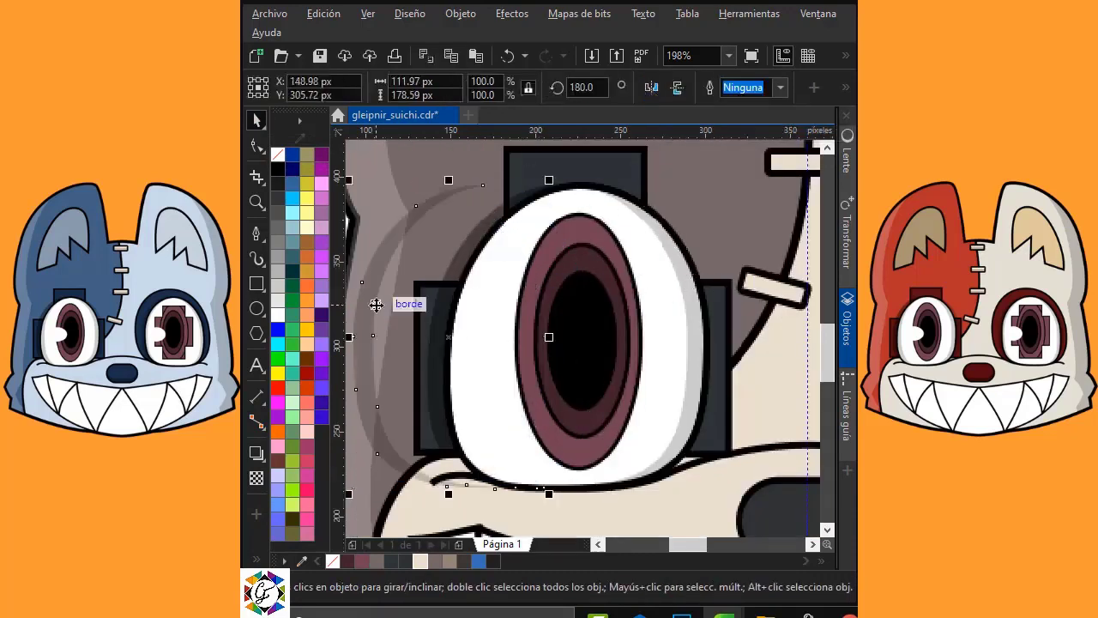
pyautogui.moveTo(373, 307); pyautogui.dragTo(463, 318)
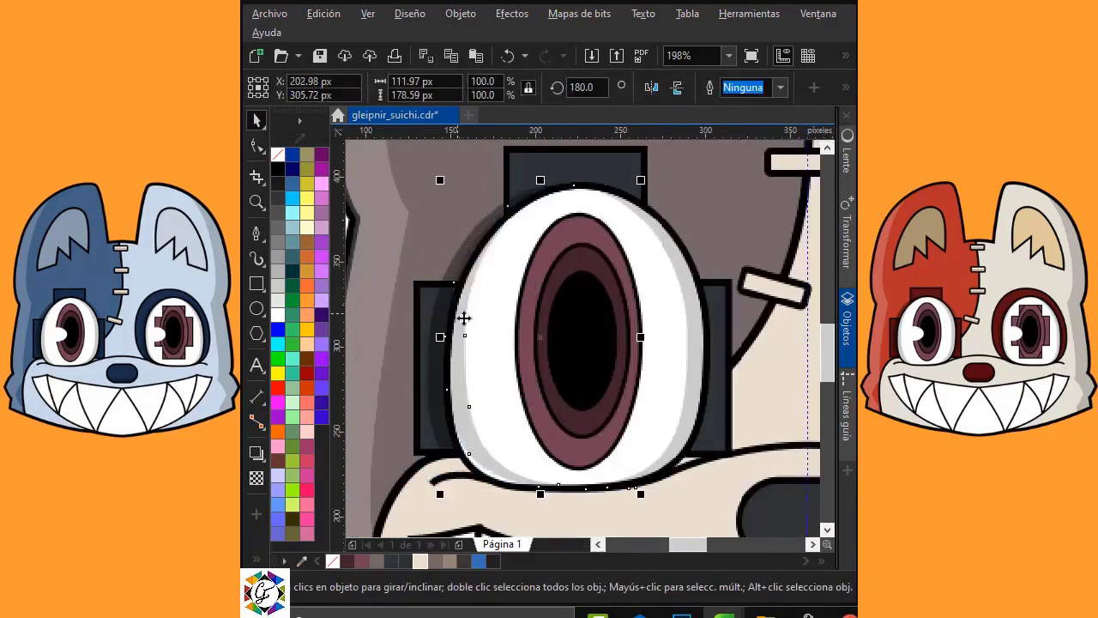
# Stretch the mirrored crescent to 102.7% width and 104.2% height, and PowerClip it inside the left eye's white shape.
pyautogui.moveTo(540, 493); pyautogui.dragTo(546, 506)
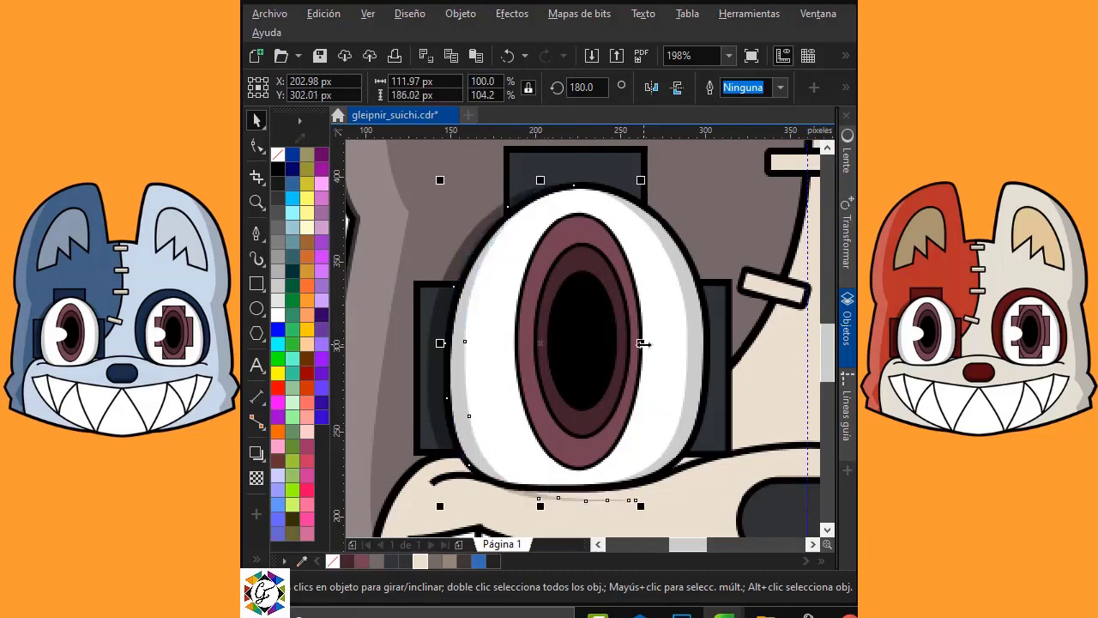
pyautogui.moveTo(643, 343); pyautogui.dragTo(641, 341)
pyautogui.rightClick(466, 343)
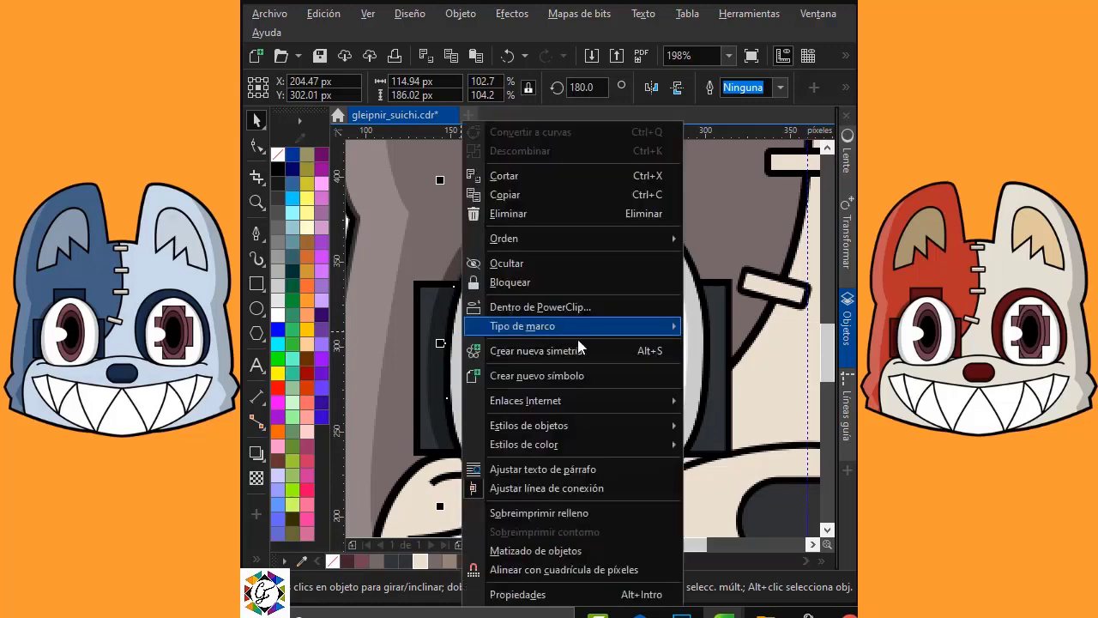
pyautogui.click(527, 306)
pyautogui.click(654, 298)
pyautogui.click(725, 215)
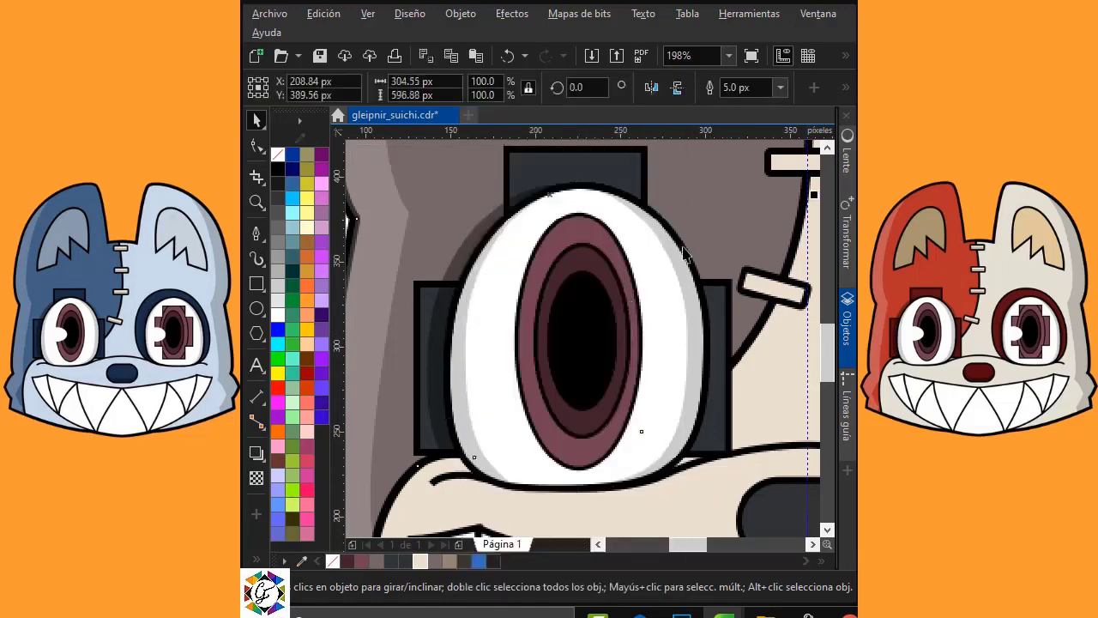
# PowerClip the crescent on the left eye's right side inside the eye's white shape.
pyautogui.click(677, 253)
pyautogui.rightClick(678, 254)
pyautogui.click(737, 308)
pyautogui.click(661, 358)
# Create blue Smart Fill pieces between the left eye's right edge and an unfilled copy of the eye offset about 9 px right.
pyautogui.moveTo(650, 251); pyautogui.dragTo(675, 263)
pyautogui.click(282, 155)
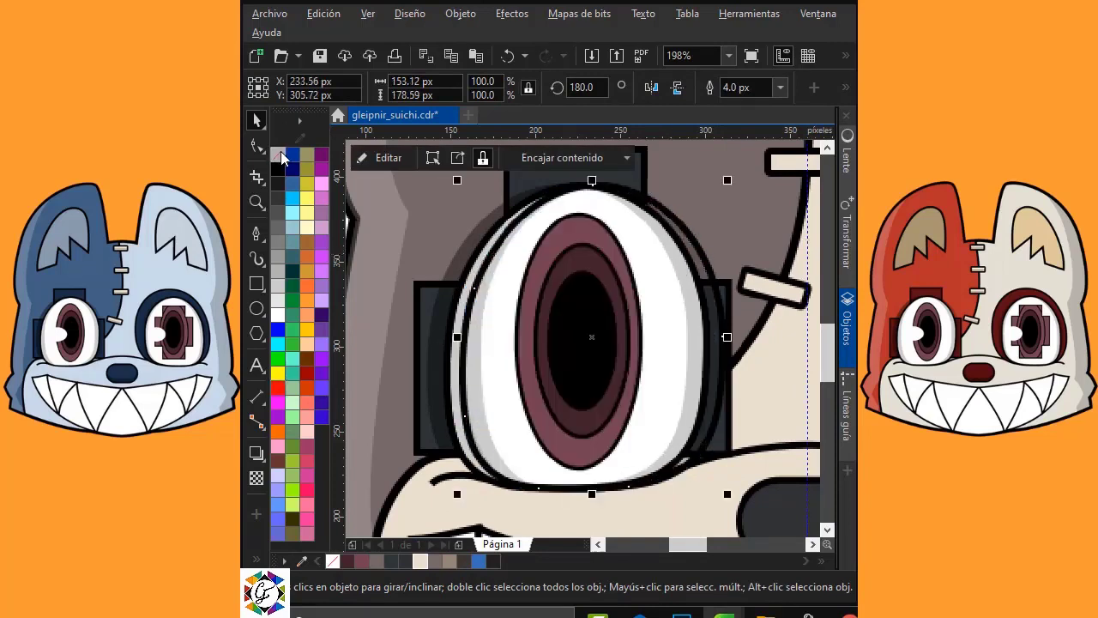
pyautogui.click(257, 559)
pyautogui.click(343, 569)
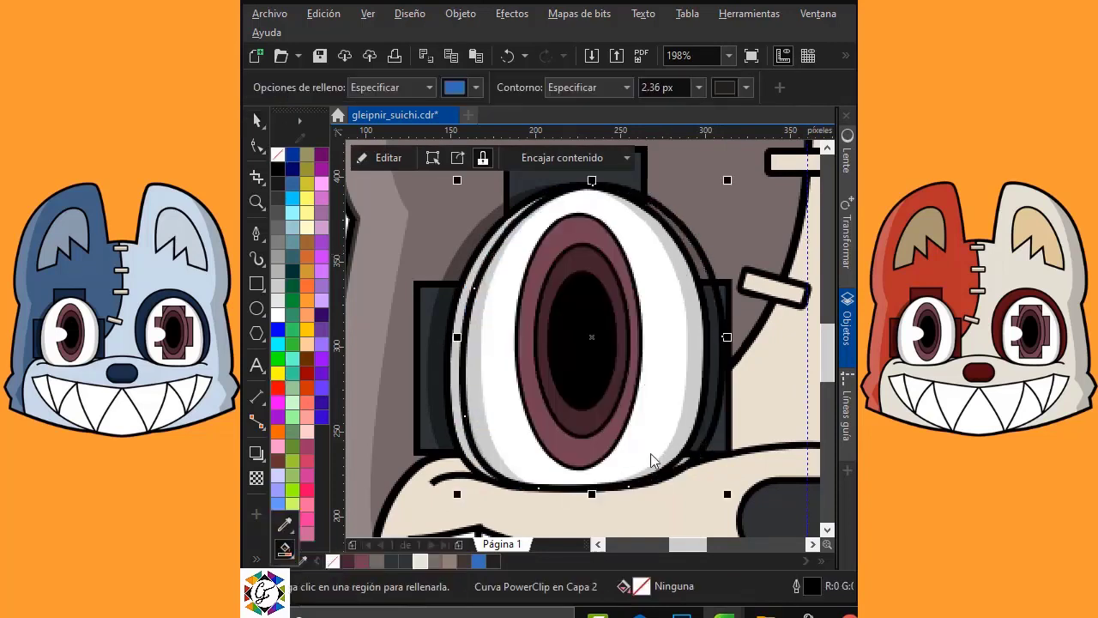
pyautogui.click(681, 458)
pyautogui.click(703, 434)
pyautogui.click(695, 250)
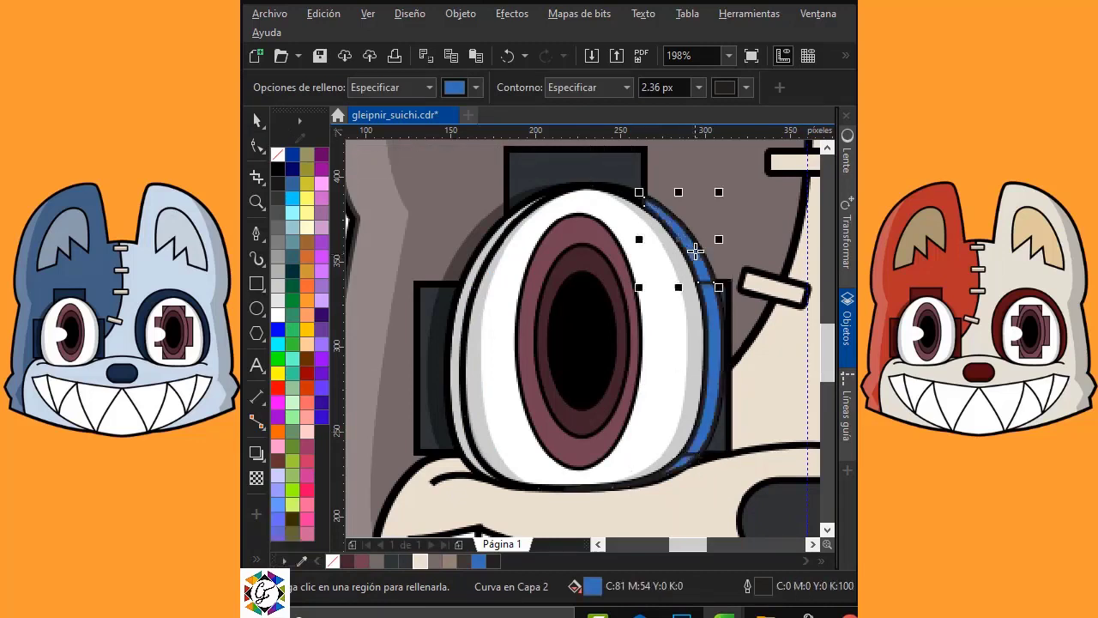
pyautogui.click(633, 194)
pyautogui.click(257, 121)
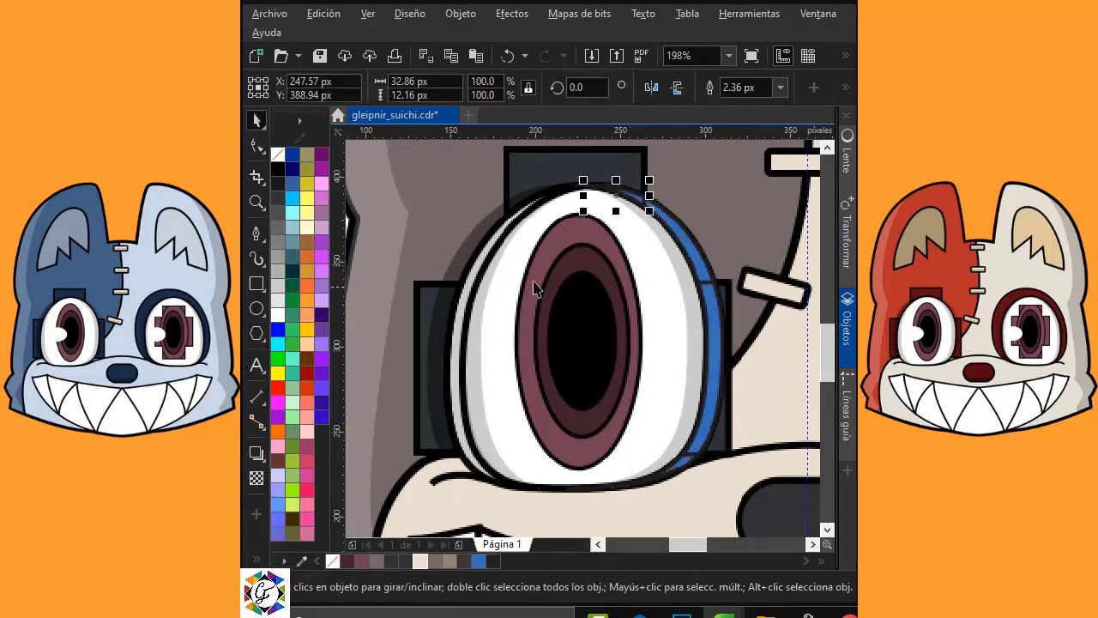
# Delete the unfilled offset copy of the left eye's outline.
pyautogui.click(667, 216)
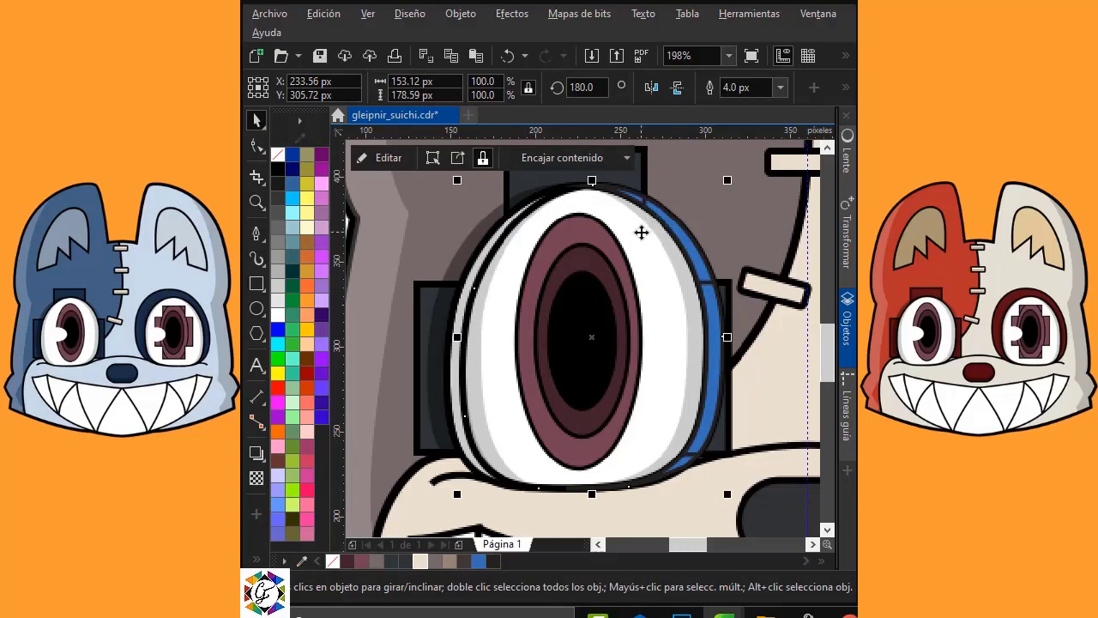
pyautogui.moveTo(642, 232); pyautogui.dragTo(539, 236)
pyautogui.press('Delete')
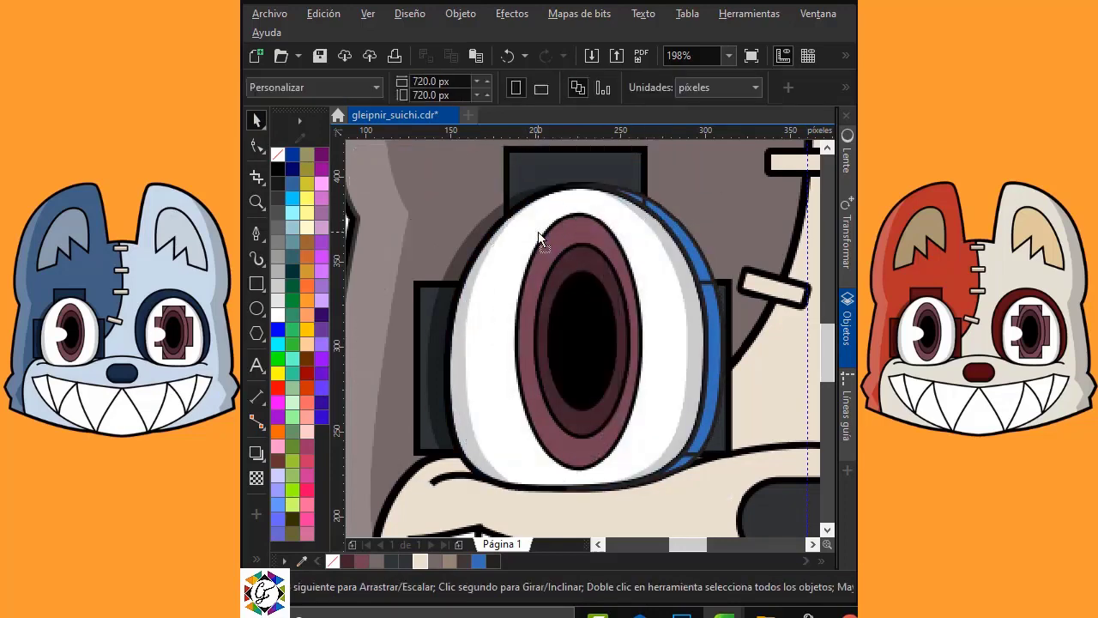
# Give the blue pieces beside the left eye's right edge a black fill, no outline and 80% transparency.
pyautogui.click(693, 246)
pyautogui.keyDown('shift'); pyautogui.click(681, 455); pyautogui.keyUp('shift')
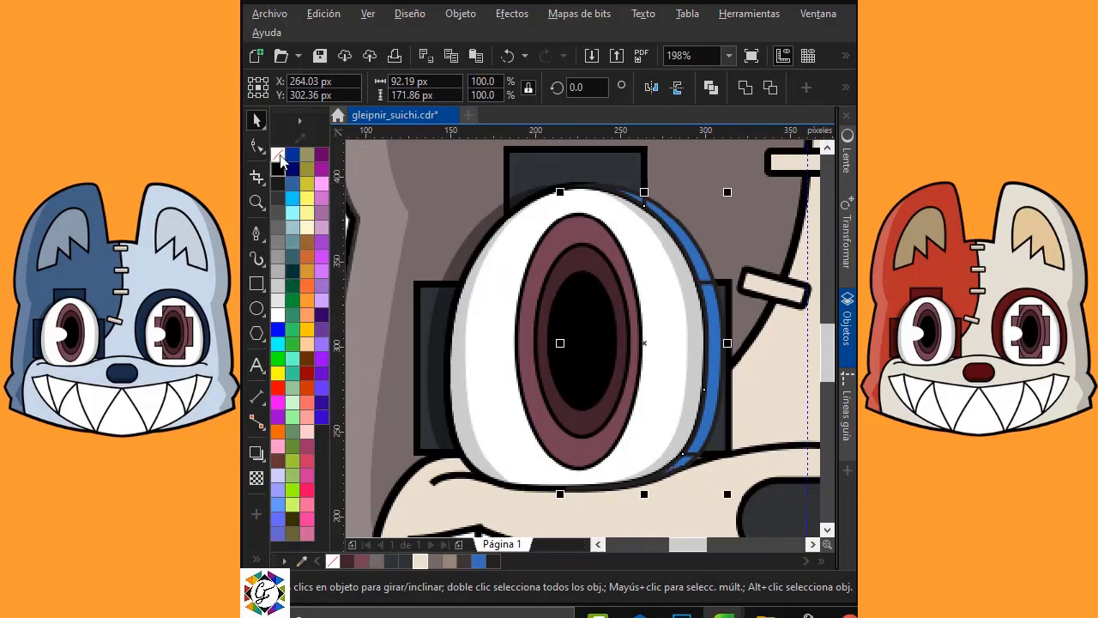
pyautogui.click(277, 168)
pyautogui.moveTo(643, 191); pyautogui.dragTo(644, 179)
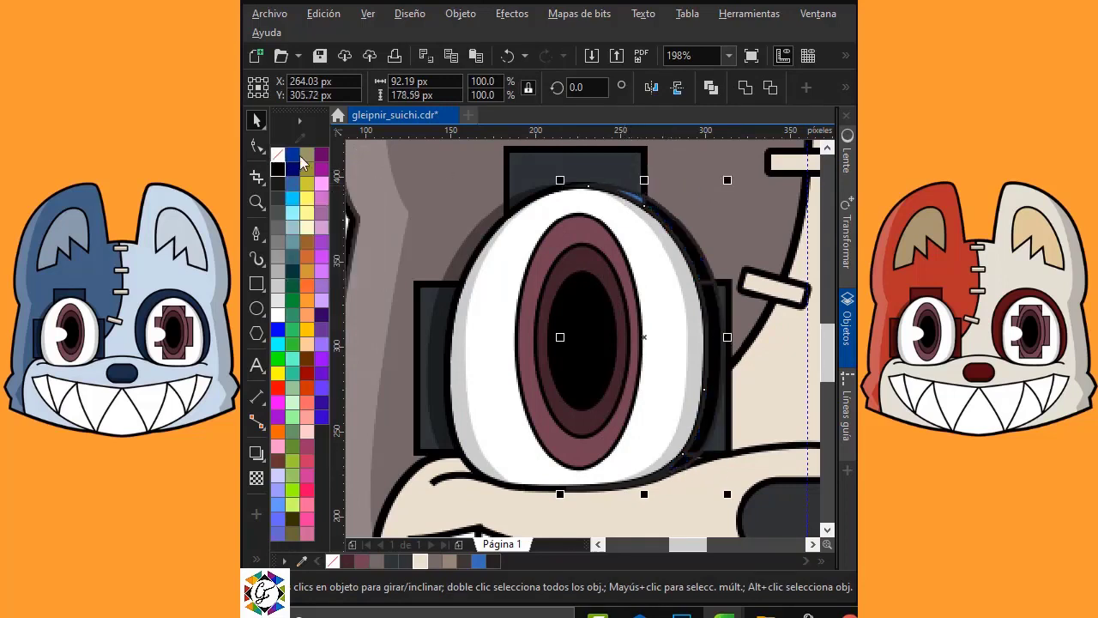
pyautogui.click(281, 165)
pyautogui.click(743, 87)
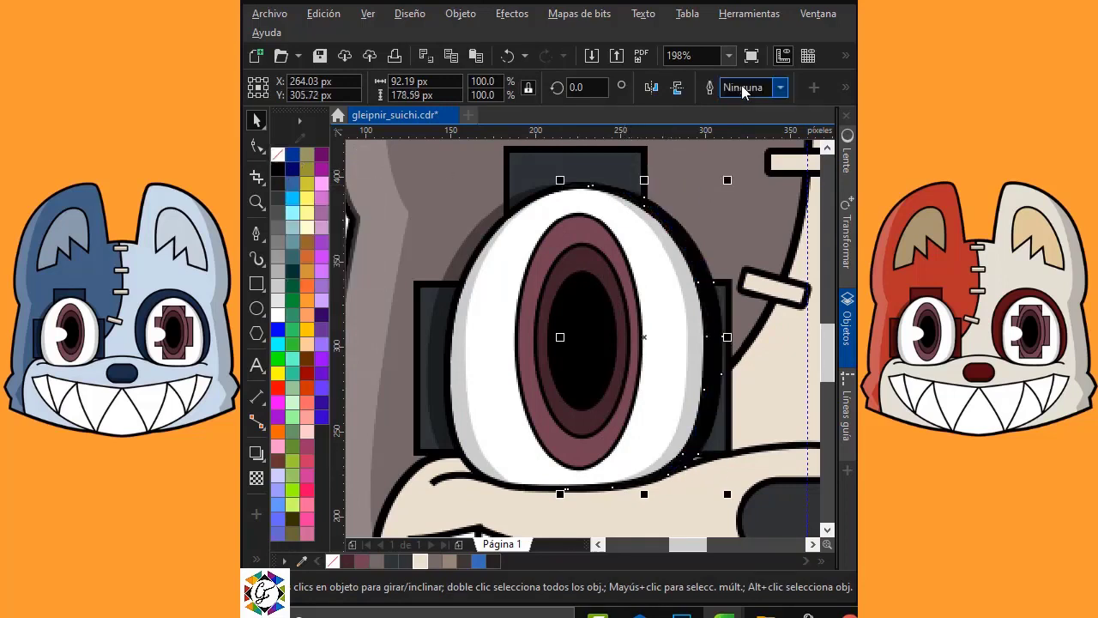
pyautogui.click(257, 478)
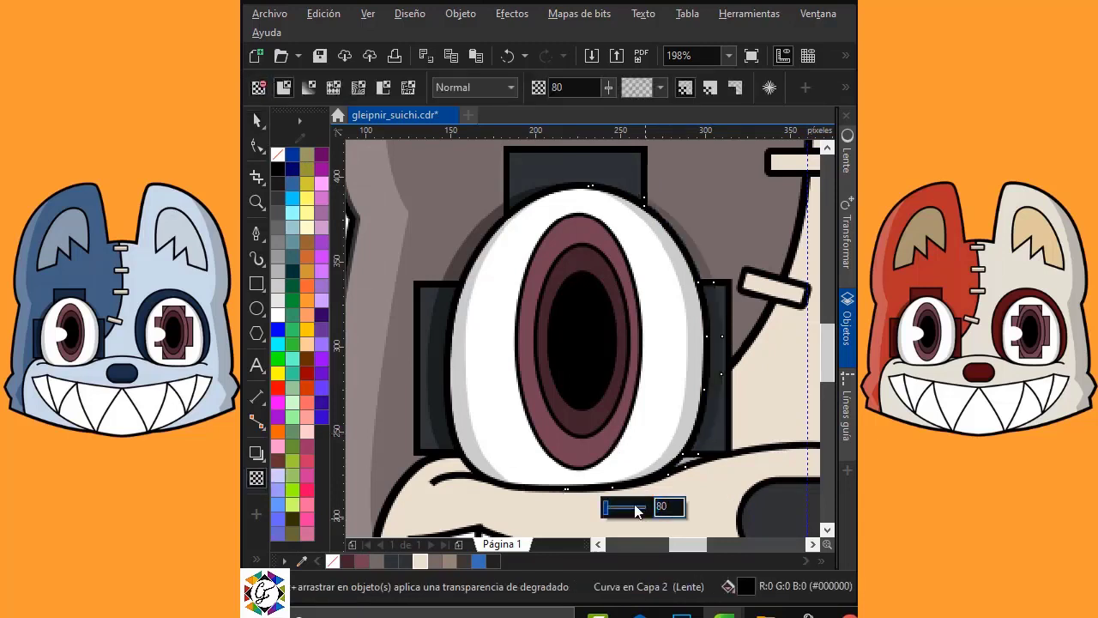
pyautogui.click(257, 121)
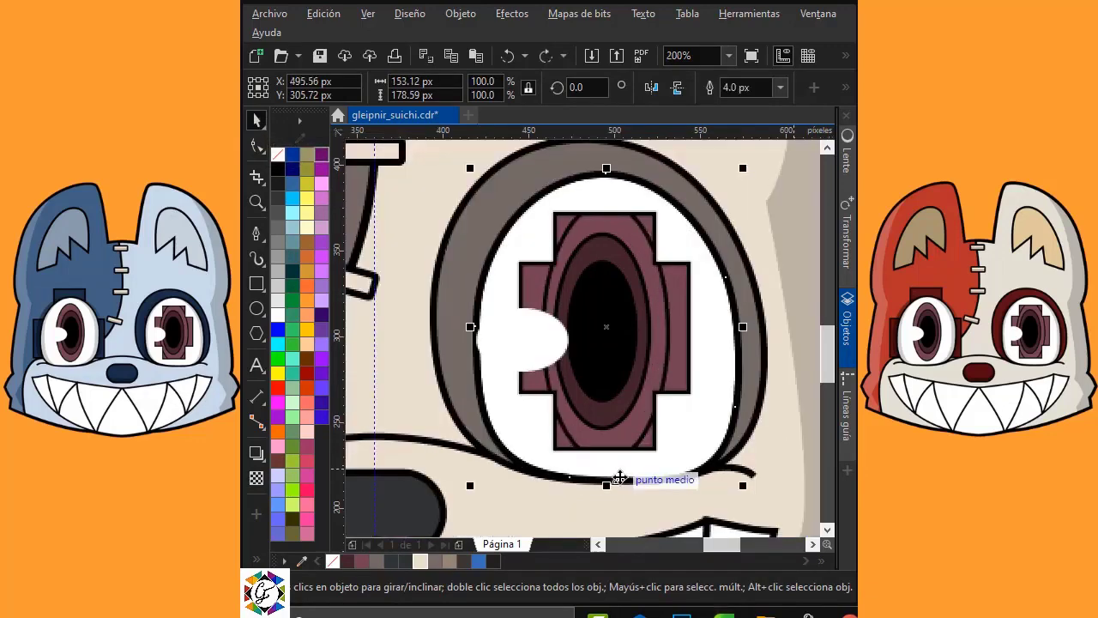
# Copy the right eye's white shape 9 px to the left and Smart Fill the exposed right-hand strip in blue.
pyautogui.moveTo(623, 480); pyautogui.dragTo(602, 479)
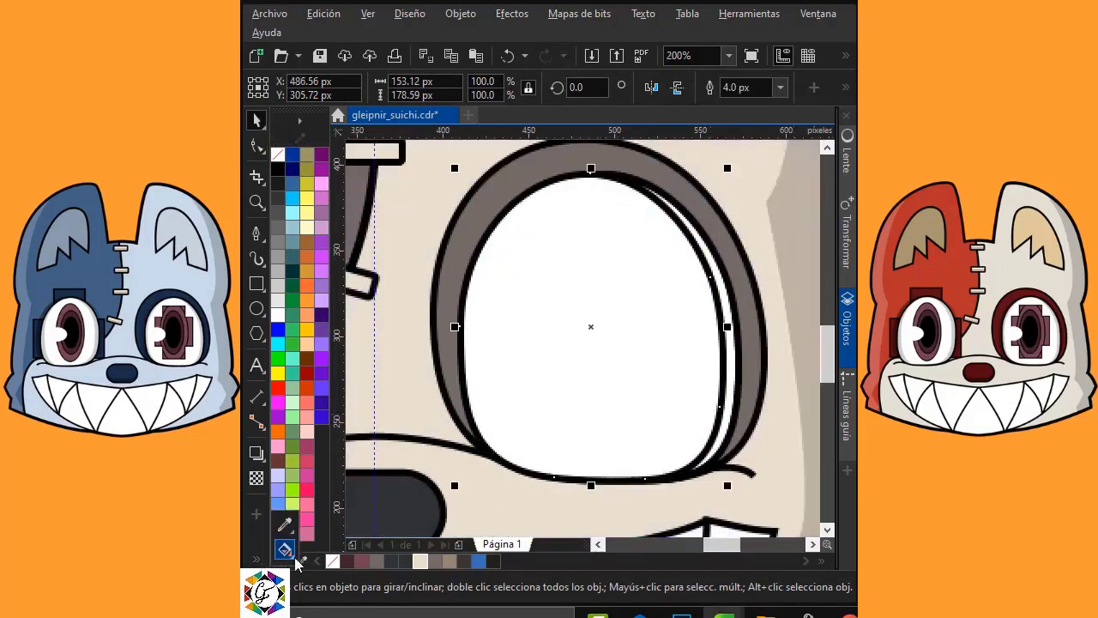
pyautogui.click(295, 555)
pyautogui.click(343, 566)
pyautogui.click(727, 300)
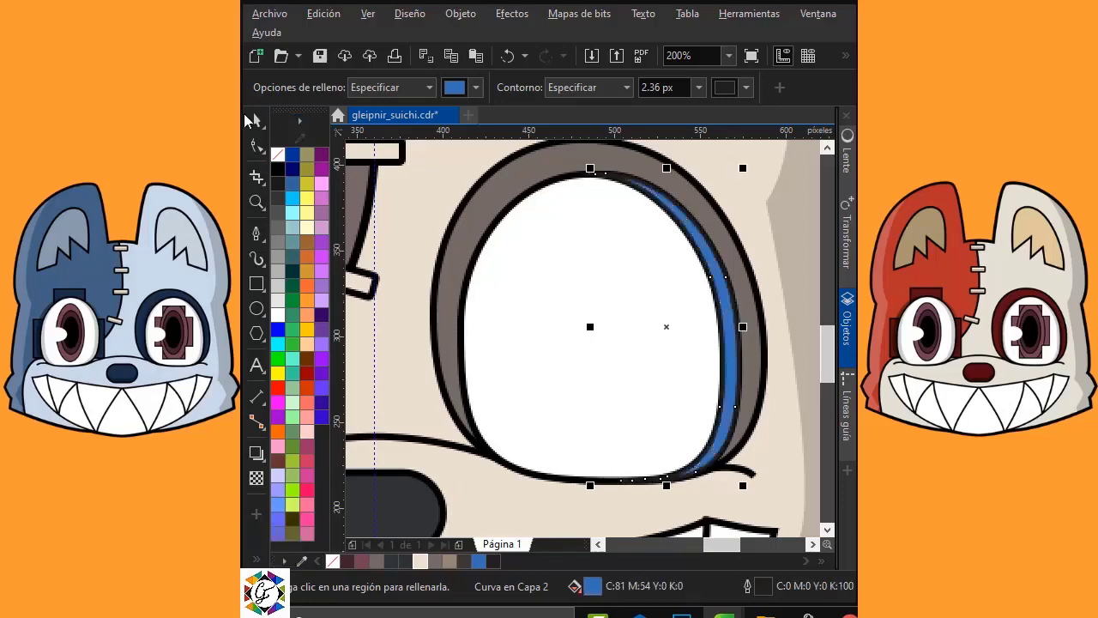
# Place another copy of the eye shape about 10 px right of the first and Smart Fill the exposed left-hand strip in blue.
pyautogui.click(254, 120)
pyautogui.click(559, 422)
pyautogui.moveTo(558, 421); pyautogui.dragTo(565, 396)
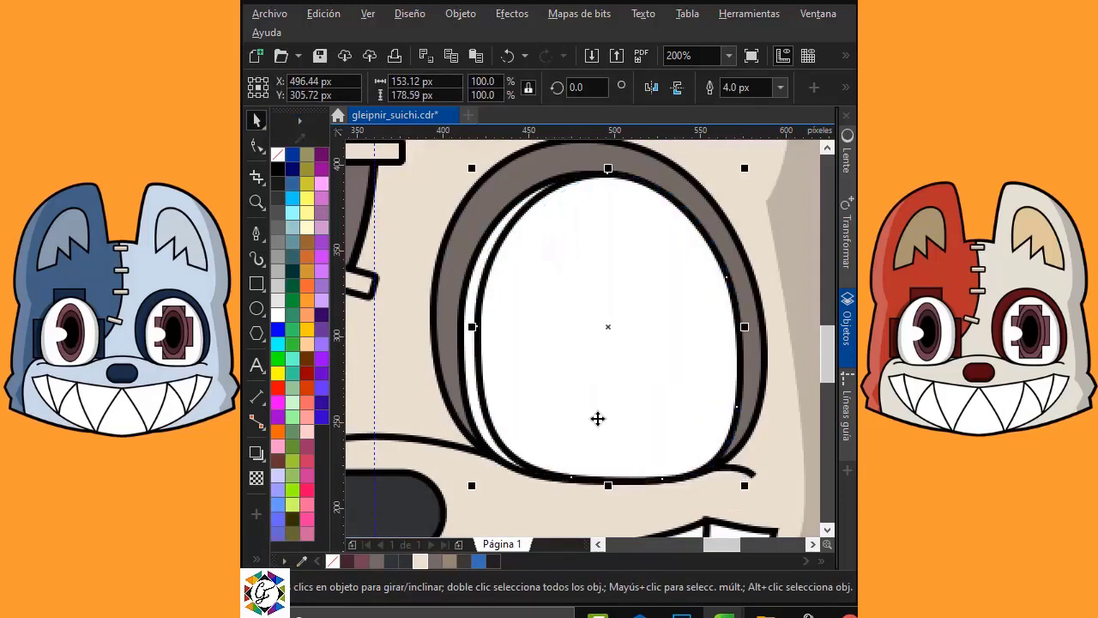
pyautogui.click(256, 559)
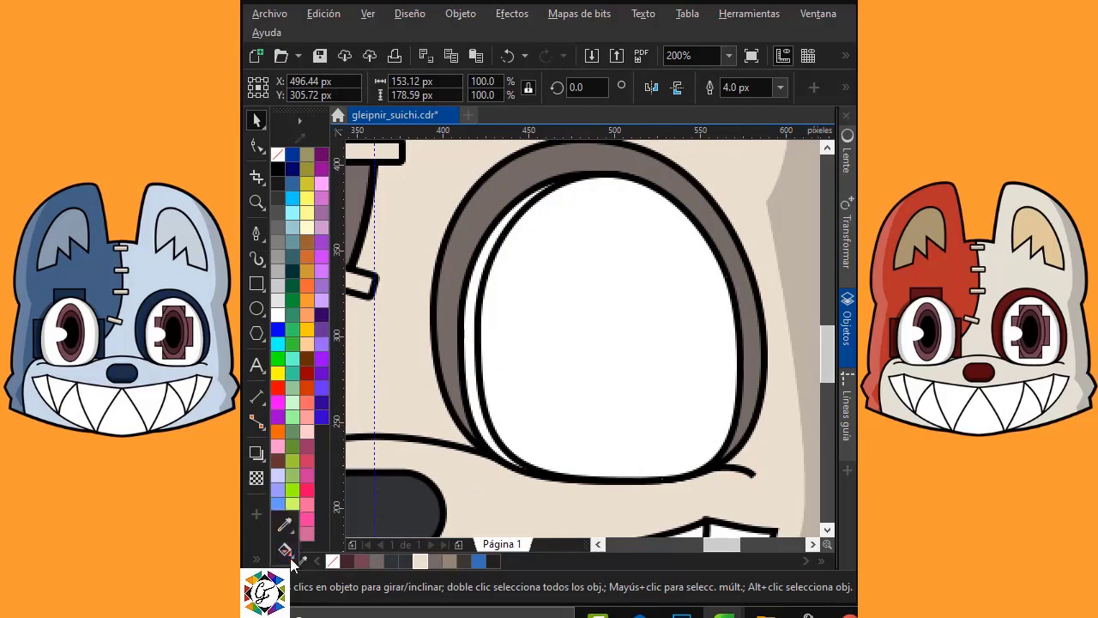
pyautogui.click(285, 548)
pyautogui.click(292, 557)
pyautogui.click(327, 572)
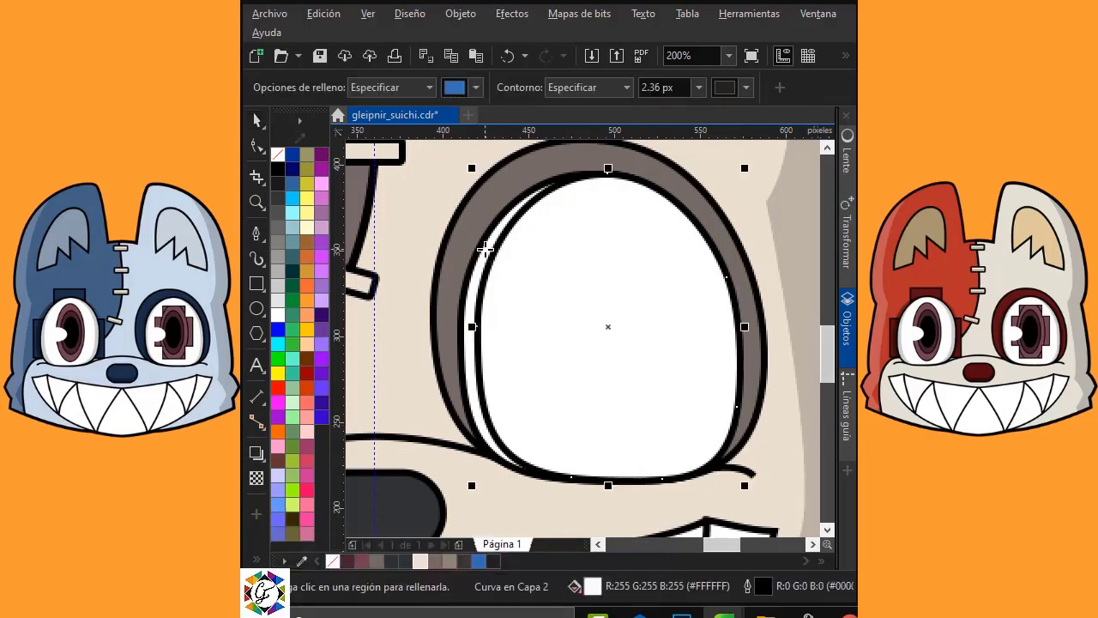
pyautogui.click(481, 250)
# Delete both offset copies of the right eye's white shape, keeping the two blue strips.
pyautogui.click(260, 125)
pyautogui.click(618, 268)
pyautogui.press('Delete')
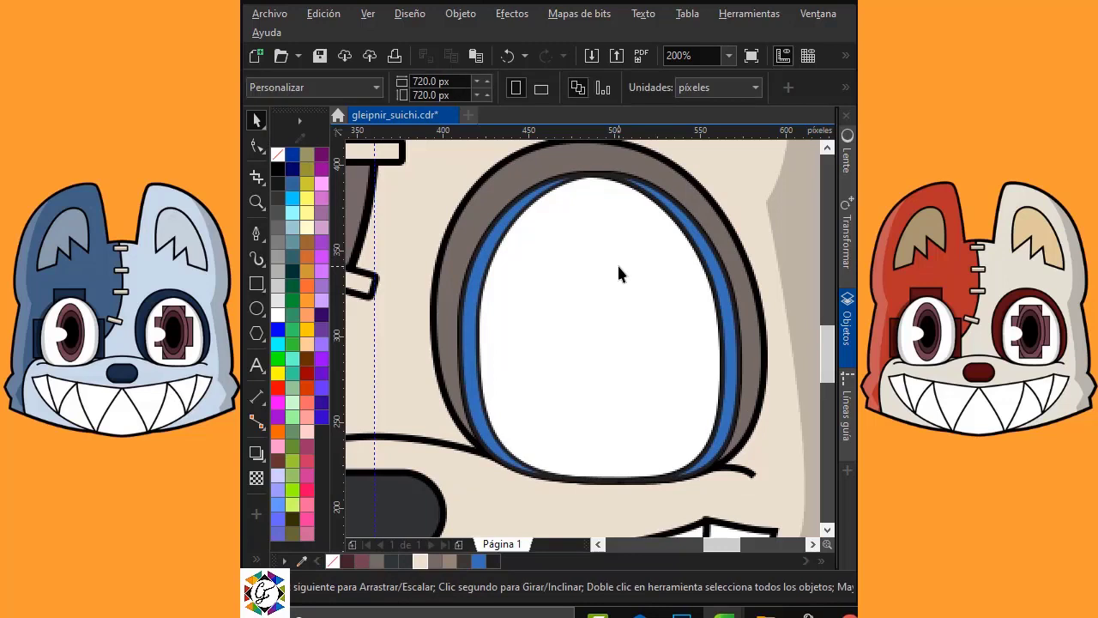
pyautogui.click(618, 267)
pyautogui.press('Delete')
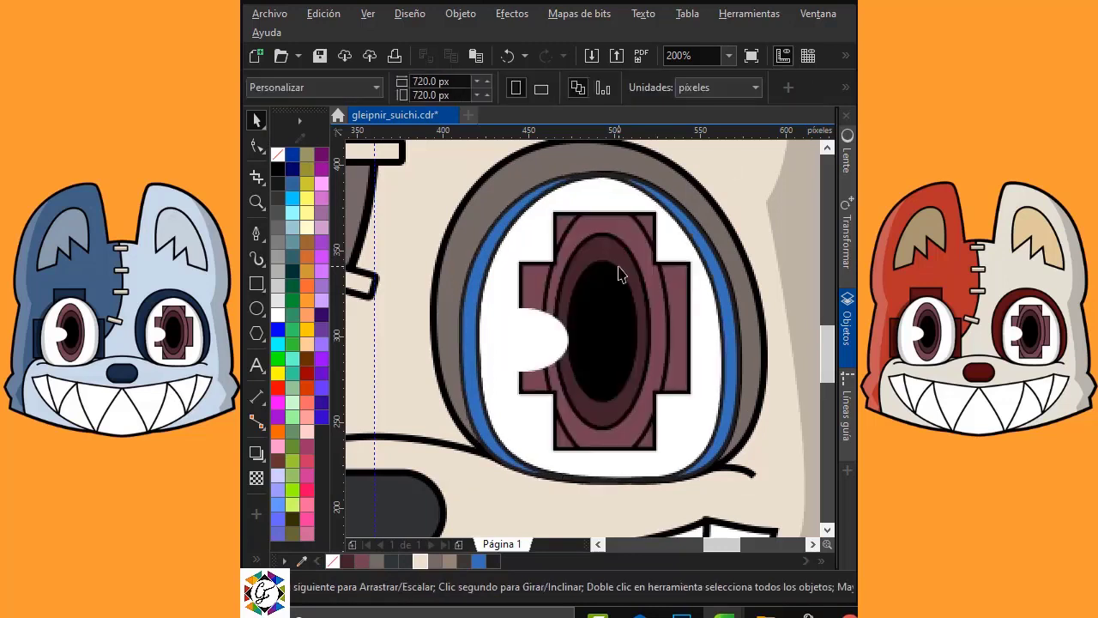
# Give both blue strips around the right eye a black fill, no outline and 80% transparency.
pyautogui.click(699, 236)
pyautogui.click(277, 167)
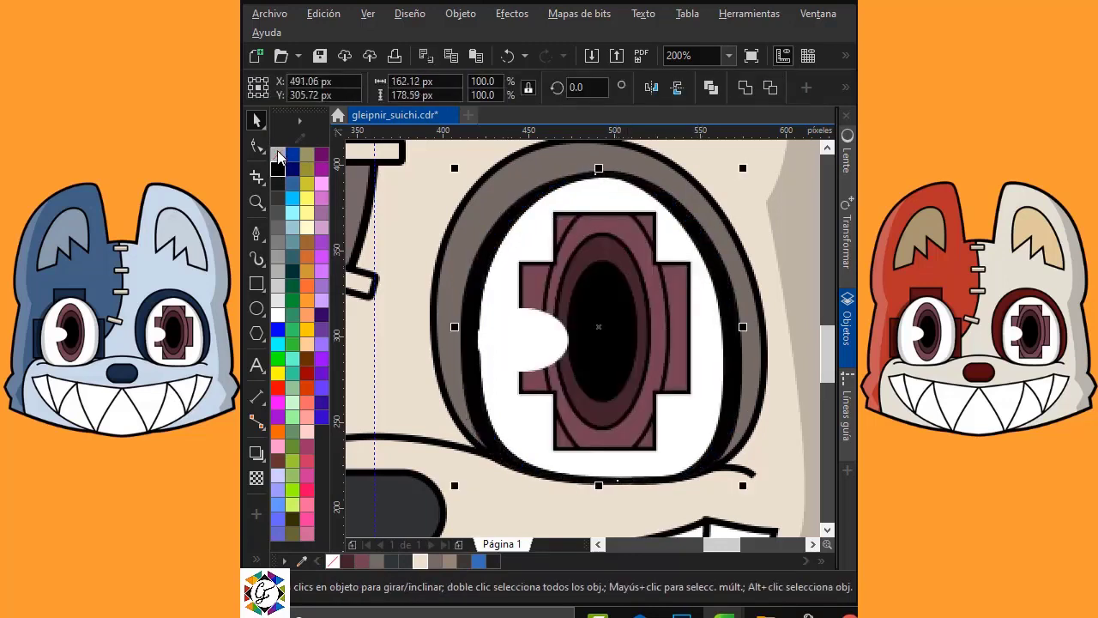
pyautogui.click(256, 477)
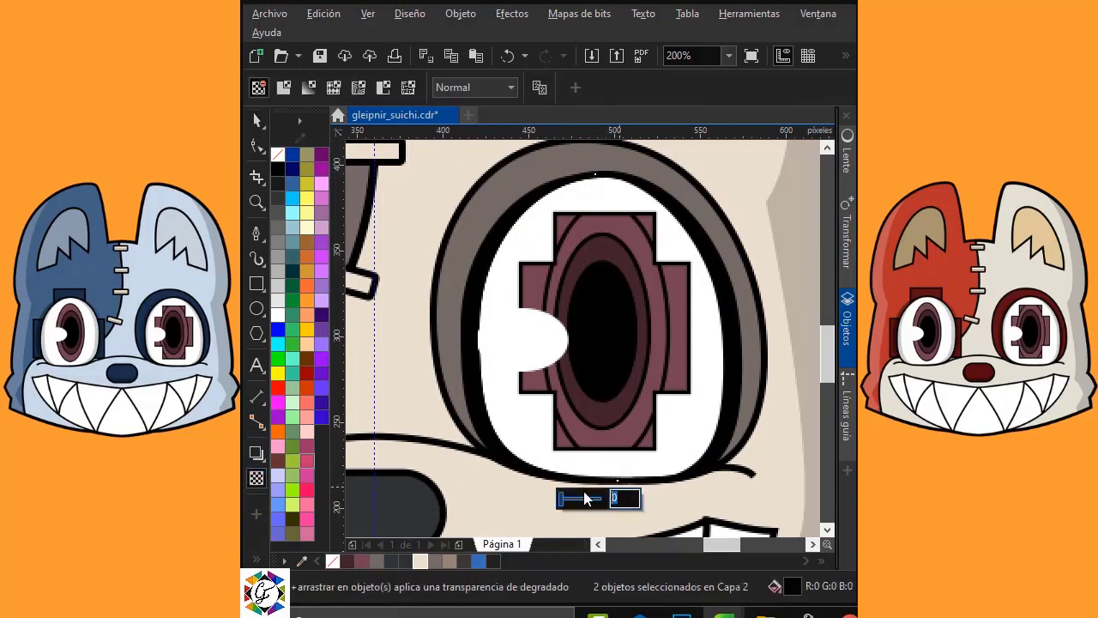
pyautogui.write('80')
pyautogui.press('Return')
pyautogui.click(261, 124)
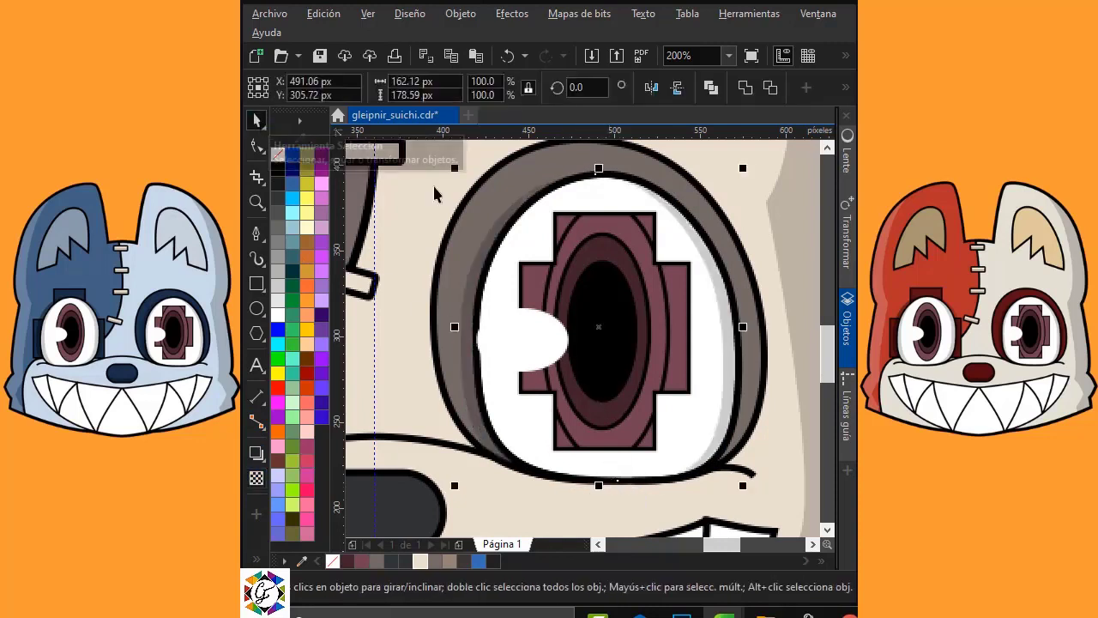
# Take the white highlight off the right eye, copy the eye shape 7 px right, and Smart Fill the exposed left inner strip in blue.
pyautogui.click(531, 322)
pyautogui.press('Delete')
pyautogui.click(568, 461)
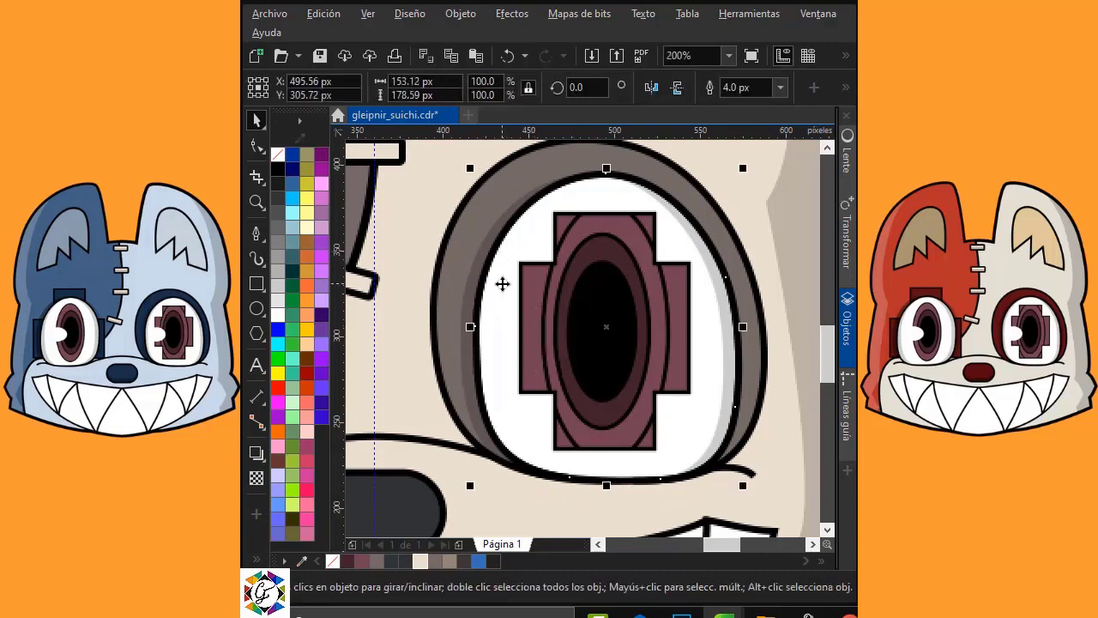
pyautogui.moveTo(503, 284)
pyautogui.mouseDown()
pyautogui.moveTo(522, 295)
pyautogui.moveTo(515, 285)
pyautogui.mouseUp()
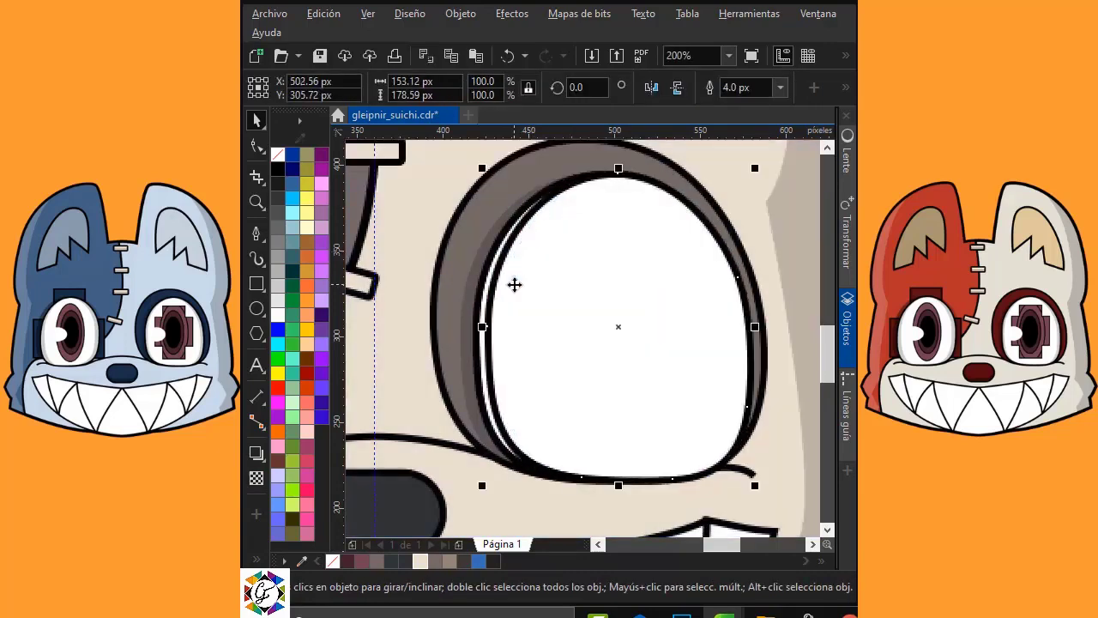
pyautogui.click(257, 559)
pyautogui.click(360, 569)
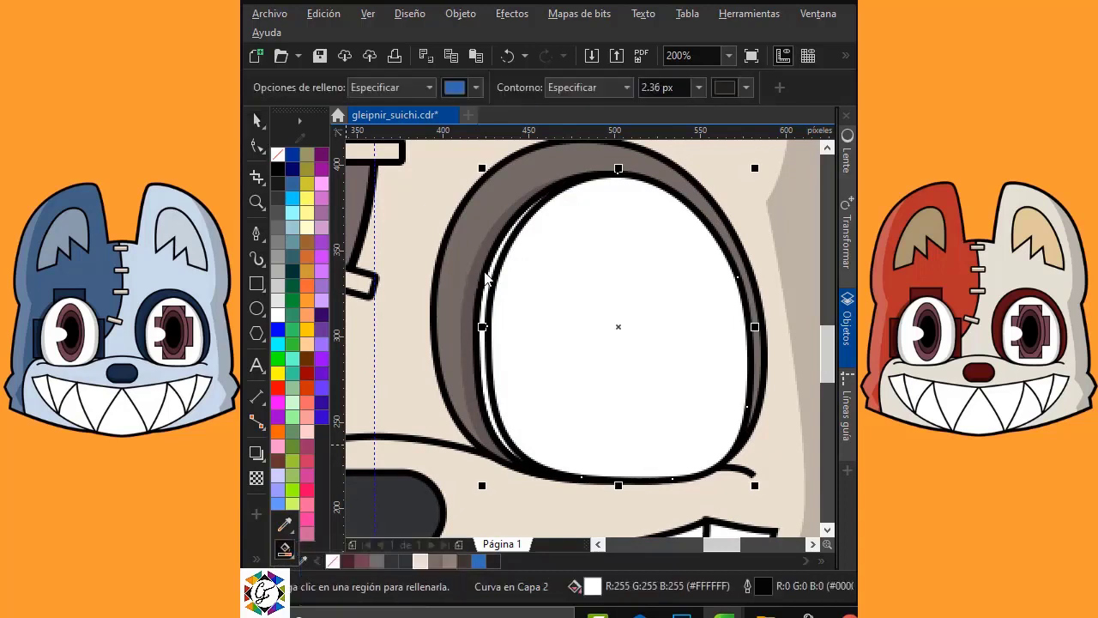
pyautogui.click(484, 294)
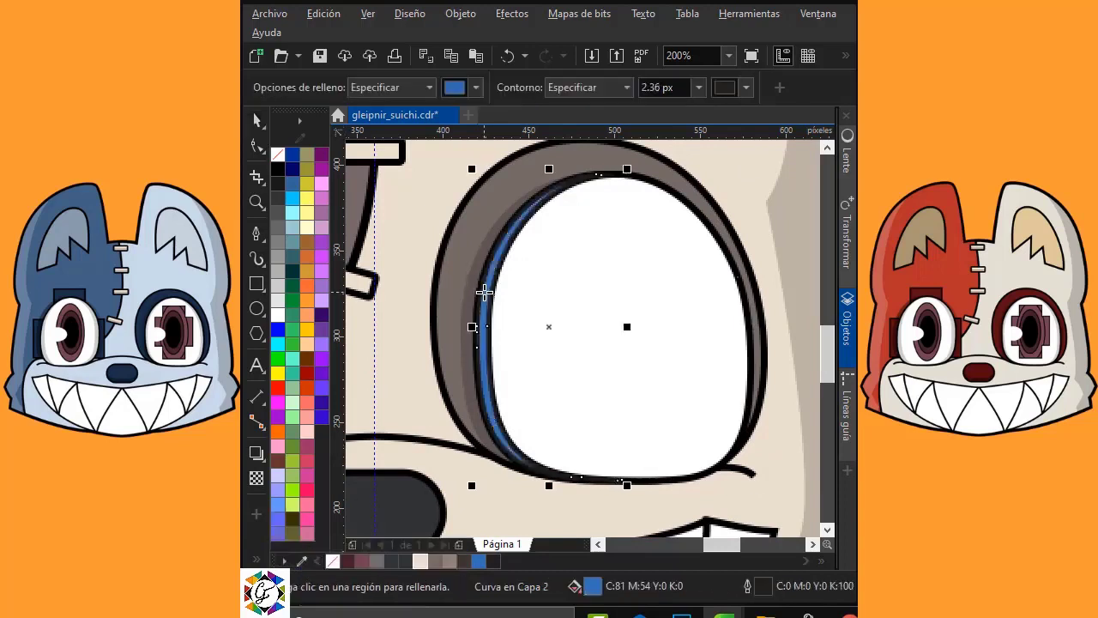
# Delete the offset eye copy and turn the left inner strip into a semi-transparent black shade without an outline.
pyautogui.click(258, 125)
pyautogui.click(635, 259)
pyautogui.press('Delete')
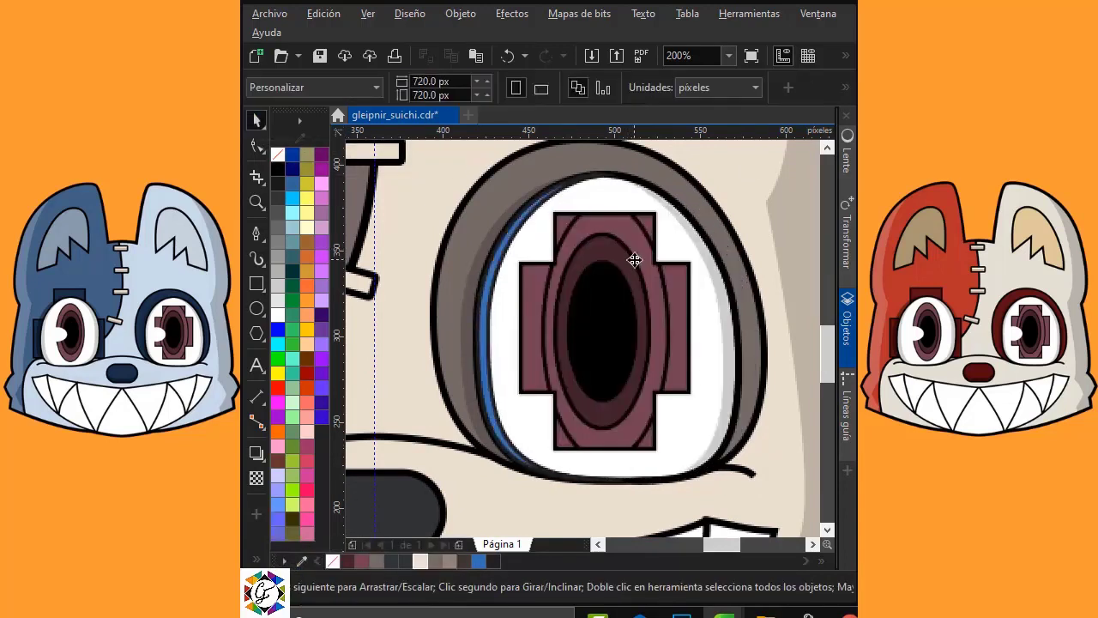
pyautogui.click(489, 312)
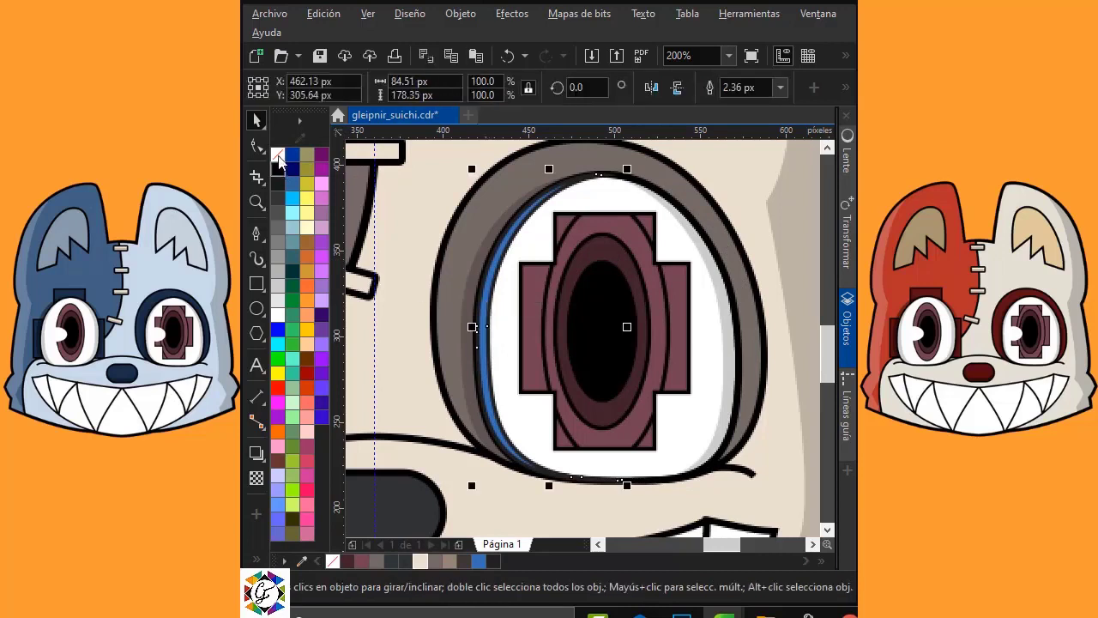
pyautogui.click(279, 156)
pyautogui.click(256, 478)
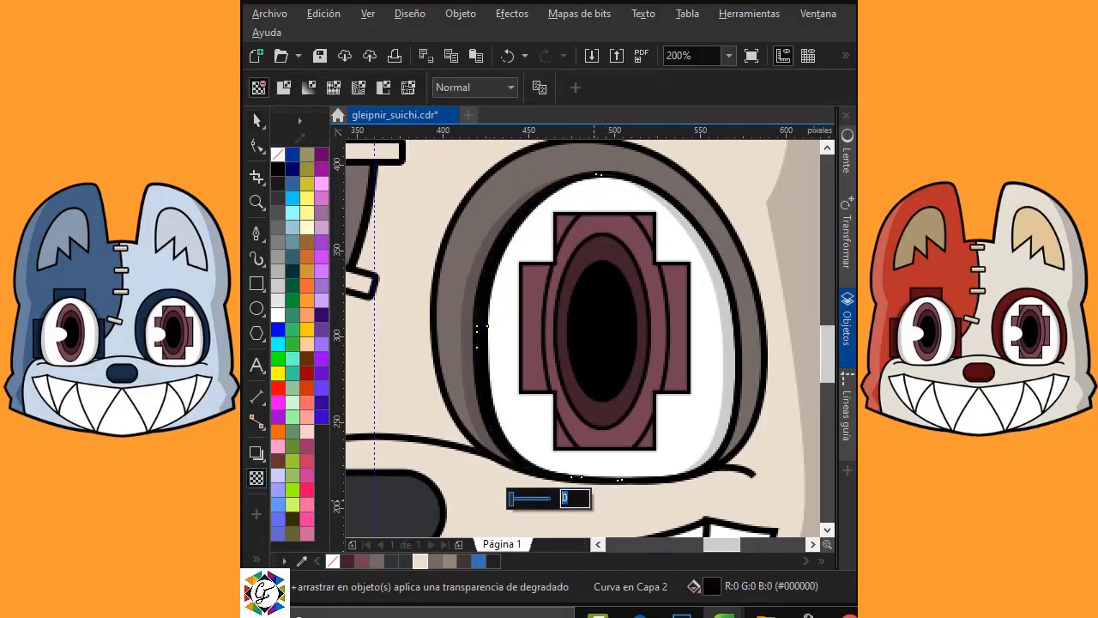
pyautogui.click(256, 122)
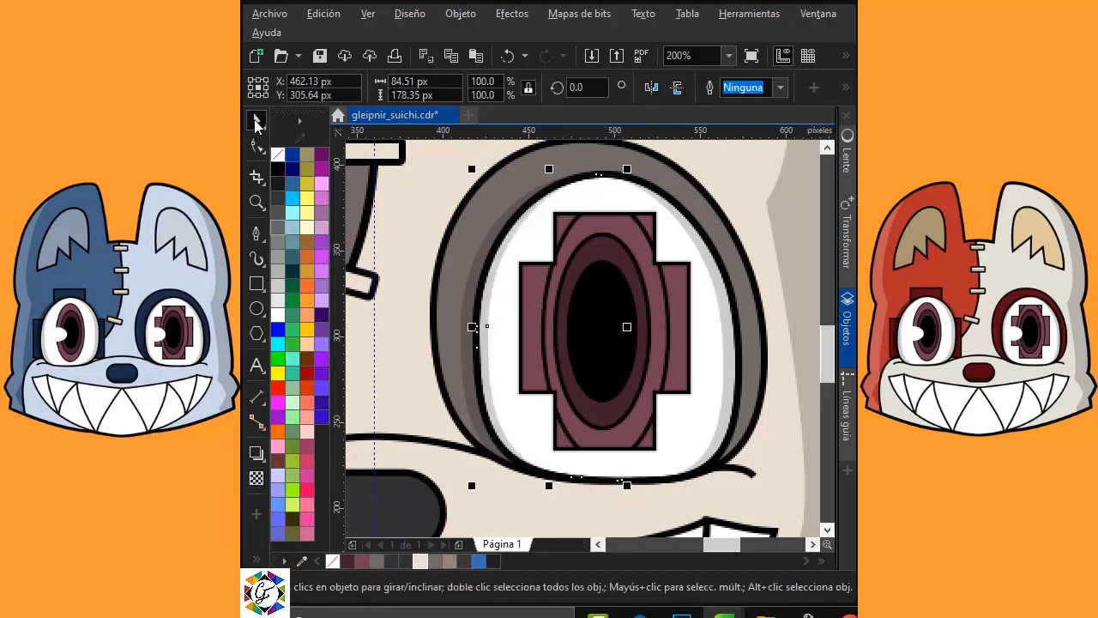
# Put the white highlight back on the right eye and place a horizontally mirrored copy of the outer shading crescent along its right side.
pyautogui.click(736, 196)
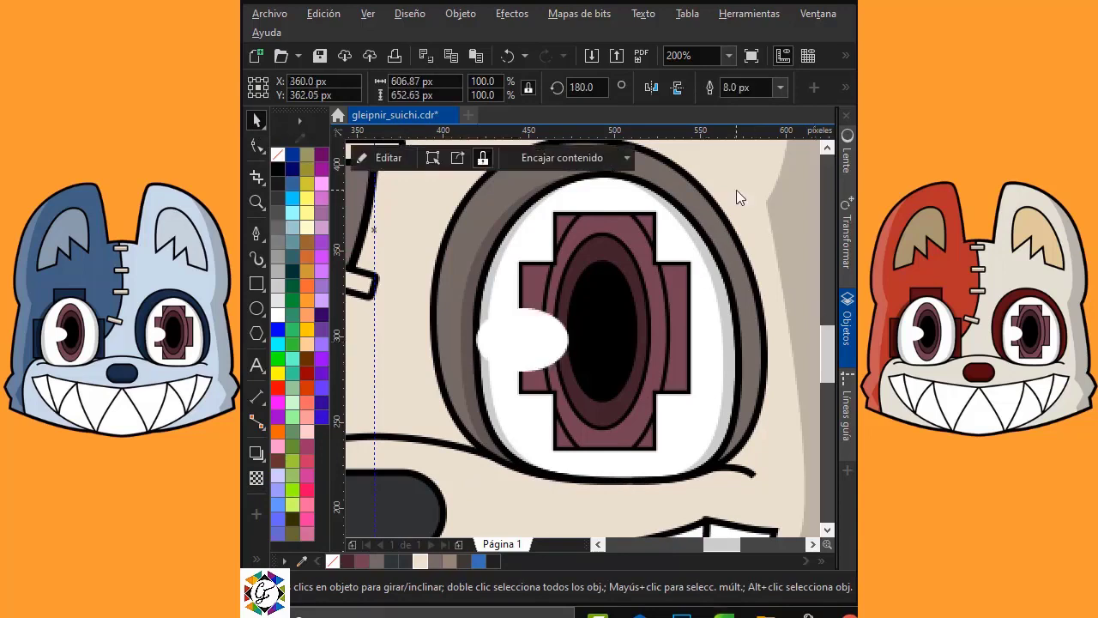
pyautogui.moveTo(544, 331); pyautogui.dragTo(747, 321)
pyautogui.click(651, 86)
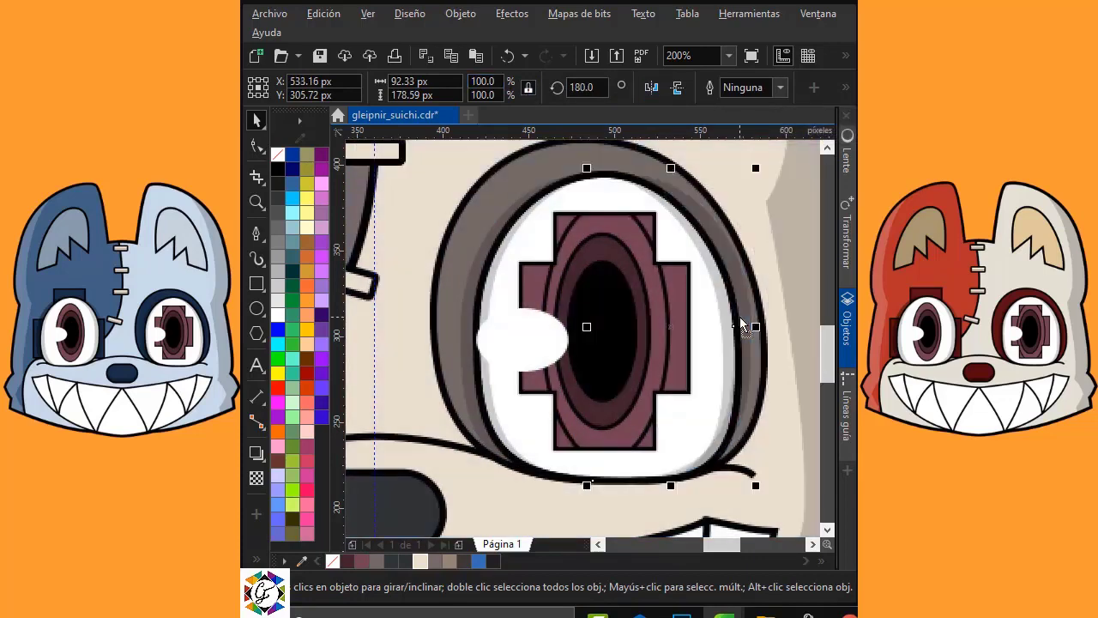
# Pull in the upper outer curve of the mirrored crescent so it tapers along the right eye's upper right edge.
pyautogui.click(255, 146)
pyautogui.scroll(2, 718, 215)
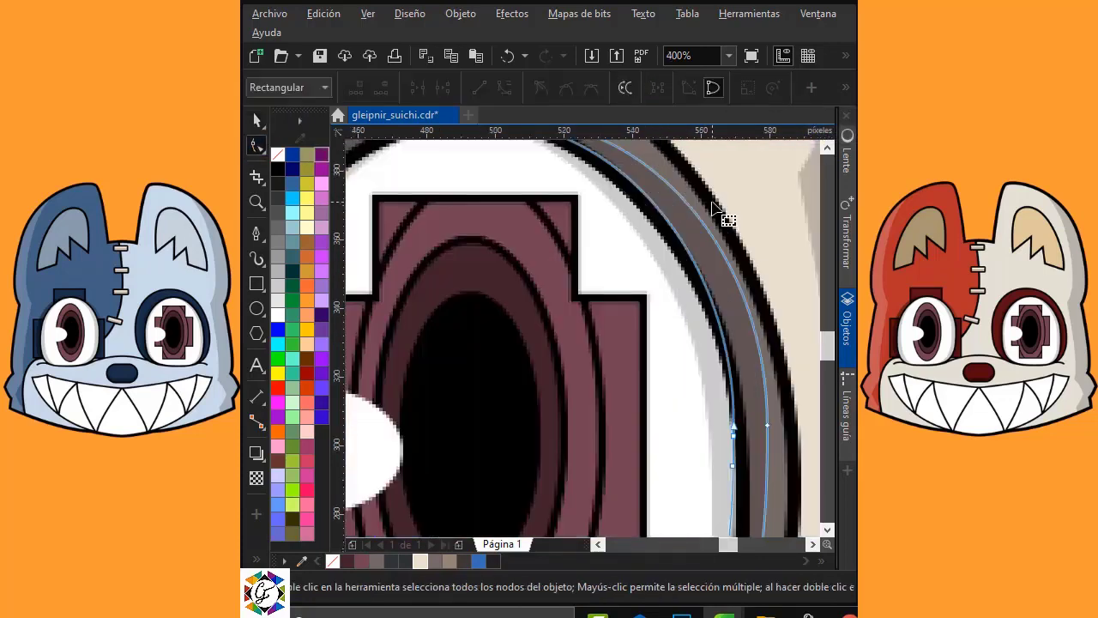
pyautogui.moveTo(826, 350); pyautogui.dragTo(827, 344)
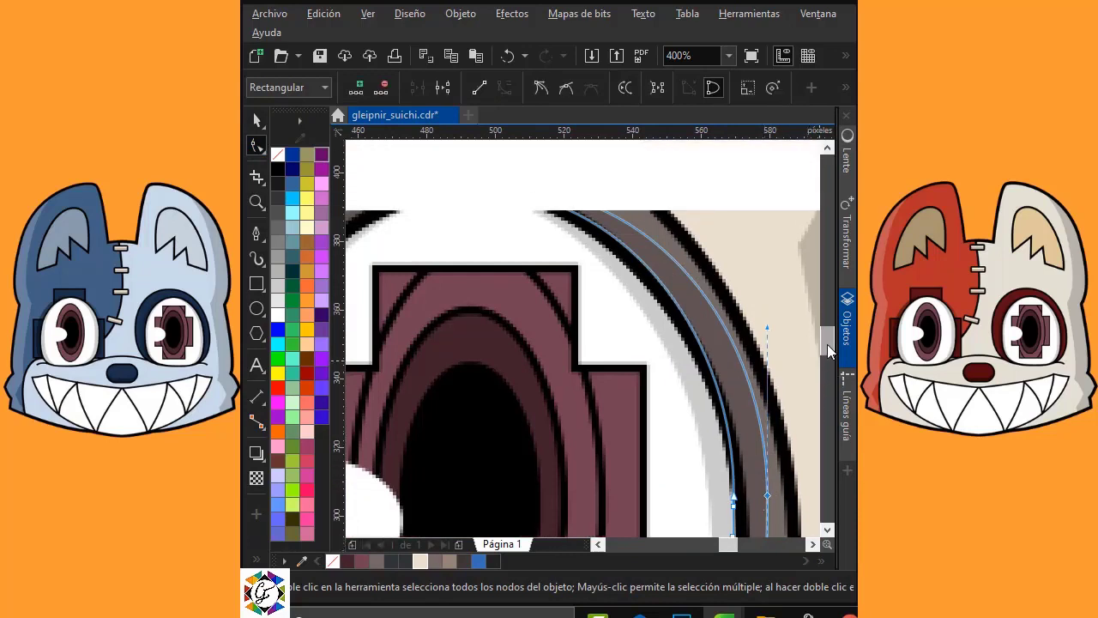
pyautogui.moveTo(660, 185); pyautogui.dragTo(608, 190)
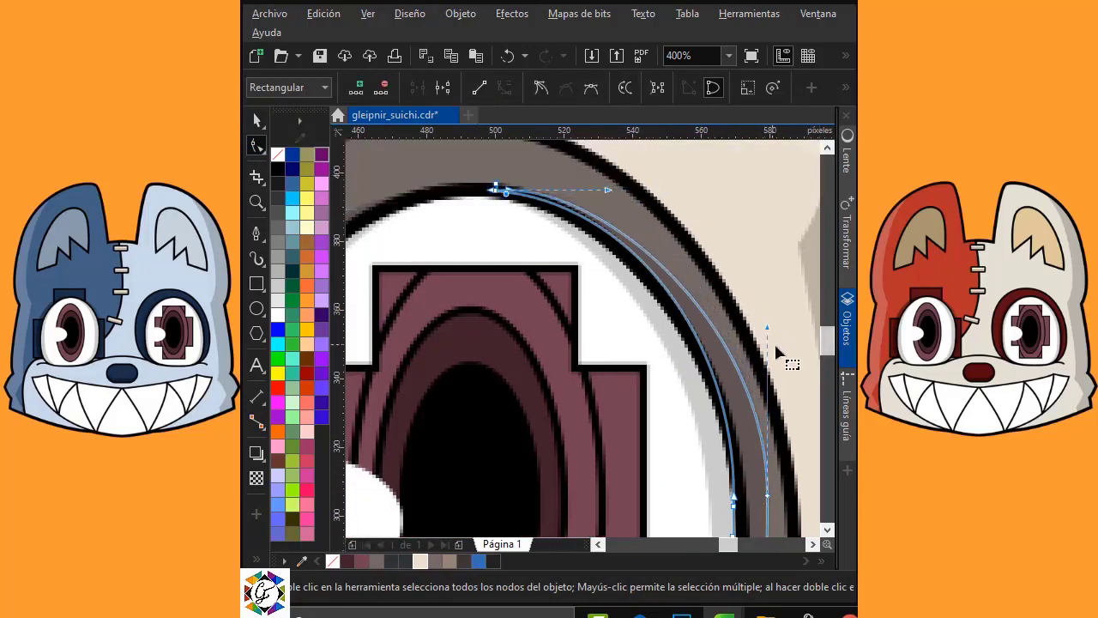
pyautogui.moveTo(765, 327); pyautogui.dragTo(738, 296)
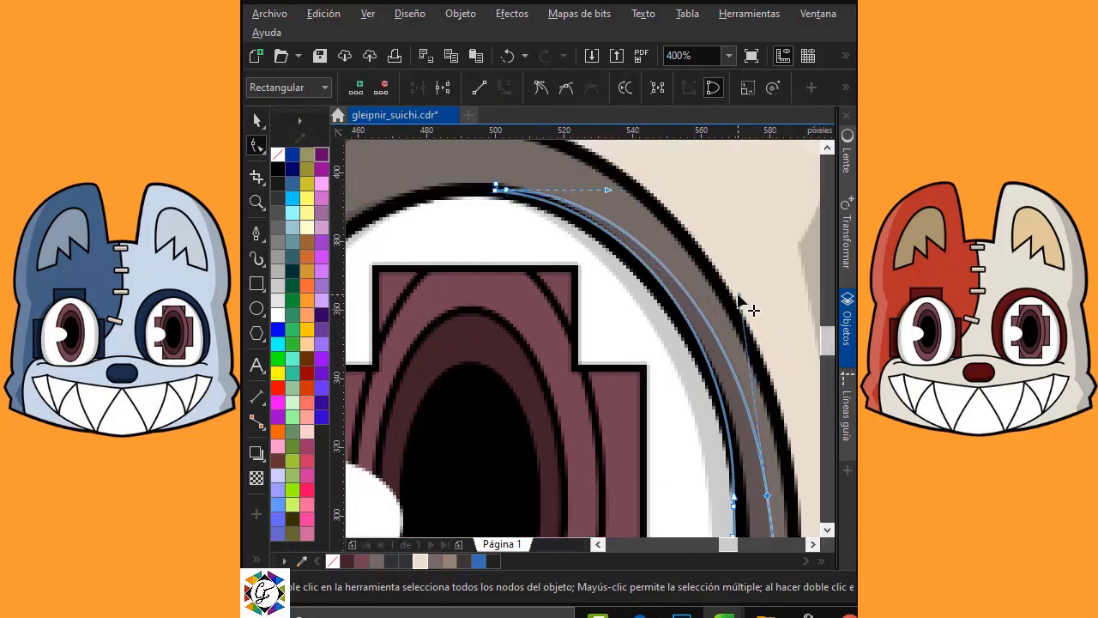
# Reshape the crescent's lower outer curve to run closer to the right eye's lower right edge.
pyautogui.moveTo(826, 345); pyautogui.dragTo(832, 361)
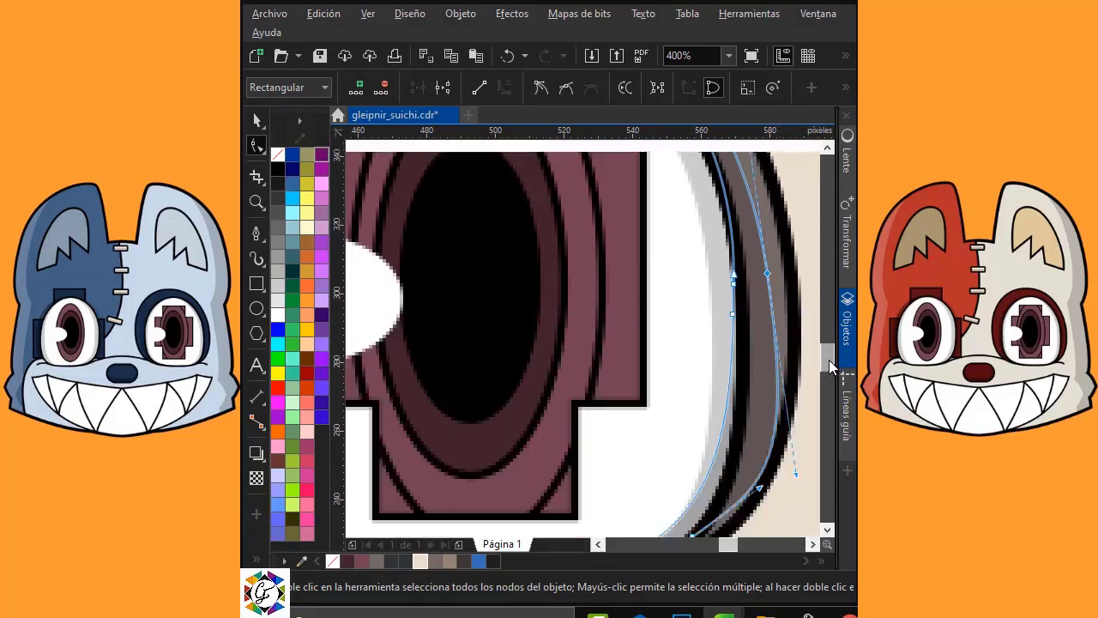
pyautogui.click(782, 424)
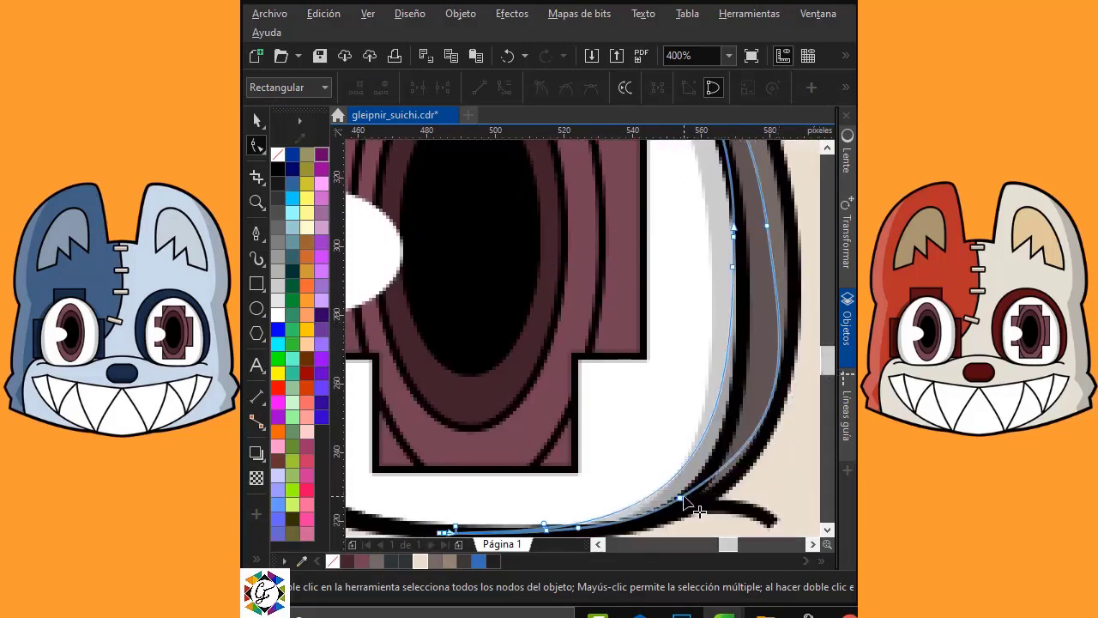
pyautogui.click(766, 227)
pyautogui.click(783, 334)
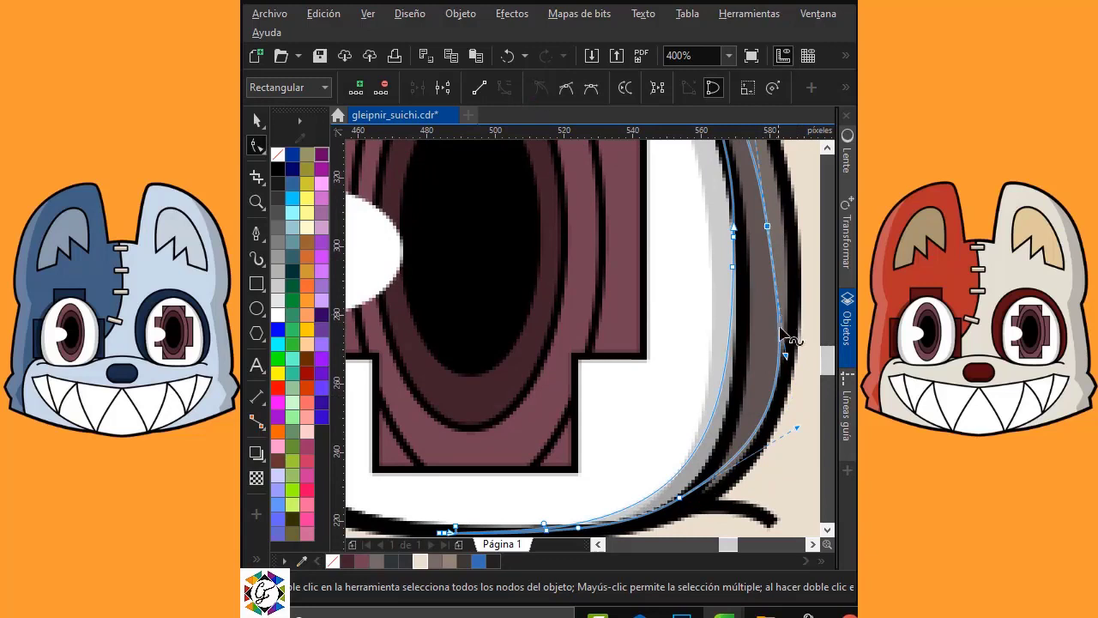
pyautogui.moveTo(797, 431); pyautogui.dragTo(759, 450)
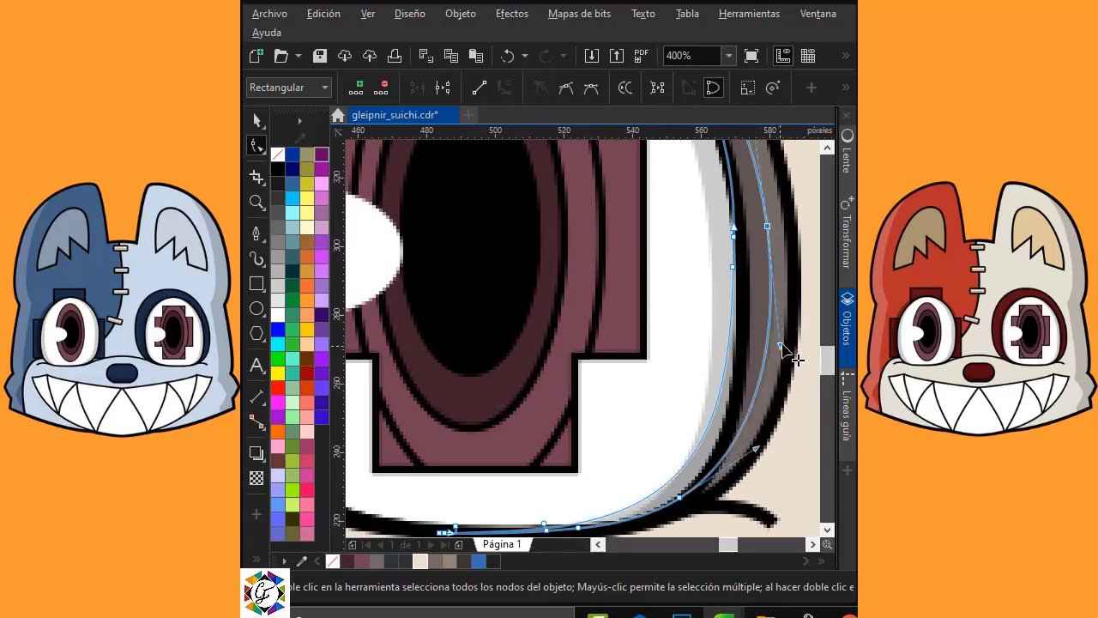
# Place the mirrored outer shading crescent in a PowerClip inside the dark ring around the right eye.
pyautogui.press('space')
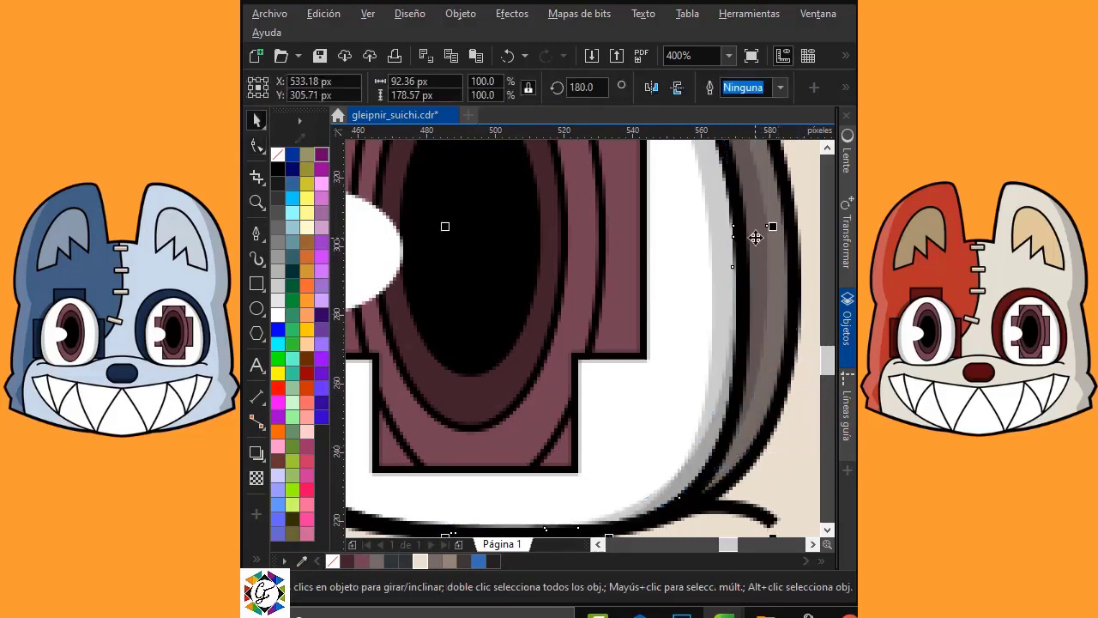
pyautogui.rightClick(756, 236)
pyautogui.click(845, 302)
pyautogui.click(784, 258)
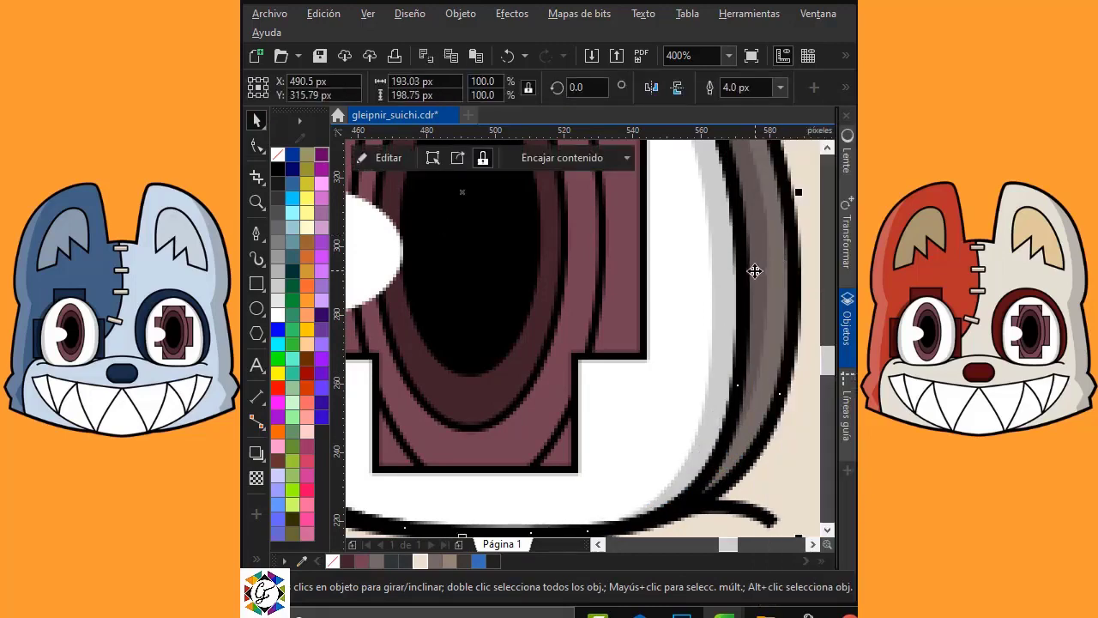
# Place the left inner shading strip in a PowerClip inside the white of the right eye.
pyautogui.scroll(-1, 753, 263)
pyautogui.scroll(3, 831, 337)
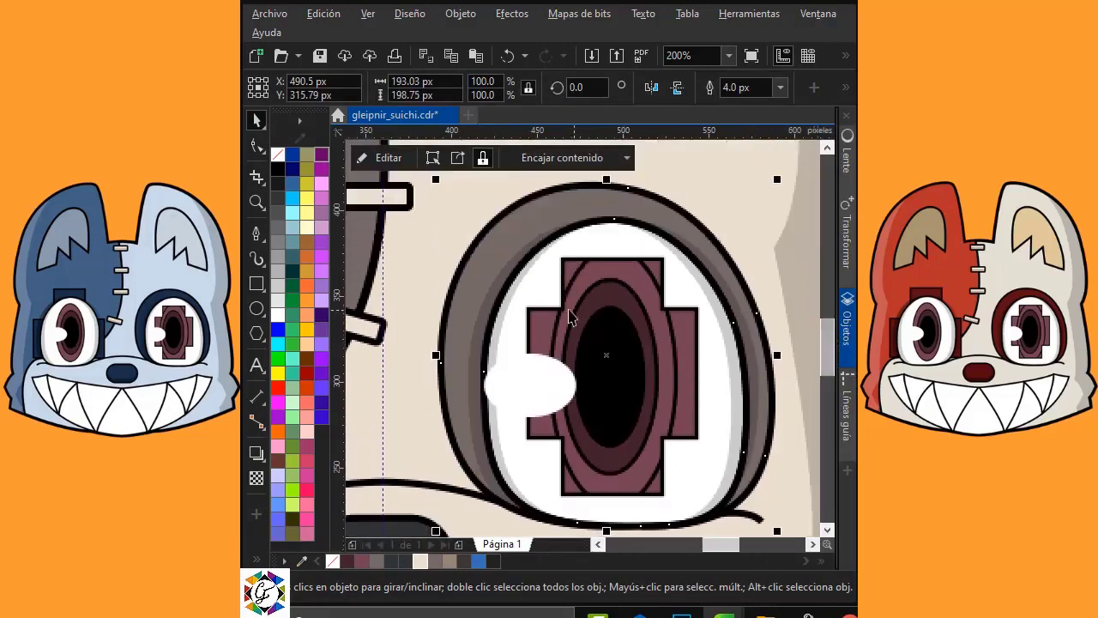
pyautogui.click(518, 297)
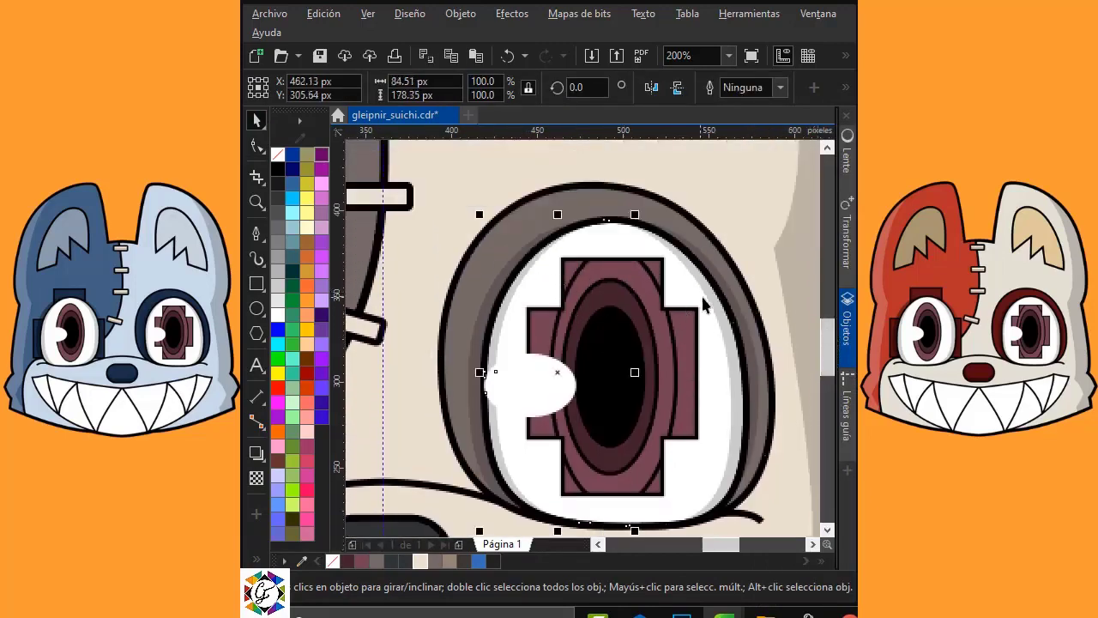
pyautogui.rightClick(558, 372)
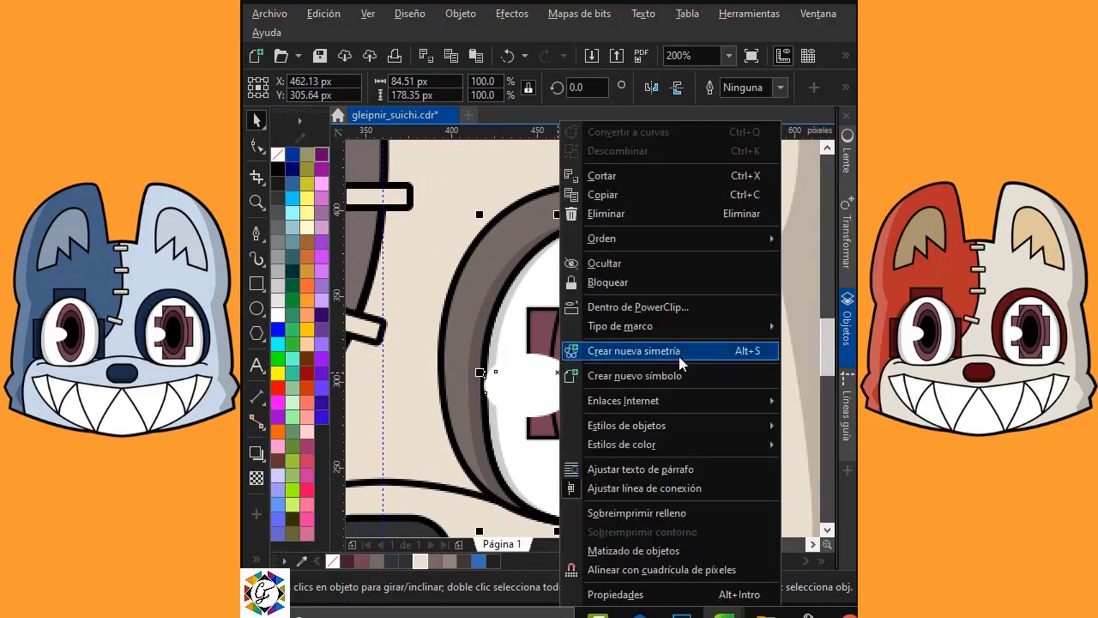
pyautogui.click(676, 310)
pyautogui.click(694, 313)
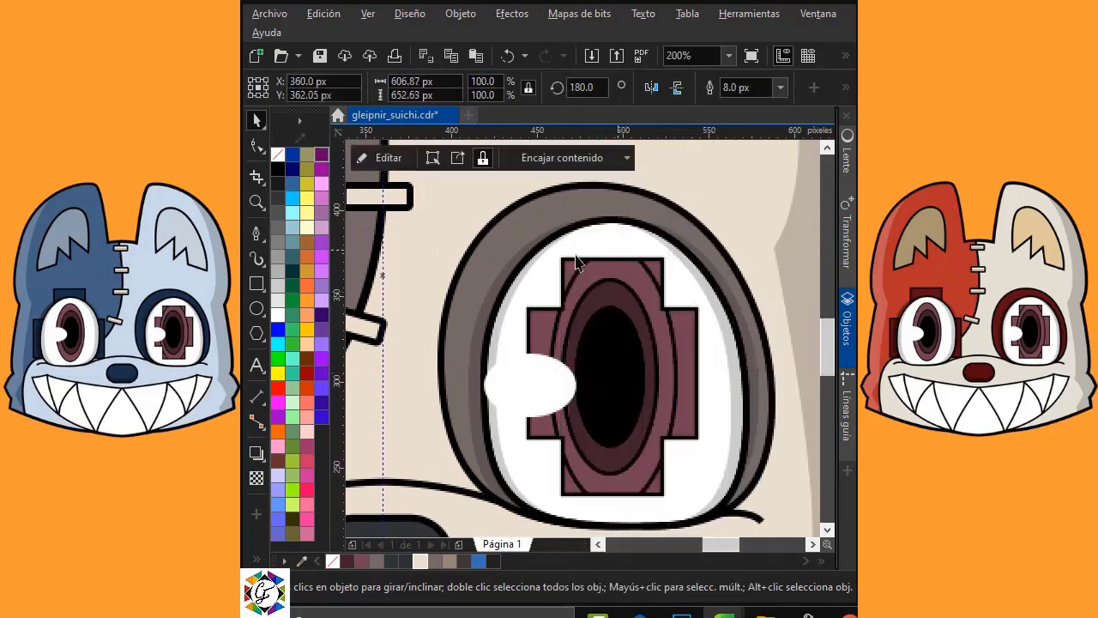
# Place the left outer shading crescent in a PowerClip inside the right eye's dark ring.
pyautogui.click(502, 271)
pyautogui.rightClick(500, 269)
pyautogui.click(590, 306)
pyautogui.click(632, 215)
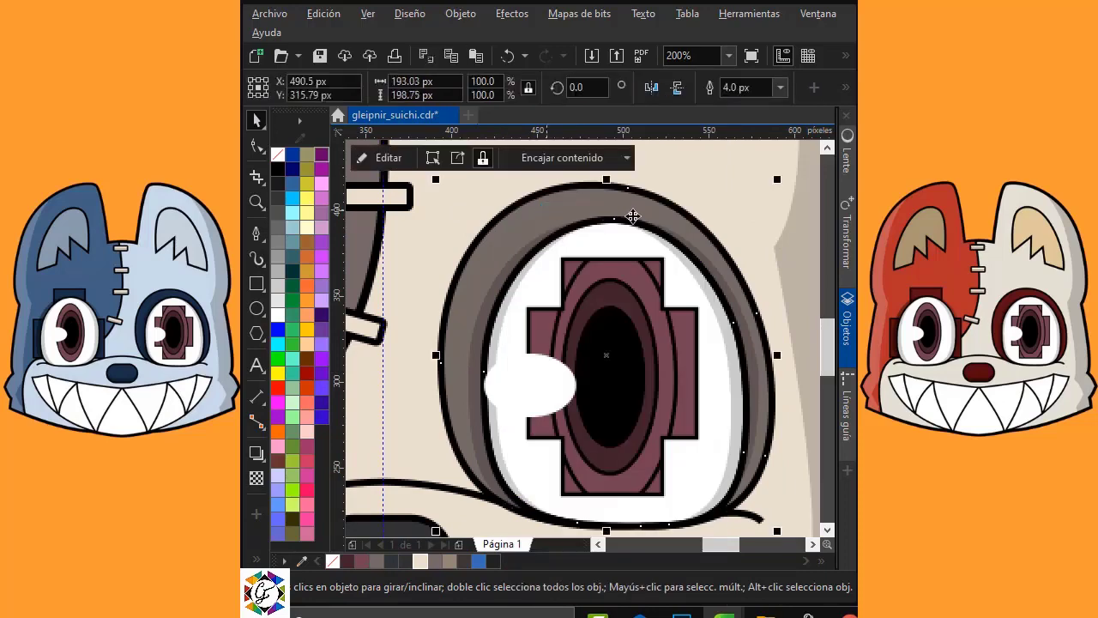
# Back the mascot head with a 720 × 720 px orange square covering the whole page.
pyautogui.click(784, 260)
pyautogui.scroll(-2, 639, 350)
pyautogui.click(436, 172)
pyautogui.click(441, 179)
pyautogui.click(307, 300)
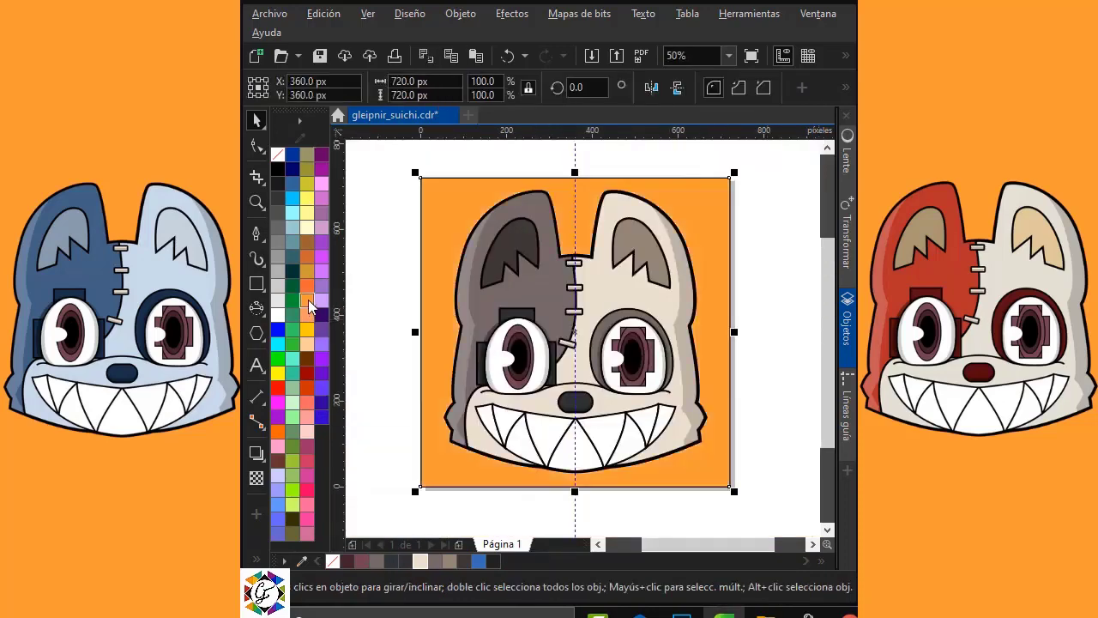
# Delete the vertical guideline running through the centre of the head.
pyautogui.click(367, 200)
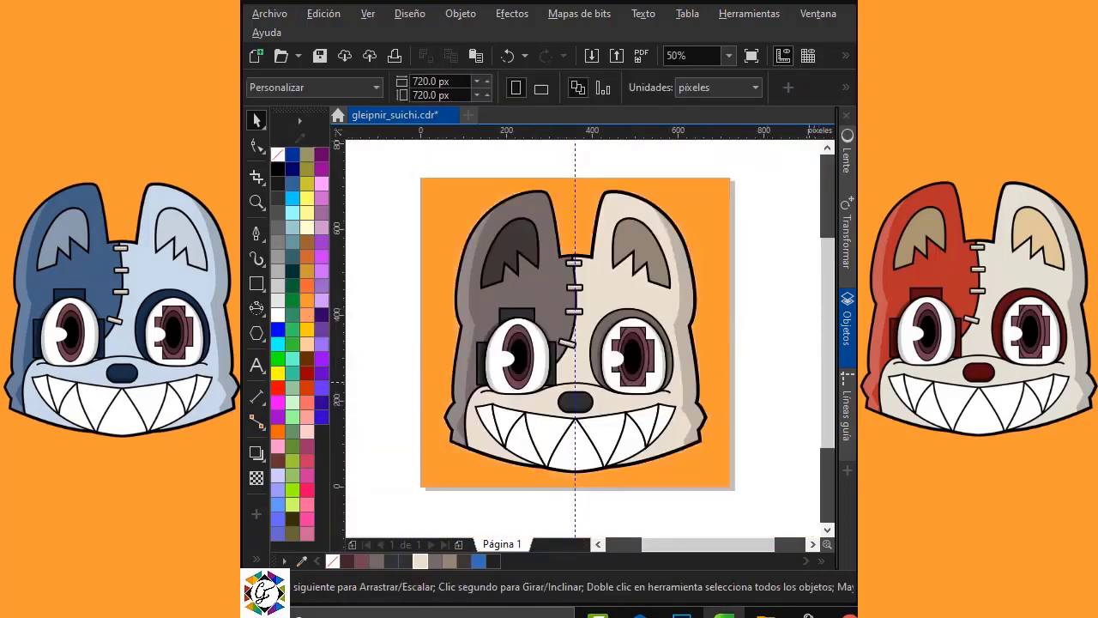
pyautogui.click(574, 152)
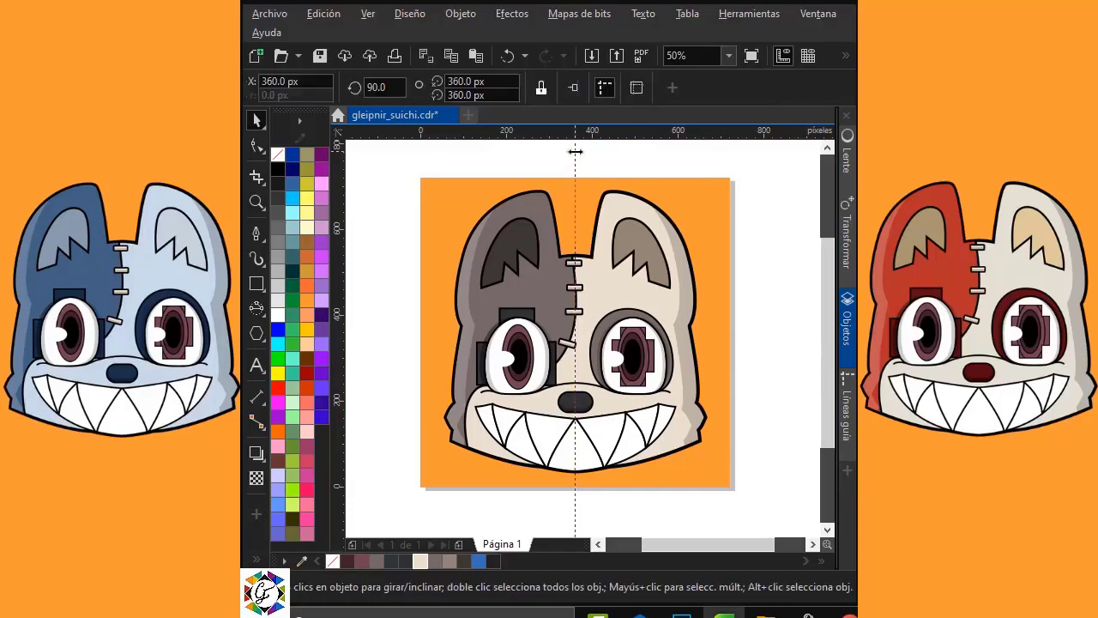
pyautogui.press('Delete')
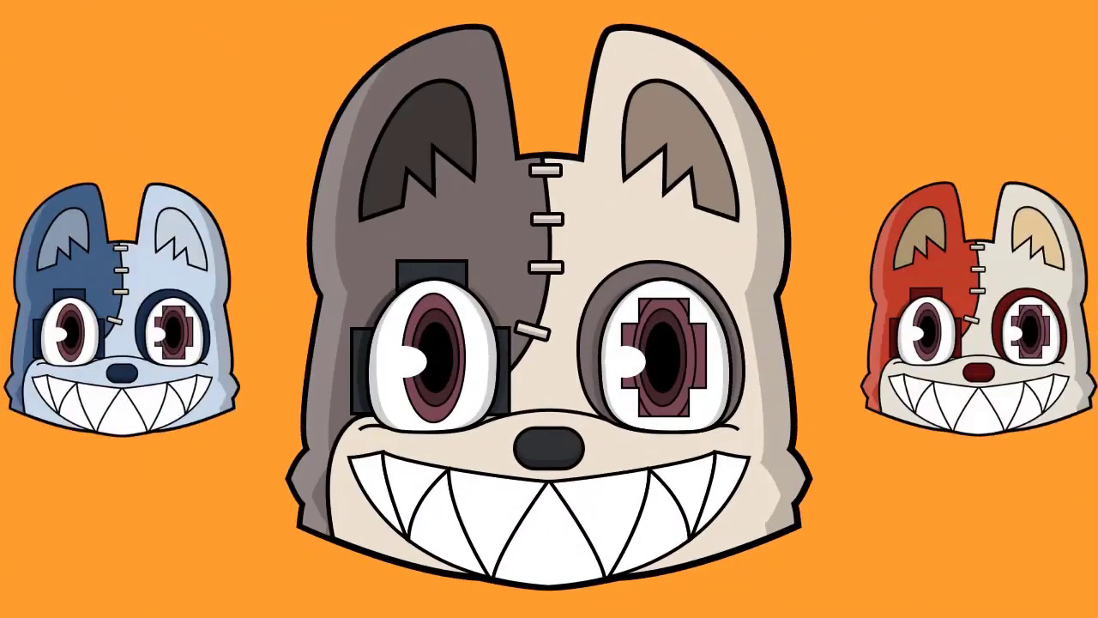